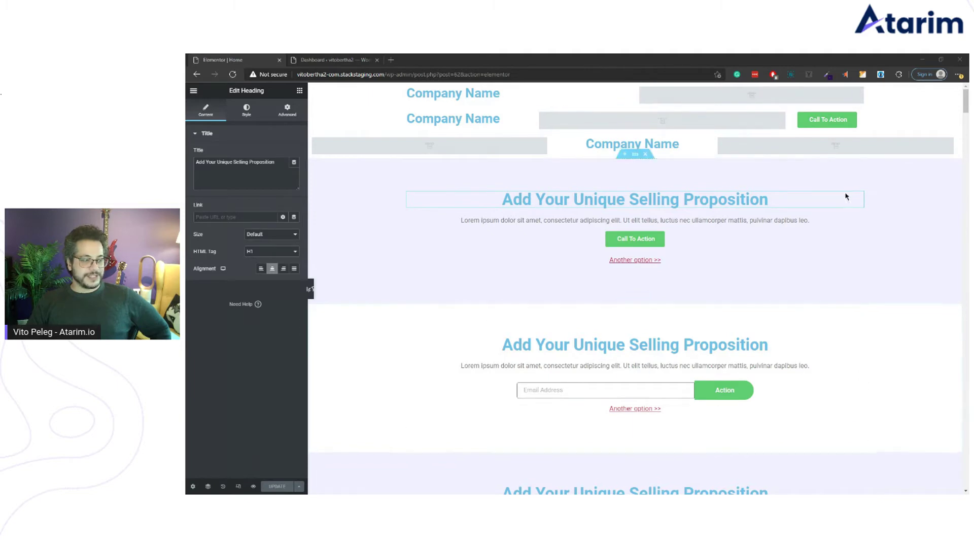
scroll(800, 270, "down", 2)
scroll(798, 269, "up", 2)
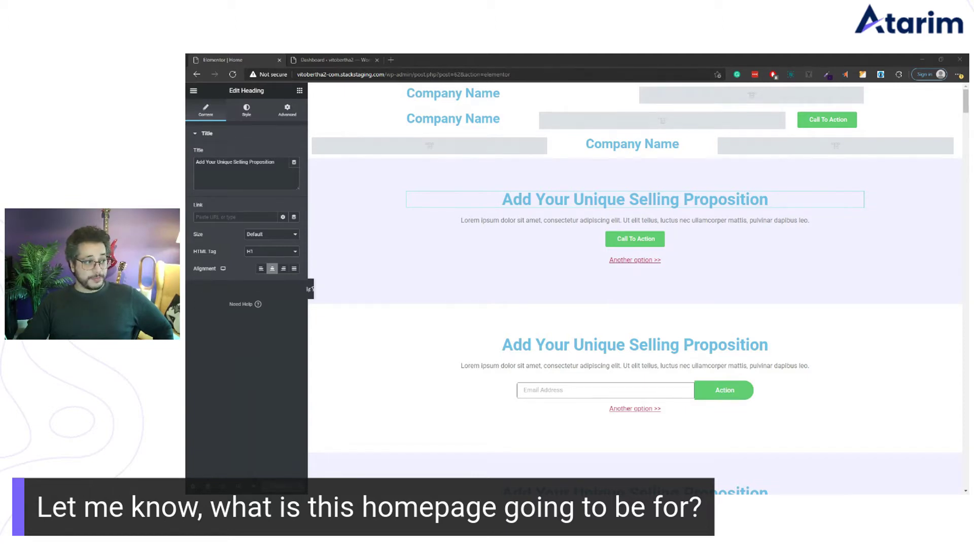
Step: Open the Atarim website (atarim.io) in a new browser tab
left_click(393, 61)
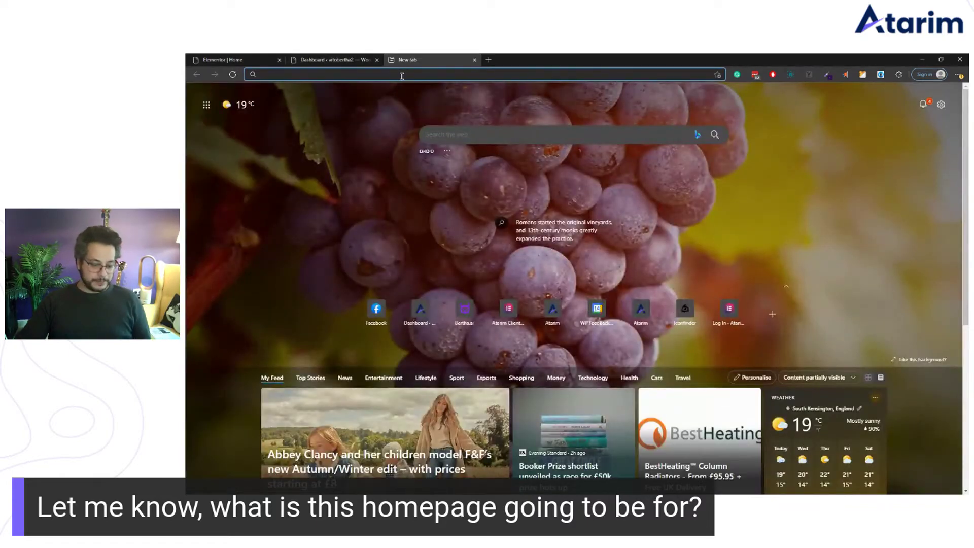
type("atar")
key("Down")
key("Down")
key("Down")
key("Down")
key("Down")
key("Down")
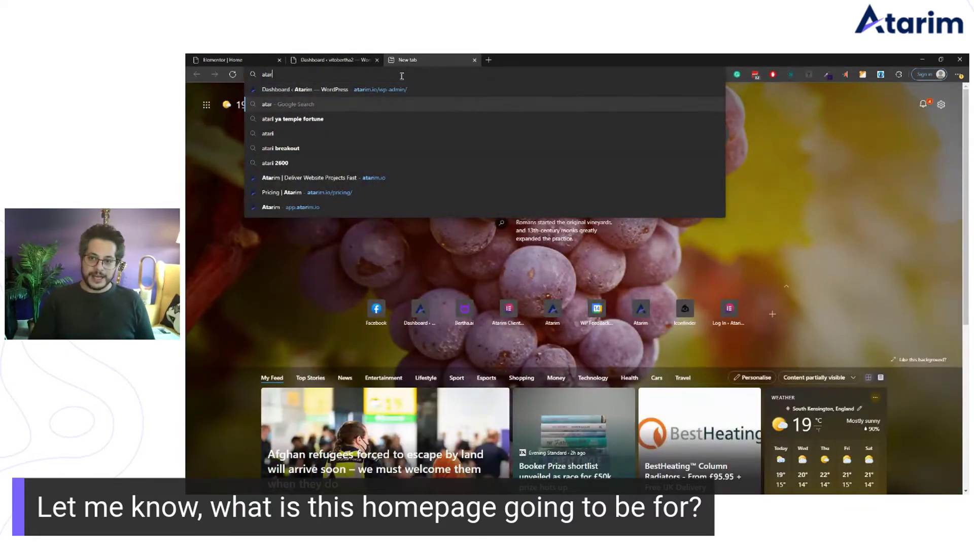
key("Return")
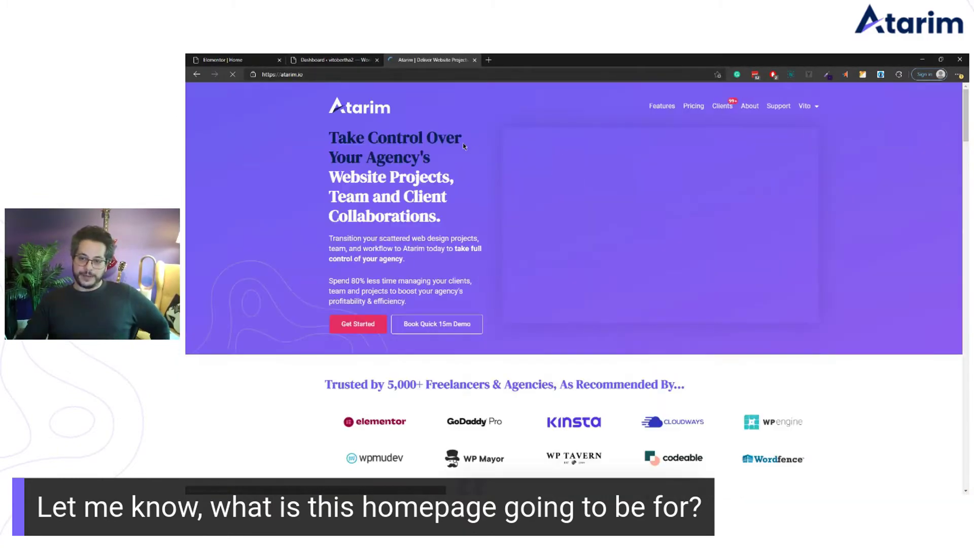
Step: Look over the Atarim homepage and copy its hero headline together with the two introductory paragraphs
scroll(717, 183, "down", 20)
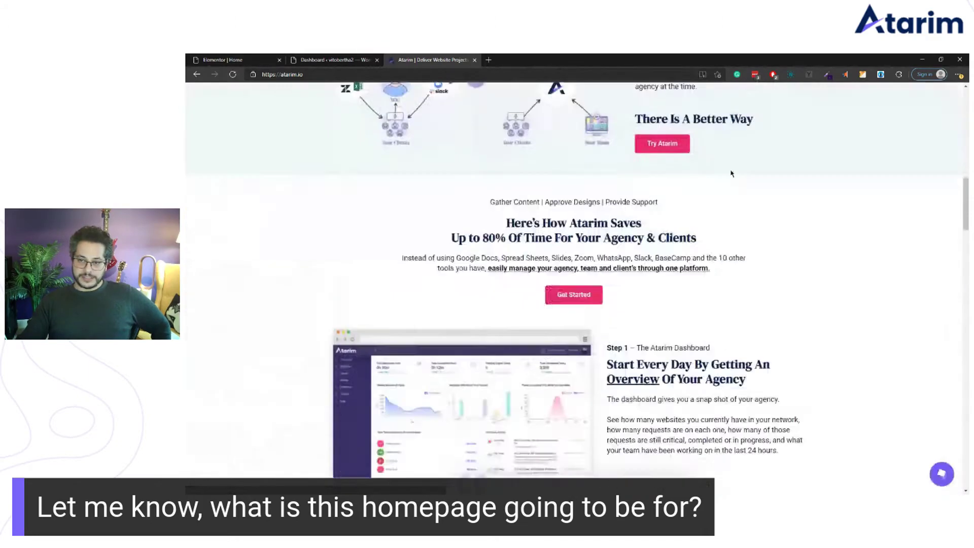
scroll(723, 175, "down", 10)
scroll(728, 172, "up", 20)
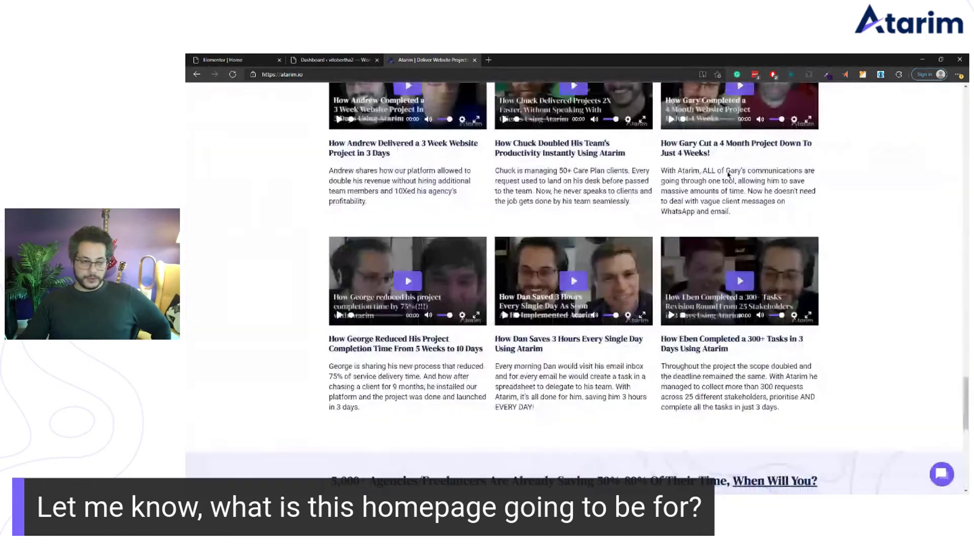
scroll(728, 172, "up", 15)
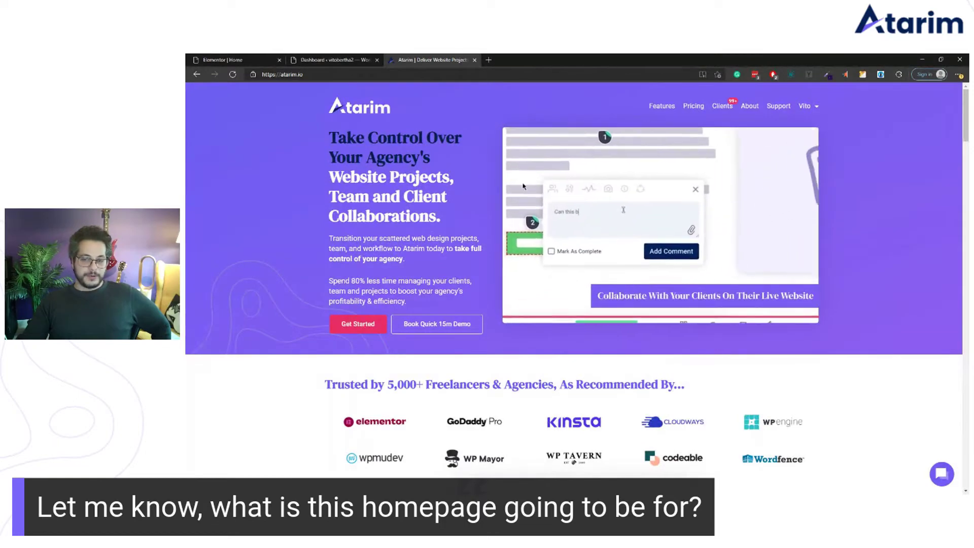
left_click_drag(328, 135, 435, 303)
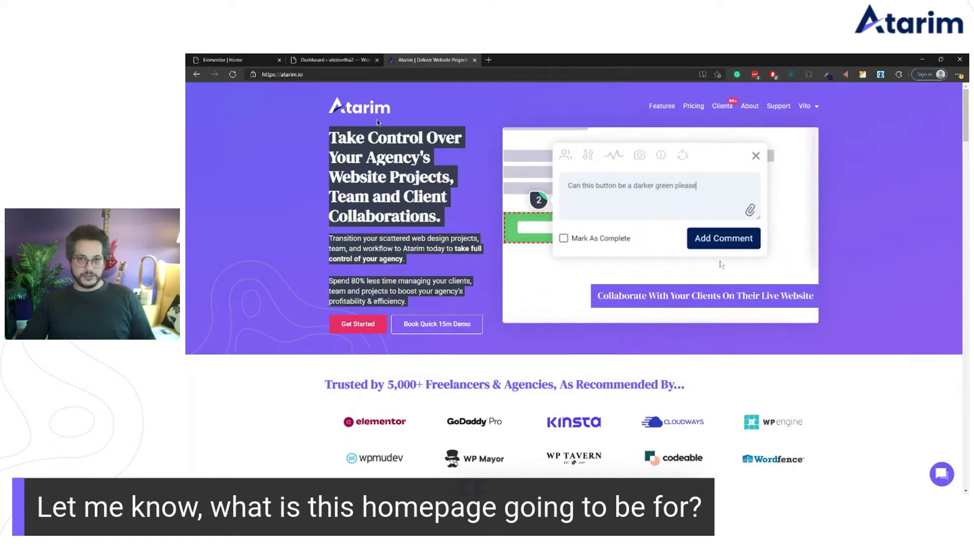
Step: Open the Bertha.ai assistant on the WordPress dashboard and look through its available writing templates
left_click(325, 59)
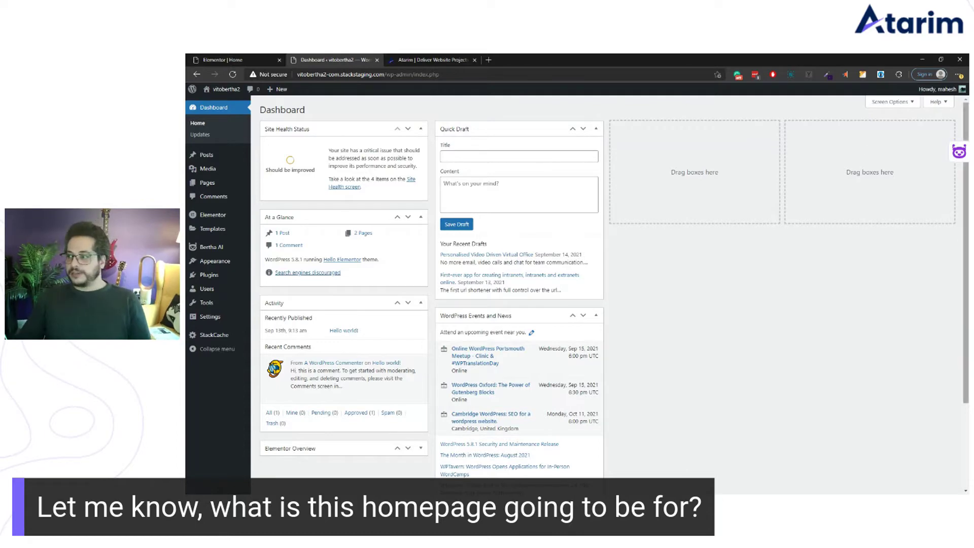
left_click(959, 151)
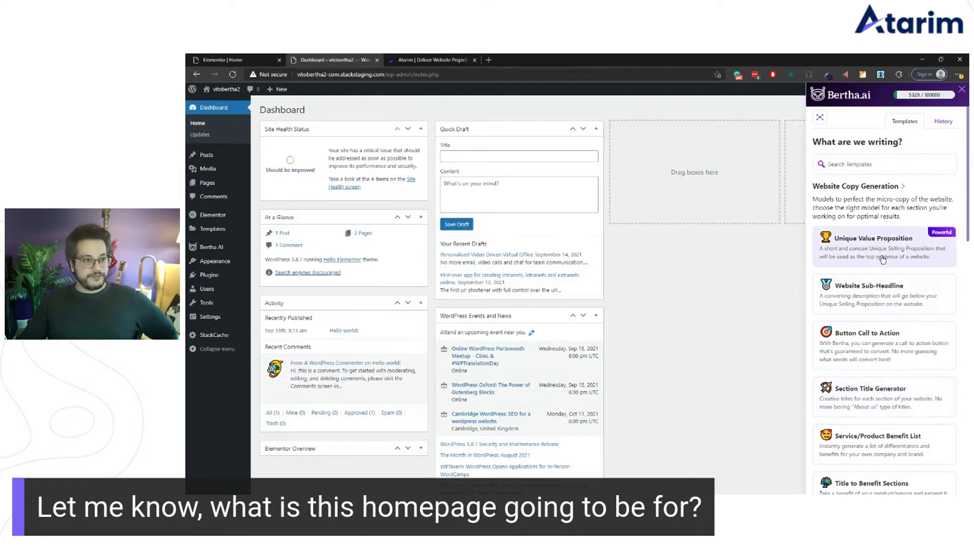
scroll(883, 260, "down", 15)
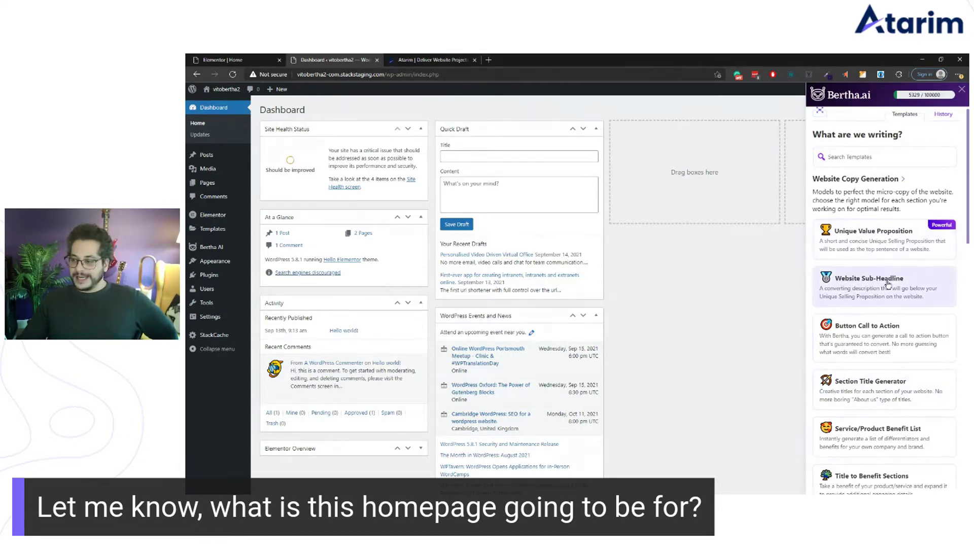
scroll(898, 317, "up", 15)
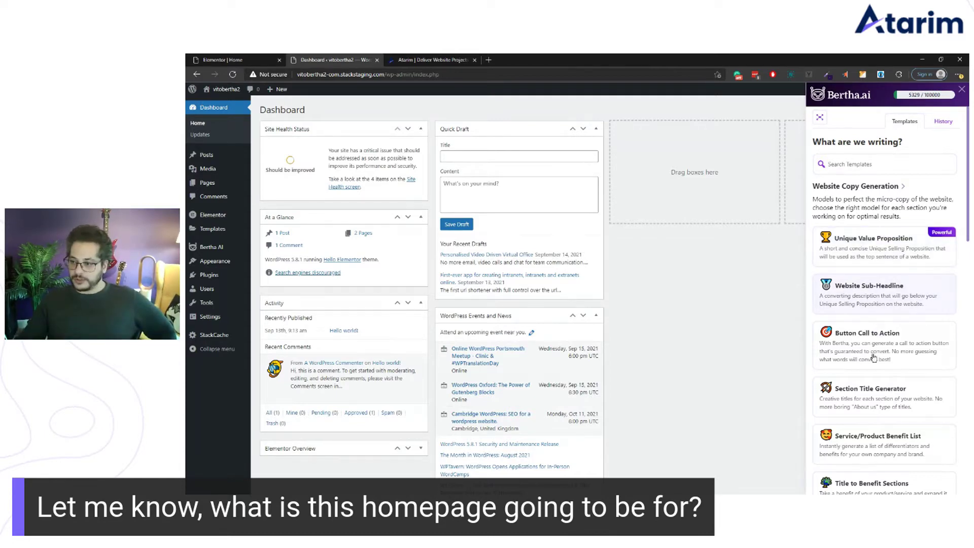
scroll(873, 401, "down", 1)
scroll(873, 400, "down", 10)
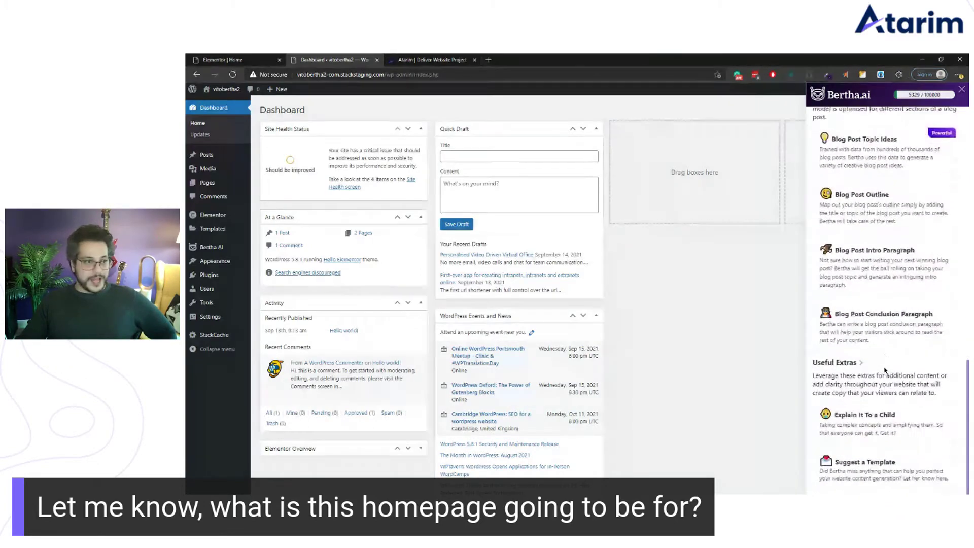
scroll(885, 371, "up", 12)
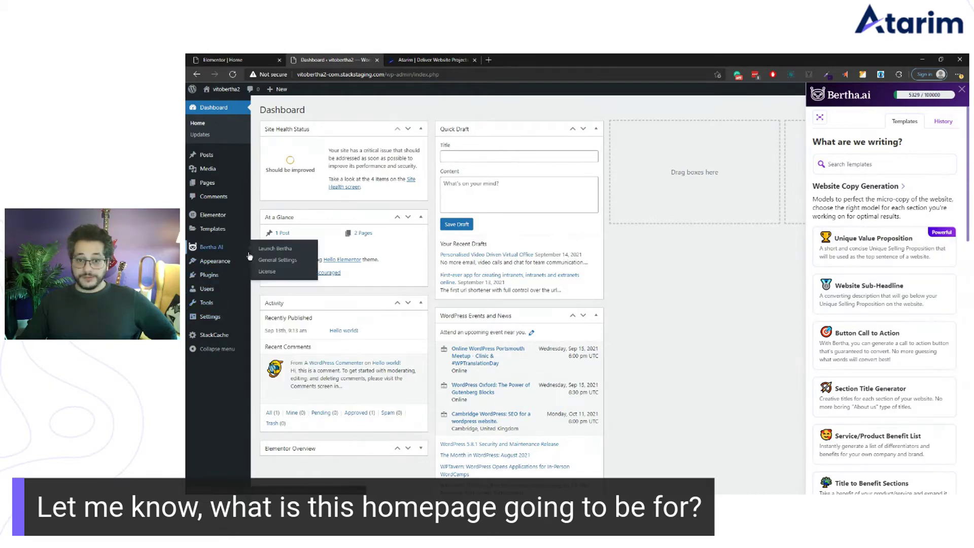
Step: Open Bertha AI's general settings and clear the placeholder text from the company description
left_click(277, 260)
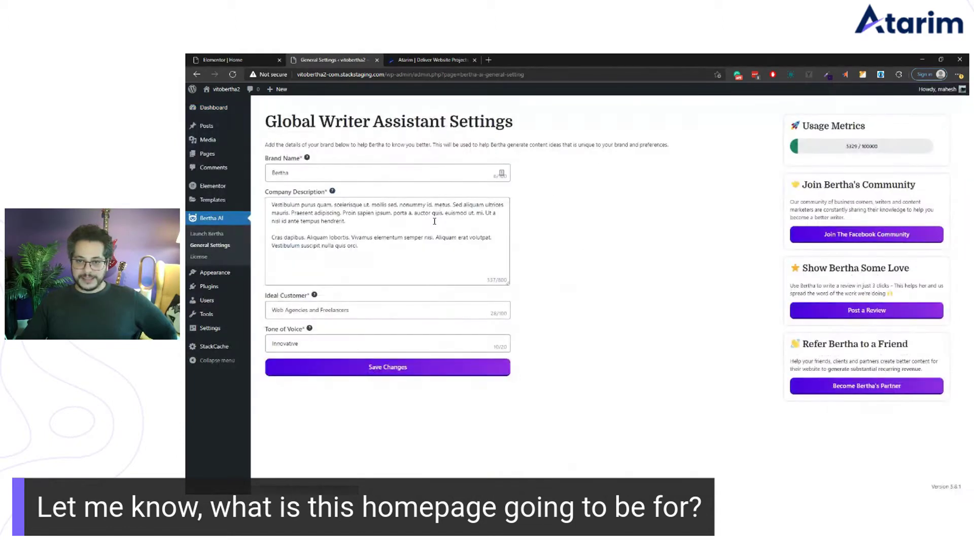
left_click(409, 251)
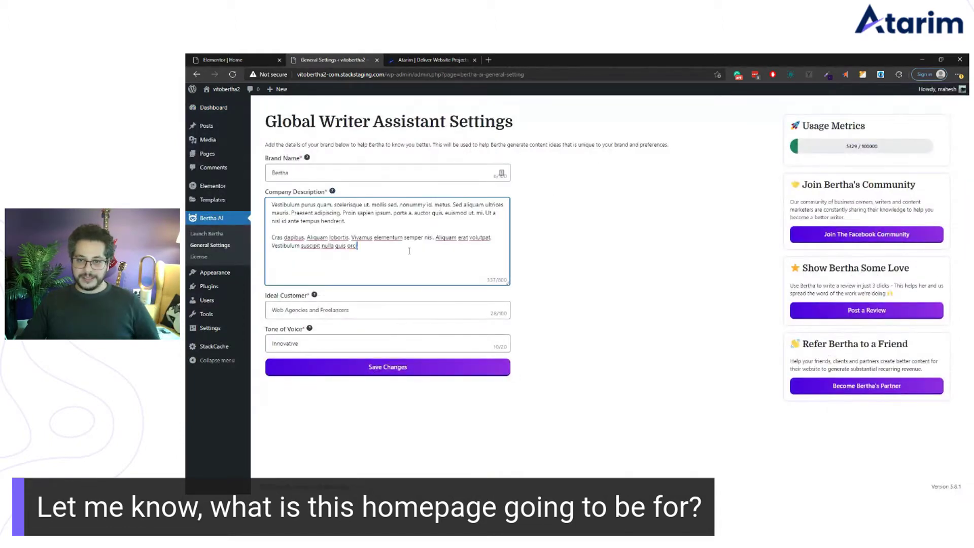
triple_click(409, 250)
key("ctrl+a")
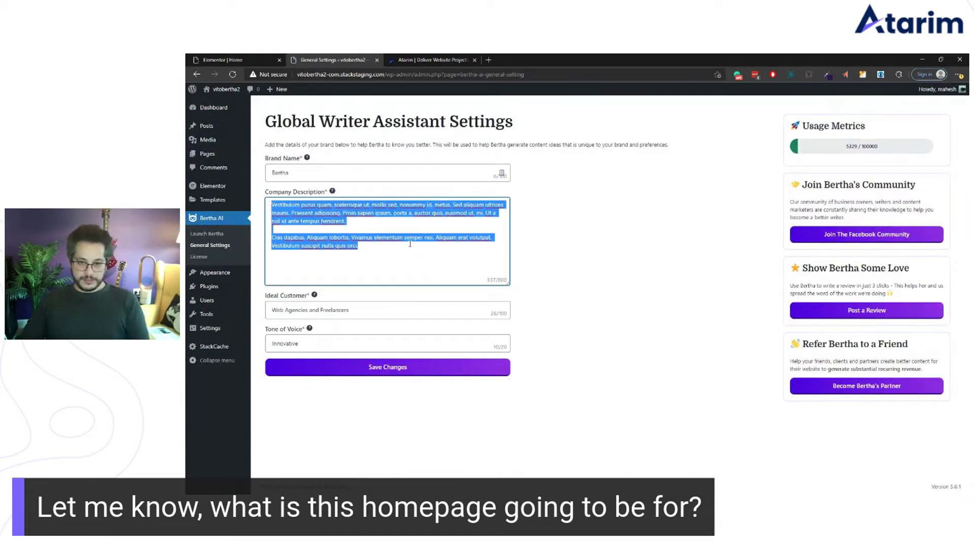
key("BackSpace")
Step: Change the brand name in the writer assistant settings to Atarim
double_click(359, 310)
left_click(336, 171)
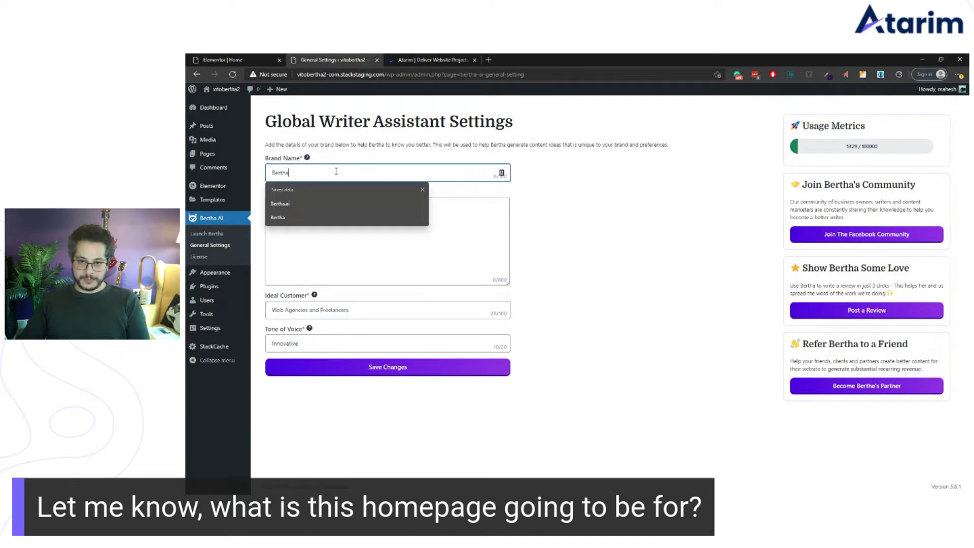
double_click(335, 171)
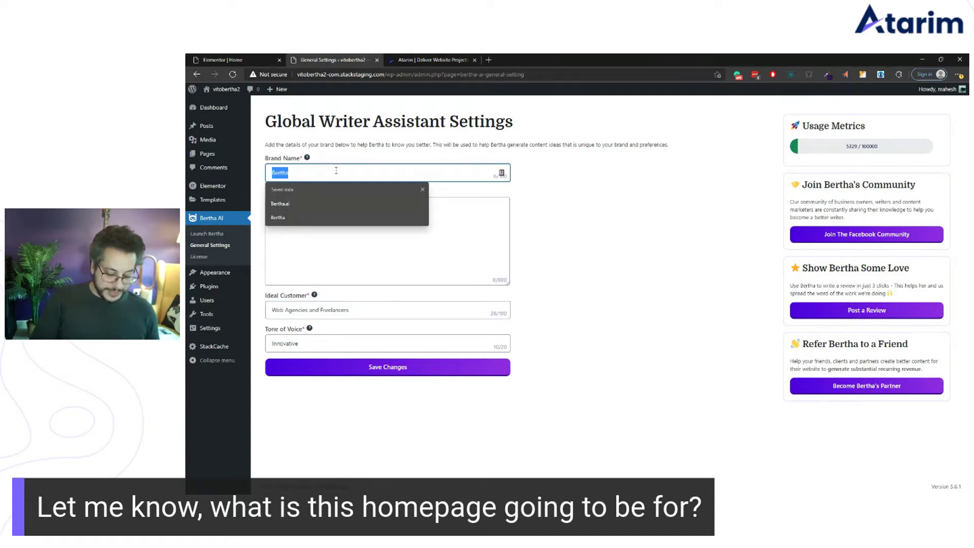
type("Atarim")
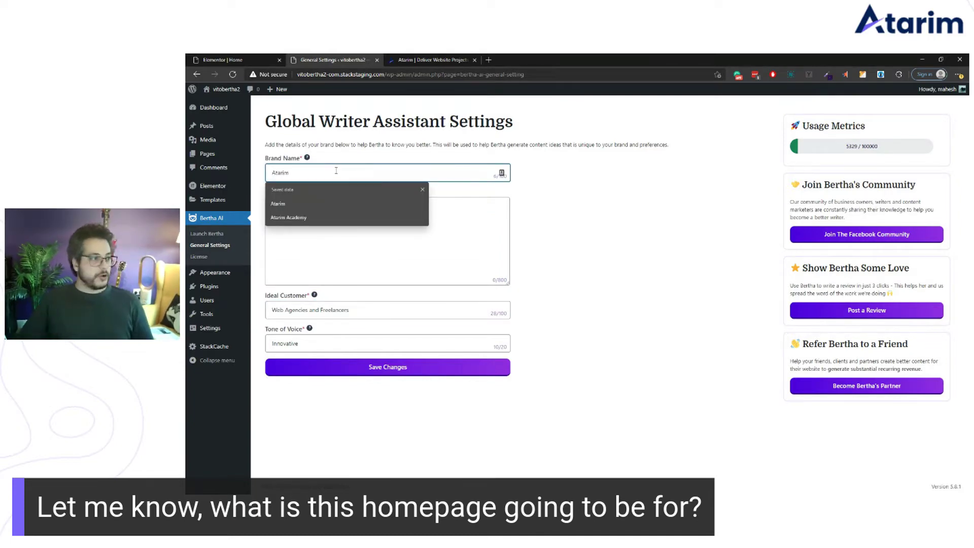
Step: Fill in the company description with the copied Atarim text, from "Take Control Over Your Agency's Website Projects" through "profitability & efficiency."
left_click(377, 254)
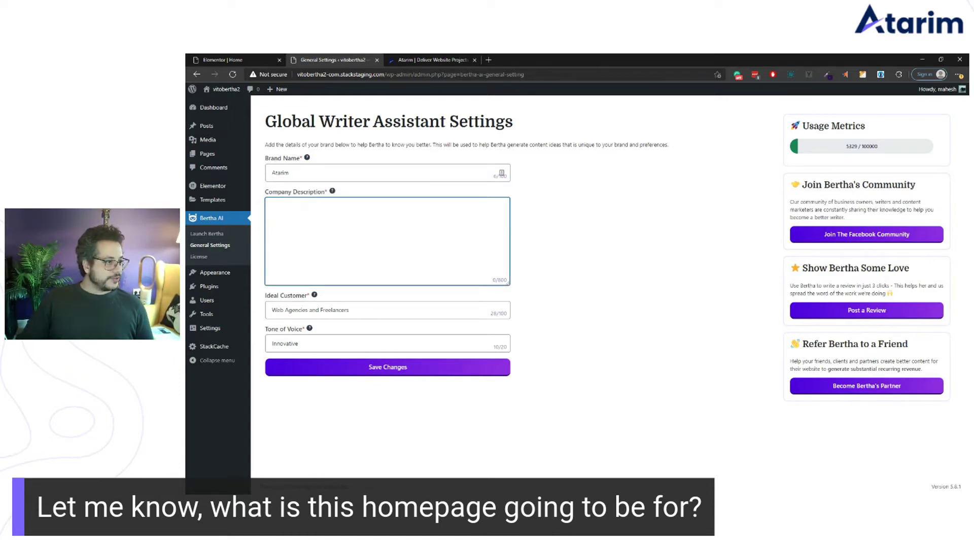
type("Take Control Over Your Agency's Website Projects, Team and Client Collaborations. Transition your scattered web design projects, team, and workflow to Atarim today to take full control of your agency.  Spend 80% less time managing your clients, team and projects to boost your agency's profitability & efficiency.")
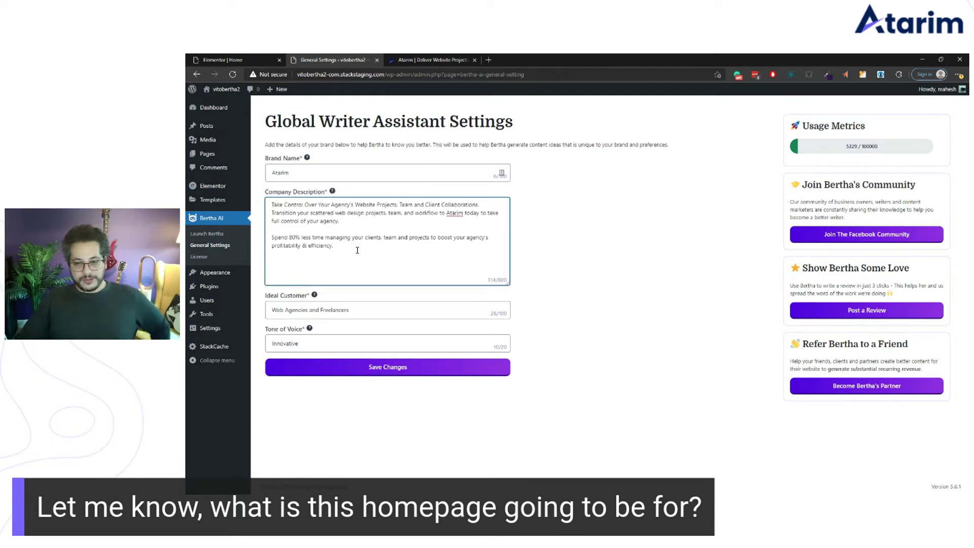
left_click_drag(345, 251, 296, 205)
left_click(297, 211)
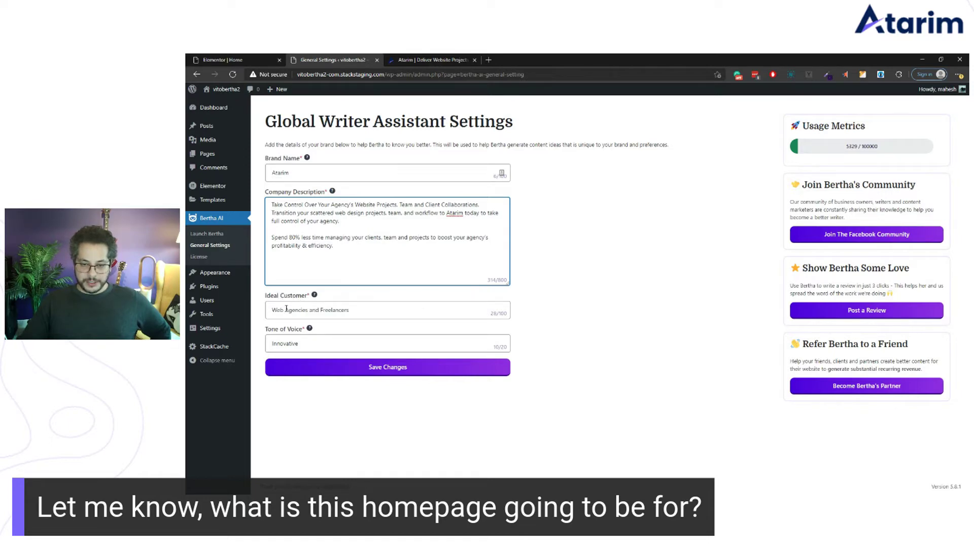
Step: Review the ideal customer and tone of voice entries, and save the global writer assistant settings
left_click_drag(271, 309, 353, 311)
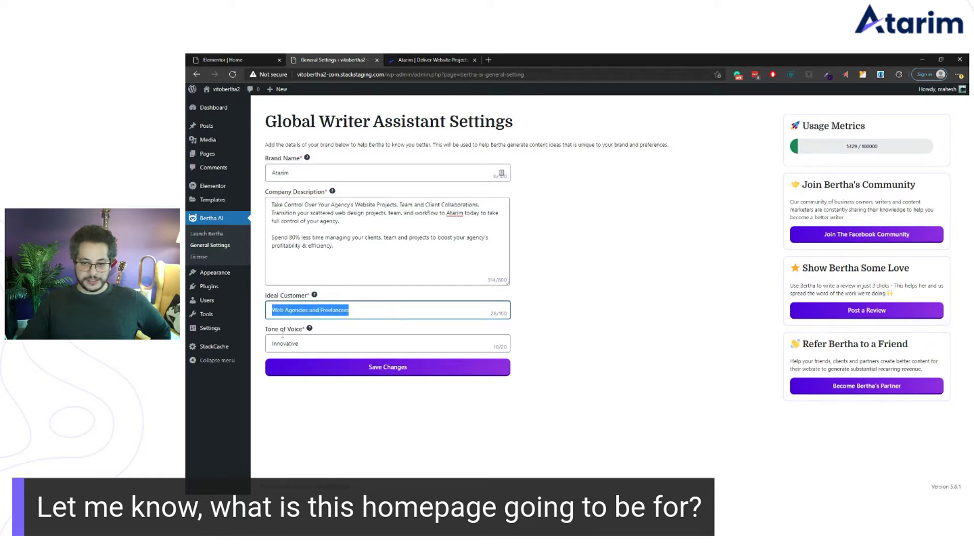
double_click(293, 345)
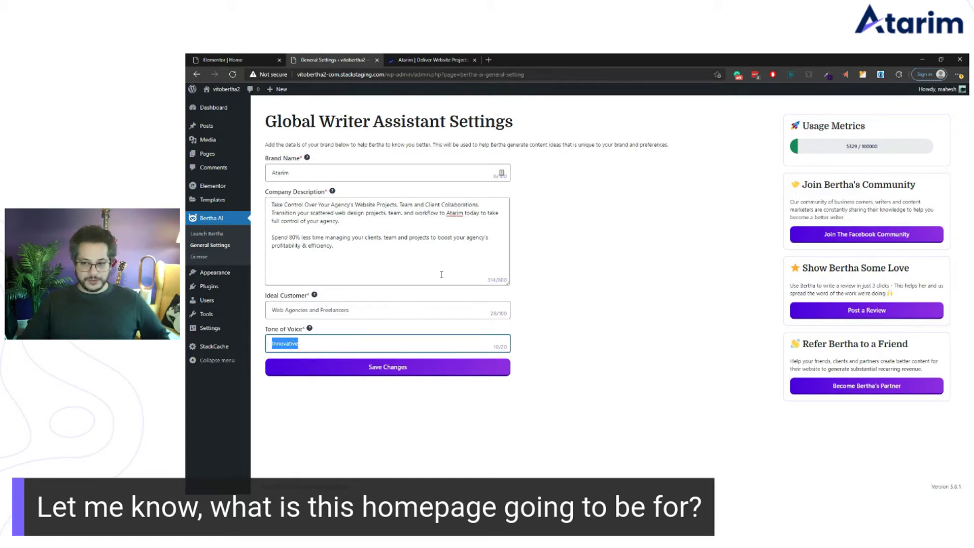
key("ctrl+plus")
key("ctrl+plus")
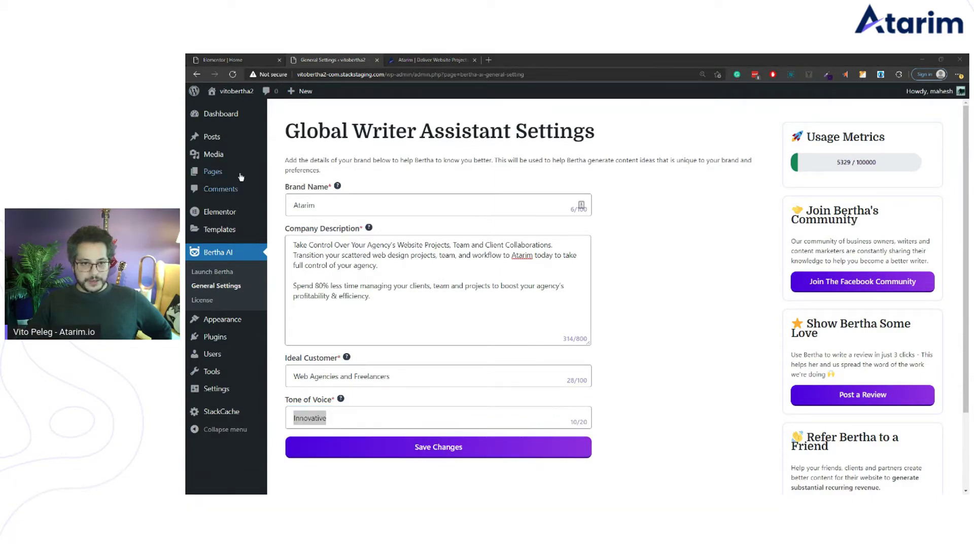
left_click(449, 447)
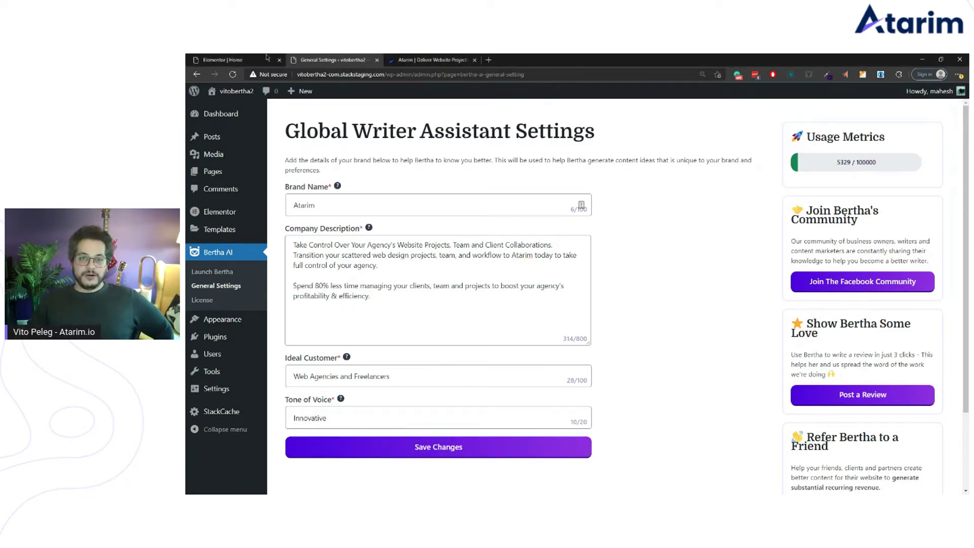
Step: Return to the Elementor homepage and examine the wireframe's hero, feature, article and image-grid sections
left_click(233, 59)
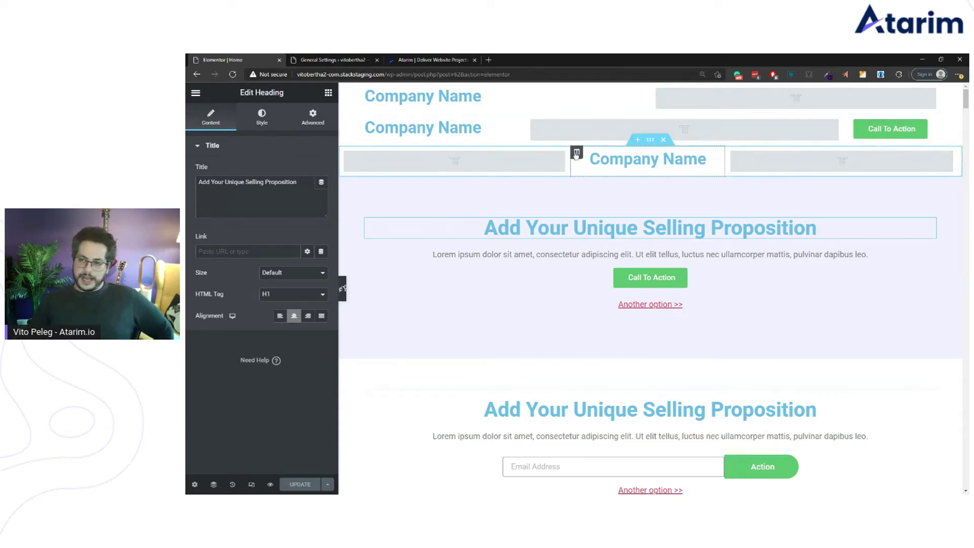
scroll(648, 207, "down", 5)
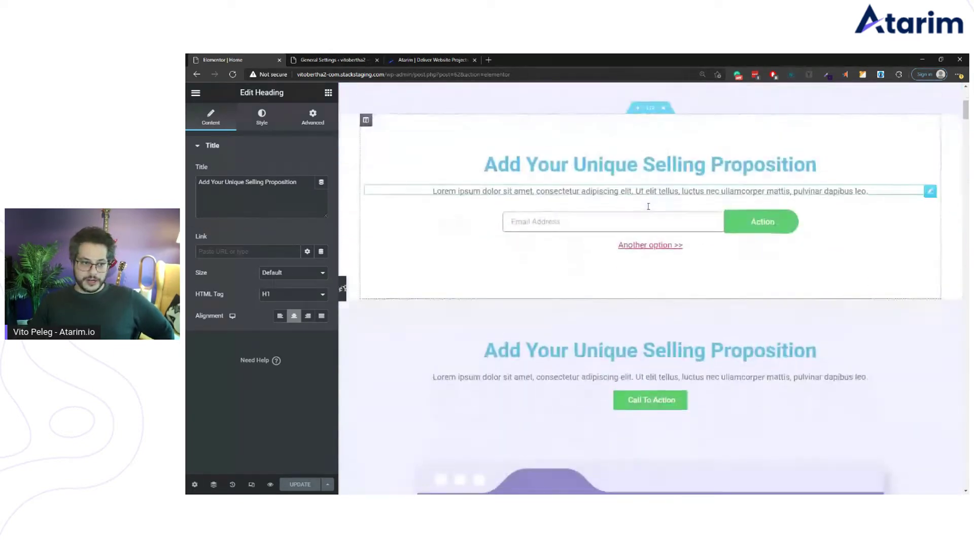
scroll(649, 207, "down", 20)
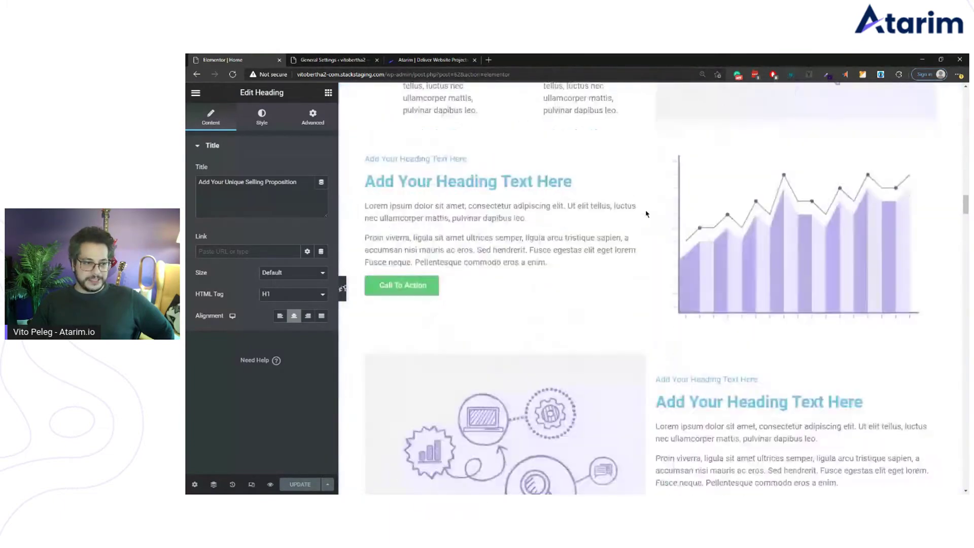
scroll(645, 214, "down", 20)
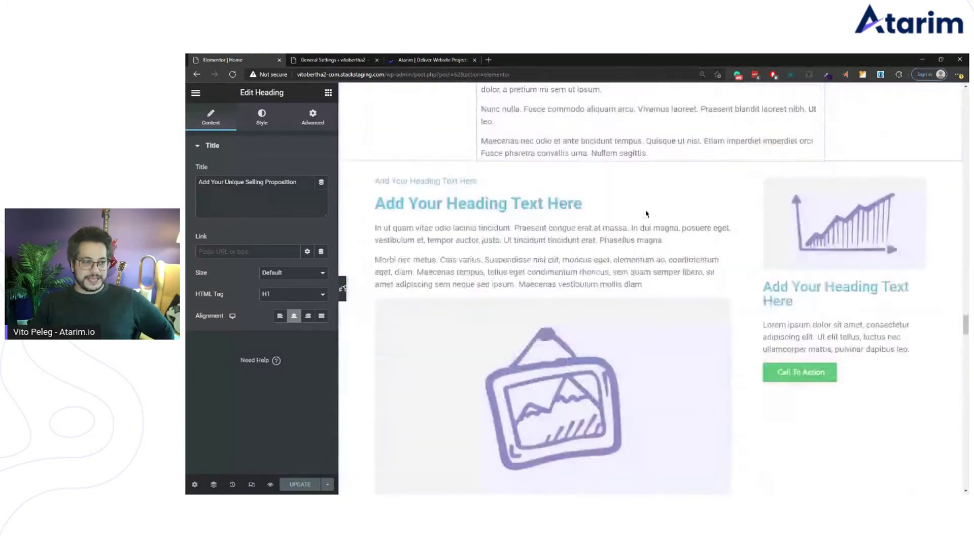
scroll(646, 213, "down", 20)
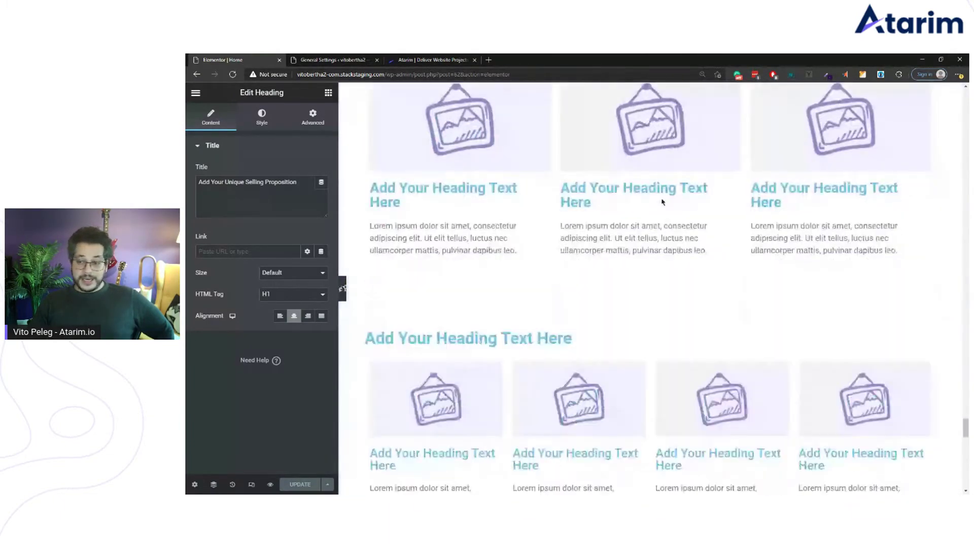
scroll(662, 202, "up", 15)
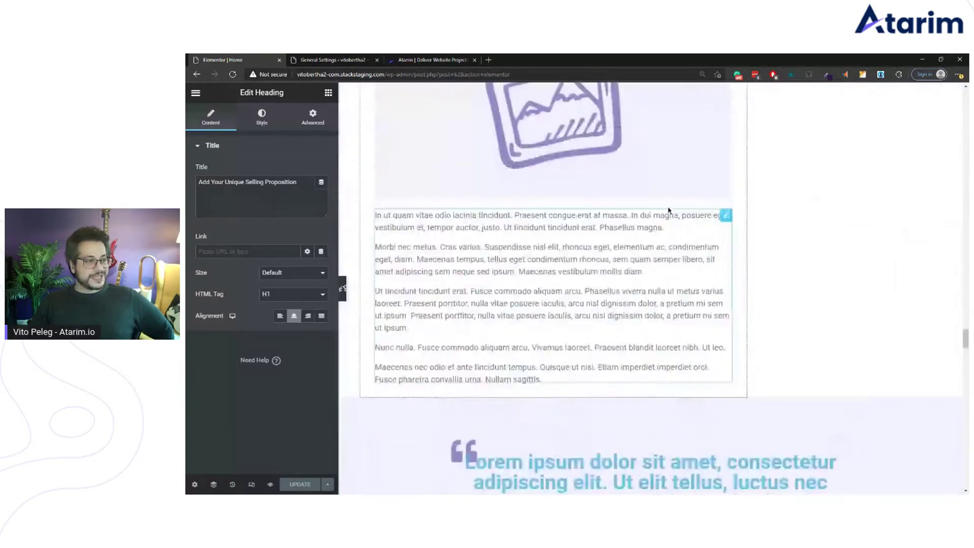
scroll(668, 210, "up", 10)
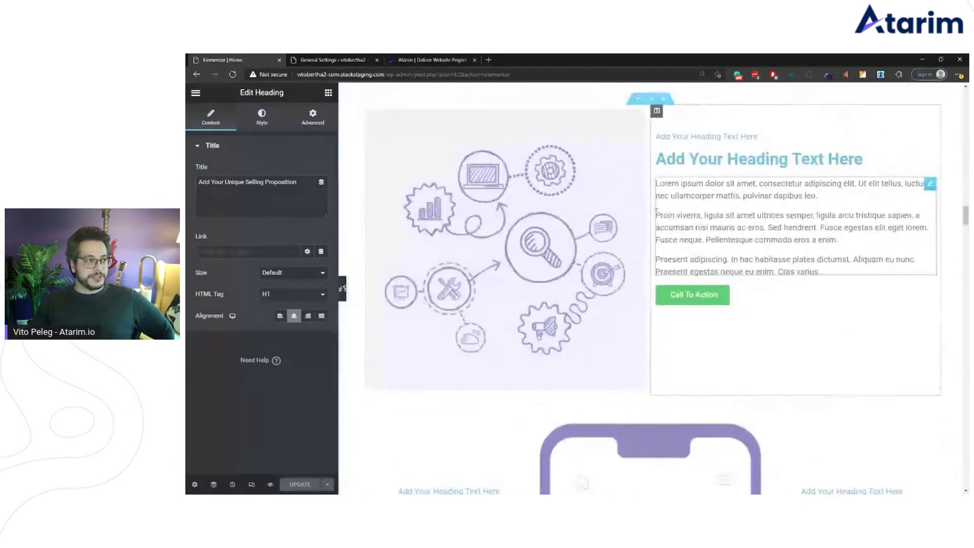
scroll(660, 211, "up", 12)
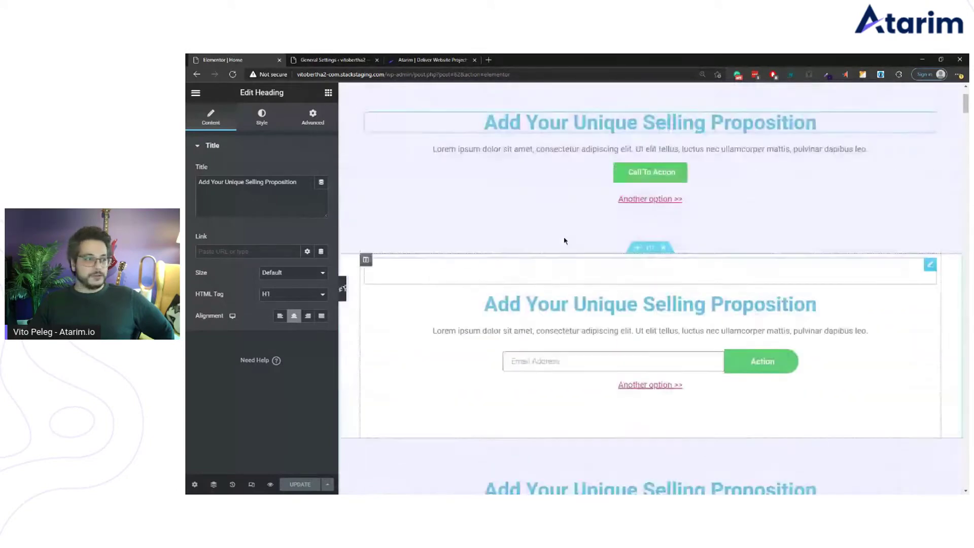
Step: Delete the first two header variants, leaving only the one with the centred company name
scroll(564, 240, "up", 2)
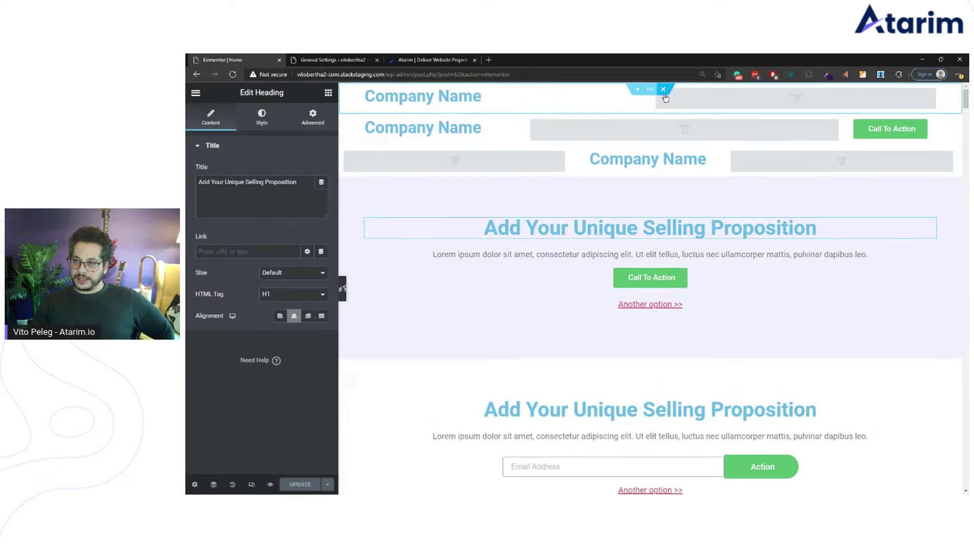
left_click(665, 91)
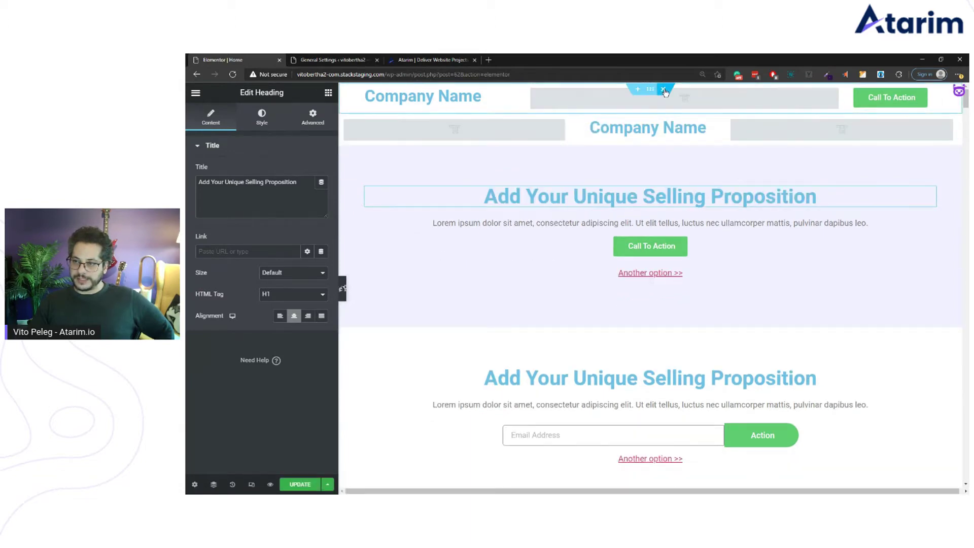
left_click(665, 91)
left_click(638, 108)
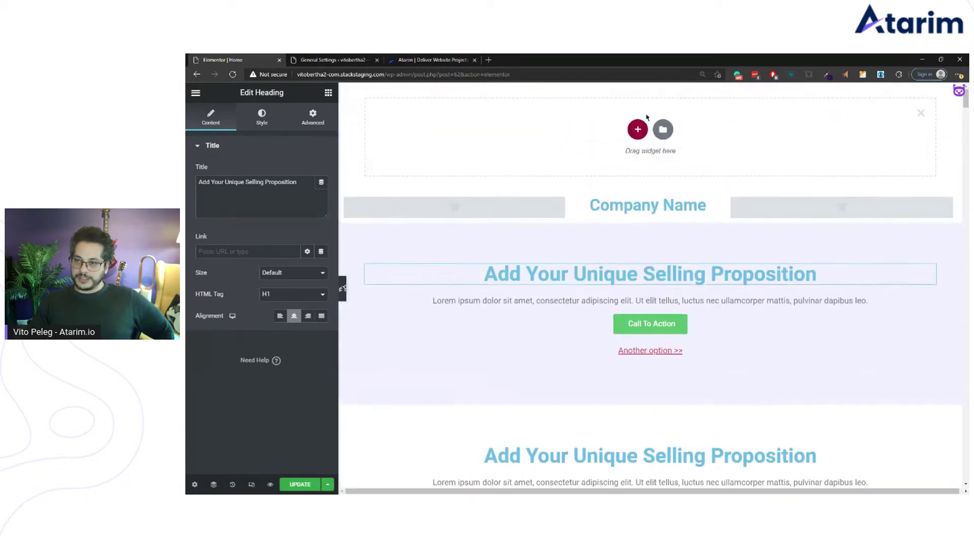
Step: Change the remaining header's company name heading to Atarim
left_click(649, 199)
left_click(295, 202)
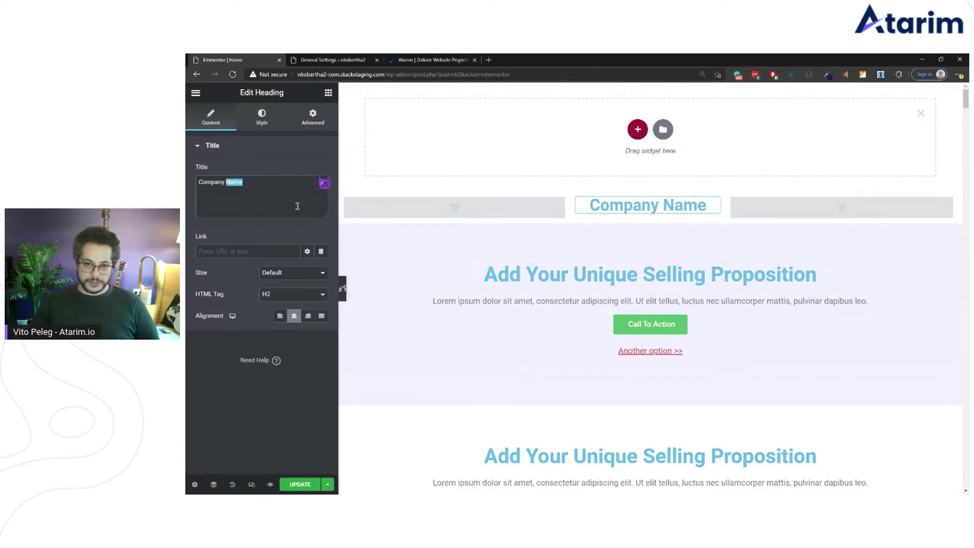
key("ctrl+shift+Left")
key("ctrl+shift+Left")
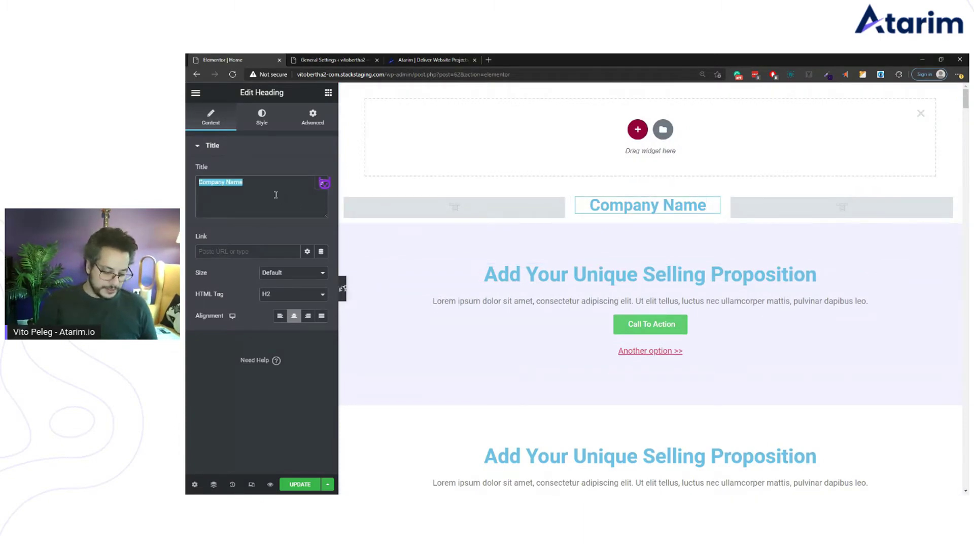
type("Atarim")
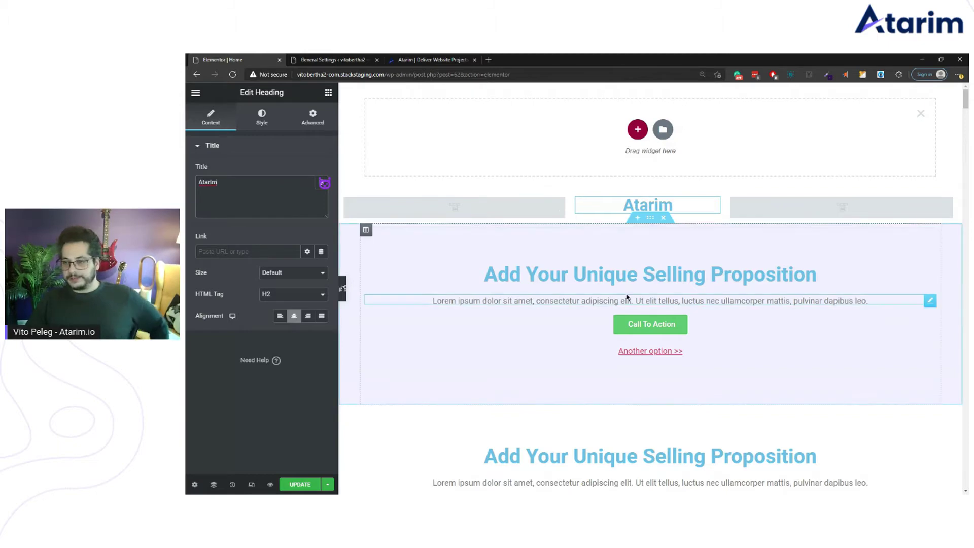
Step: Delete the email sign-up, plain and side-illustration hero sections, keeping only the centred hero with the browser mockup
scroll(627, 297, "down", 3)
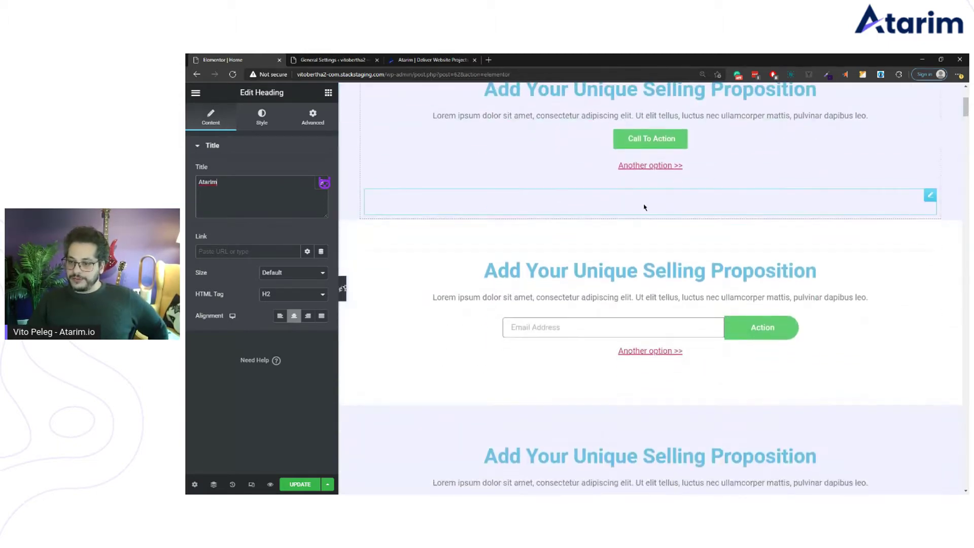
scroll(645, 207, "down", 4)
scroll(644, 207, "up", 5)
scroll(668, 286, "down", 5)
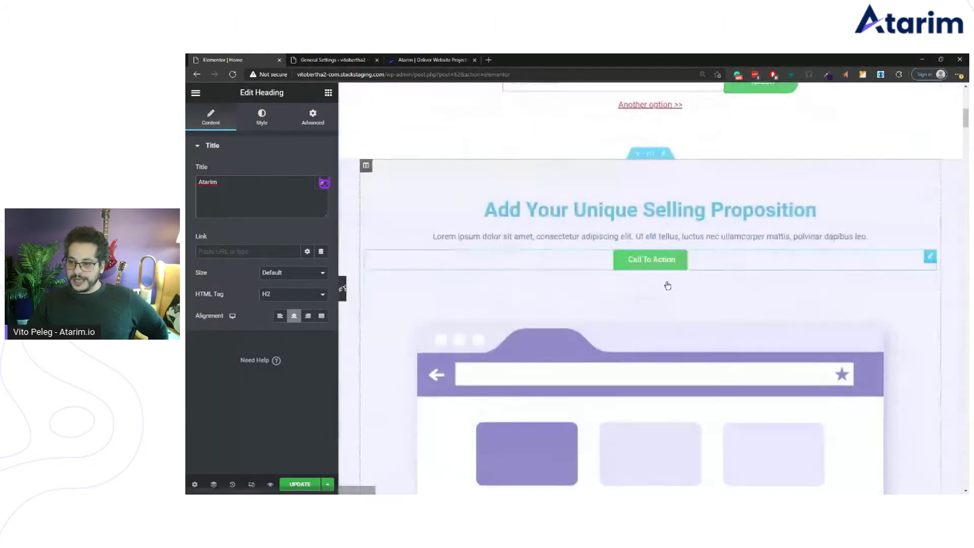
scroll(668, 284, "down", 3)
scroll(685, 178, "up", 6)
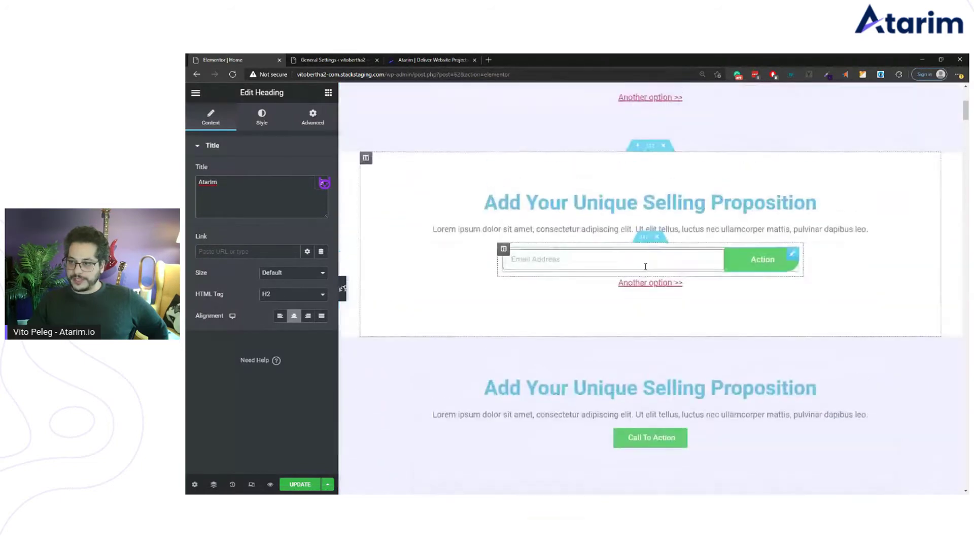
scroll(645, 266, "up", 1)
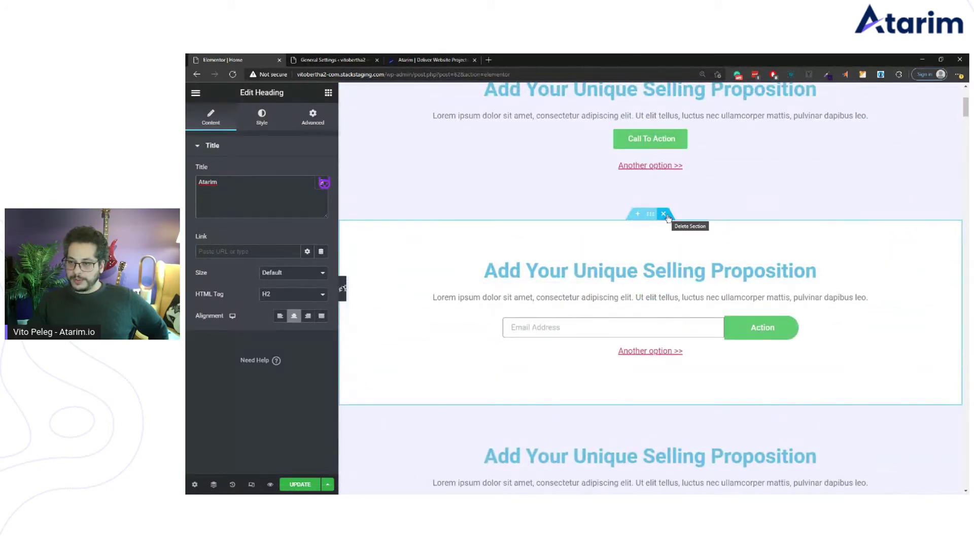
scroll(683, 209, "up", 2)
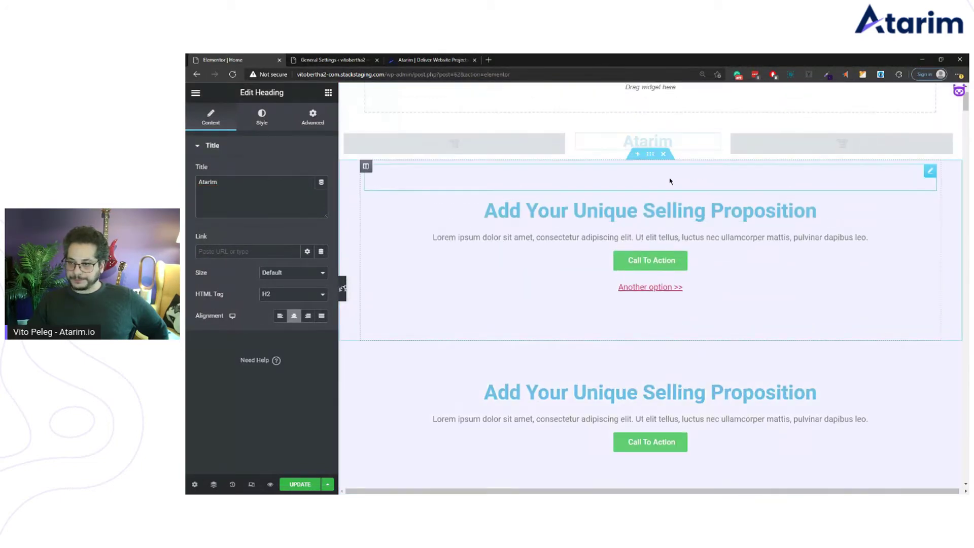
left_click(663, 155)
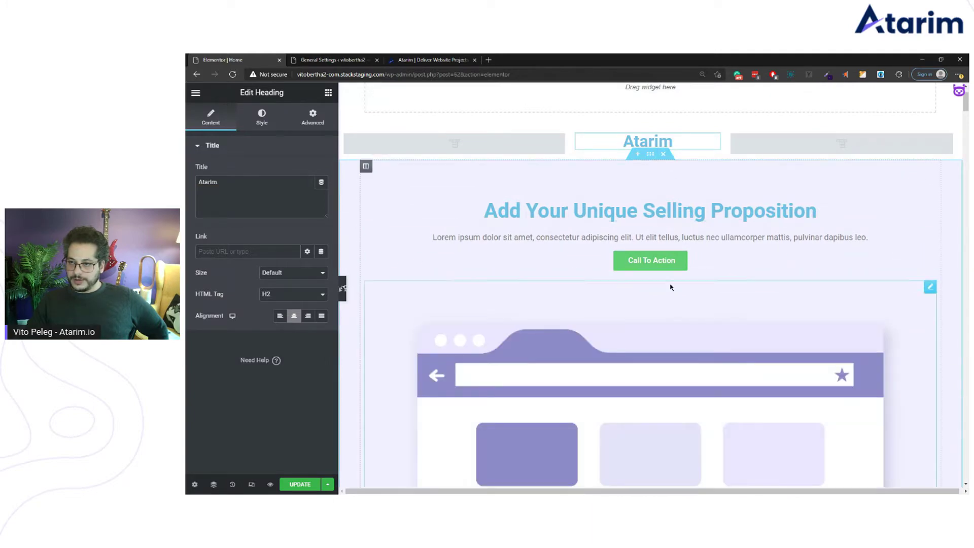
scroll(670, 283, "down", 8)
scroll(619, 244, "down", 5)
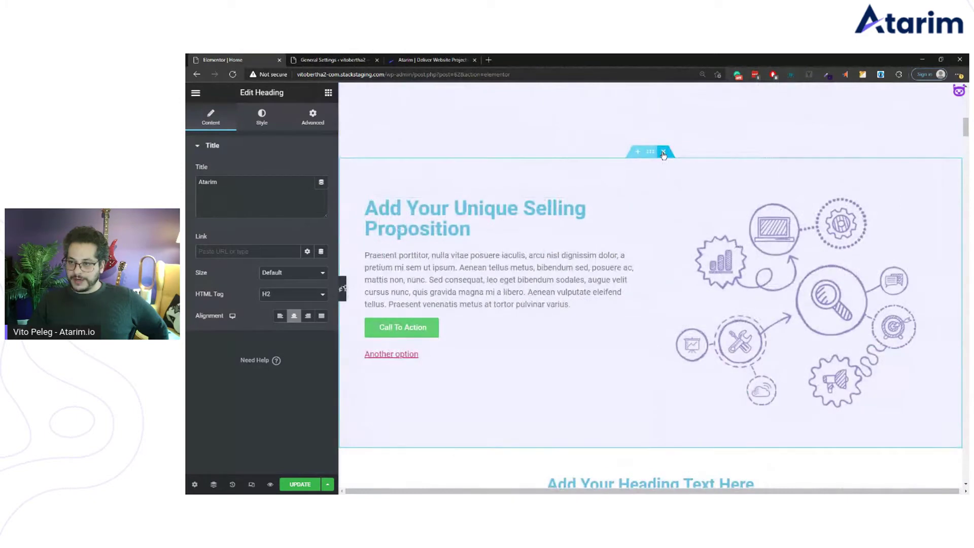
left_click(663, 151)
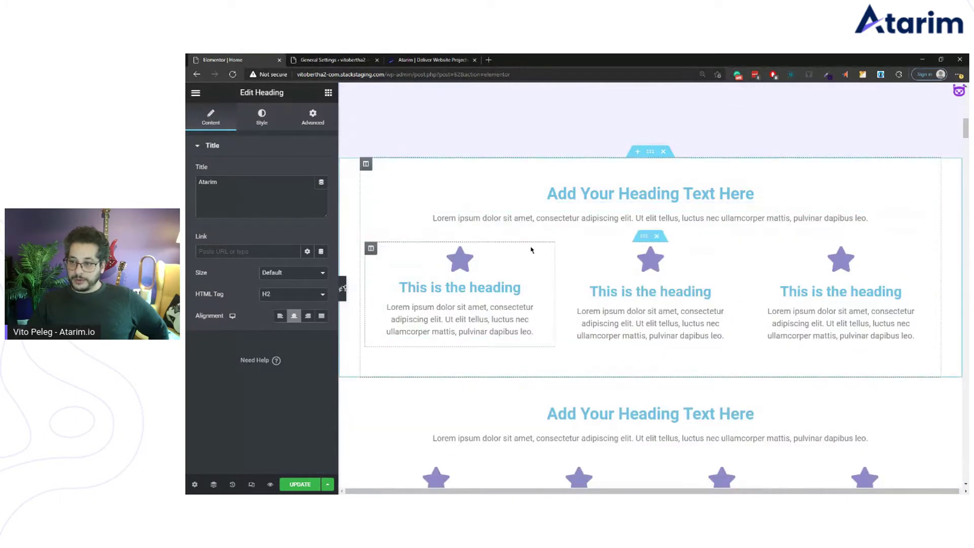
Step: Delete the four-column feature section and both star-list sections beside an illustration, keeping the three-column feature section
scroll(742, 266, "down", 3)
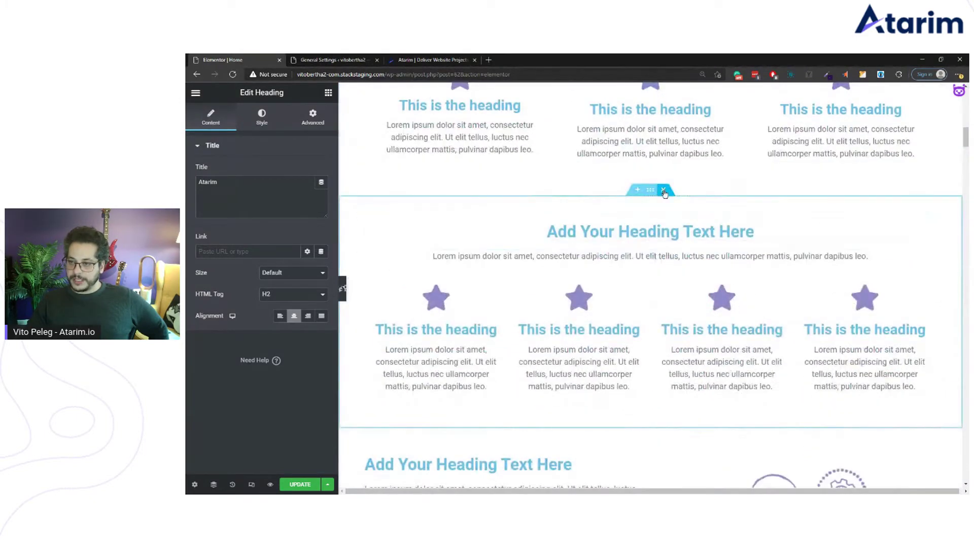
left_click(663, 190)
scroll(495, 214, "up", 2)
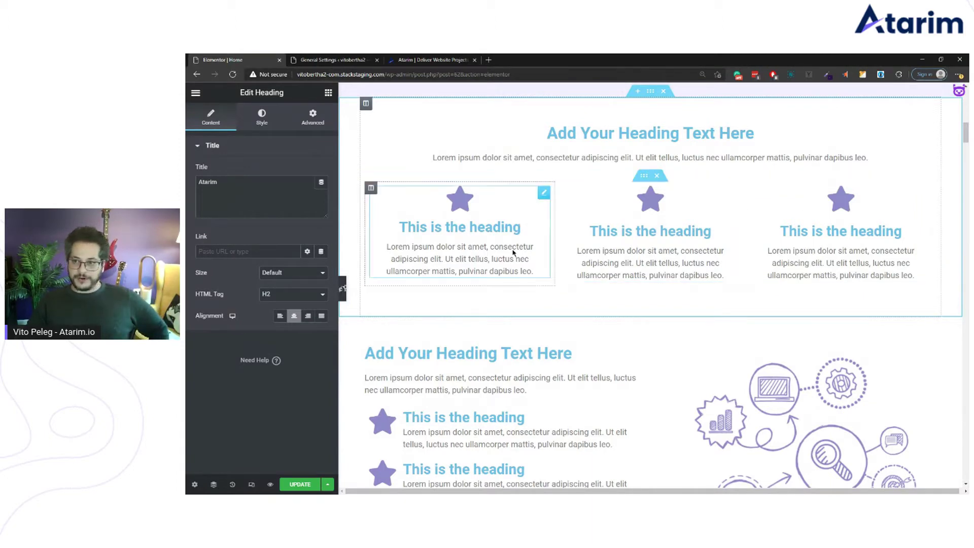
scroll(630, 322, "down", 2)
scroll(630, 322, "down", 3)
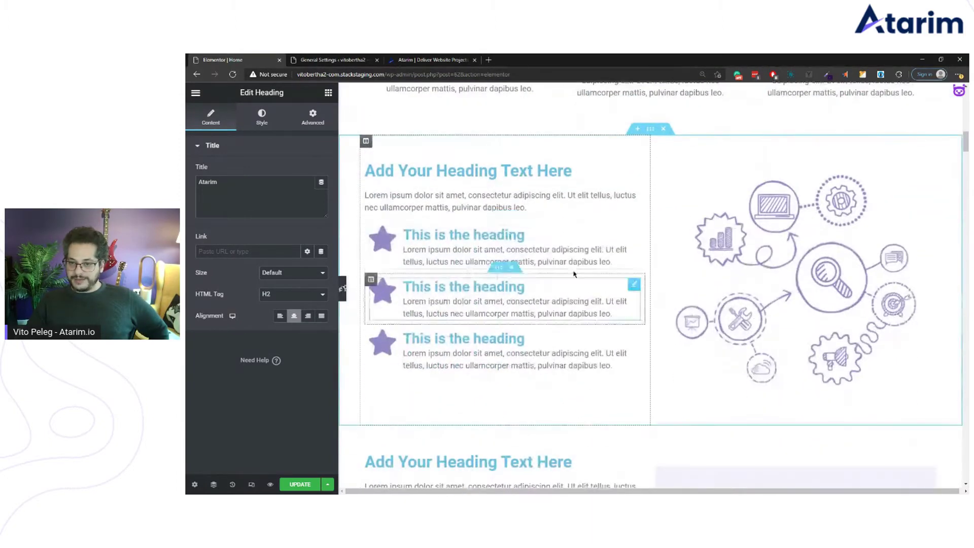
left_click(664, 130)
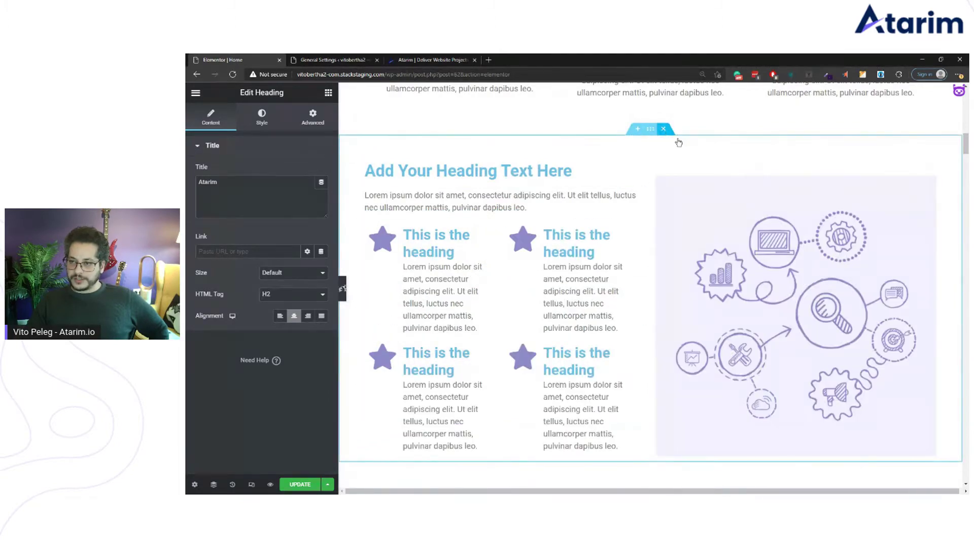
left_click(664, 129)
Step: Duplicate Featured Section B, which has the process illustration beside the text
scroll(751, 227, "up", 3)
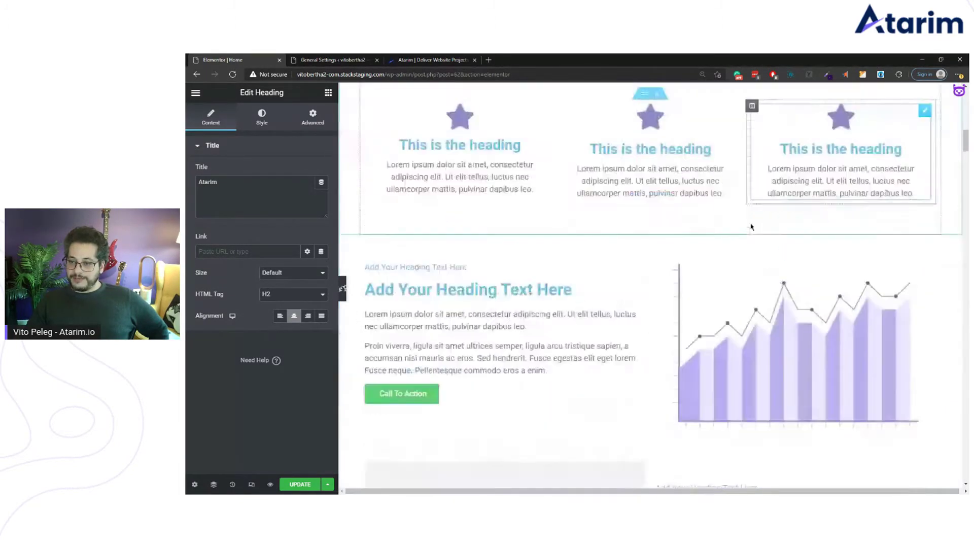
scroll(752, 227, "down", 10)
scroll(657, 236, "up", 6)
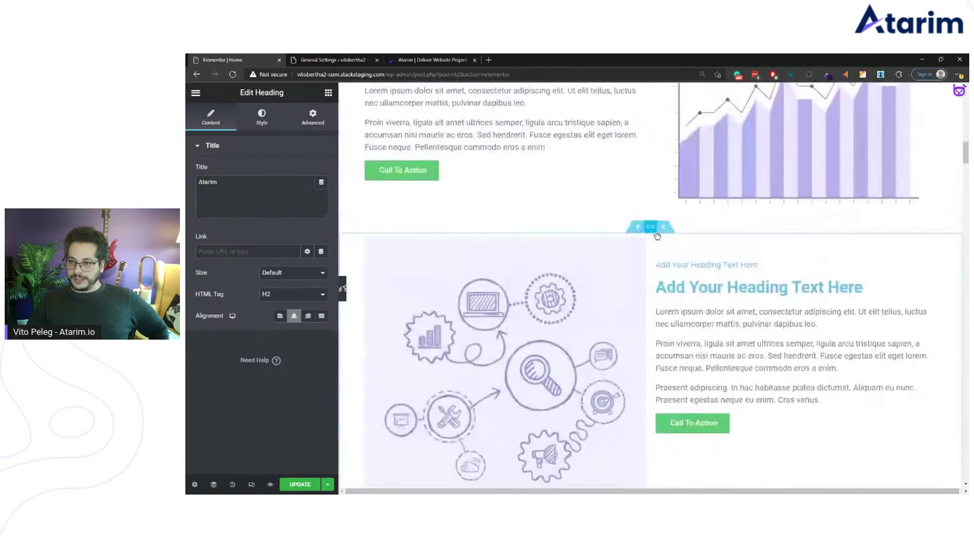
scroll(657, 237, "up", 3)
scroll(654, 213, "down", 4)
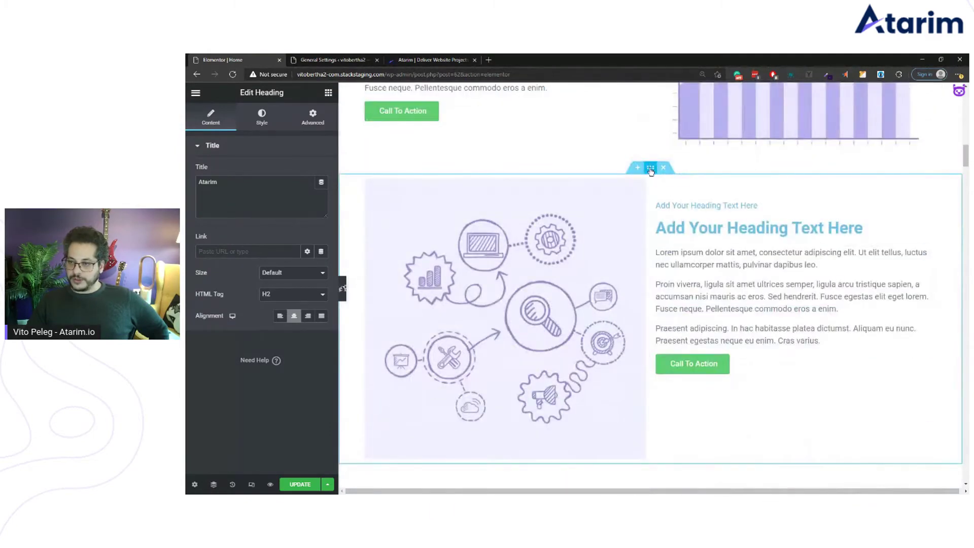
right_click(651, 169)
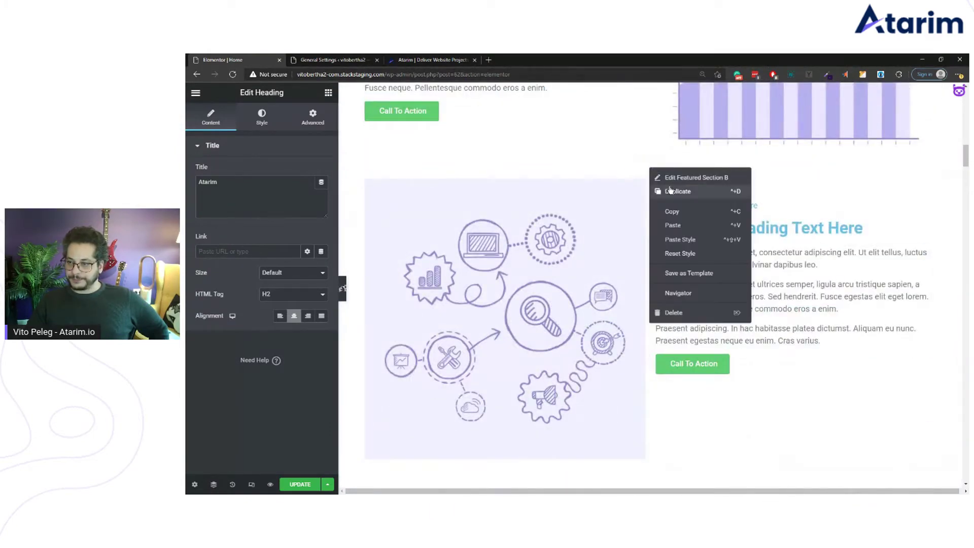
left_click(665, 180)
scroll(669, 178, "up", 2)
scroll(669, 179, "down", 6)
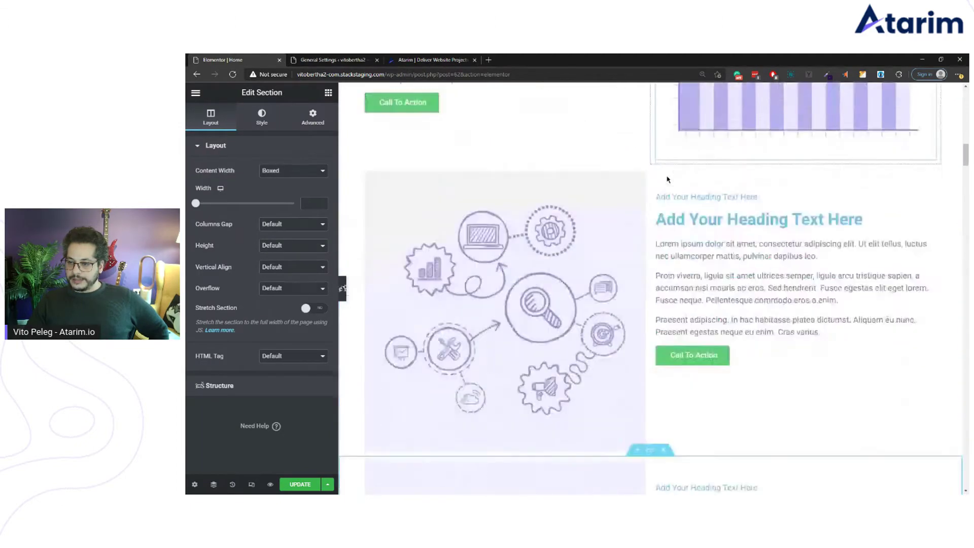
Step: Swap the columns in the duplicated featured section so the illustration follows the text
left_click_drag(368, 288, 913, 335)
scroll(754, 300, "down", 8)
scroll(753, 258, "up", 3)
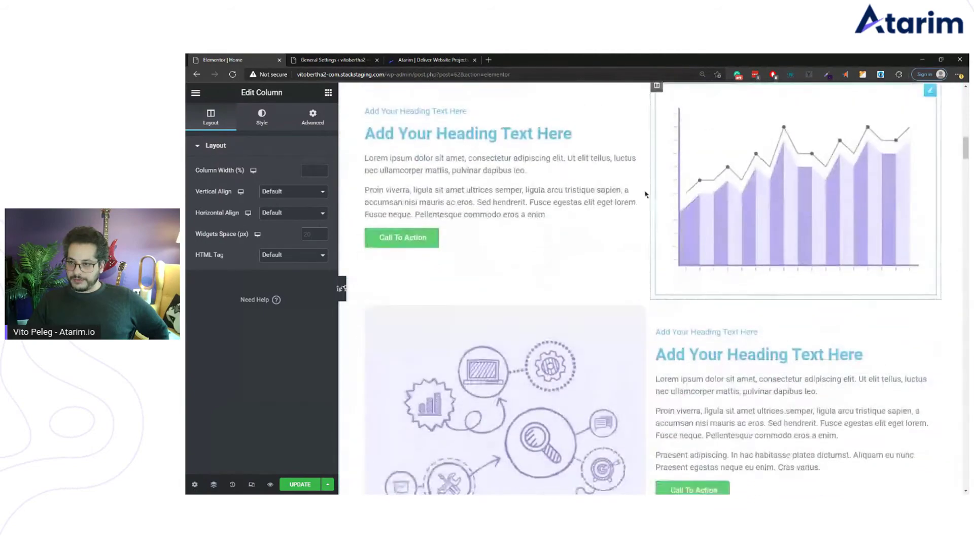
Step: Delete the section pairing a picture placeholder with a checklist, below the duplicated featured section
scroll(736, 274, "down", 4)
scroll(700, 304, "up", 5)
scroll(662, 339, "down", 6)
scroll(663, 339, "down", 12)
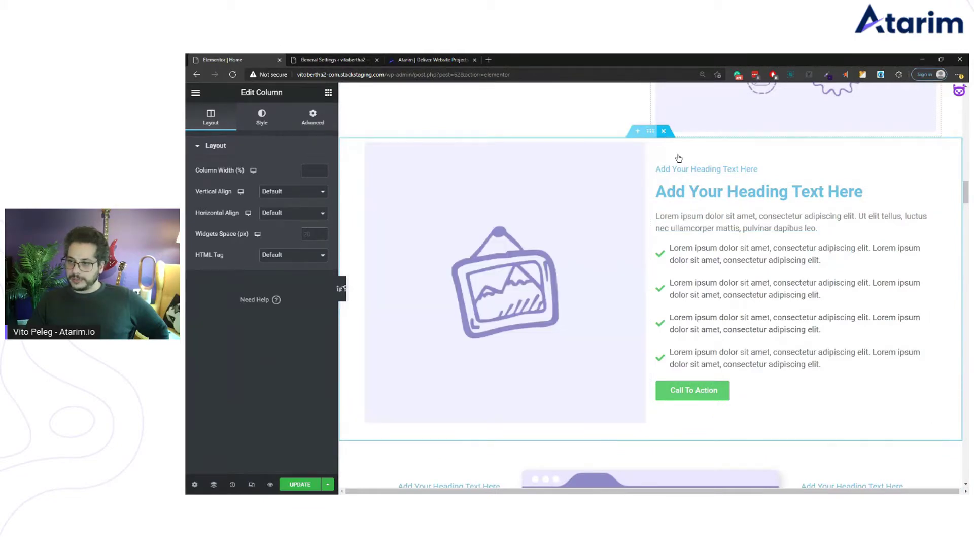
left_click(663, 131)
Step: Examine the remaining wireframe sections, from the three-column features down to the client testimonials
scroll(778, 264, "up", 3)
scroll(778, 264, "down", 5)
scroll(778, 269, "up", 4)
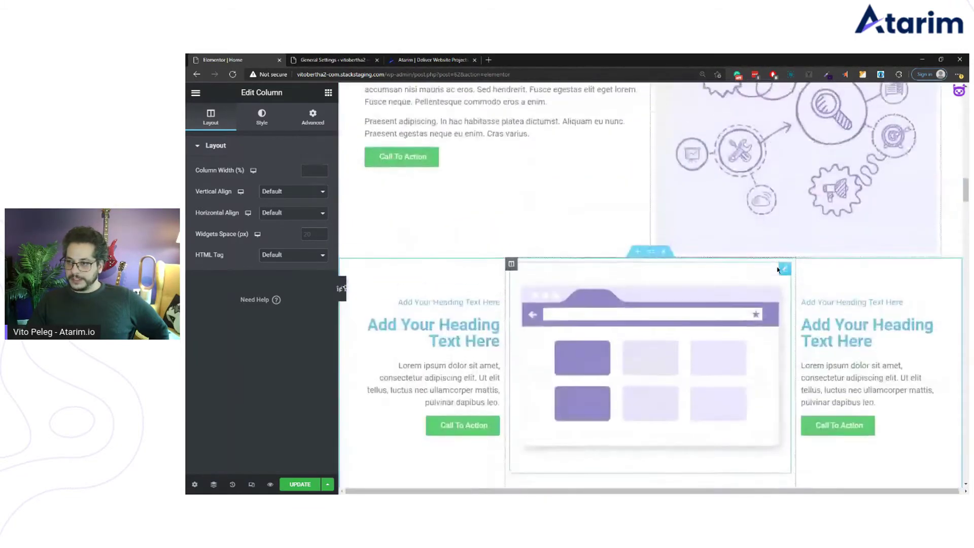
scroll(777, 270, "up", 6)
scroll(775, 273, "down", 10)
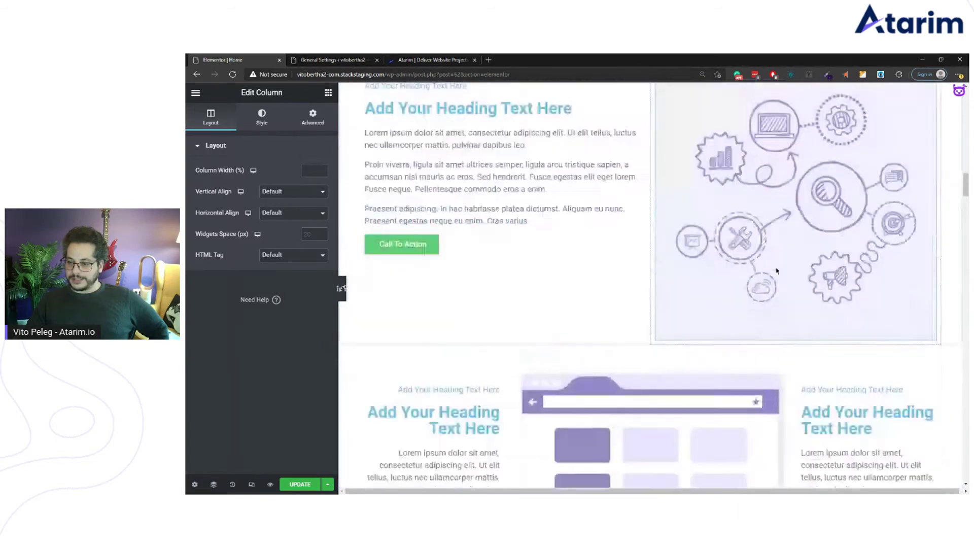
scroll(778, 270, "down", 10)
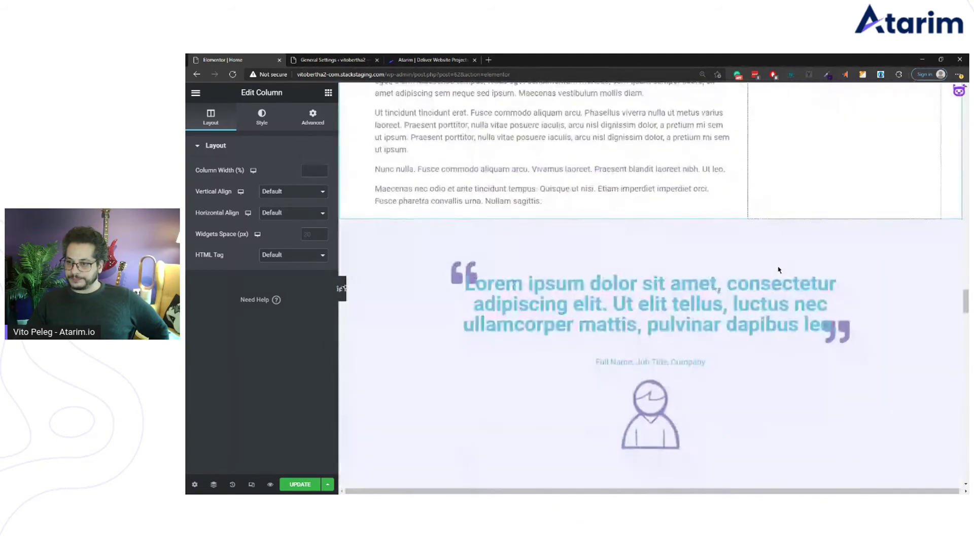
scroll(783, 269, "up", 15)
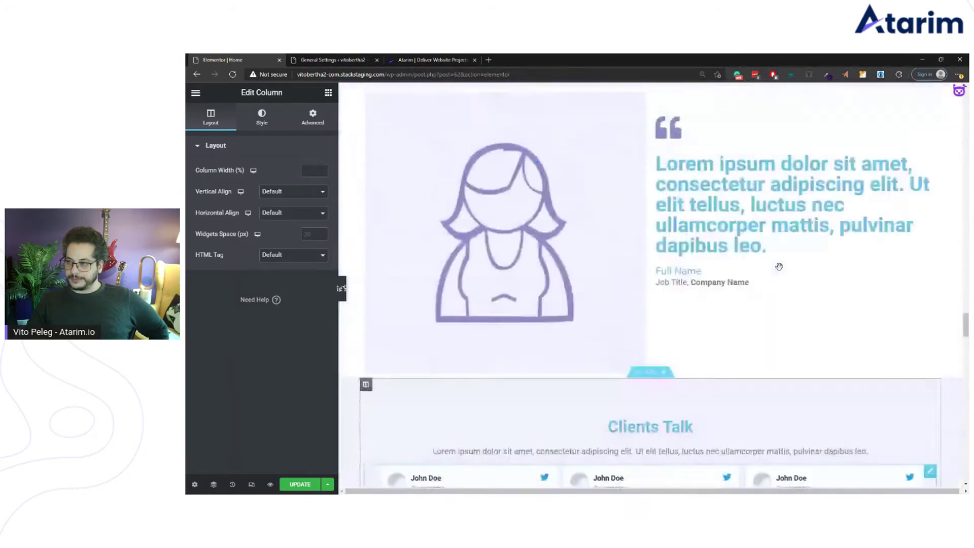
scroll(776, 271, "up", 15)
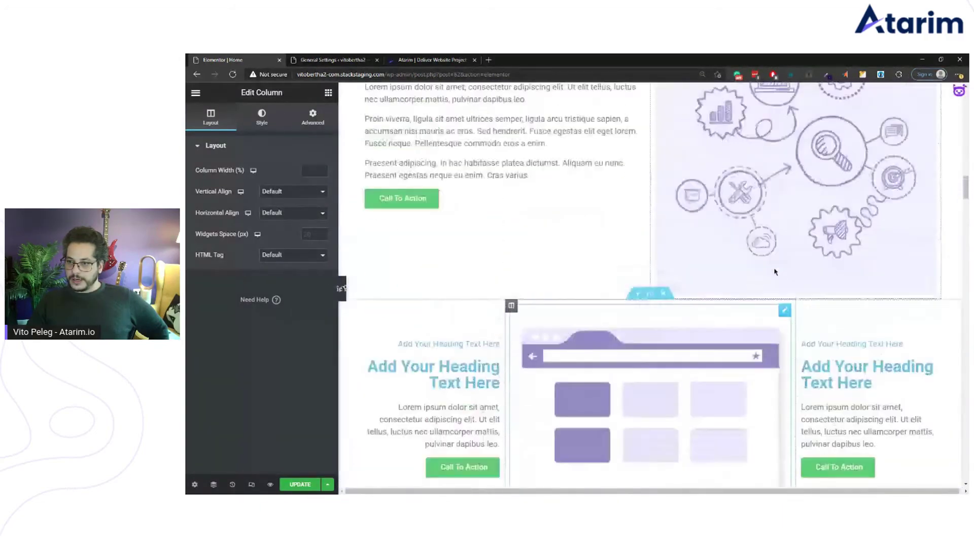
scroll(773, 274, "down", 10)
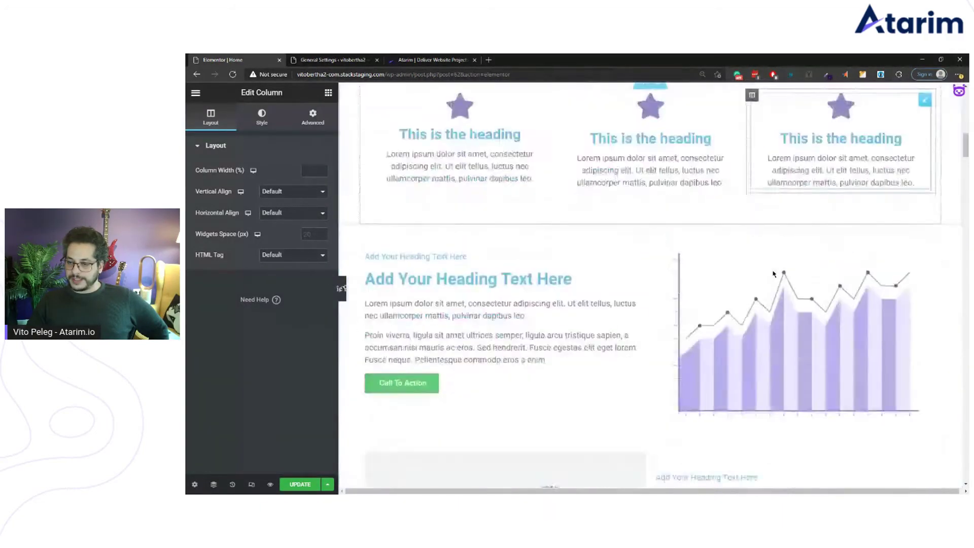
scroll(662, 264, "up", 1)
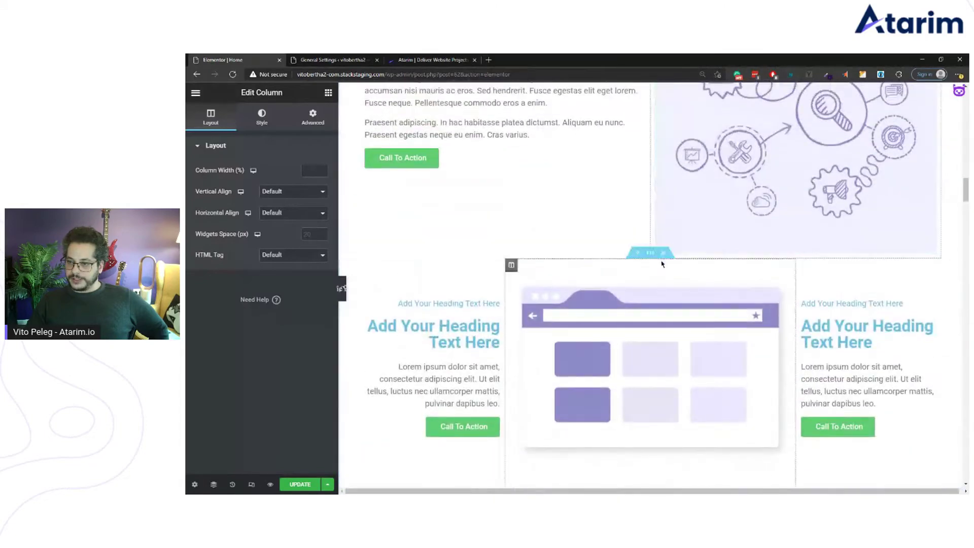
Step: Delete the three-column browser mockup section and the long article layouts between it and the testimonials
left_click(663, 253)
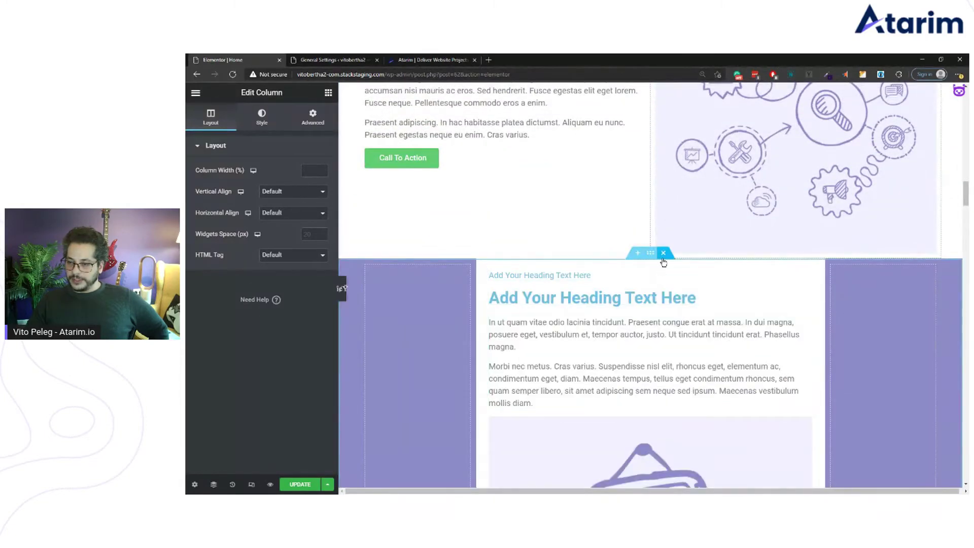
left_click(663, 253)
left_click(663, 252)
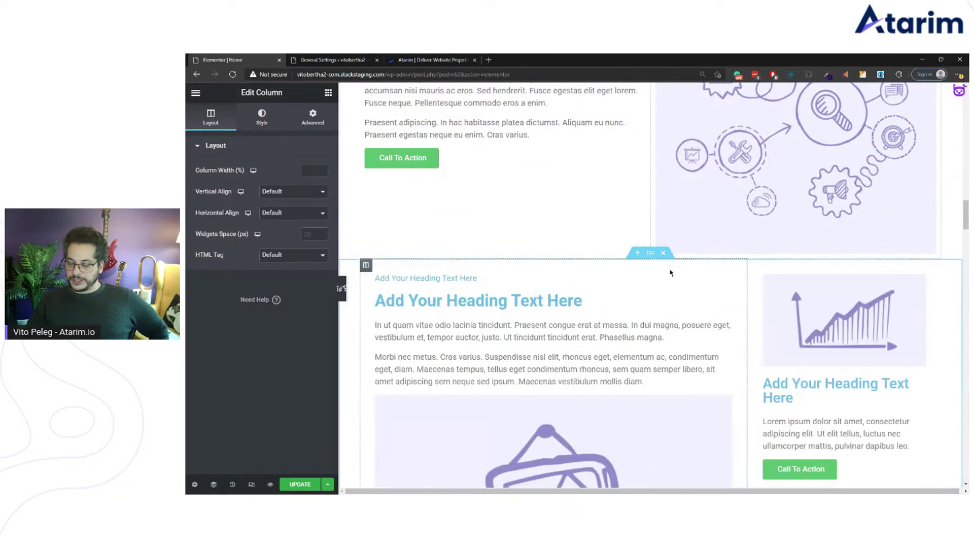
left_click(664, 252)
scroll(675, 261, "down", 5)
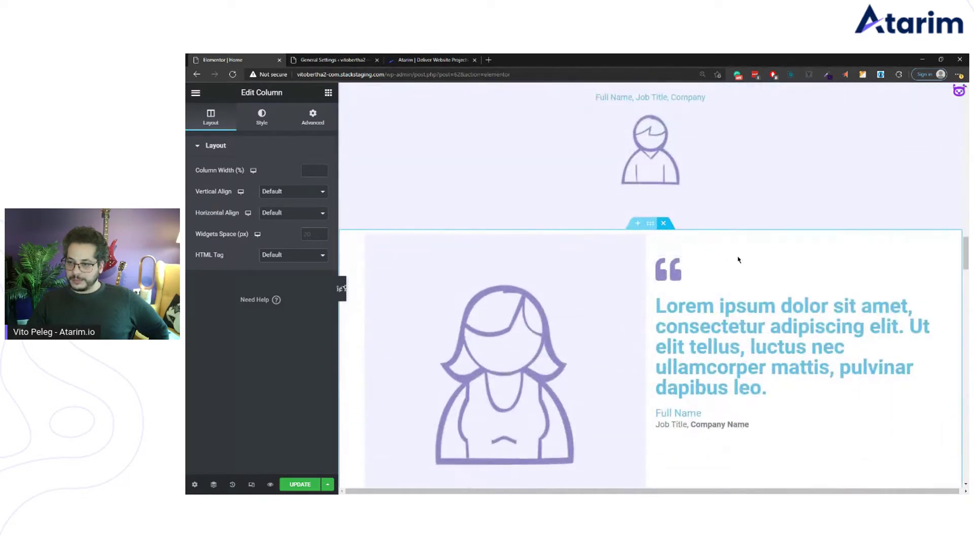
Step: Delete all sections between the centred testimonial and the two-column picture grid, plus the three- and four-column picture grids below it
left_click(664, 224)
left_click(663, 162)
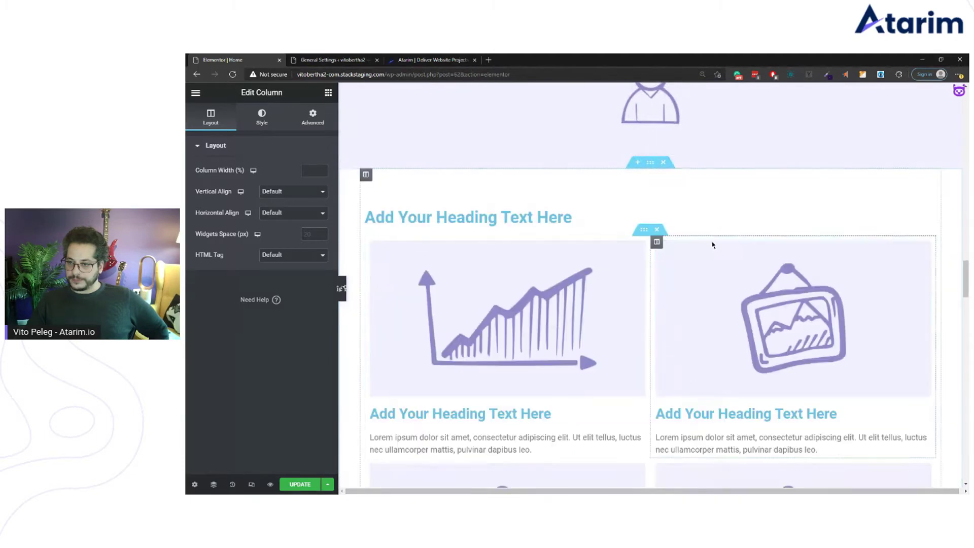
scroll(690, 247, "down", 3)
scroll(711, 223, "down", 5)
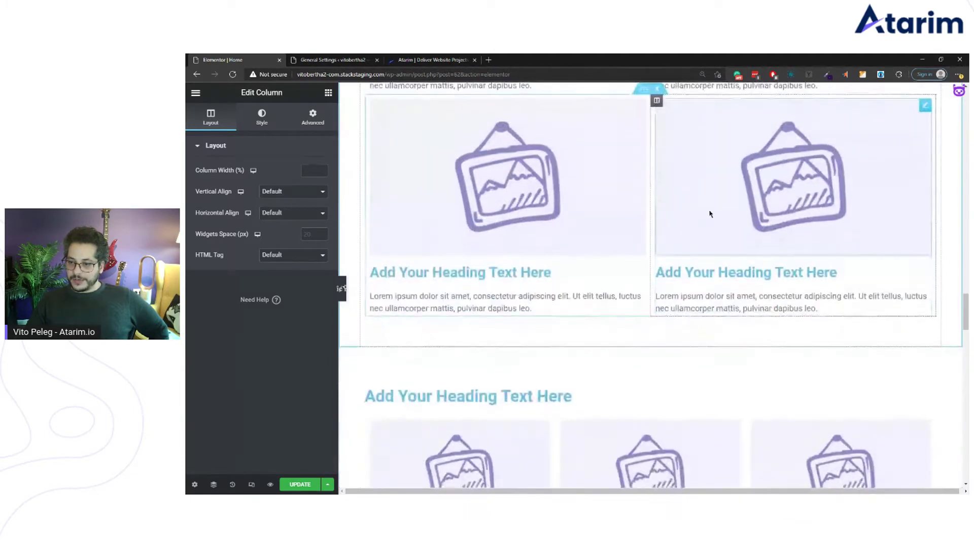
scroll(710, 214, "up", 3)
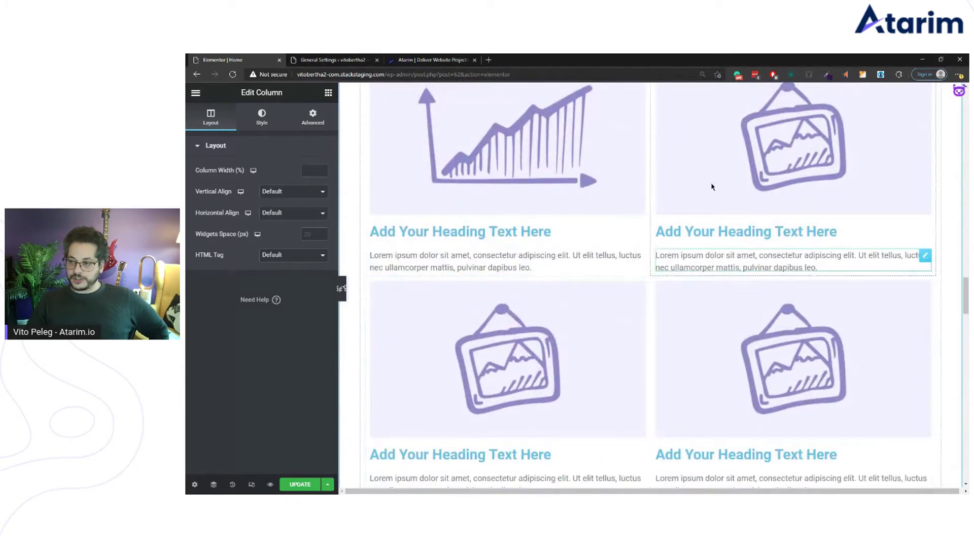
left_click(663, 273)
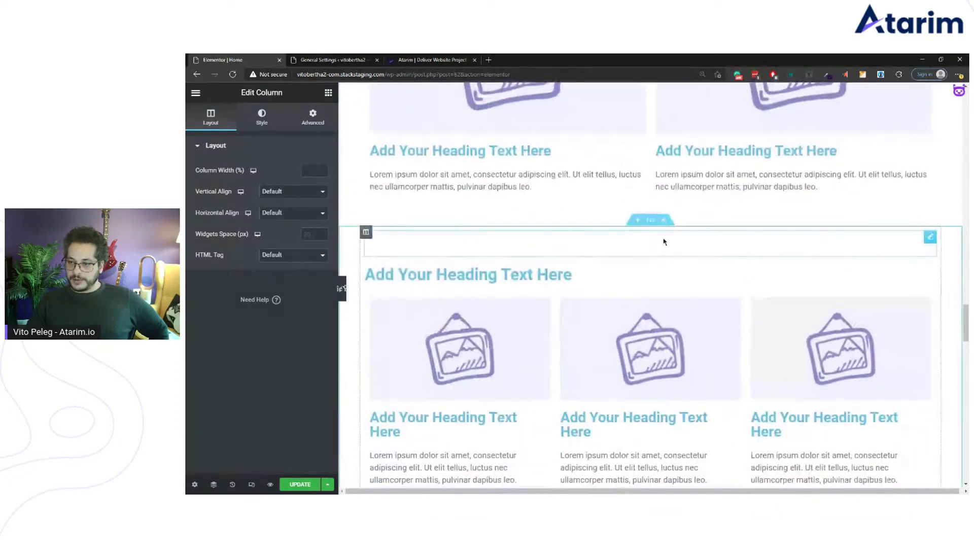
left_click(663, 220)
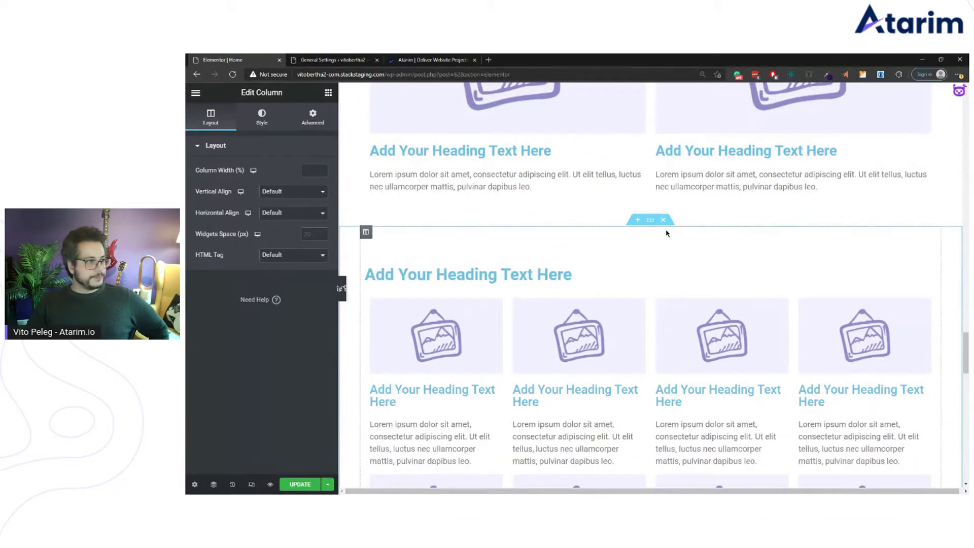
left_click(663, 221)
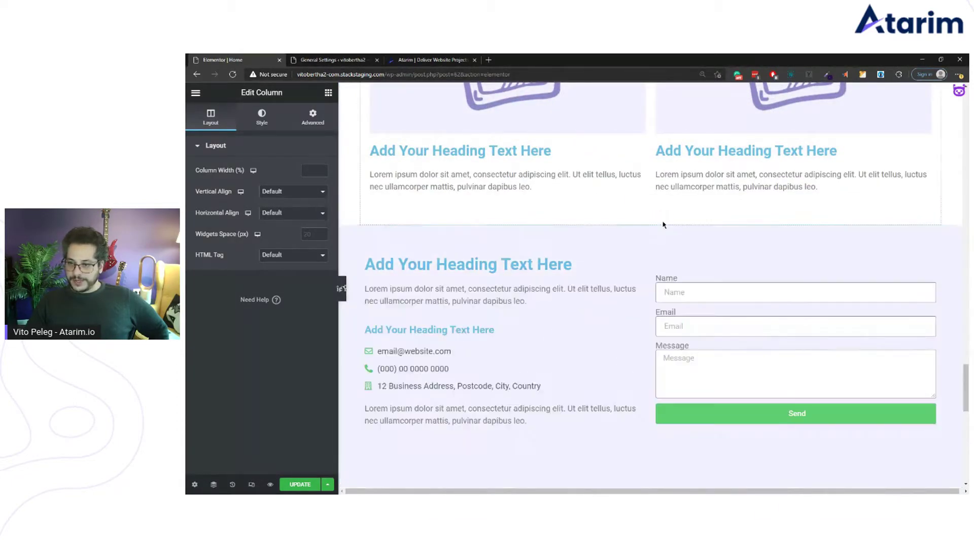
Step: Delete the centred contact form section and the Strong Call To Action section, keeping the two-column contact section
scroll(668, 253, "down", 2)
scroll(687, 351, "down", 2)
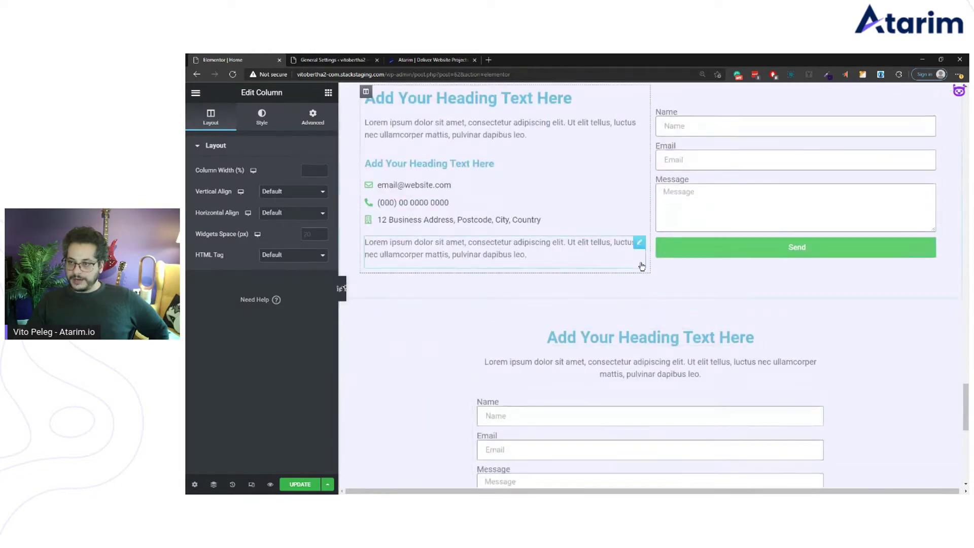
scroll(710, 370, "up", 3)
scroll(738, 395, "down", 3)
scroll(739, 395, "down", 3)
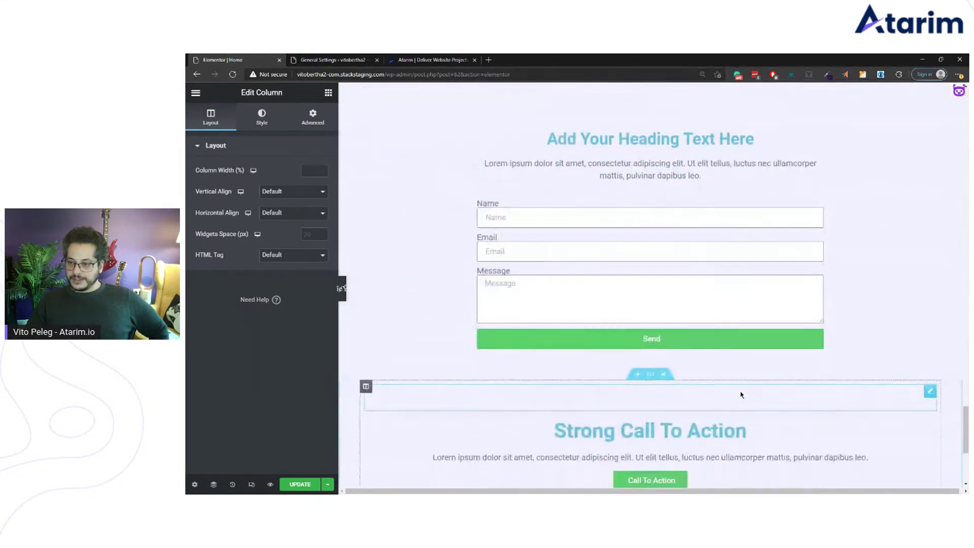
scroll(741, 394, "up", 6)
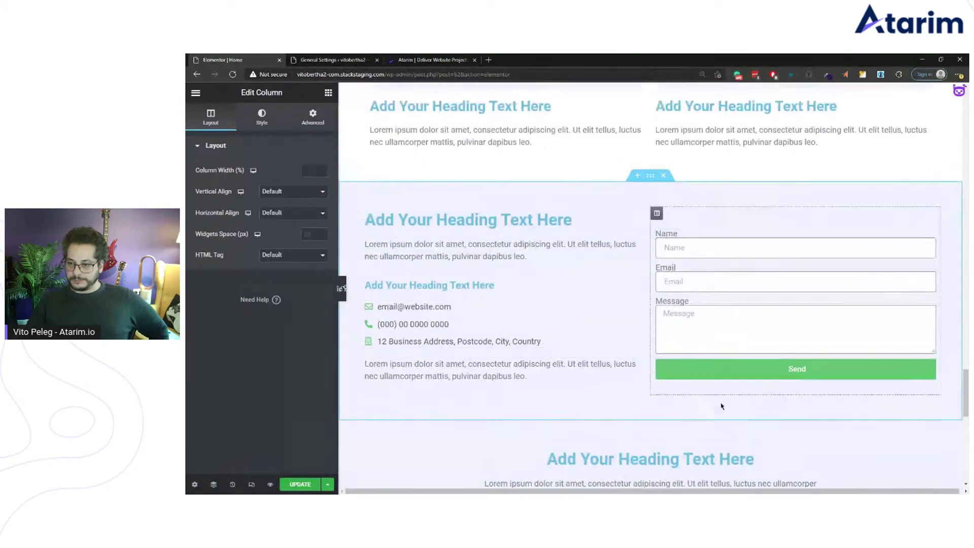
scroll(723, 404, "down", 2)
left_click(663, 277)
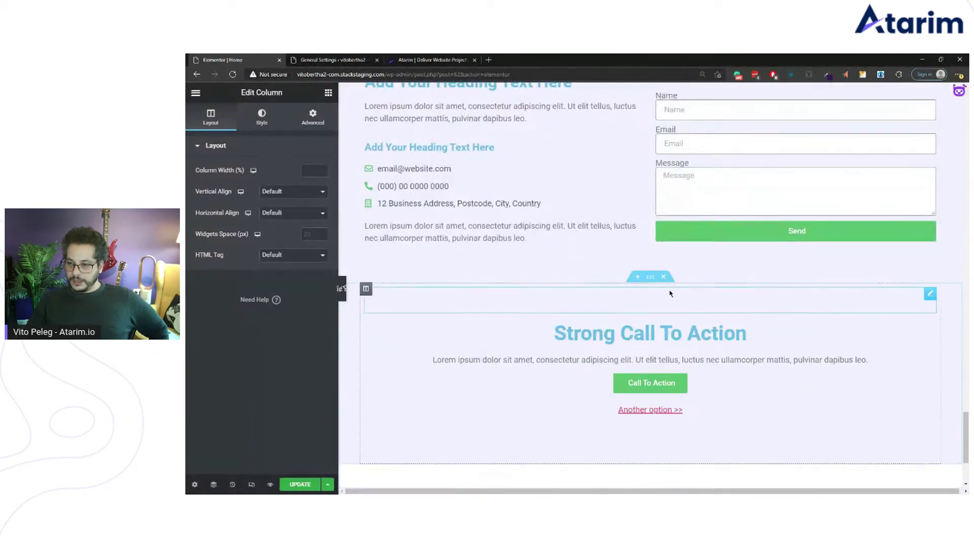
left_click(663, 277)
Step: Remove the empty new-section placeholder above the Atarim header
left_click_drag(966, 461, 931, 131)
scroll(930, 130, "down", 1)
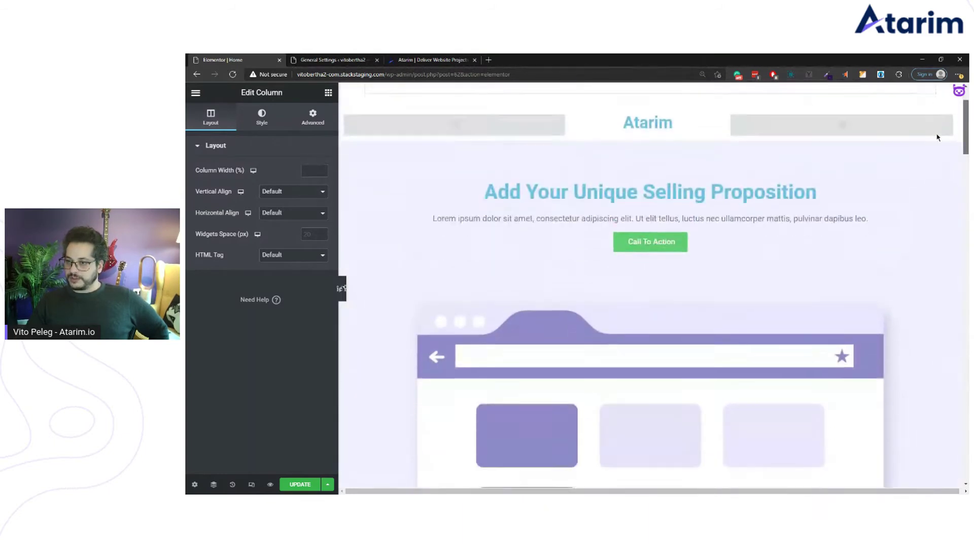
scroll(949, 106, "up", 2)
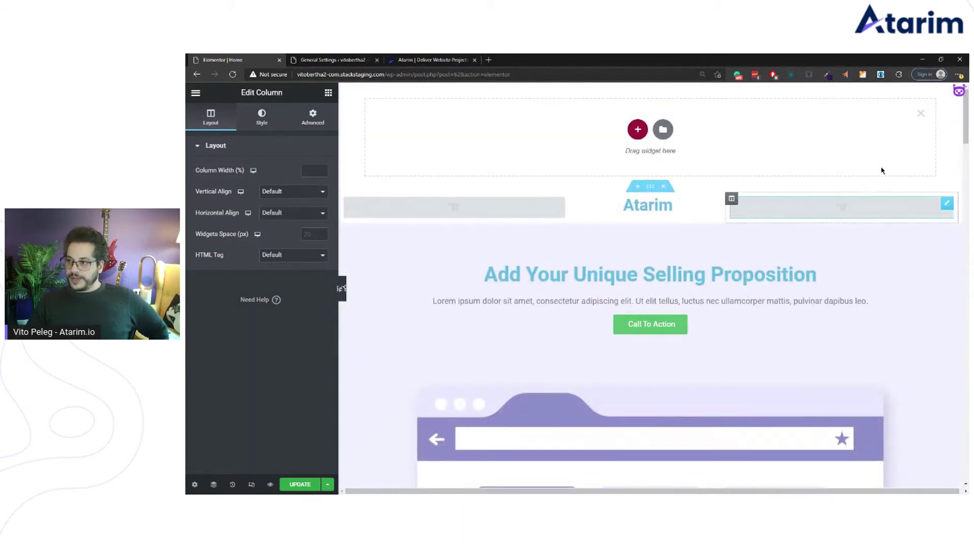
left_click(921, 113)
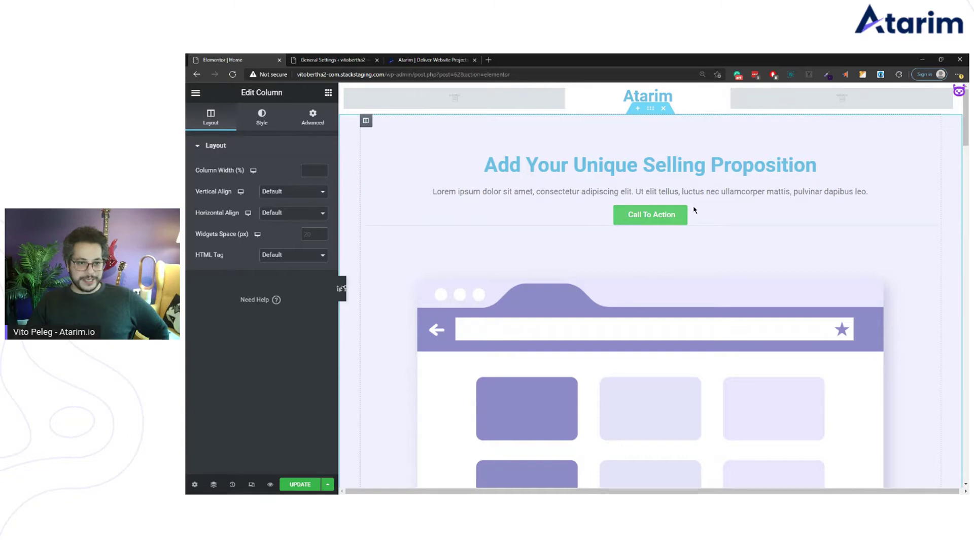
Step: Review the trimmed homepage's sections from the hero down to the two-column contact form
scroll(622, 218, "down", 10)
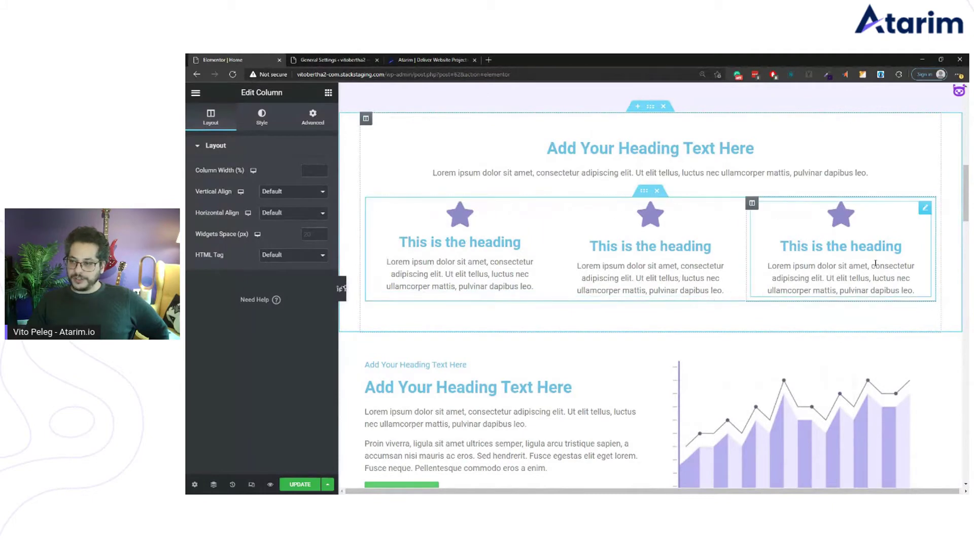
scroll(651, 239, "down", 3)
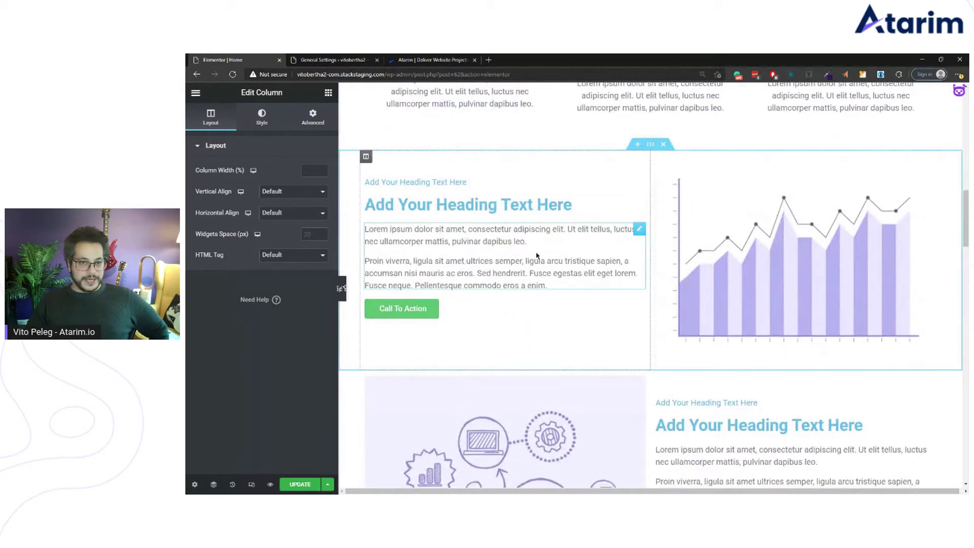
scroll(790, 341, "down", 10)
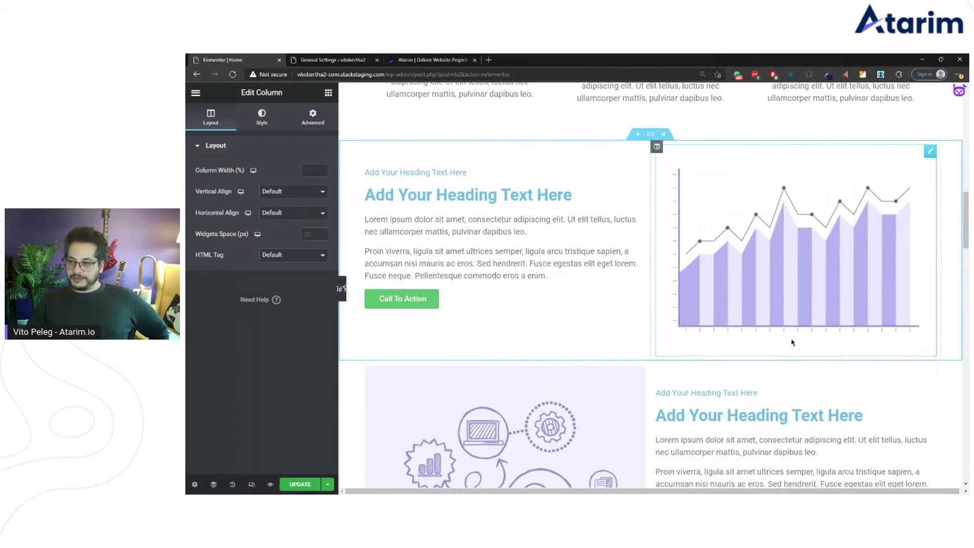
scroll(737, 325, "down", 10)
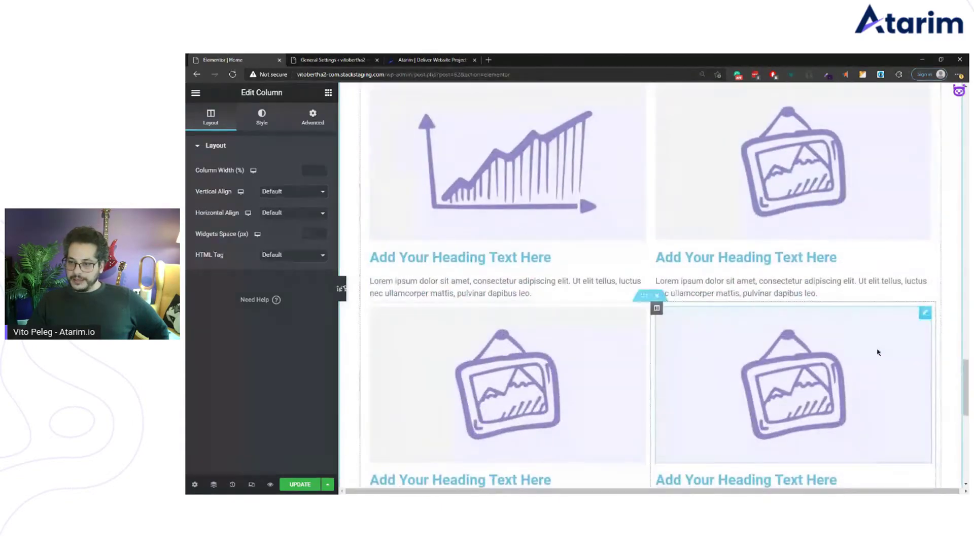
scroll(739, 272, "up", 2)
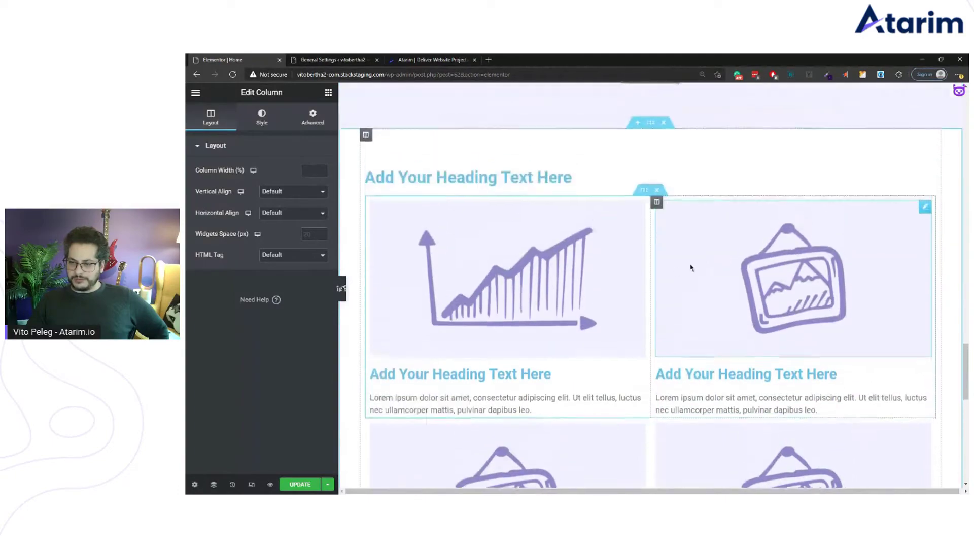
scroll(710, 254, "down", 10)
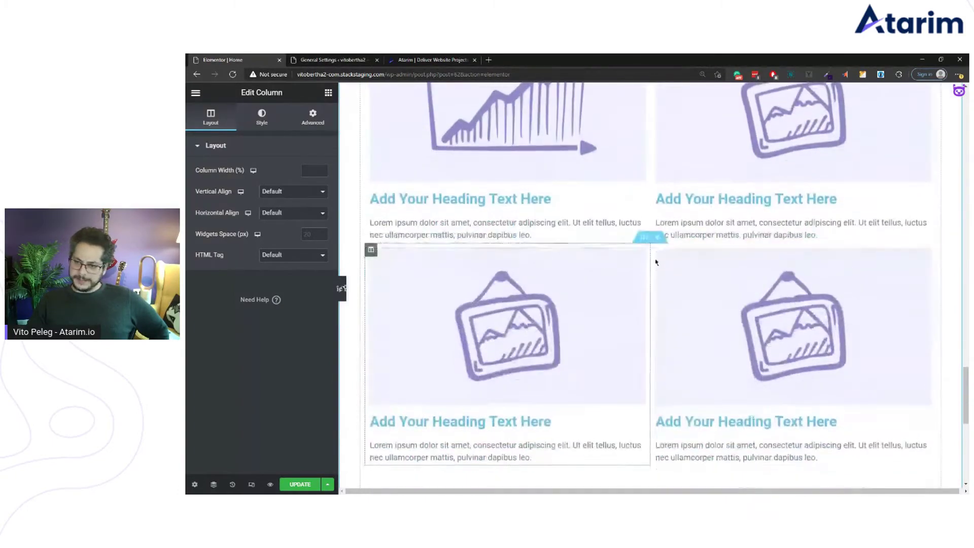
scroll(711, 248, "up", 1)
scroll(712, 248, "up", 5)
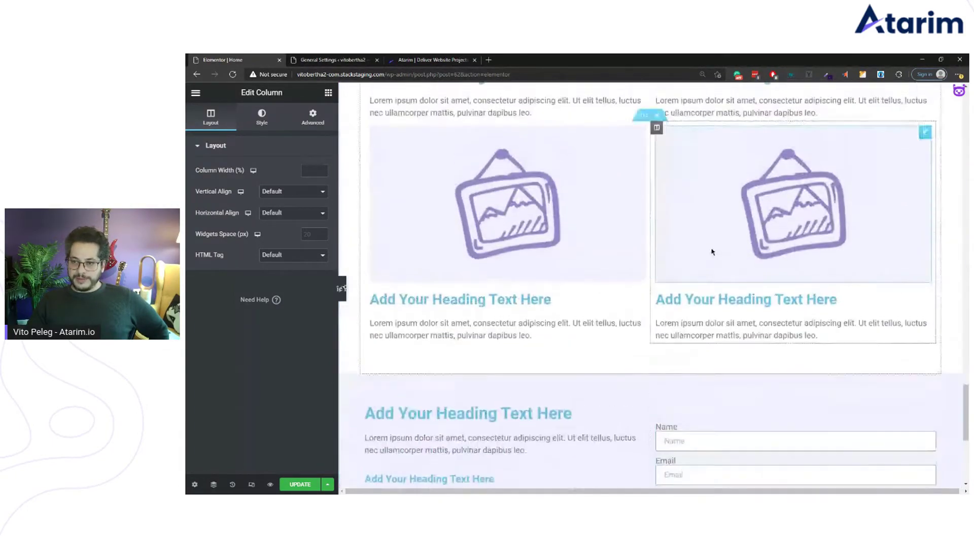
scroll(639, 335, "down", 1)
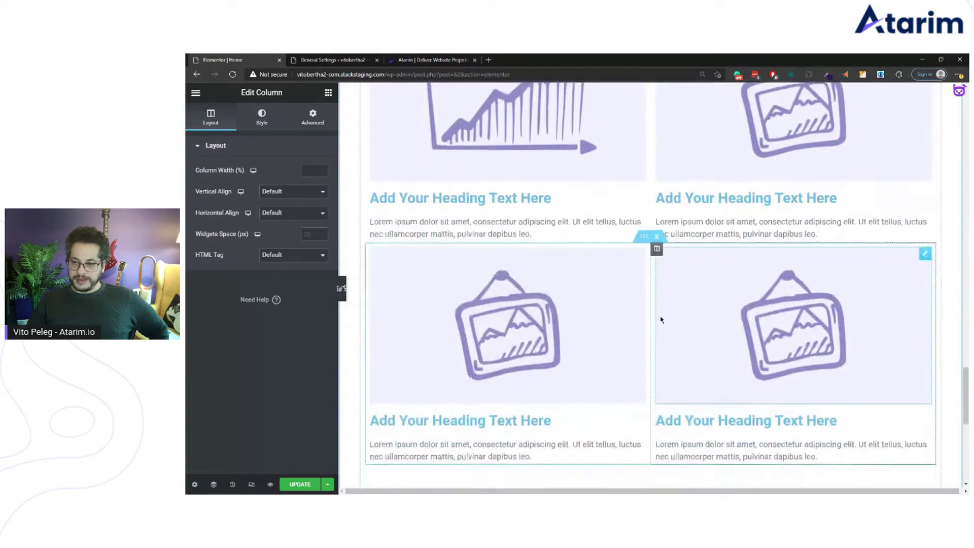
scroll(661, 320, "up", 9)
scroll(600, 159, "down", 5)
scroll(726, 375, "down", 10)
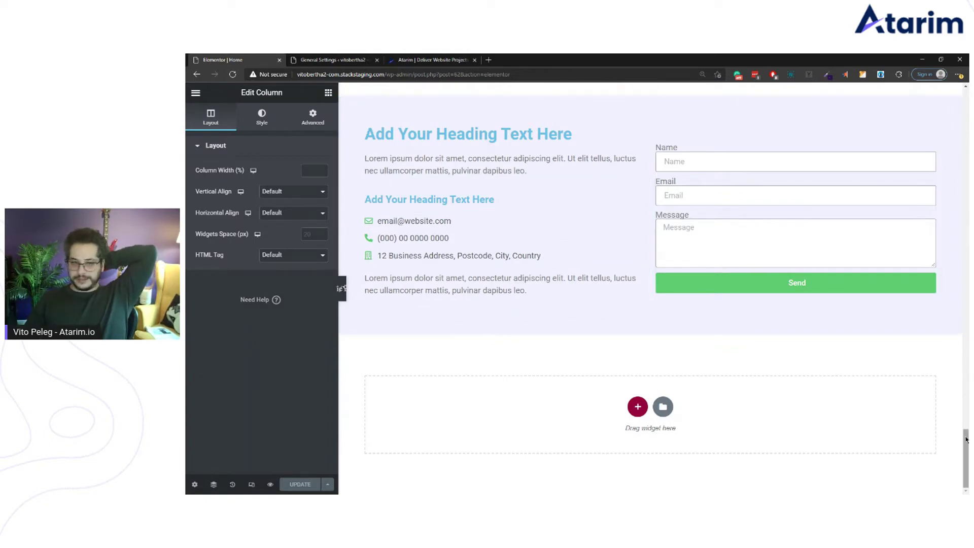
Step: Check the brand details in the Bertha AI general settings and return to the hero section in the Elementor editor
left_click_drag(965, 440, 950, 99)
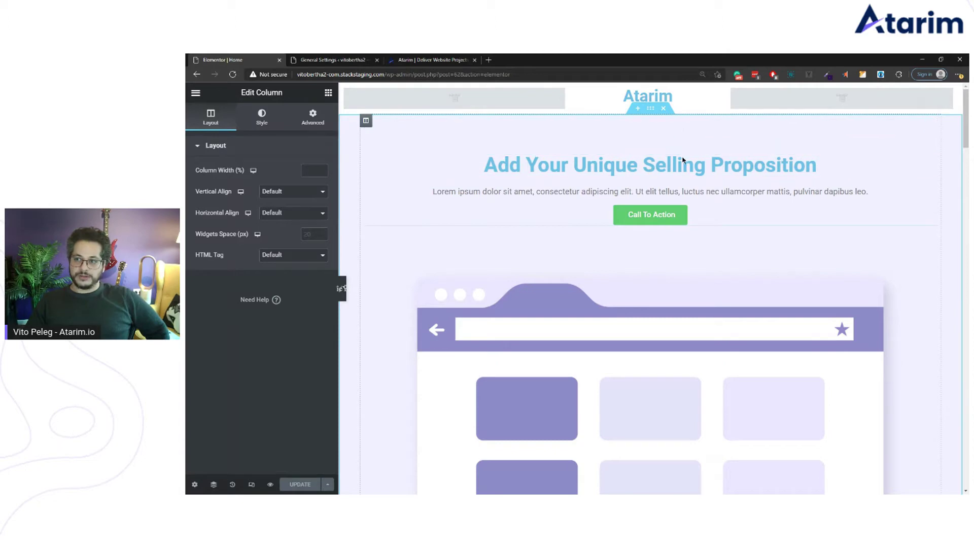
left_click(339, 56)
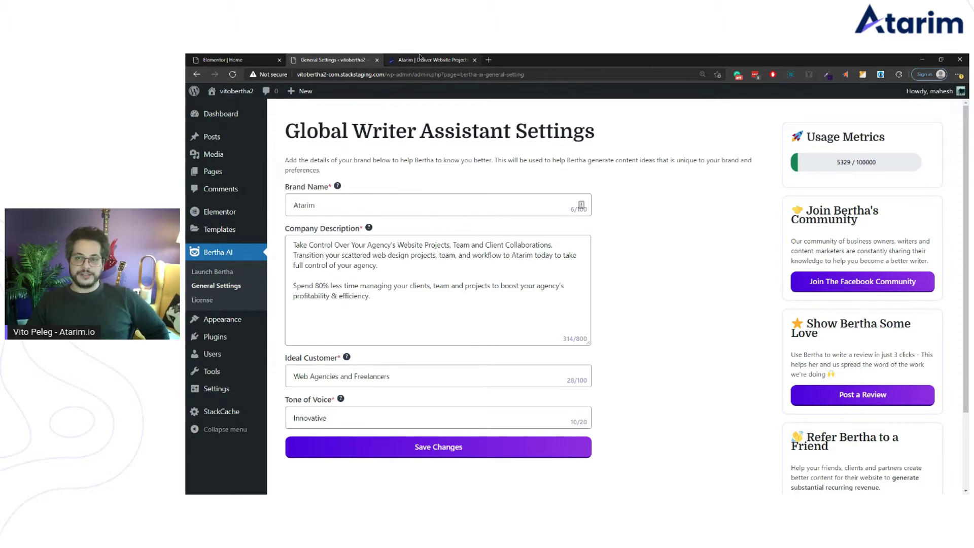
left_click(274, 58)
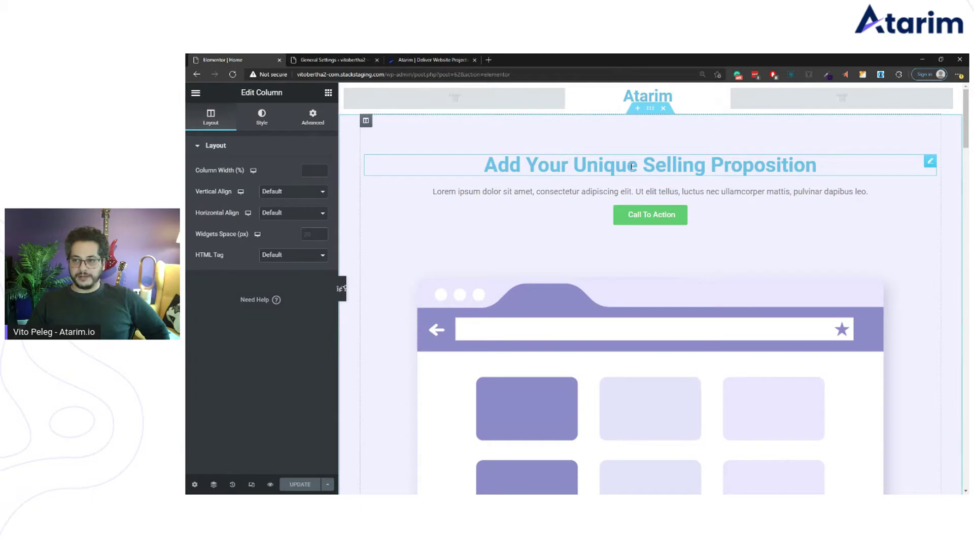
Step: Clear the title text of the hero's main heading
left_click(609, 164)
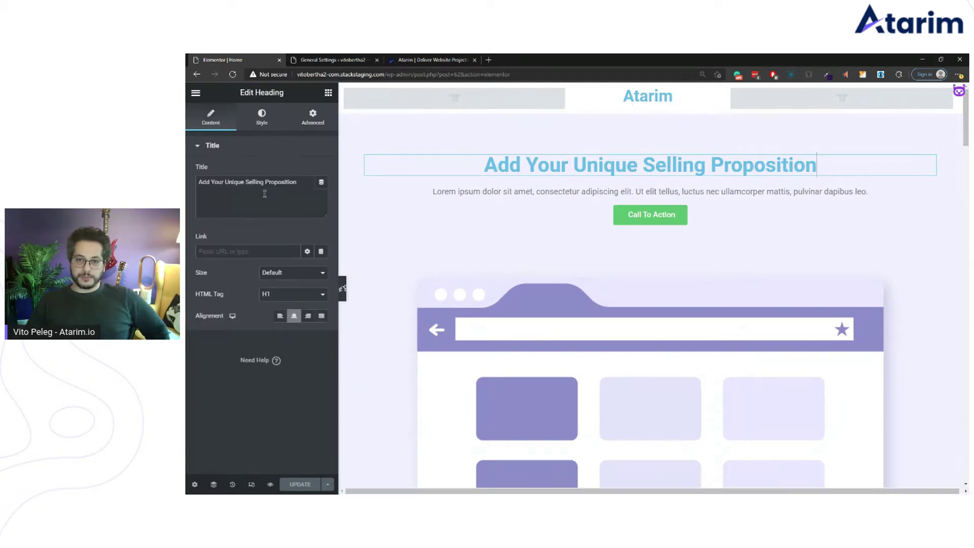
triple_click(302, 179)
key("BackSpace")
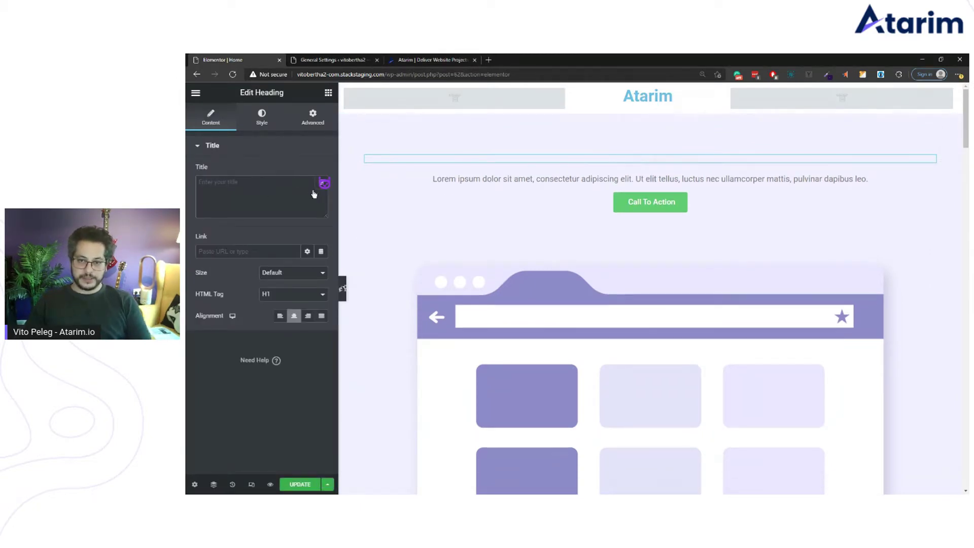
Step: Generate headline ideas for the empty hero title with Bertha's Unique Value Proposition template, checking and keeping the filled-in company description
left_click(324, 183)
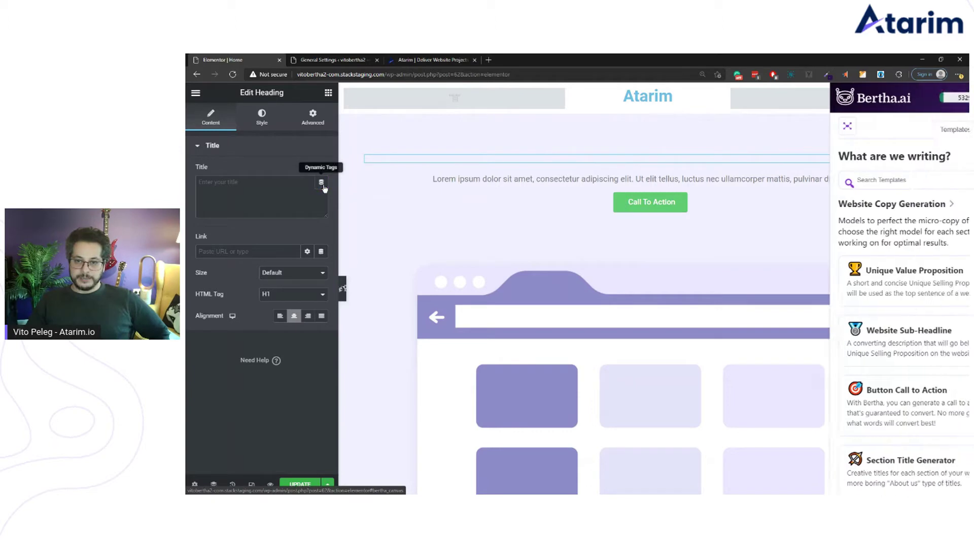
left_click(857, 284)
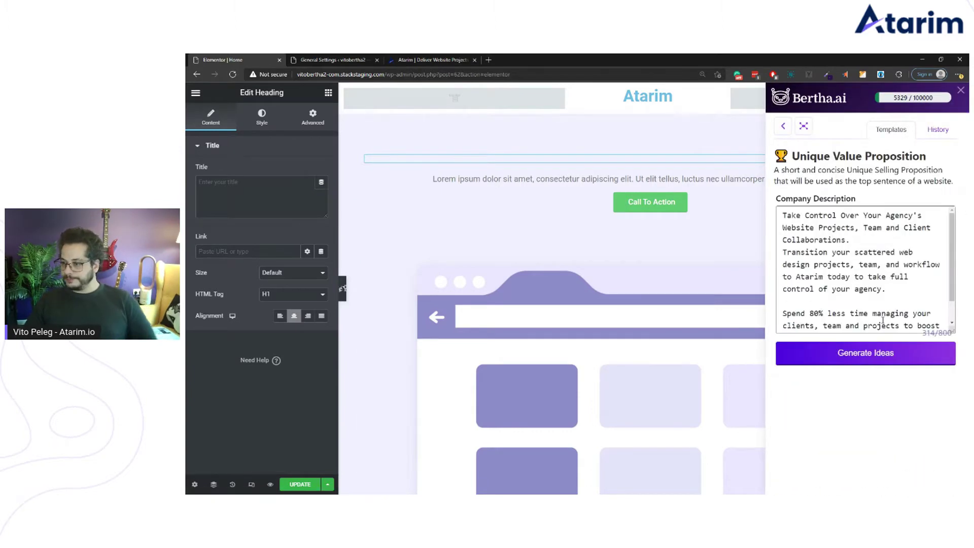
scroll(872, 264, "down", 1)
scroll(870, 265, "up", 1)
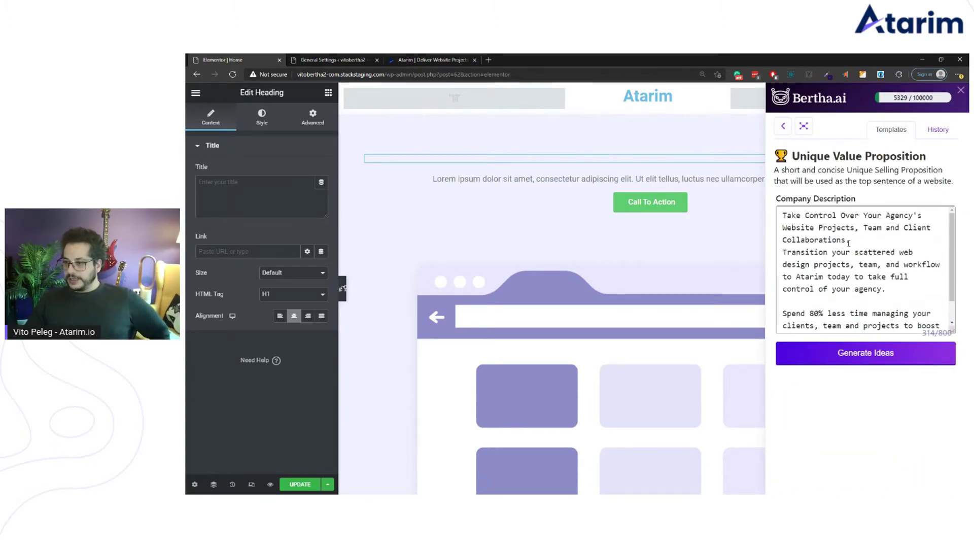
scroll(867, 265, "down", 1)
scroll(863, 266, "up", 1)
scroll(862, 265, "up", 1)
scroll(863, 265, "down", 2)
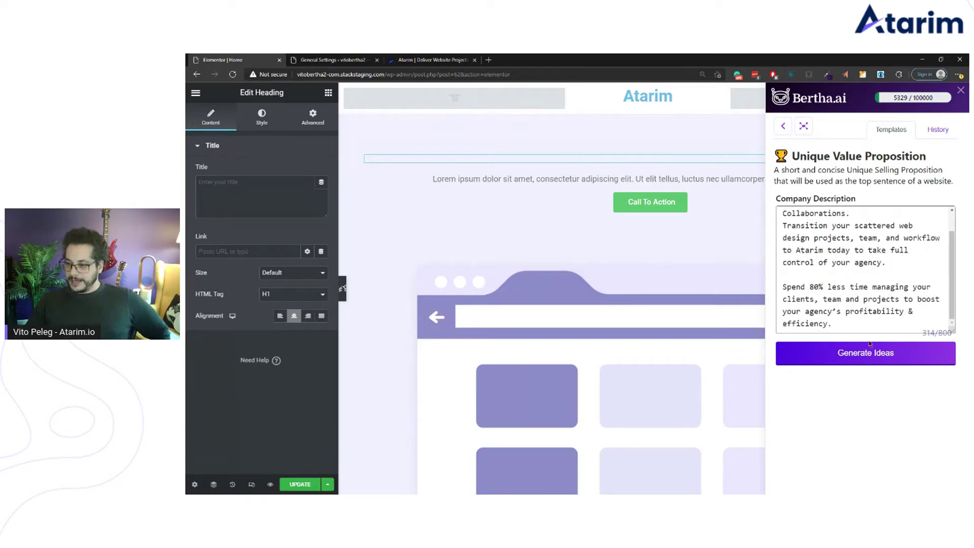
left_click(867, 353)
key("ctrl+0")
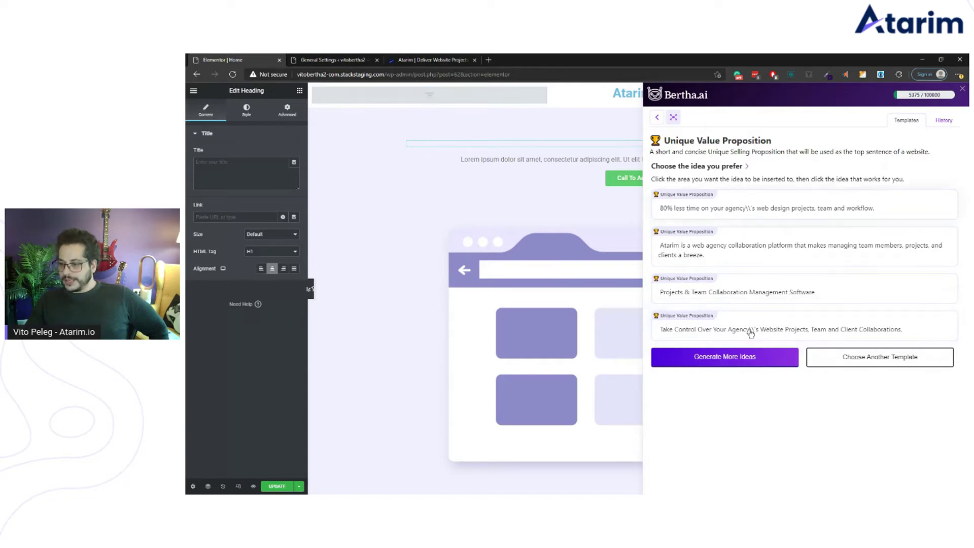
Step: Generate more Unique Value Proposition ideas and browse Bertha's history of previously created content for a hero headline
left_click(749, 363)
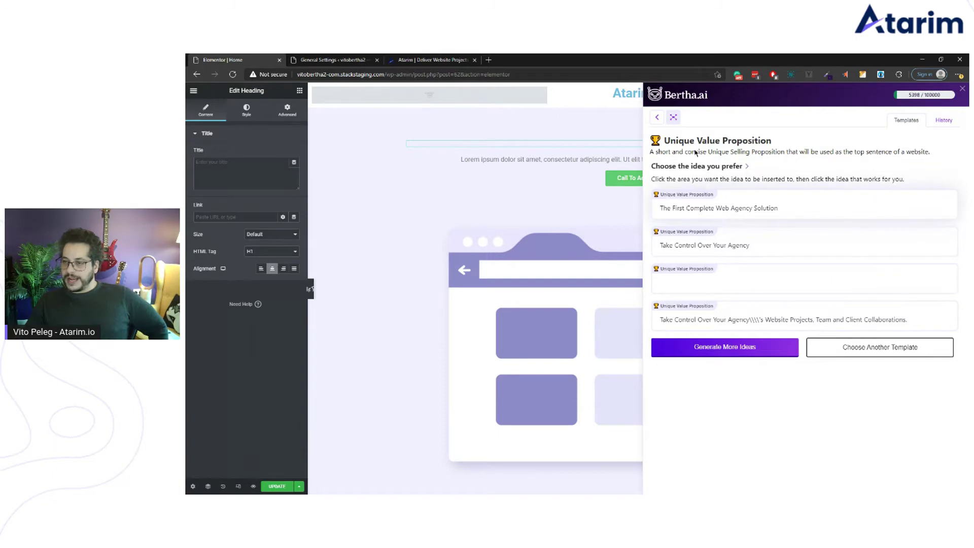
left_click(944, 120)
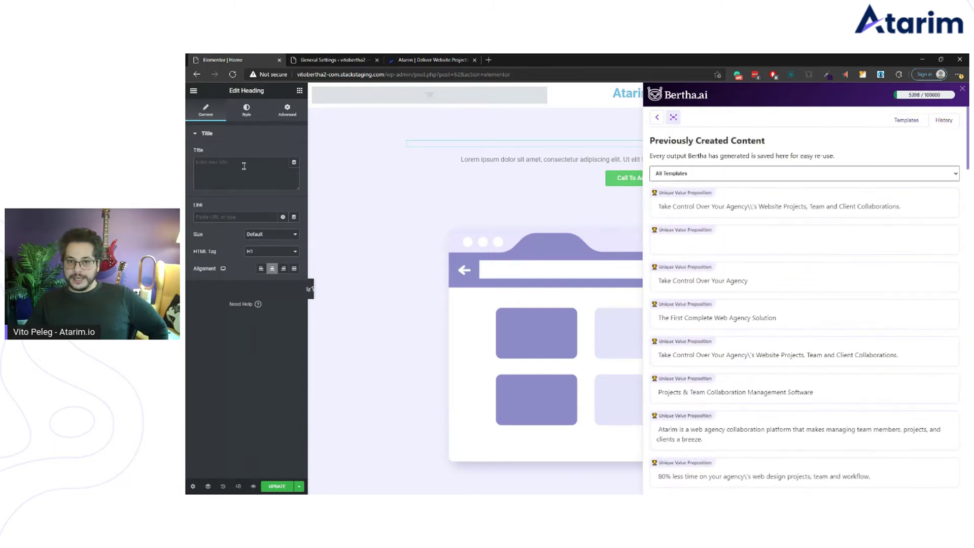
scroll(716, 276, "down", 3)
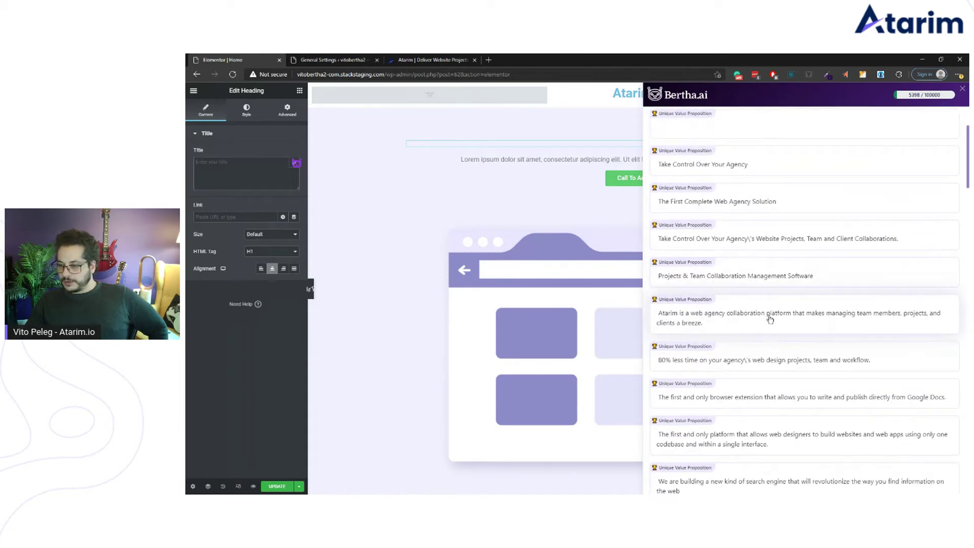
Step: Browse the earlier generated ideas in Bertha's history and insert "Take Control Over Your Agency" as the hero's main heading
scroll(770, 318, "down", 3)
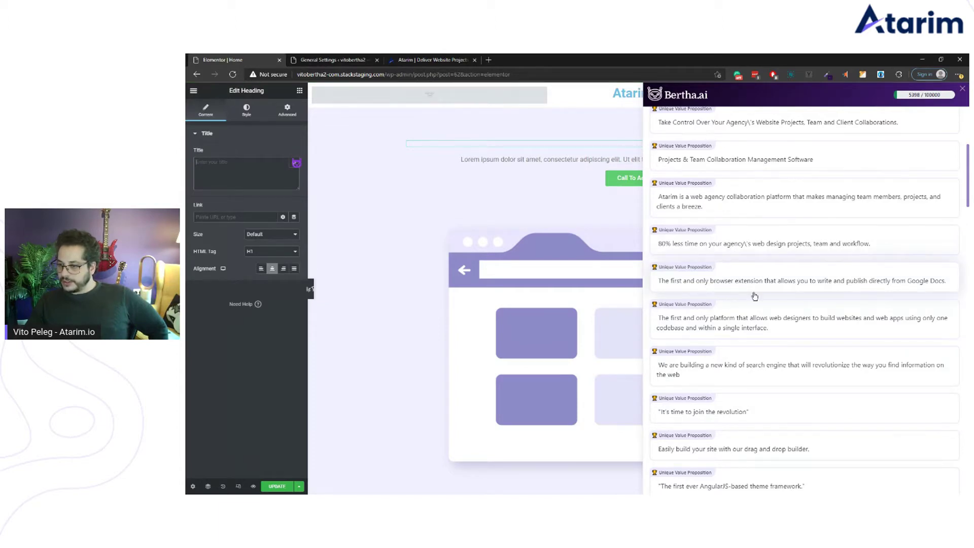
scroll(754, 296, "down", 2)
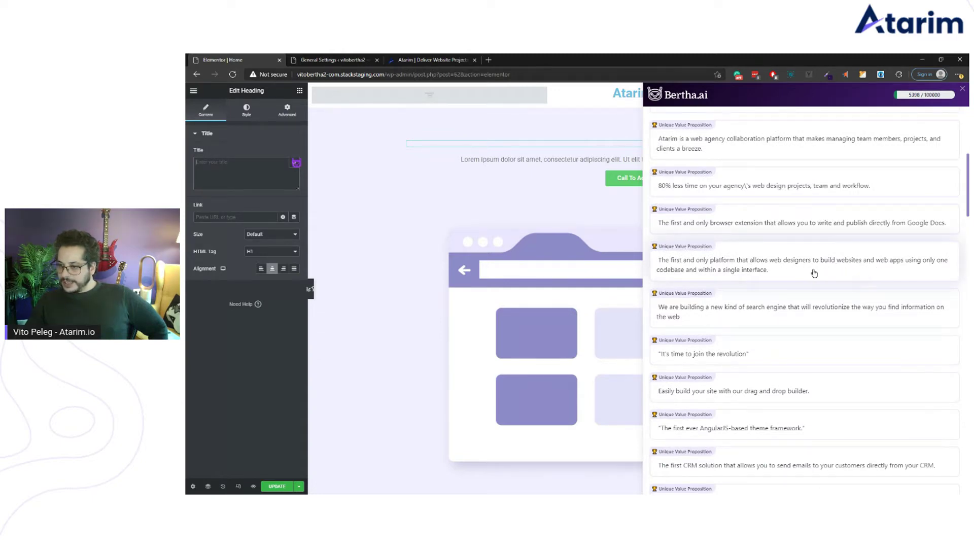
scroll(760, 276, "down", 2)
scroll(723, 274, "down", 2)
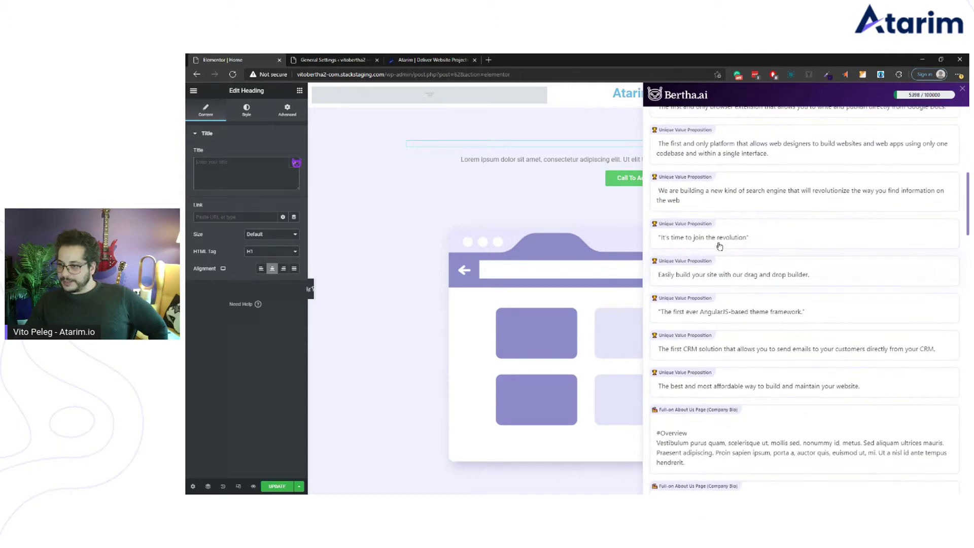
scroll(781, 269, "up", 4)
scroll(783, 267, "up", 8)
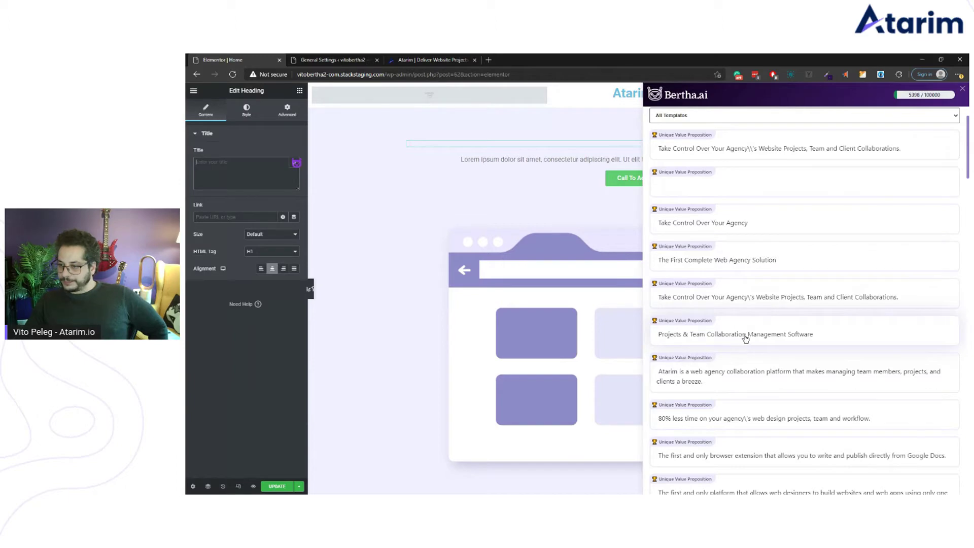
left_click(717, 225)
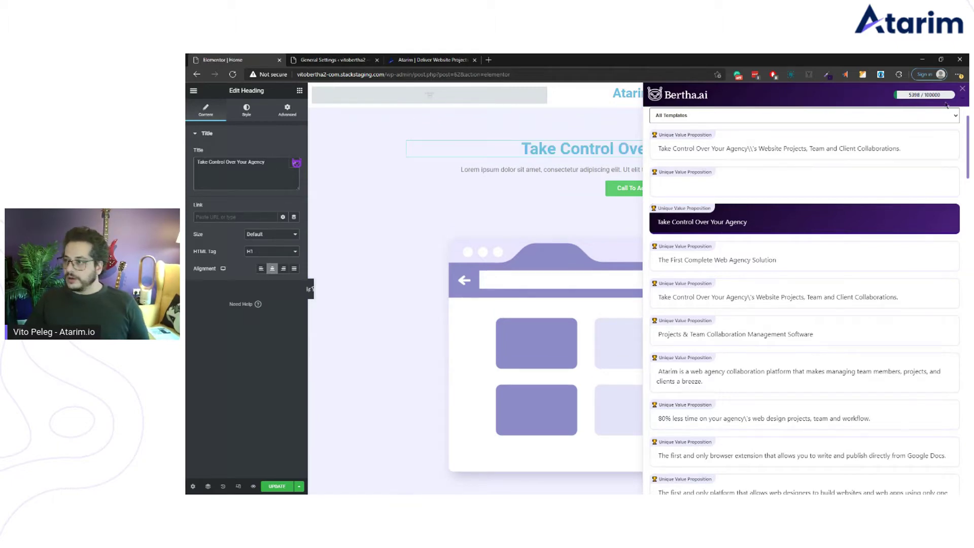
left_click(962, 89)
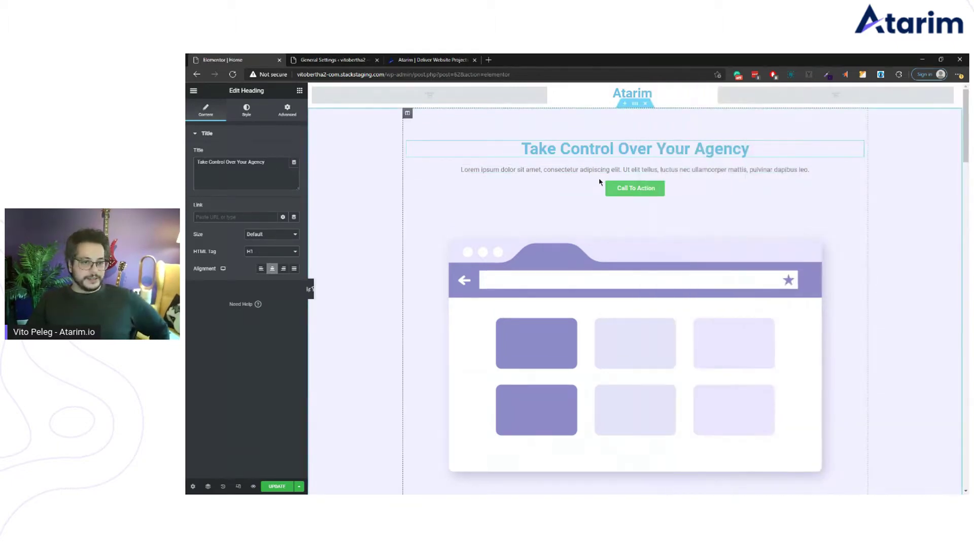
Step: Clear the lorem ipsum placeholder from the text block below the hero heading
left_click(589, 170)
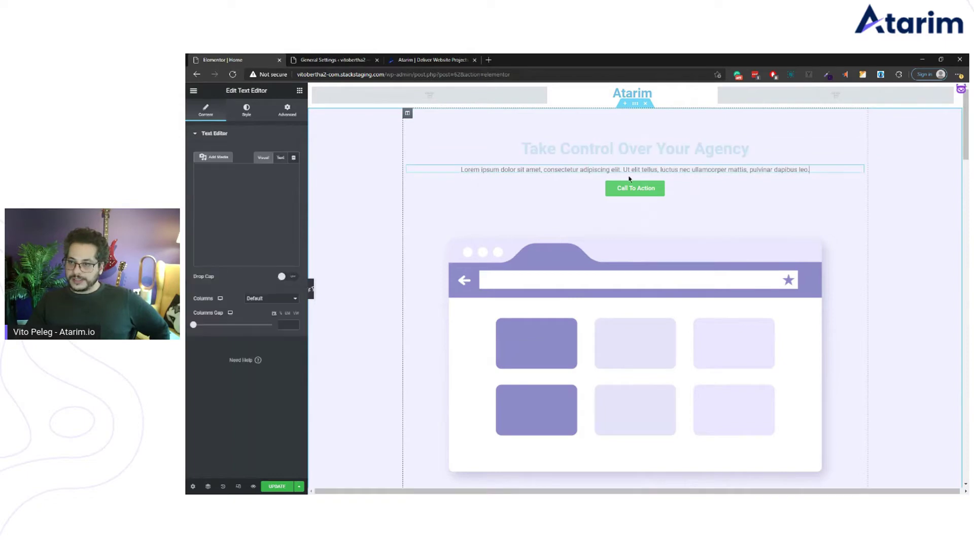
left_click(604, 151)
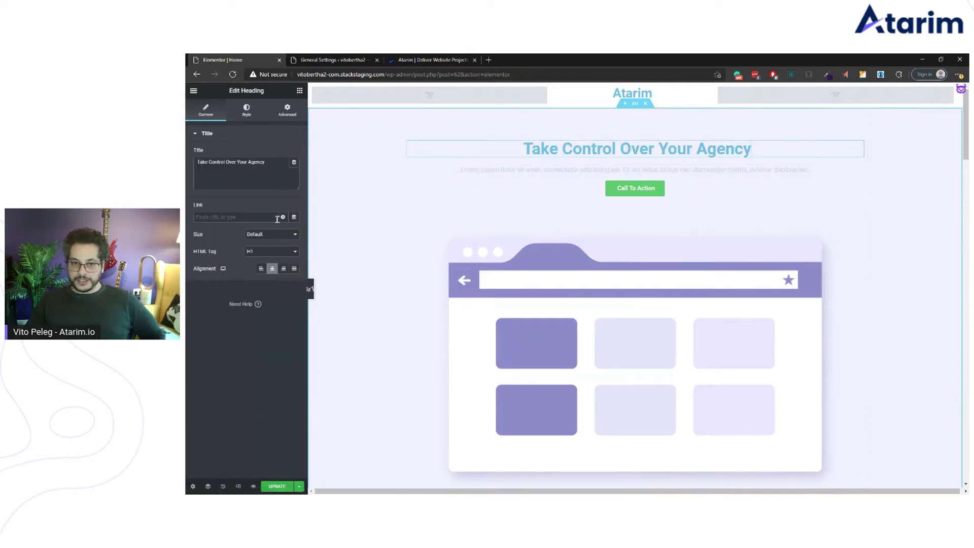
left_click(589, 170)
key("ctrl+a")
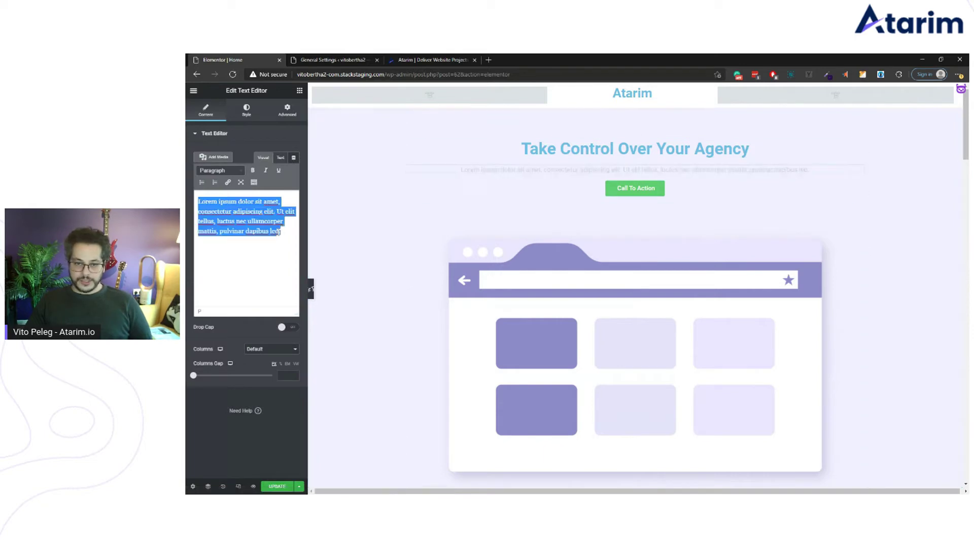
key("BackSpace")
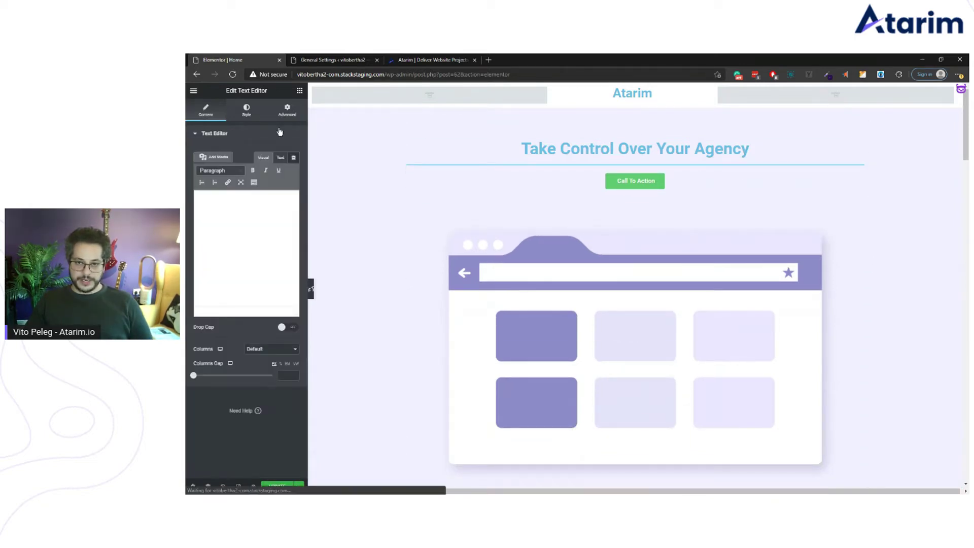
Step: Generate ideas with Bertha's Website Sub-Headline template and insert the "A unique toolset, designed to help small agencies and freelancers" idea into the empty hero text block
left_click(291, 197)
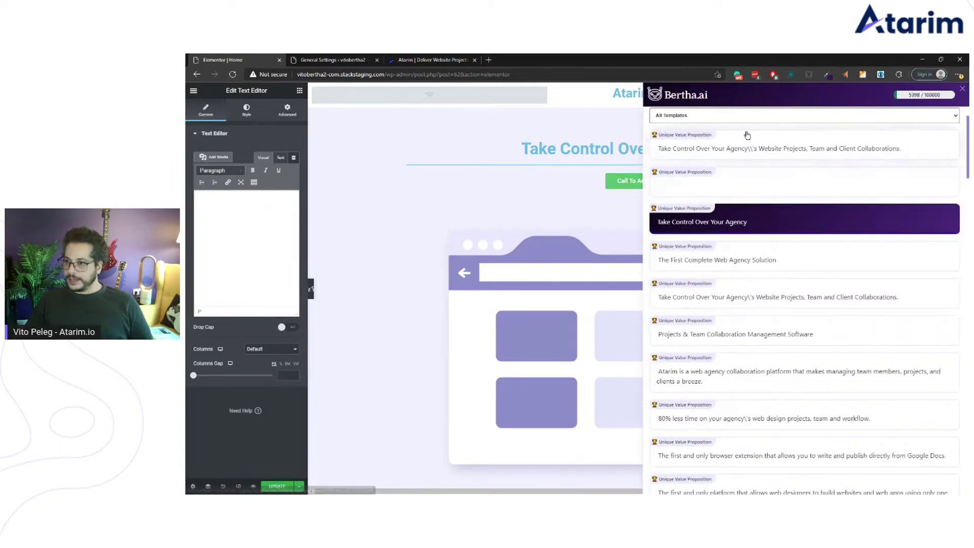
left_click(917, 120)
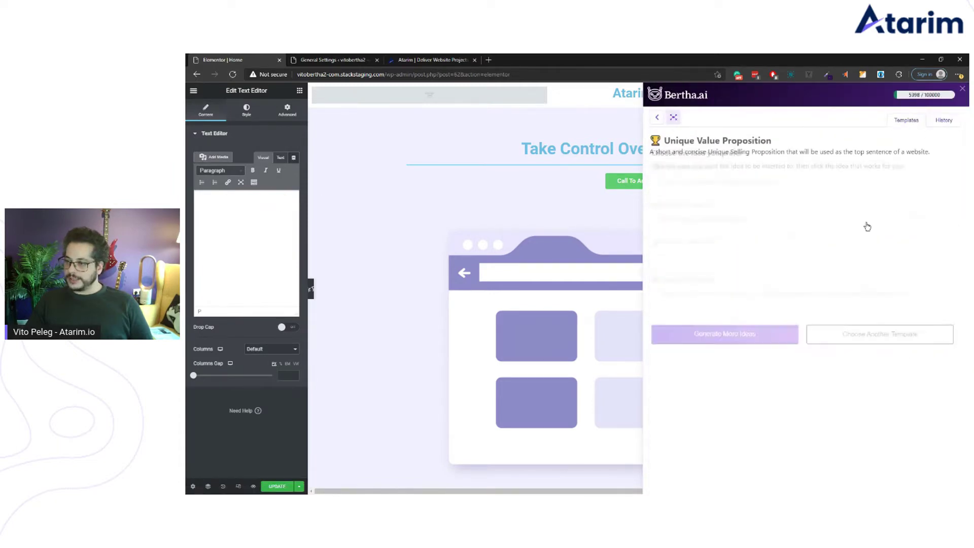
left_click(867, 349)
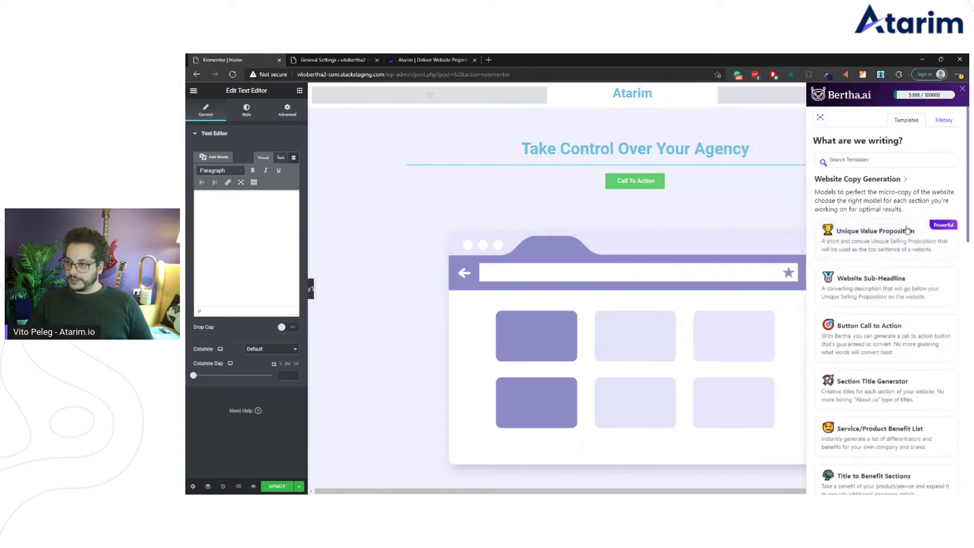
left_click(868, 284)
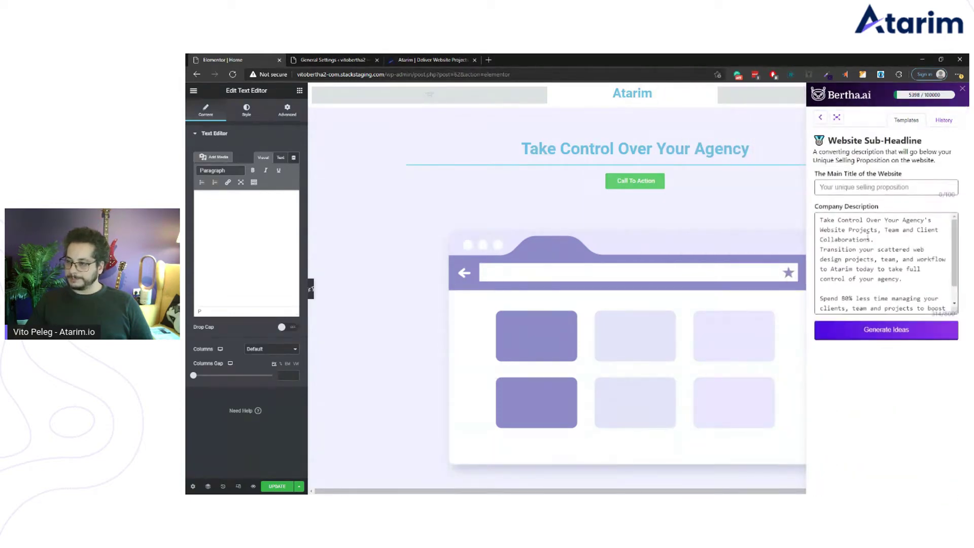
left_click(887, 339)
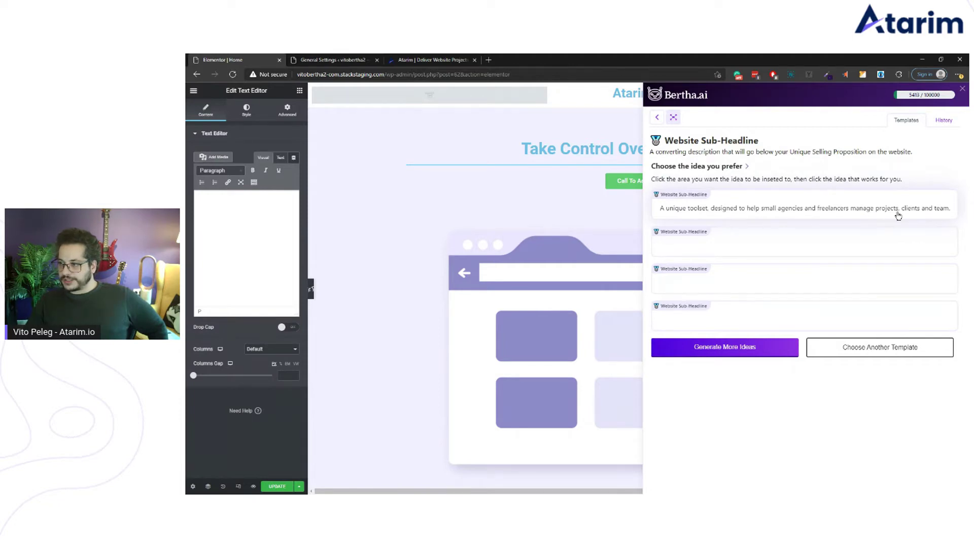
left_click(859, 194)
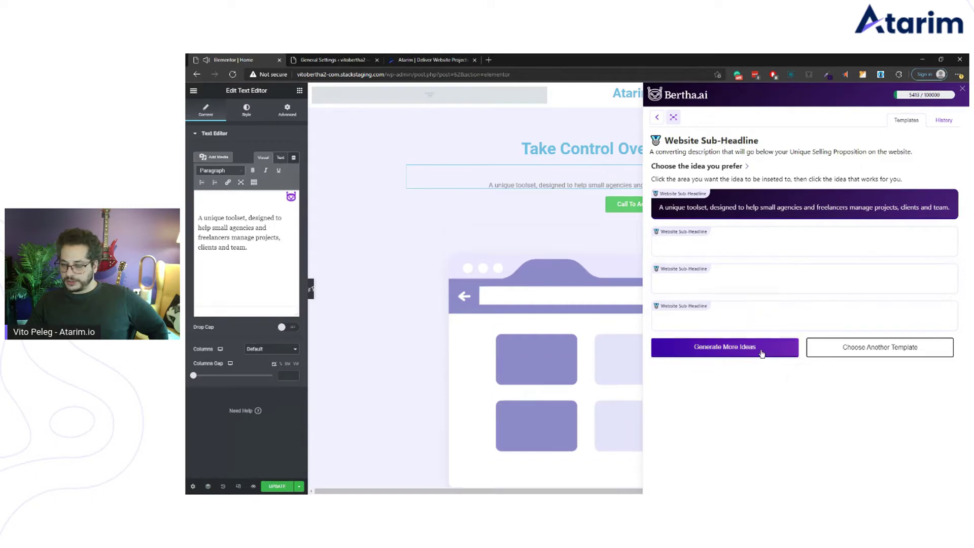
Step: Generate more sub-headline ideas and add the "Atarim is an online project management tool" idea below the first hero paragraph
left_click(781, 348)
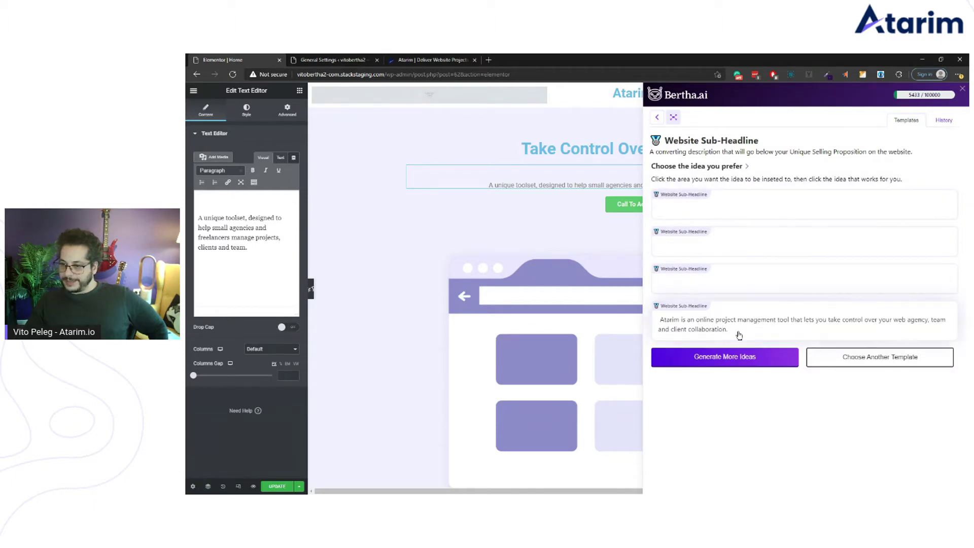
left_click(253, 243)
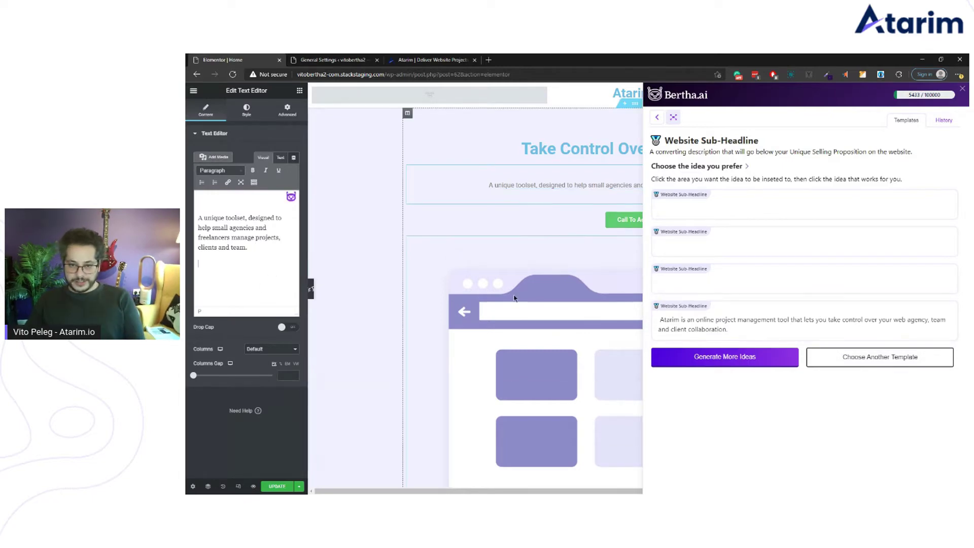
left_click(665, 324)
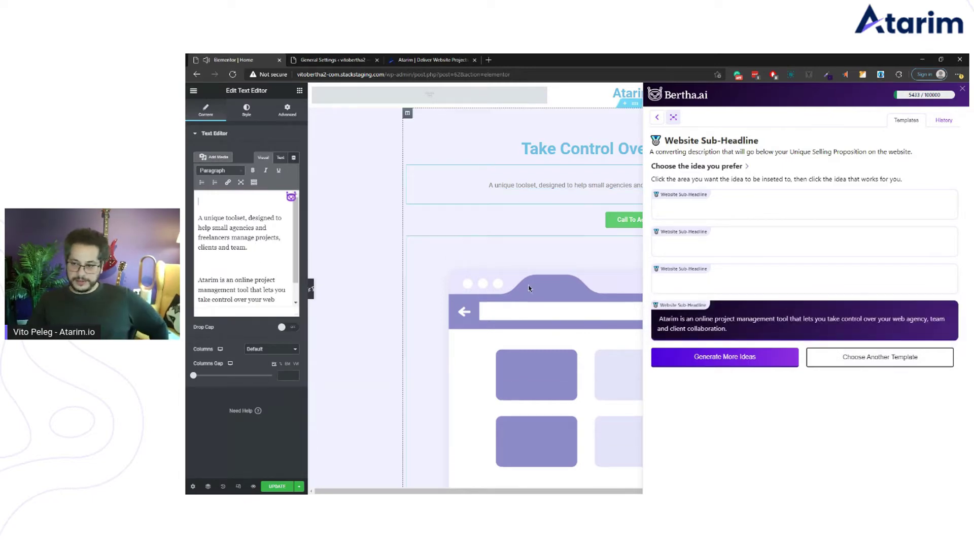
Step: Generate another round of sub-headlines and add the "Atarim is the web design project management suite" idea as the third hero paragraph, then close Bertha
left_click(742, 358)
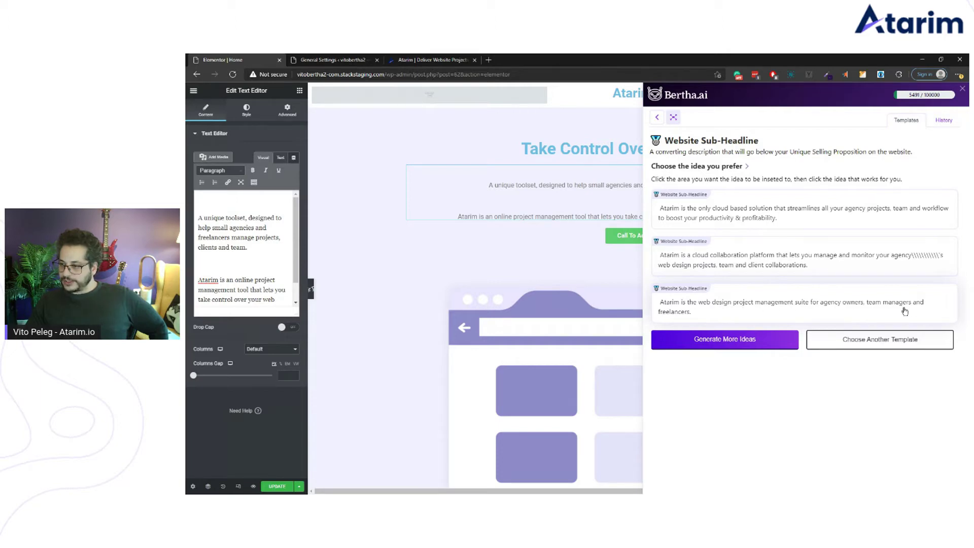
scroll(269, 277, "down", 1)
left_click(260, 297)
key("Return")
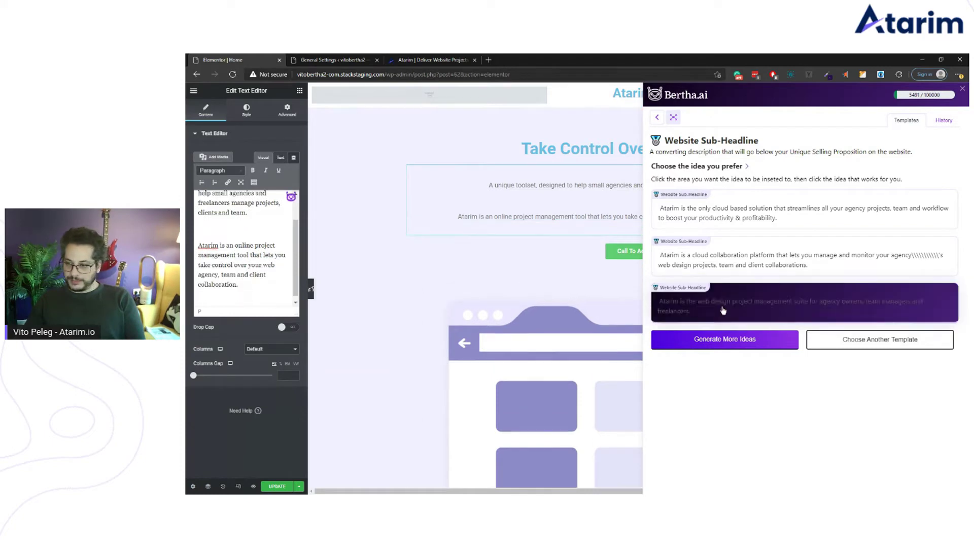
left_click(822, 304)
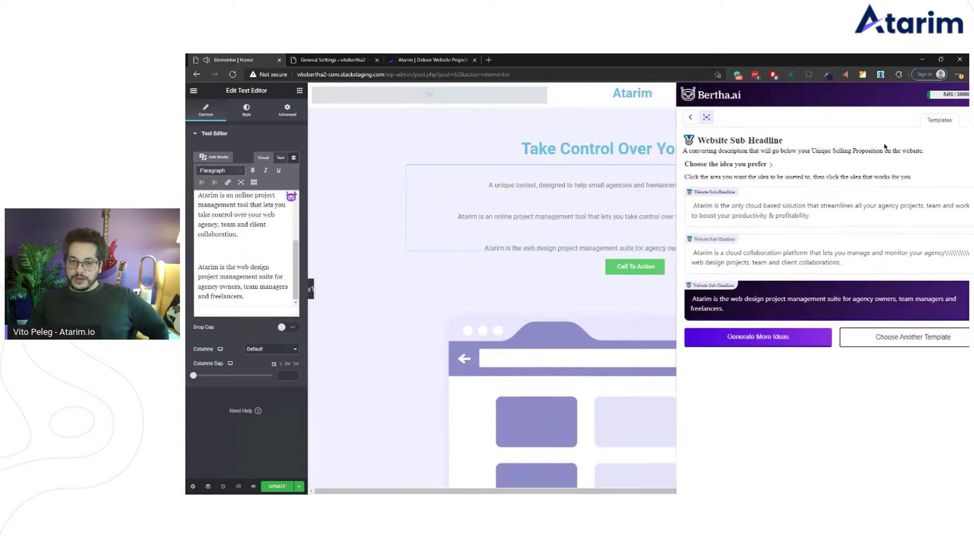
left_click(963, 90)
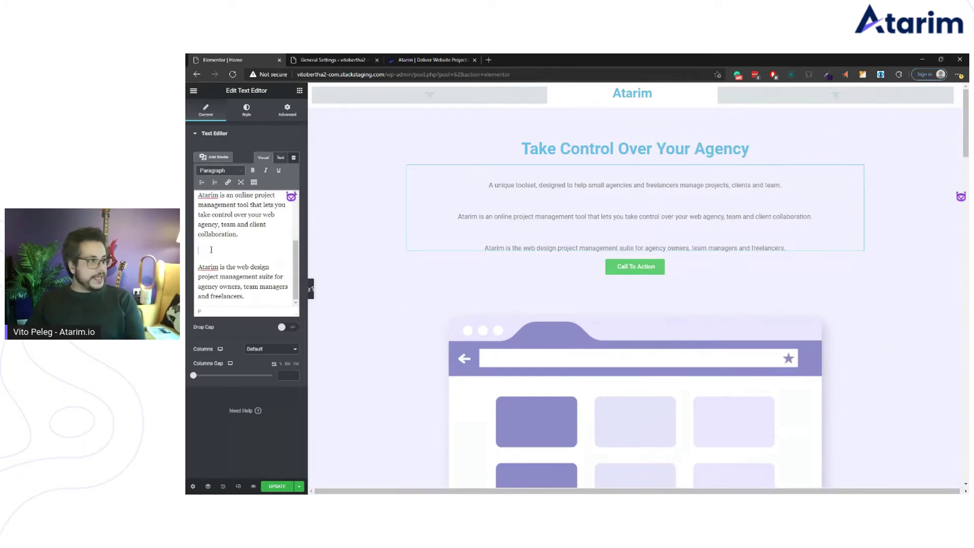
Step: Remove the empty lines above and between the three paragraphs in the hero text block
key("BackSpace")
key("Up")
key("Up")
key("BackSpace")
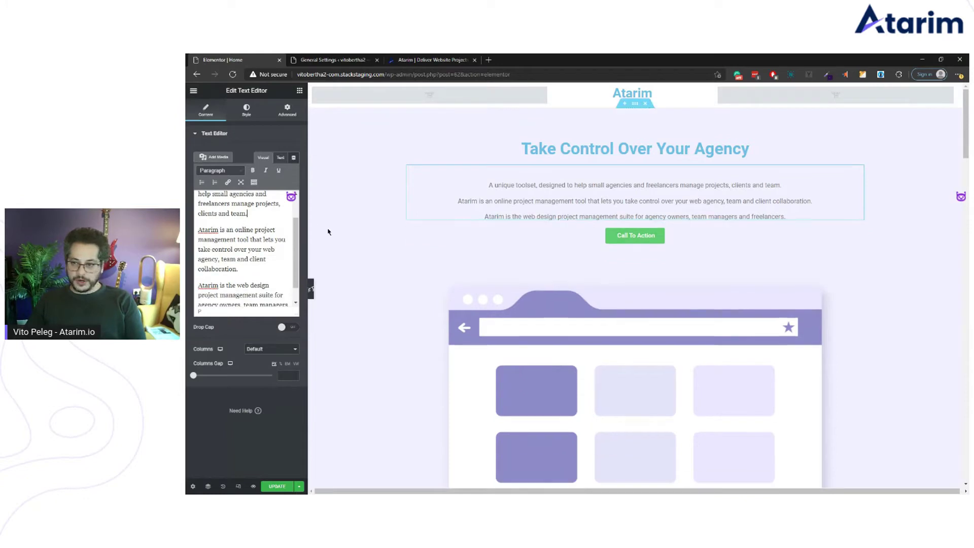
scroll(218, 236, "up", 1)
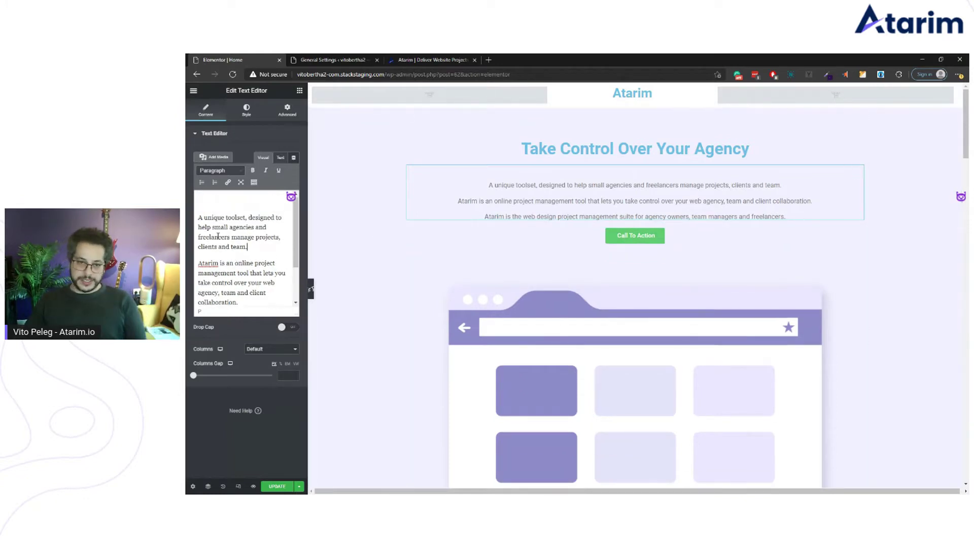
left_click(199, 217)
key("BackSpace")
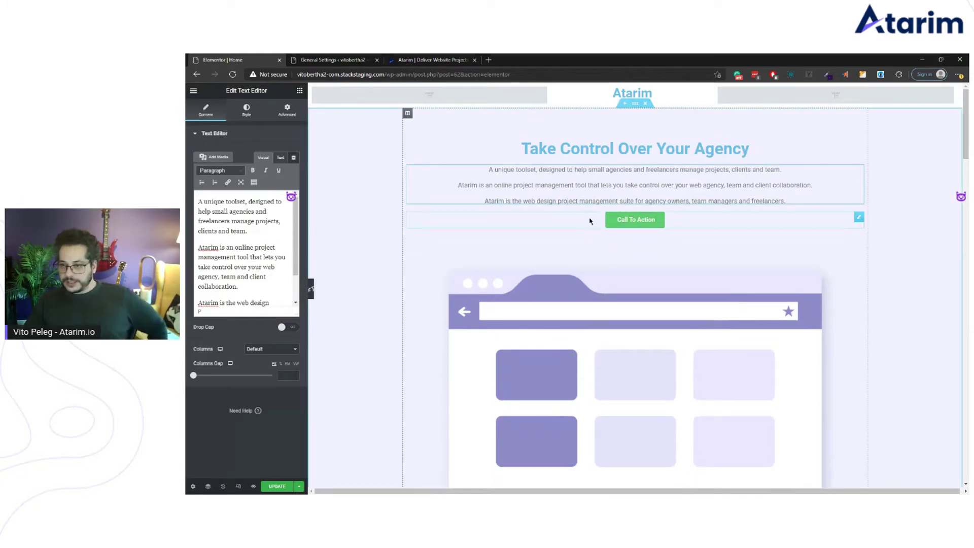
Step: Open Bertha's Button Call to Action template for the text of the hero's Call To Action button
left_click(665, 223)
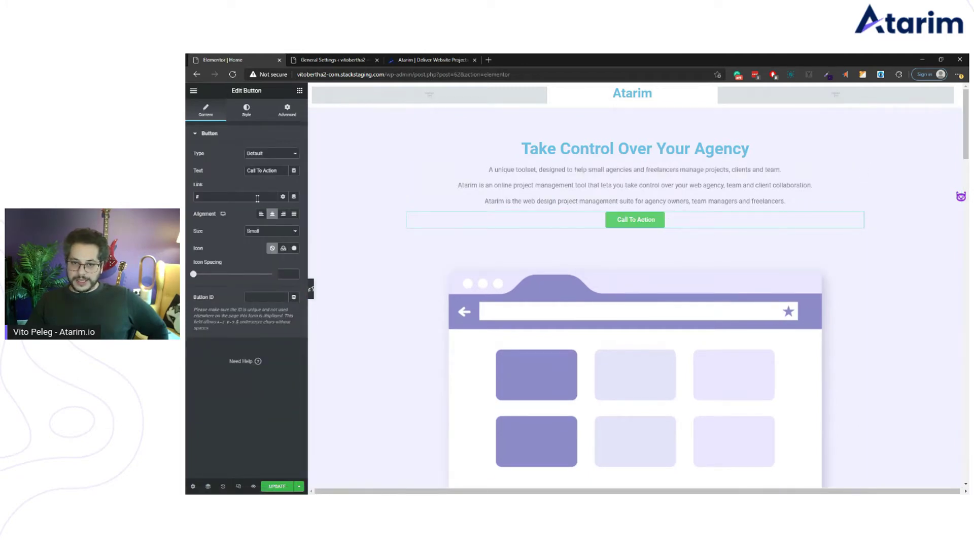
triple_click(272, 171)
left_click(284, 171)
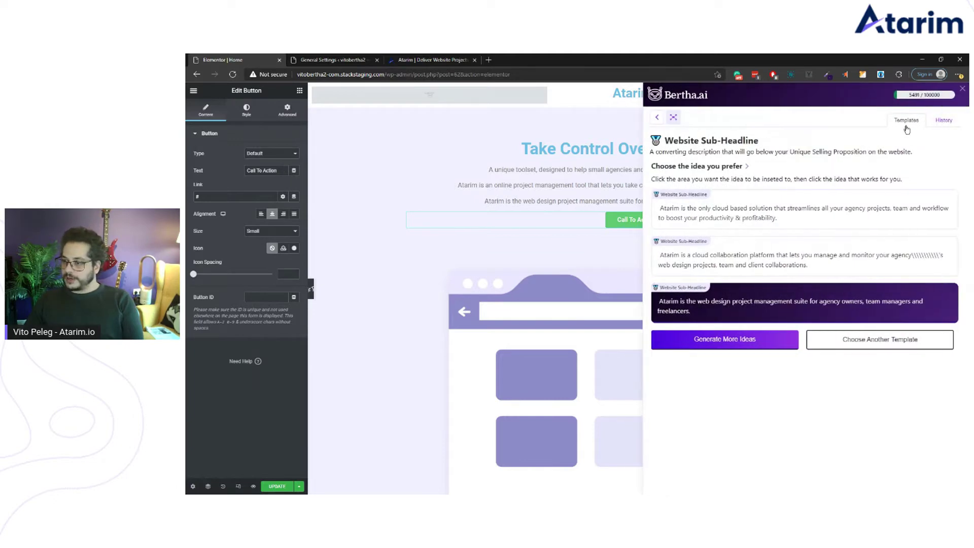
left_click(892, 346)
left_click(883, 285)
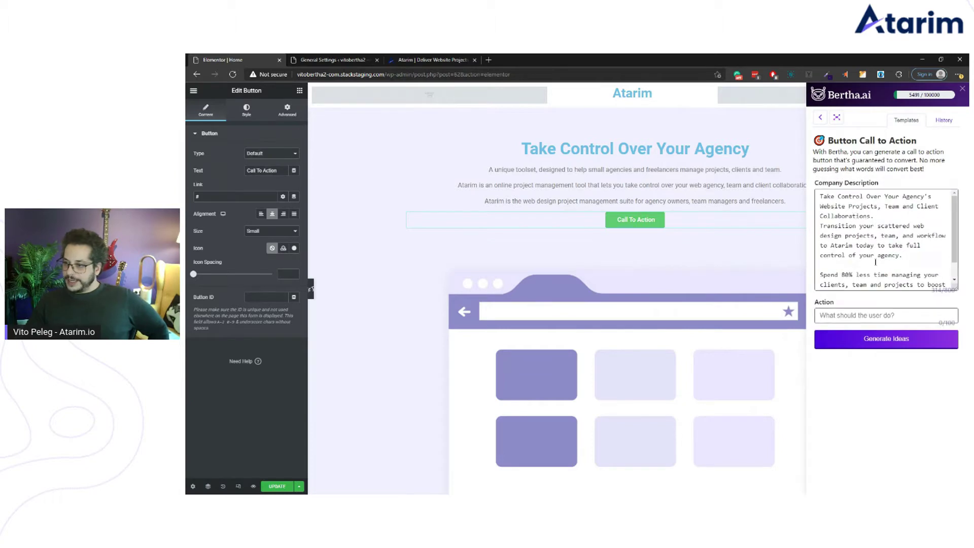
Step: Set the call-to-action's intended action to "Start Now and Save time" and generate two rounds of button text ideas
left_click(863, 315)
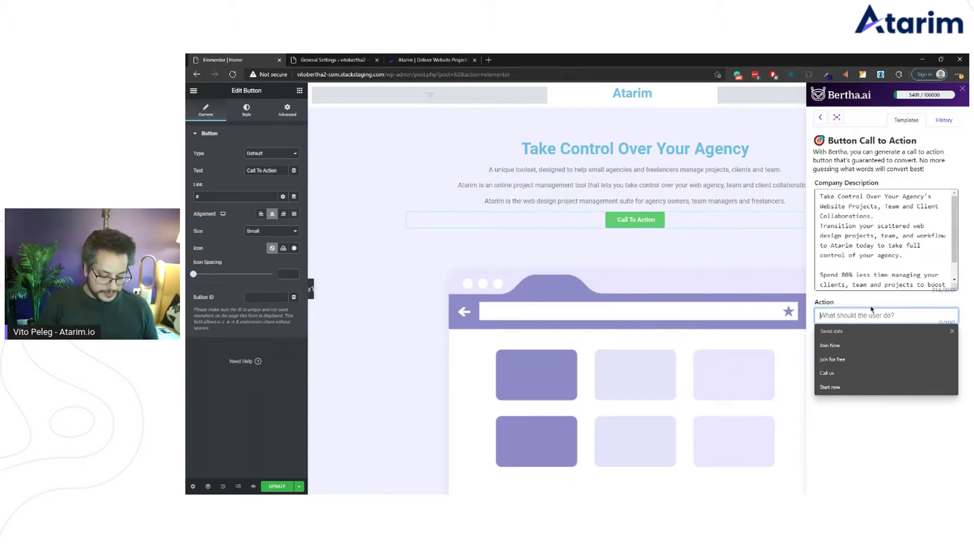
type("Start")
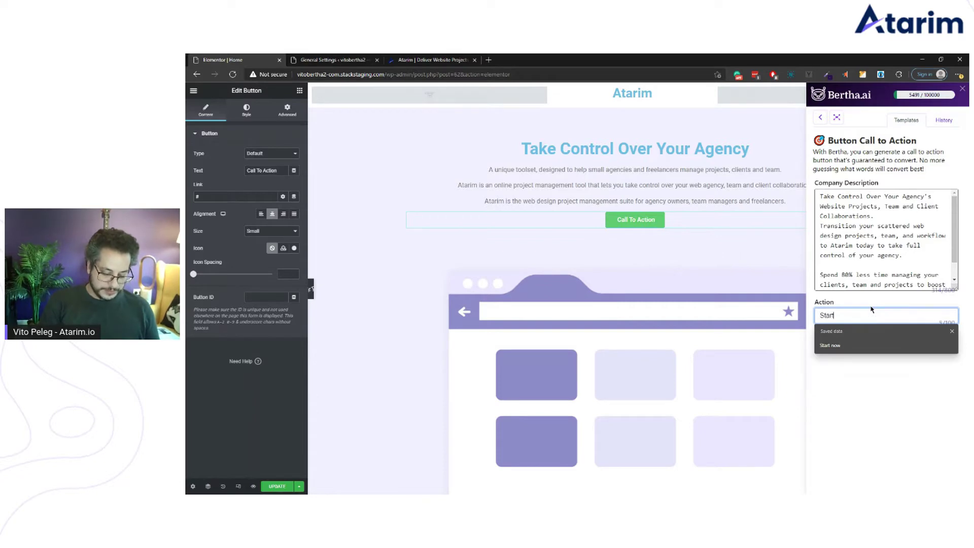
type(" Now")
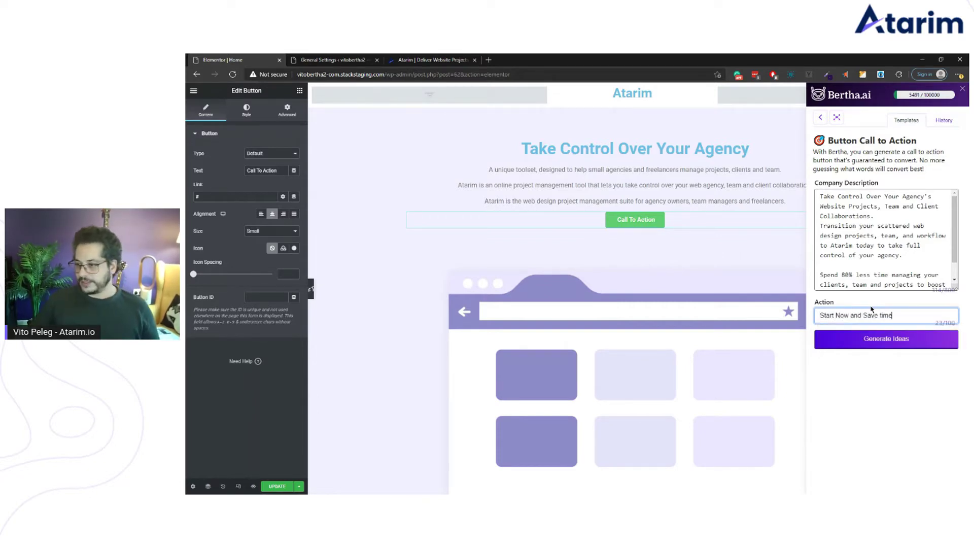
type(" and Save time")
left_click(897, 337)
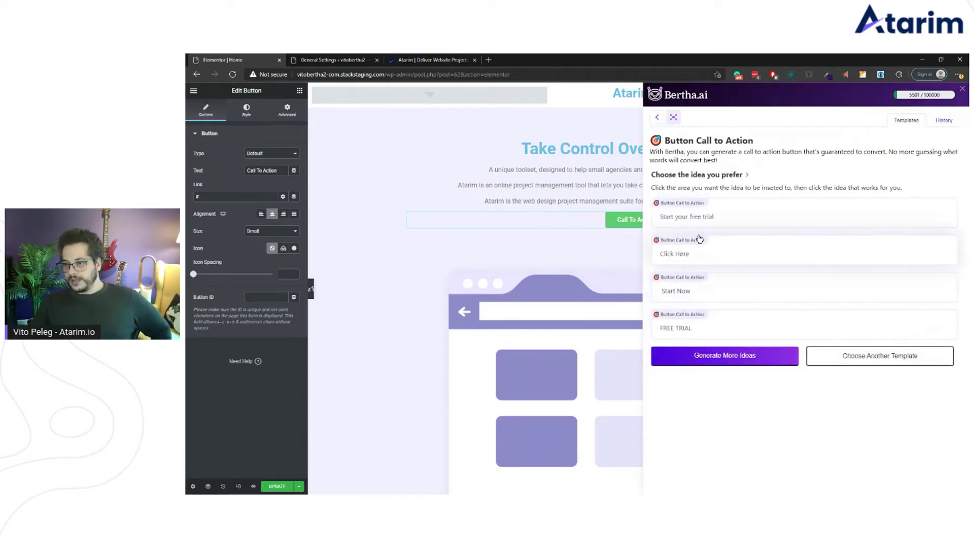
left_click(784, 362)
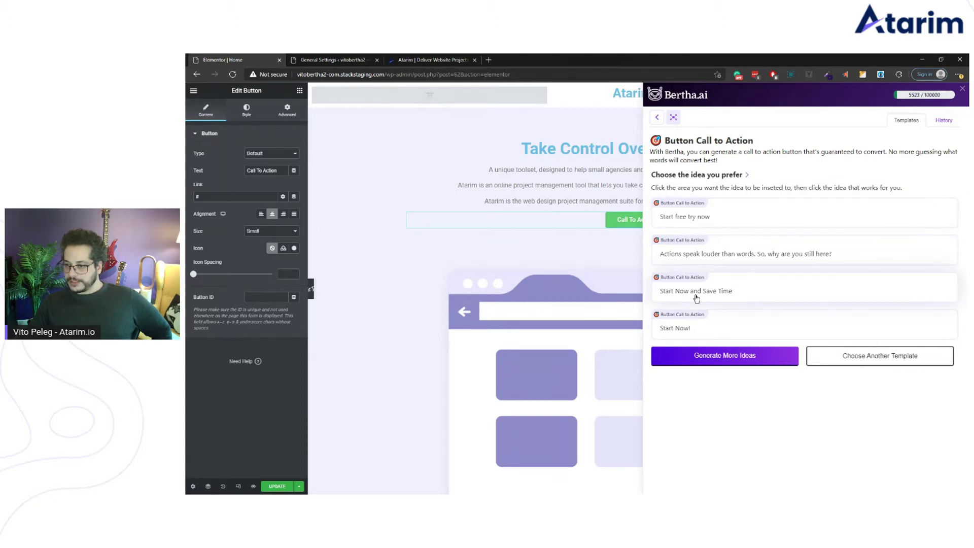
Step: Replace the hero button's text with the "Start Now and Save Time" idea and close Bertha
left_click(270, 170)
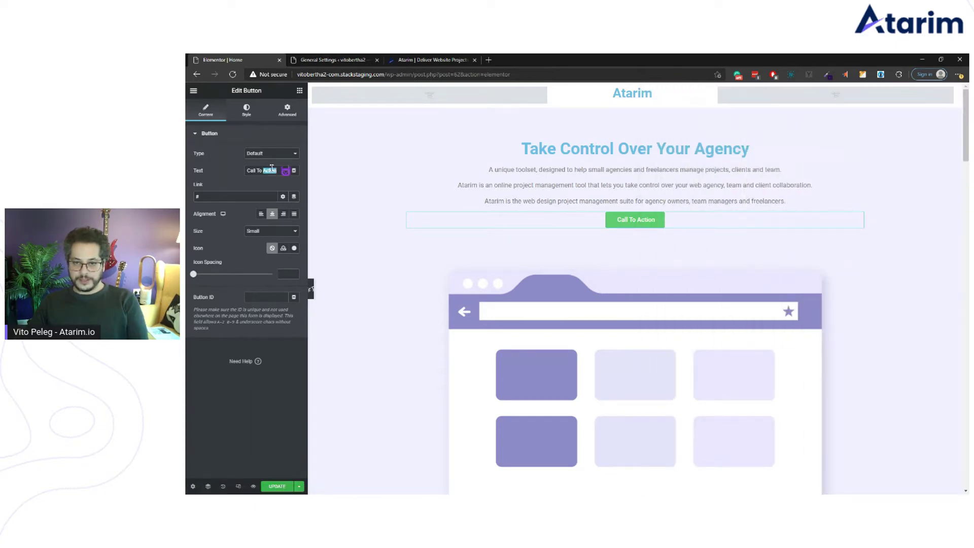
left_click(285, 171)
double_click(264, 171)
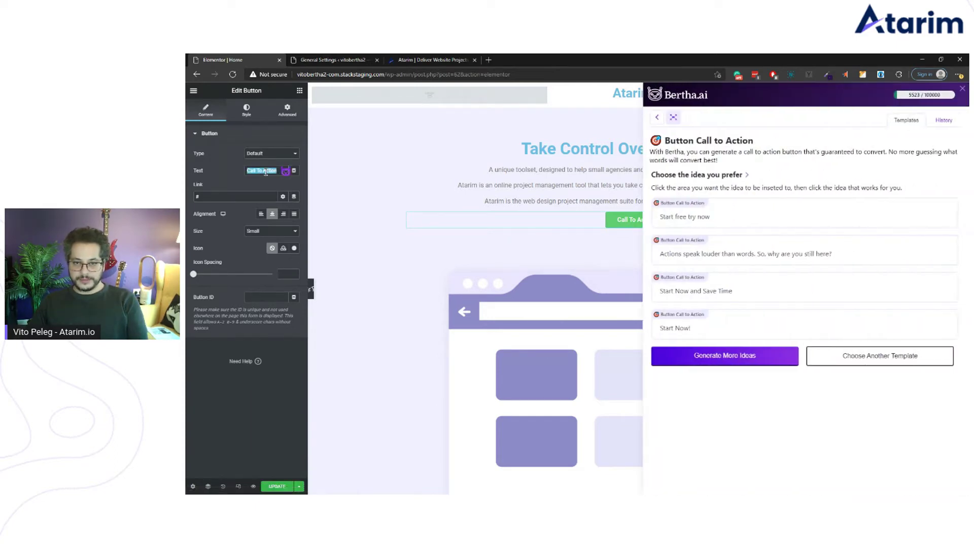
left_click(734, 296)
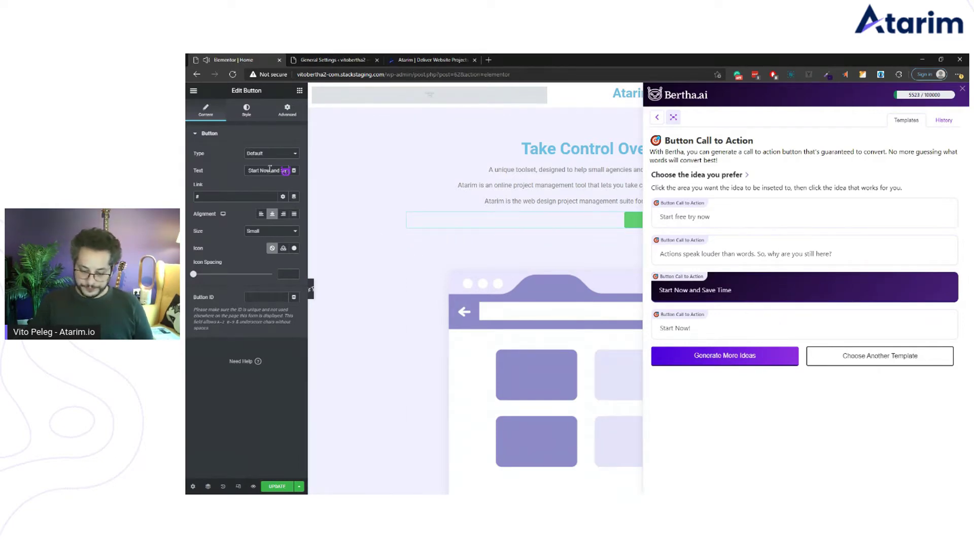
left_click(962, 88)
Step: Clear the placeholder title of the heading above the three star columns in the section below the hero
scroll(684, 275, "down", 2)
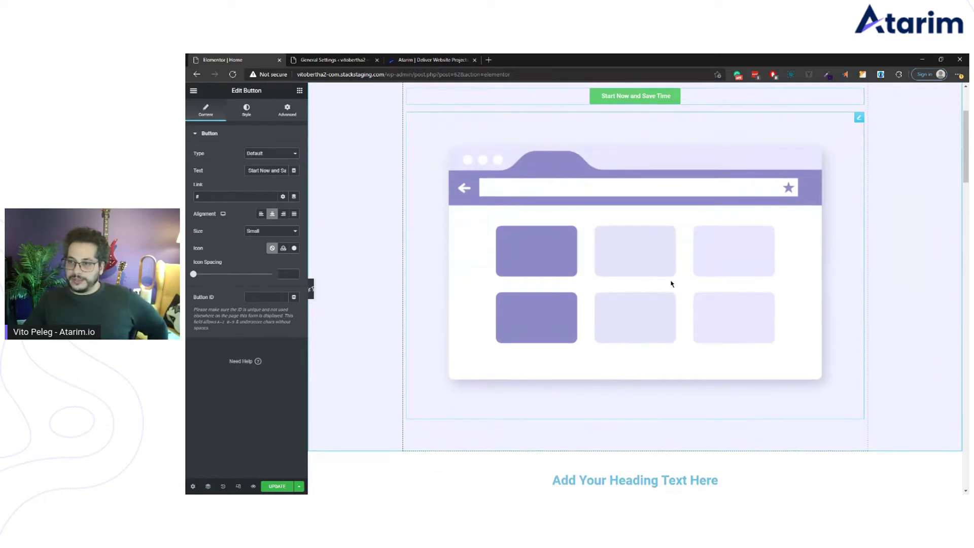
left_click(671, 284)
scroll(708, 243, "up", 1)
scroll(698, 276, "down", 4)
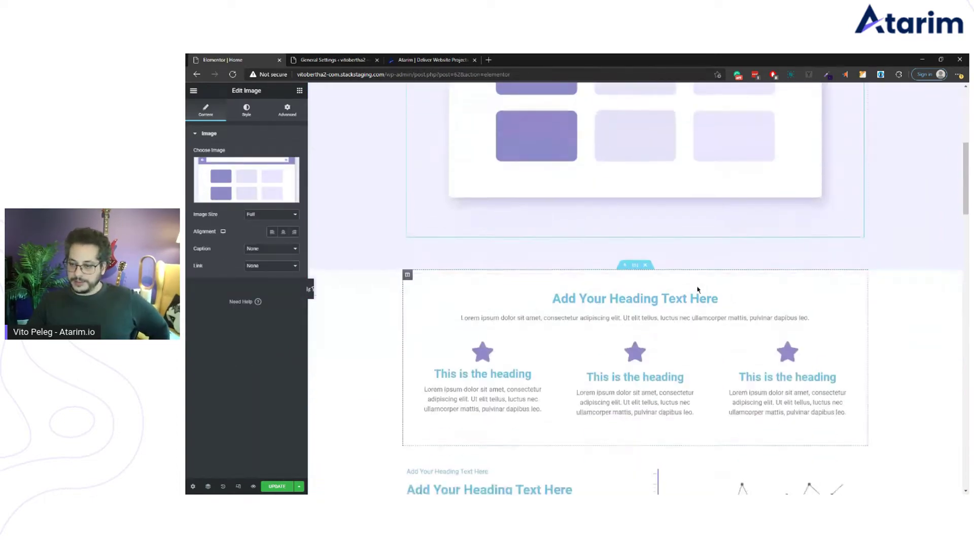
scroll(639, 330, "down", 1)
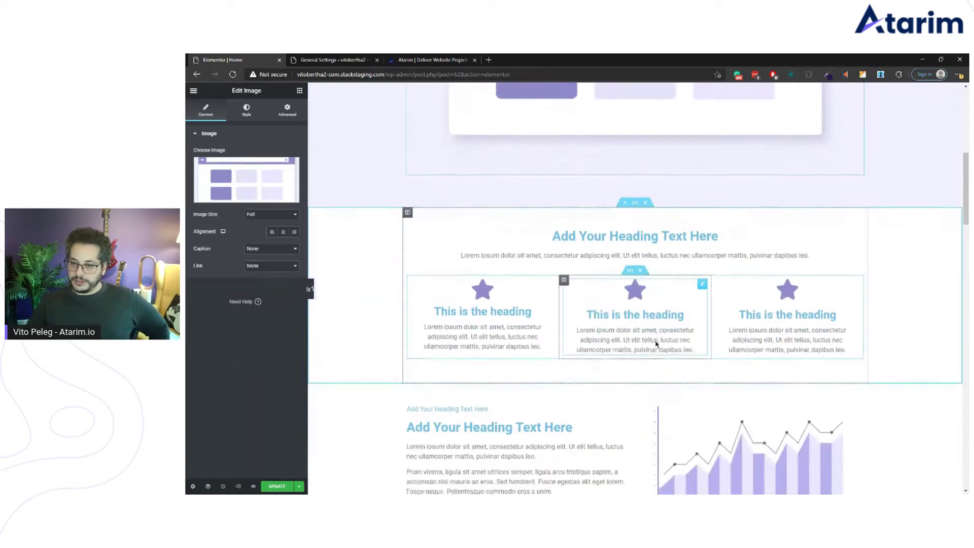
left_click(603, 235)
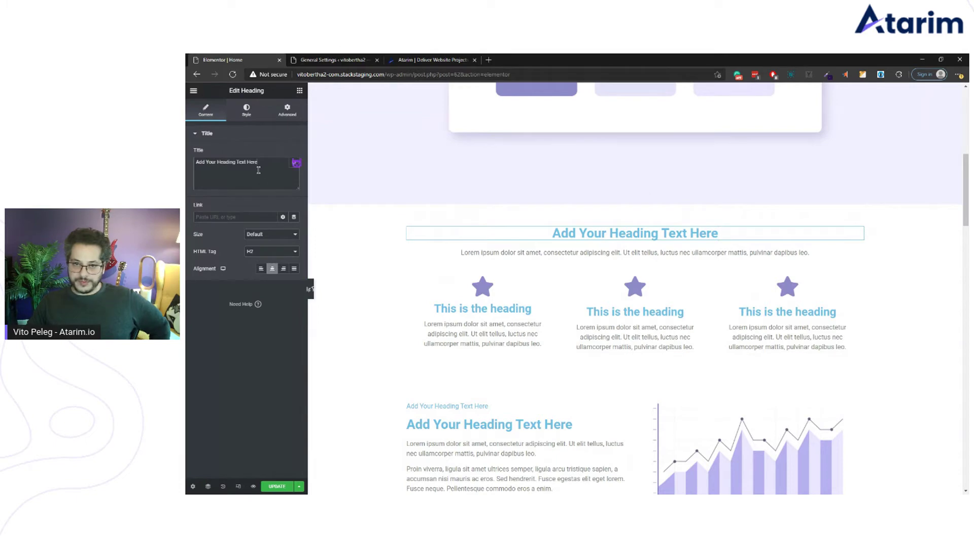
left_click_drag(258, 162, 195, 162)
key("BackSpace")
Step: Generate ideas for the empty heading with Bertha's Section Title Generator, using the title type Our Features
left_click(296, 164)
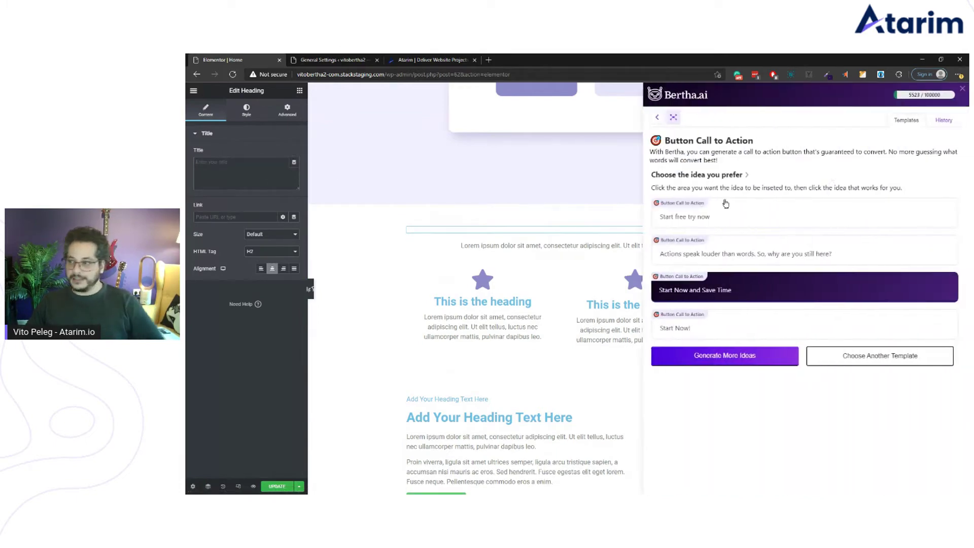
left_click(879, 356)
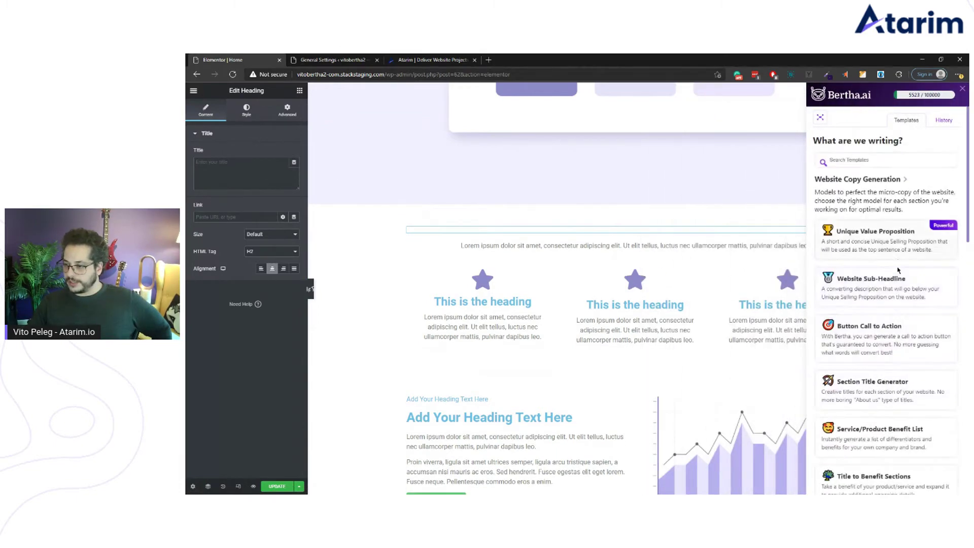
scroll(876, 274, "down", 2)
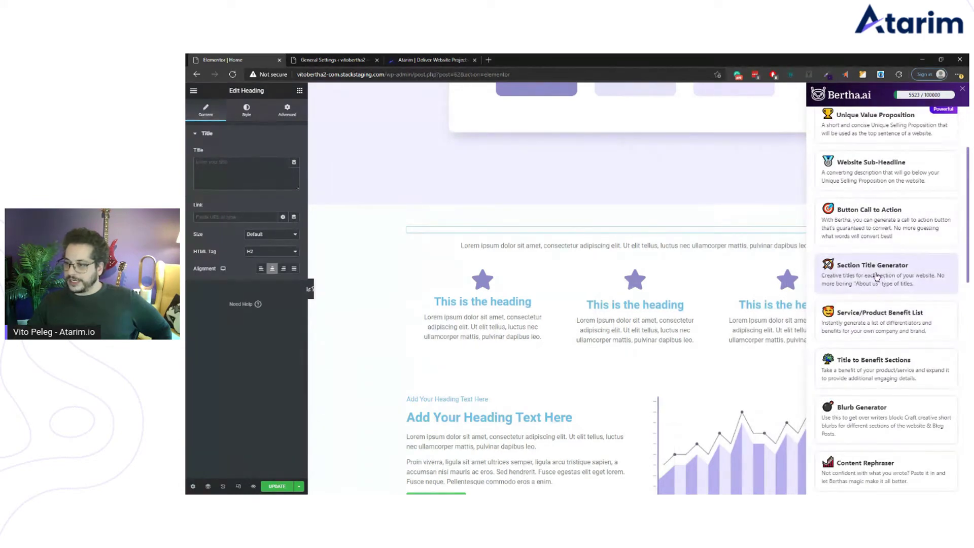
left_click(875, 274)
left_click(862, 186)
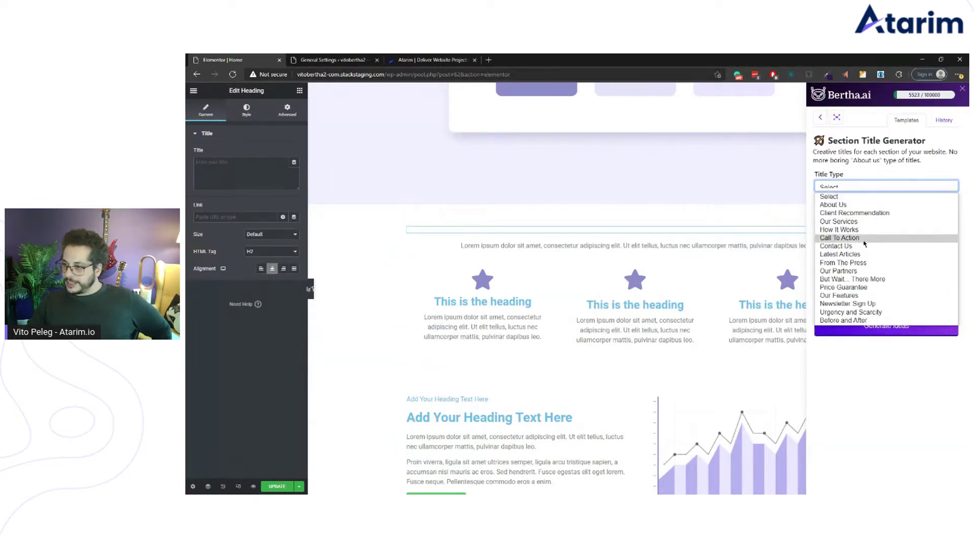
left_click(853, 296)
left_click(874, 327)
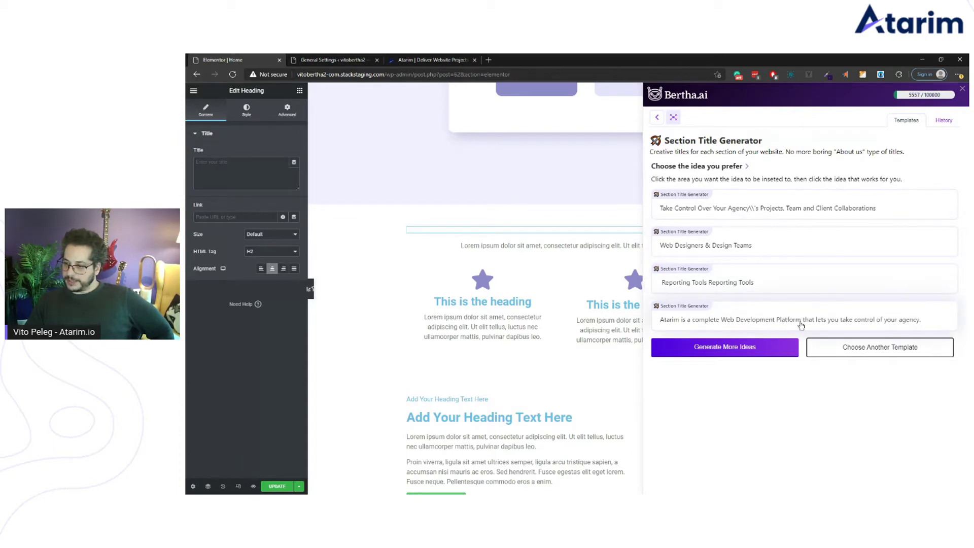
Step: Insert the "Take Control Over Your Agency's Projects, Team and Client Collaborations" idea as the section heading and close Bertha
scroll(583, 269, "up", 8)
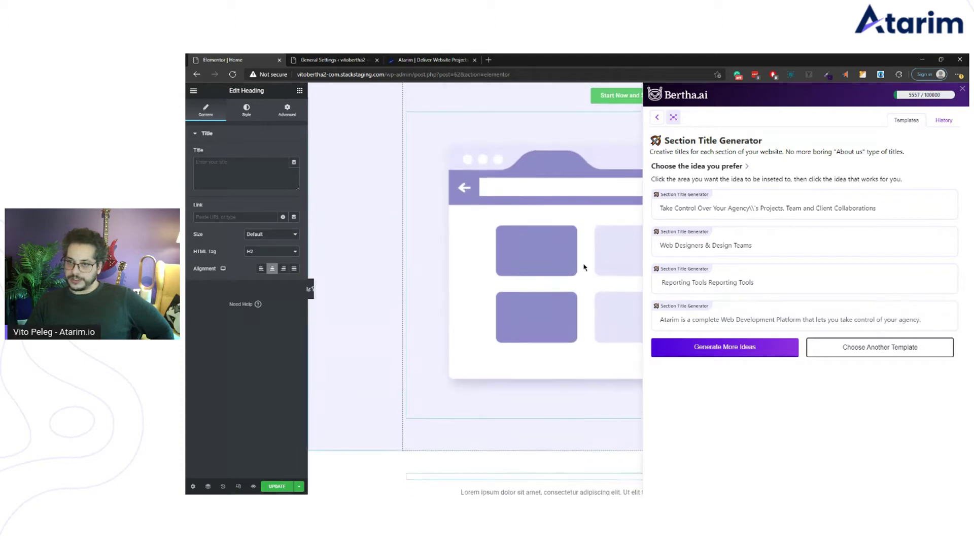
scroll(542, 189, "down", 6)
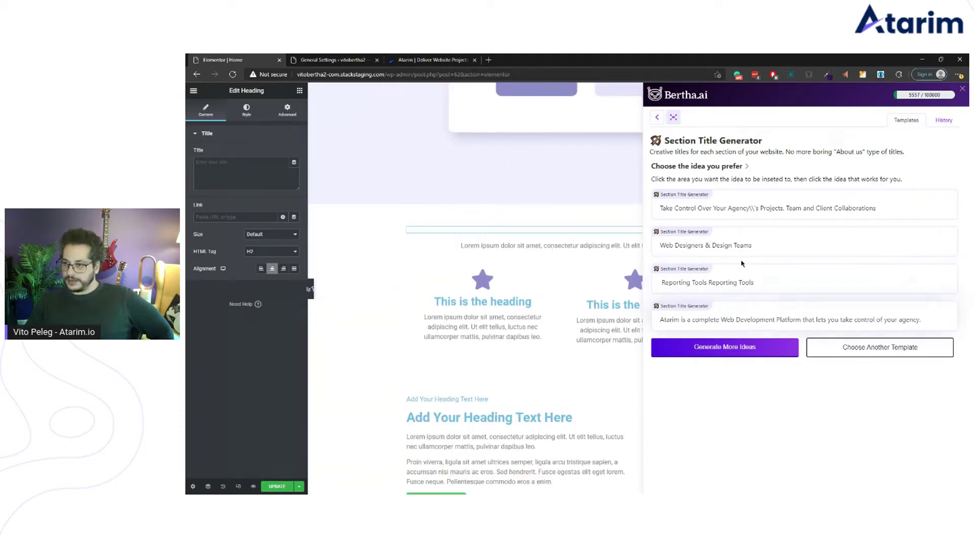
left_click(864, 208)
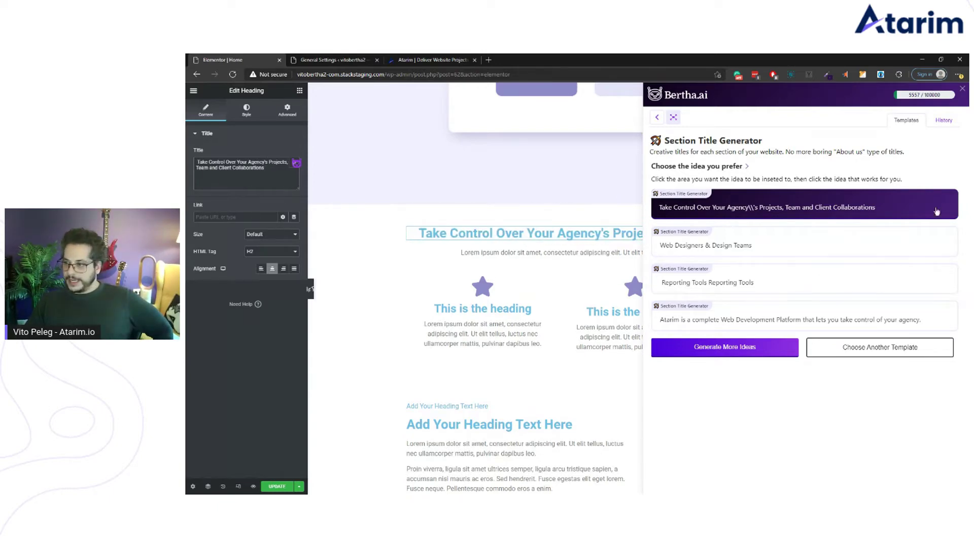
left_click(962, 90)
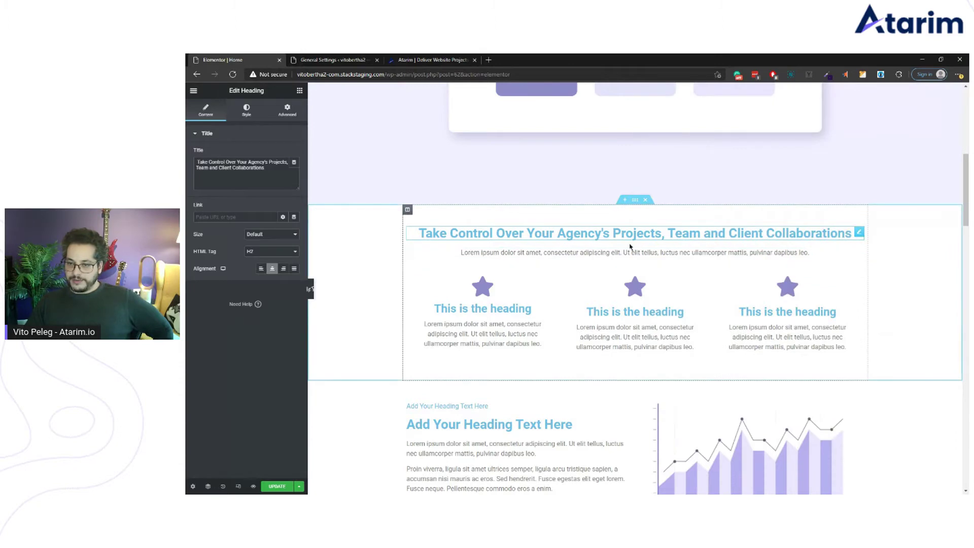
Step: Review the three paragraphs of the hero text block against the text below the new section heading
left_click(596, 265)
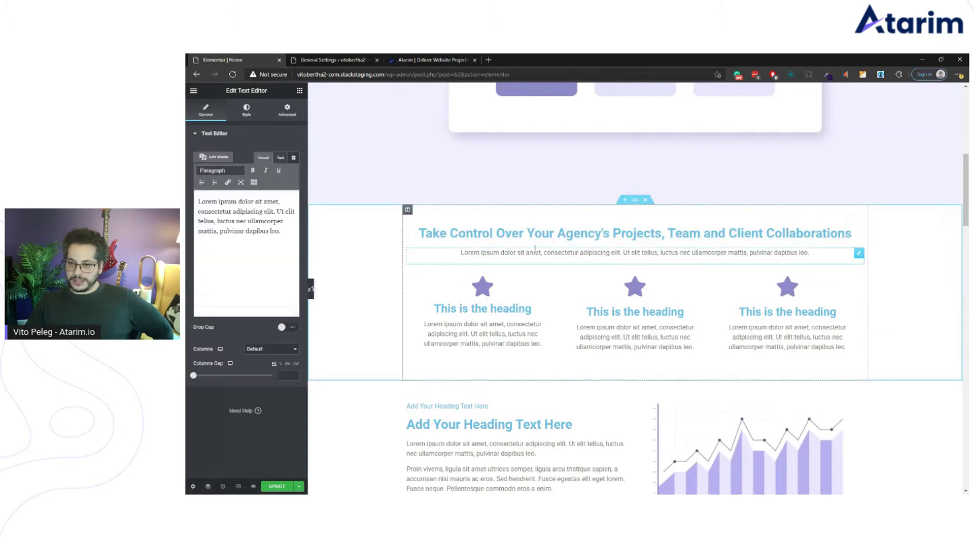
scroll(619, 254, "up", 9)
left_click(562, 187)
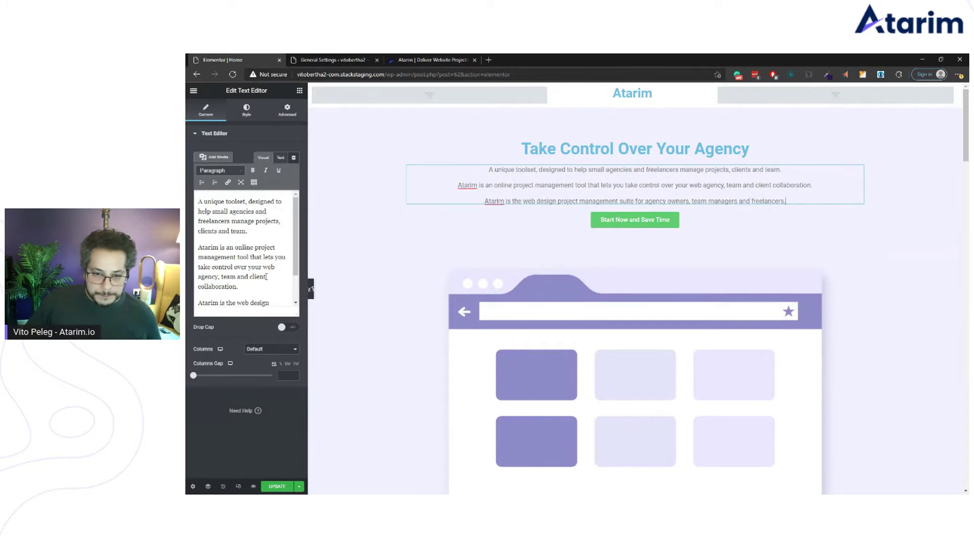
scroll(602, 272, "down", 5)
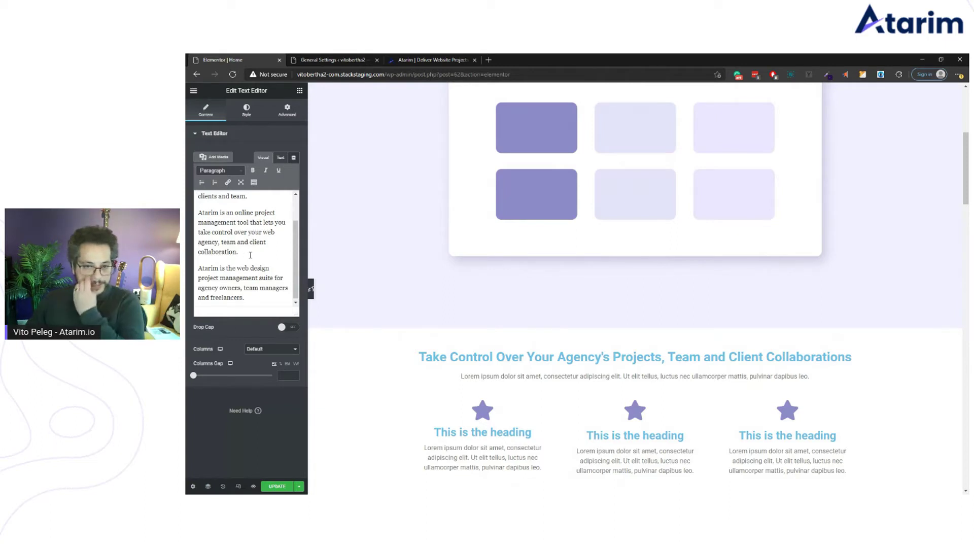
scroll(263, 264, "down", 1)
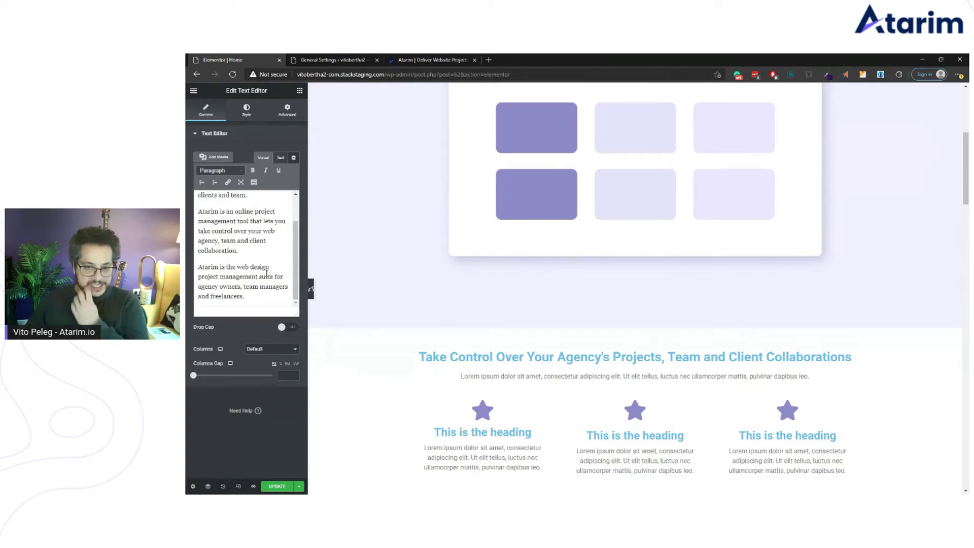
Step: Copy the features section's heading text and delete the Lorem ipsum paragraph beneath that heading
left_click(558, 358)
triple_click(251, 168)
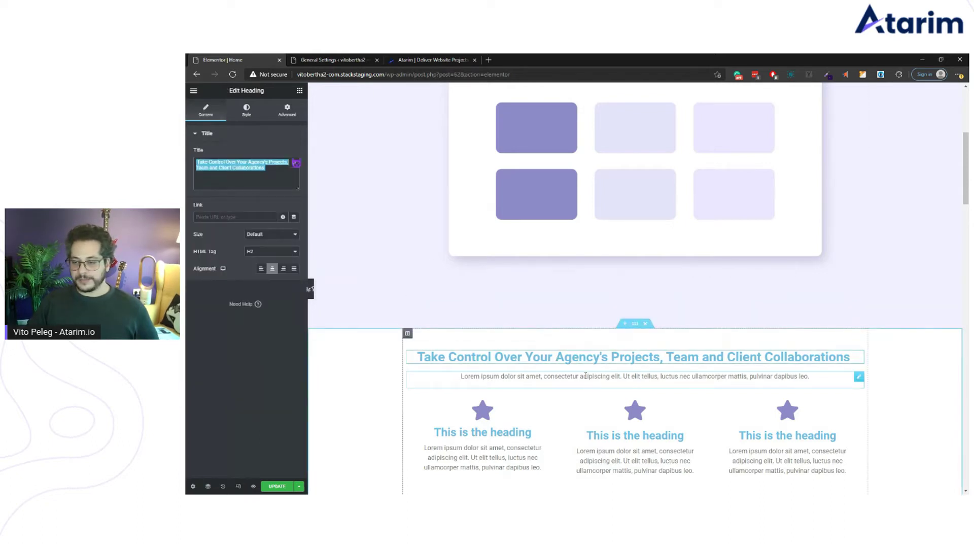
left_click(634, 377)
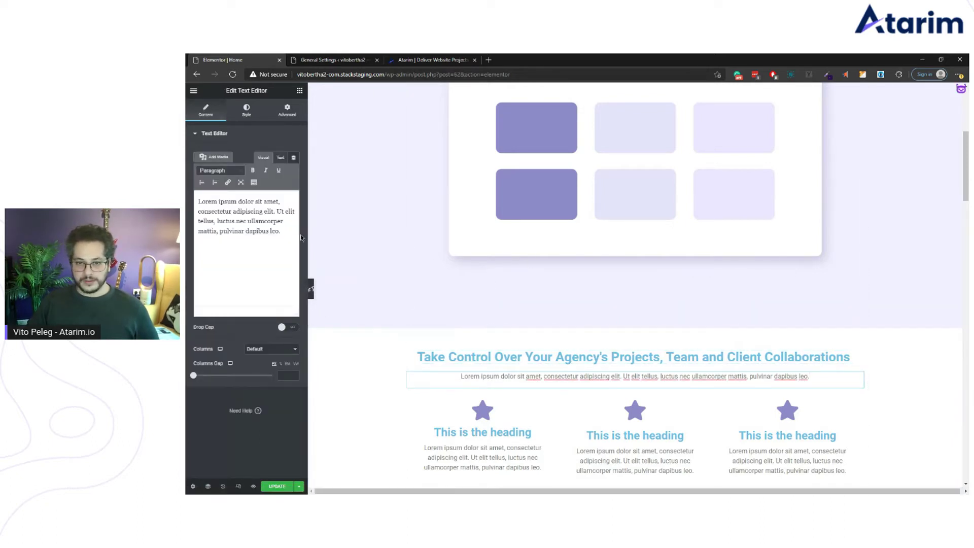
left_click_drag(301, 237, 197, 200)
key("BackSpace")
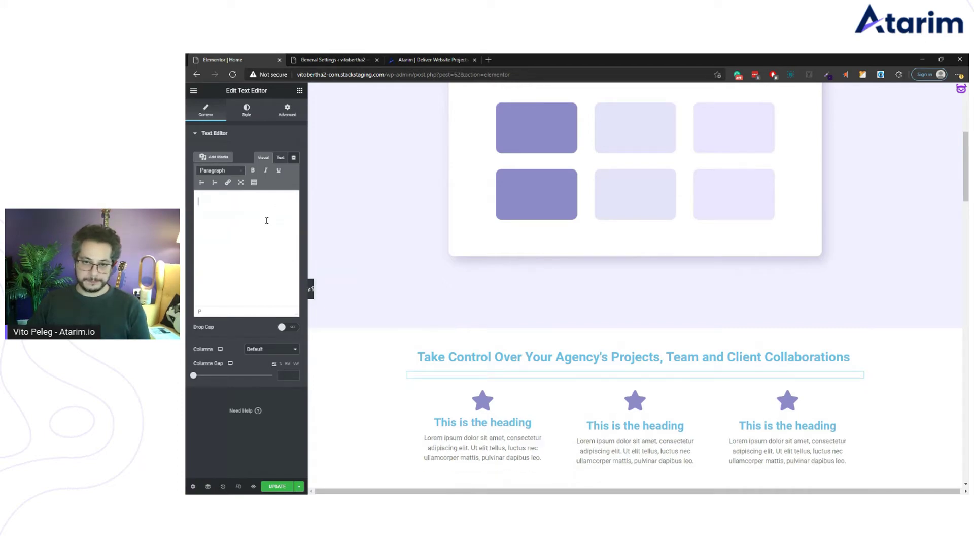
left_click_drag(265, 146, 244, 158)
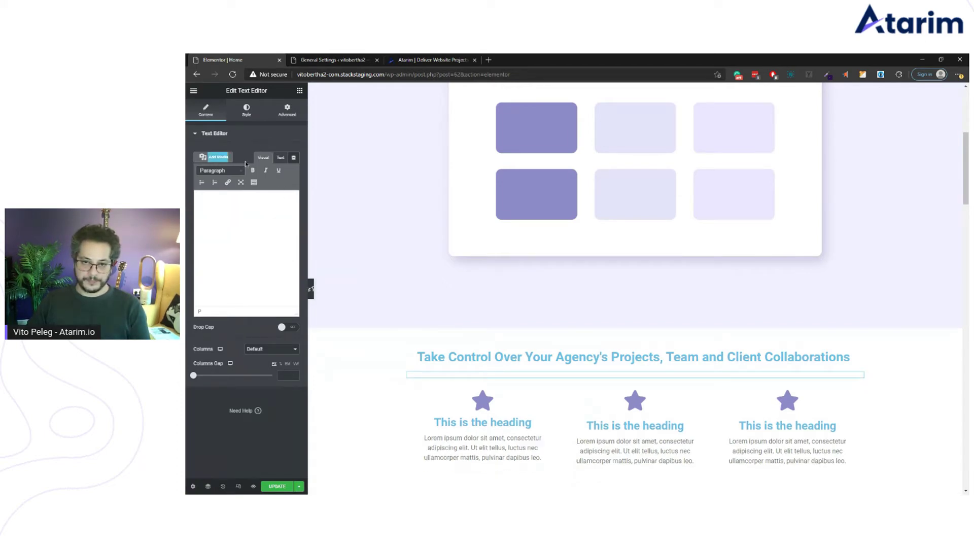
left_click(243, 203)
Step: Open Bertha's Blurb Generator for the empty paragraph and enter the copied section heading as its title
left_click(291, 199)
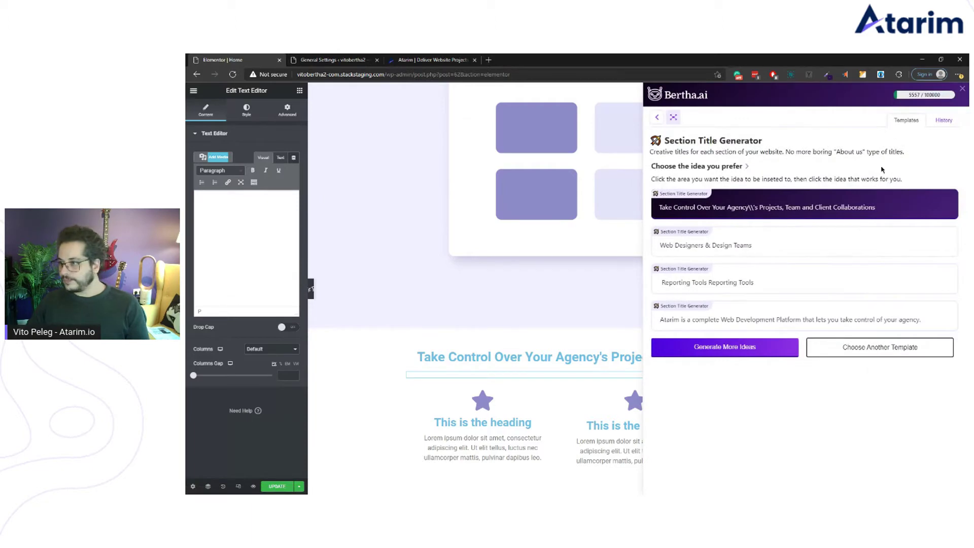
left_click(882, 350)
scroll(893, 304, "down", 5)
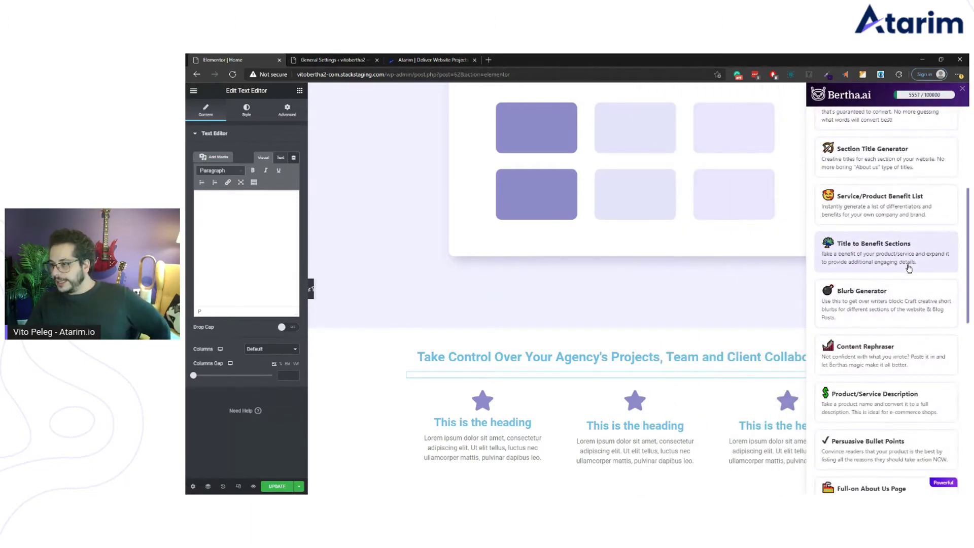
scroll(901, 253, "down", 3)
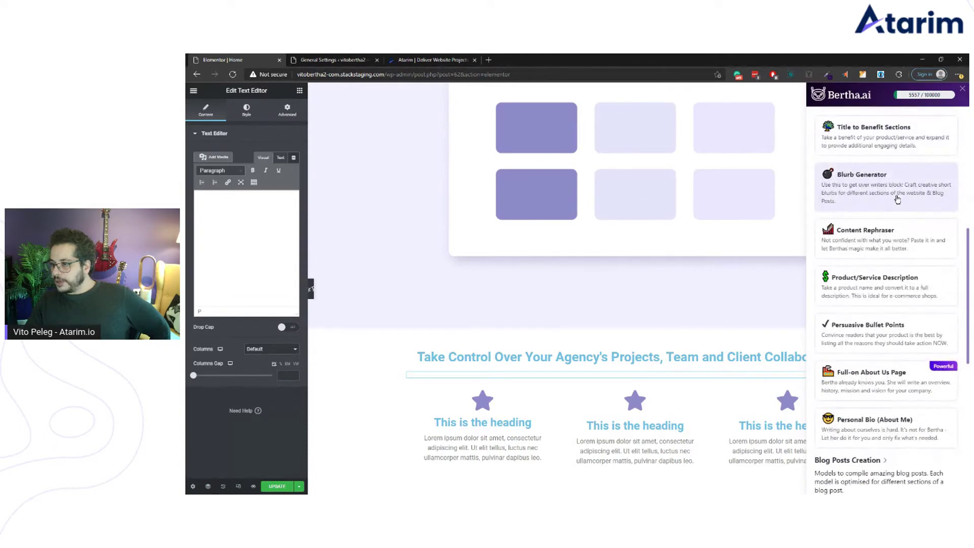
left_click(893, 207)
left_click(876, 188)
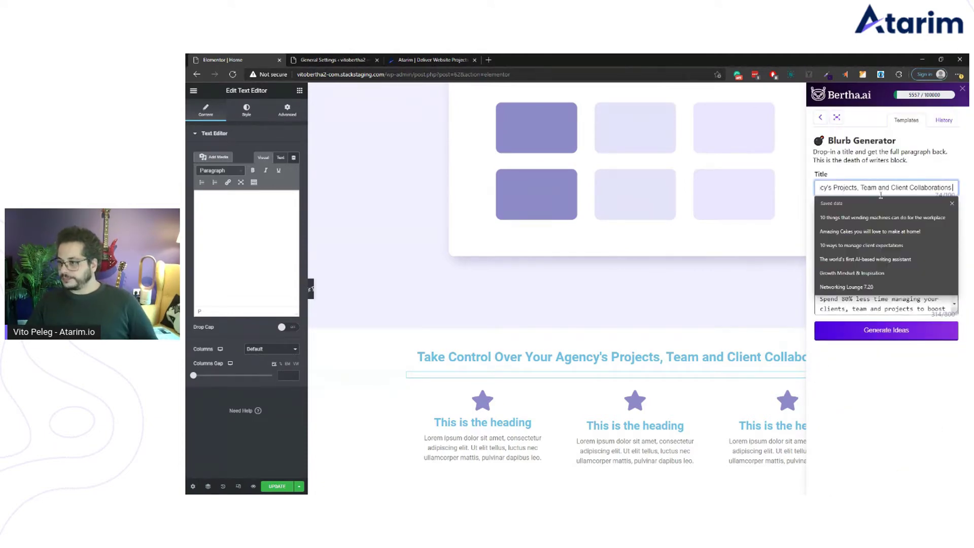
Step: Generate blurb ideas and insert the "Atarim is an innovative web collaboration platform" idea as the paragraph under the section heading
left_click(883, 207)
left_click(886, 329)
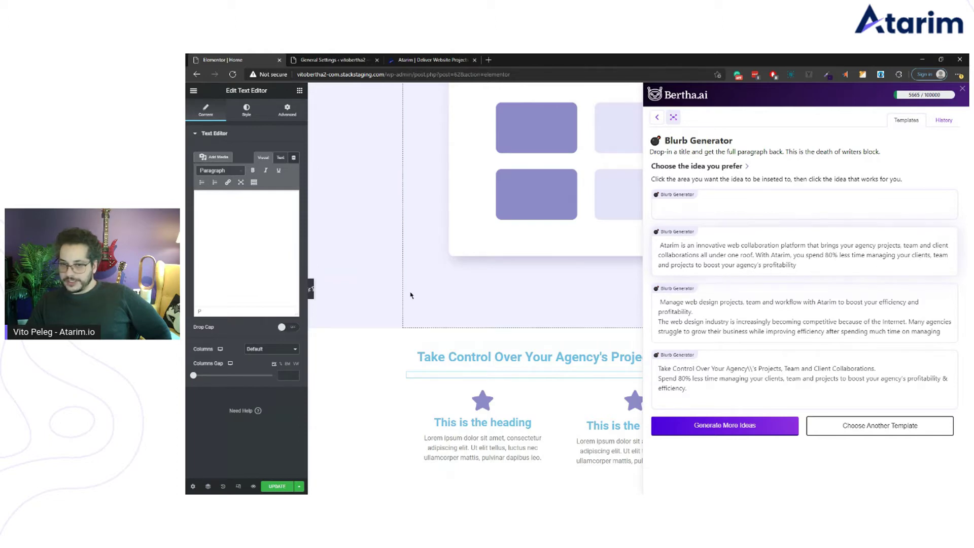
left_click(705, 269)
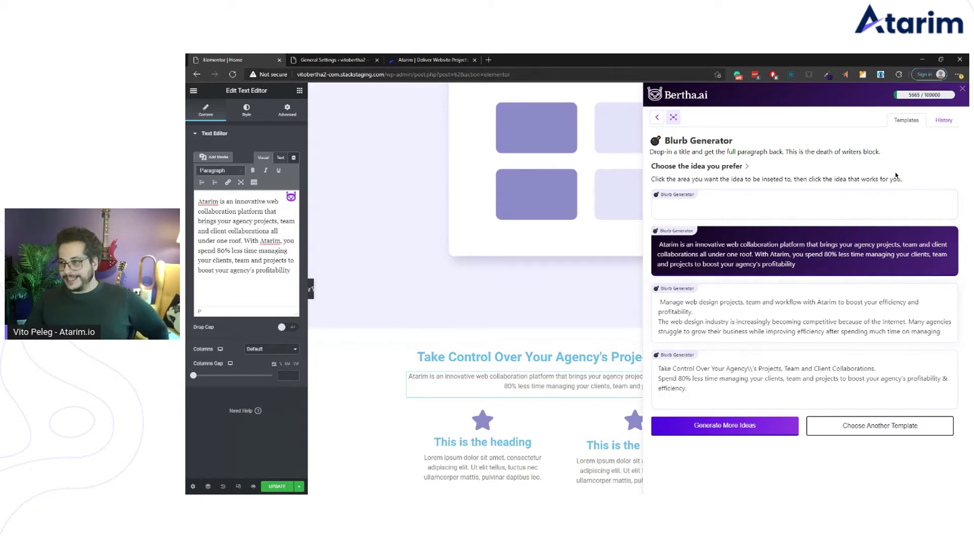
Step: Close the Bertha panel and clear the placeholder title of the first icon box in the features section
left_click(962, 90)
scroll(625, 304, "down", 3)
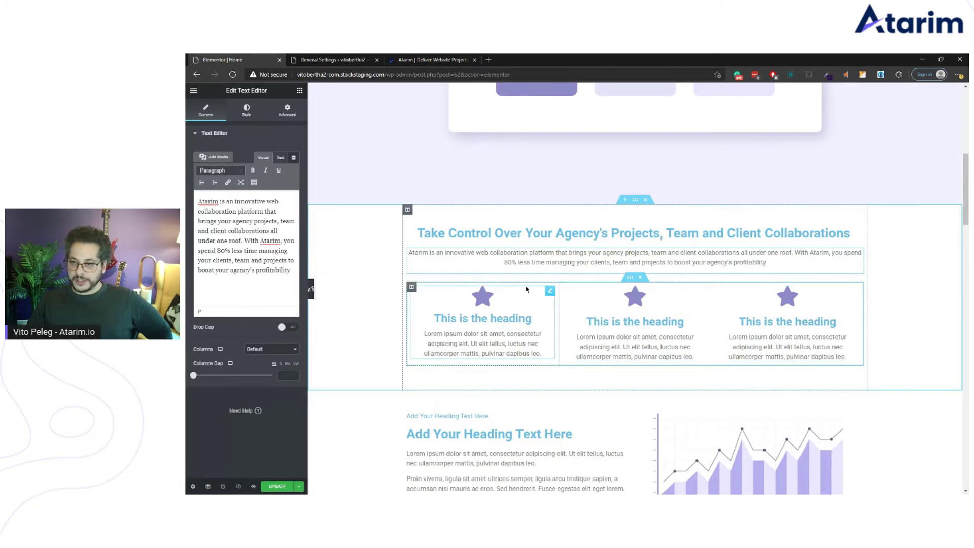
left_click(482, 334)
left_click(259, 242)
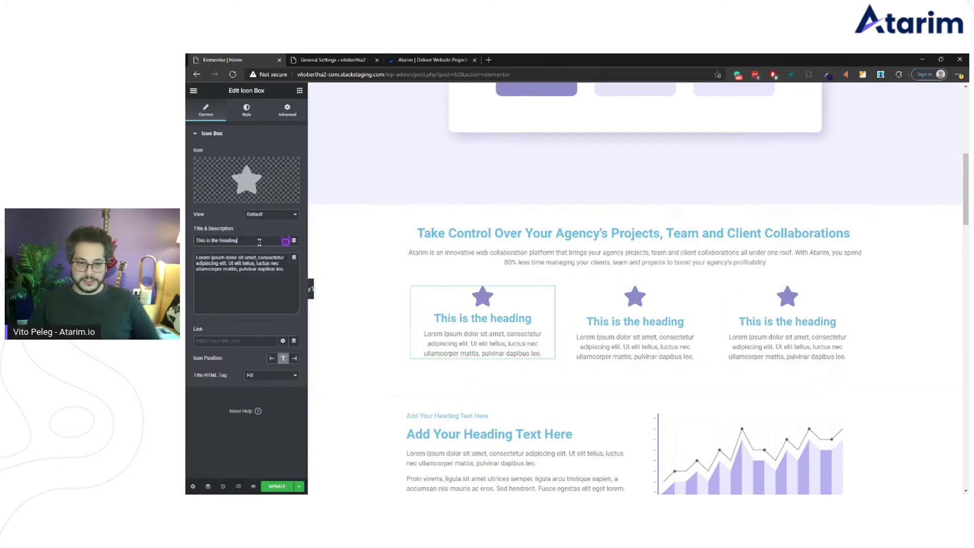
key("ctrl+a")
key("BackSpace")
Step: Generate benefit ideas for the first icon box with Bertha's Service/Product Benefit List template
left_click(286, 241)
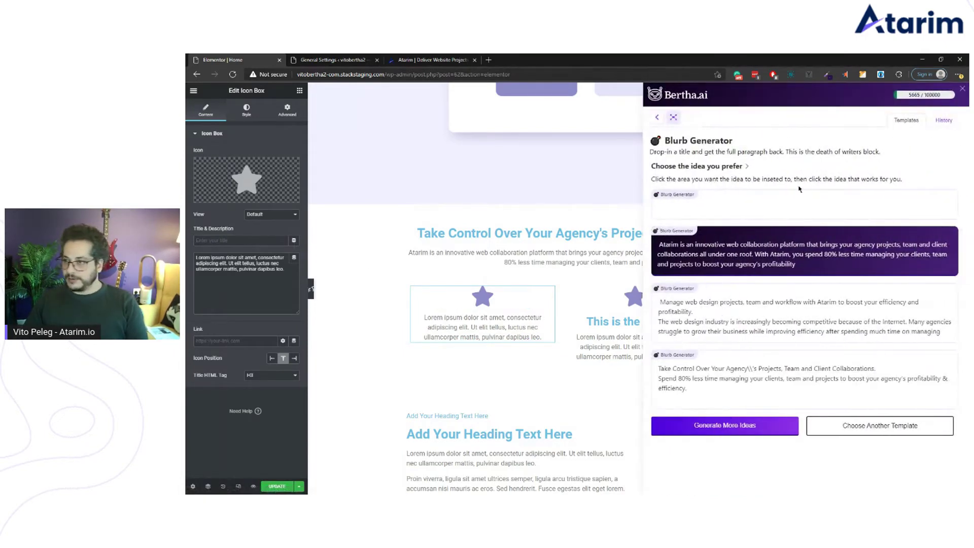
left_click(883, 426)
scroll(890, 323, "down", 2)
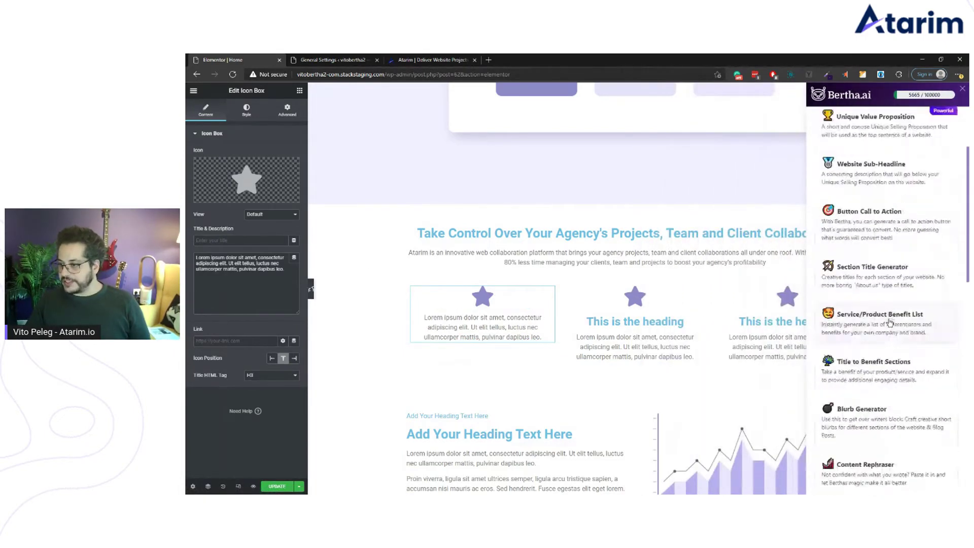
scroll(890, 322, "down", 1)
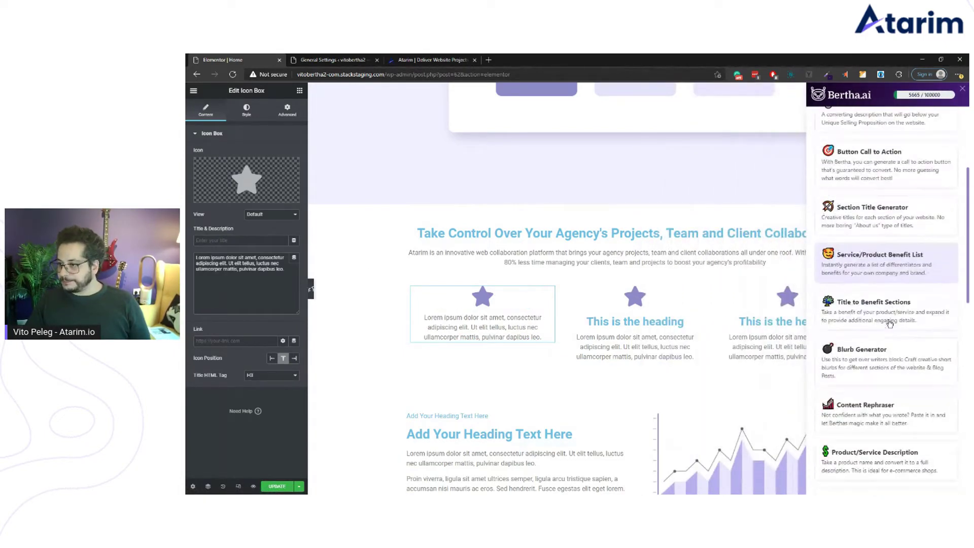
left_click(891, 268)
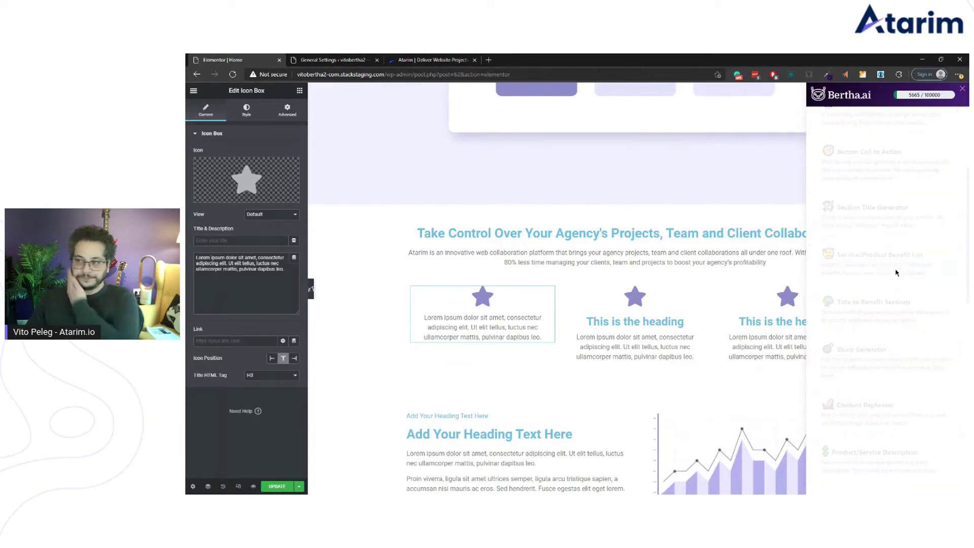
left_click(896, 305)
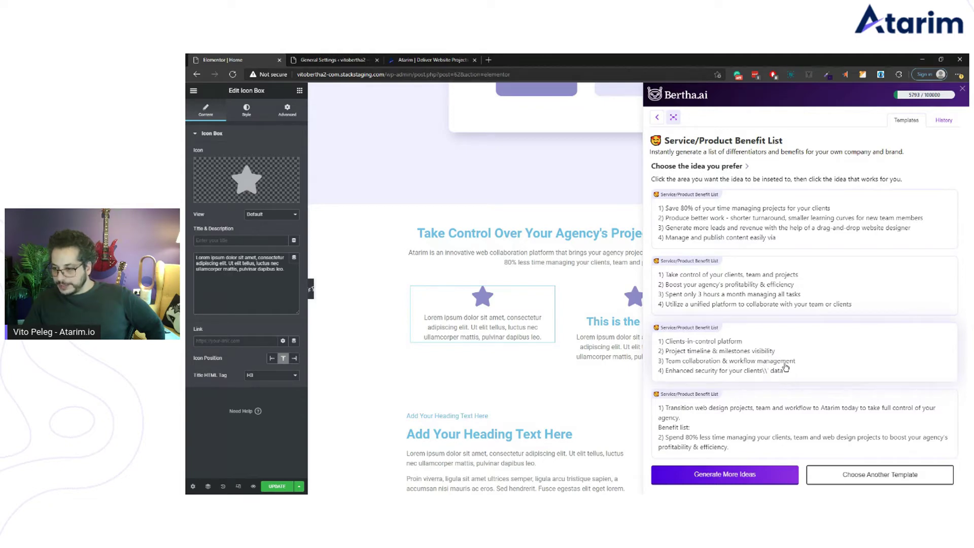
Step: Replace the first icon box's Lorem ipsum description with the "Clients-in-control platform" and "Save 80% of your time" benefit lists
triple_click(283, 275)
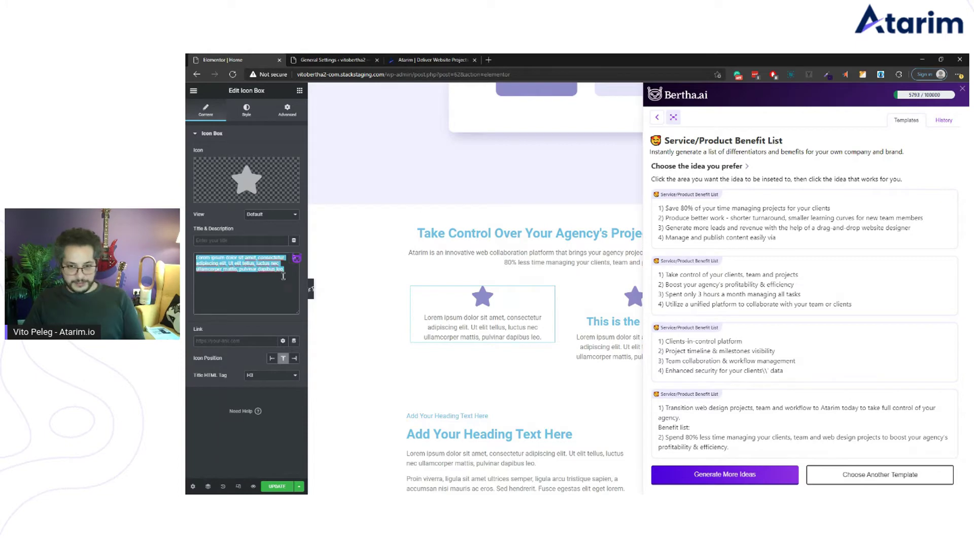
key("BackSpace")
left_click(740, 355)
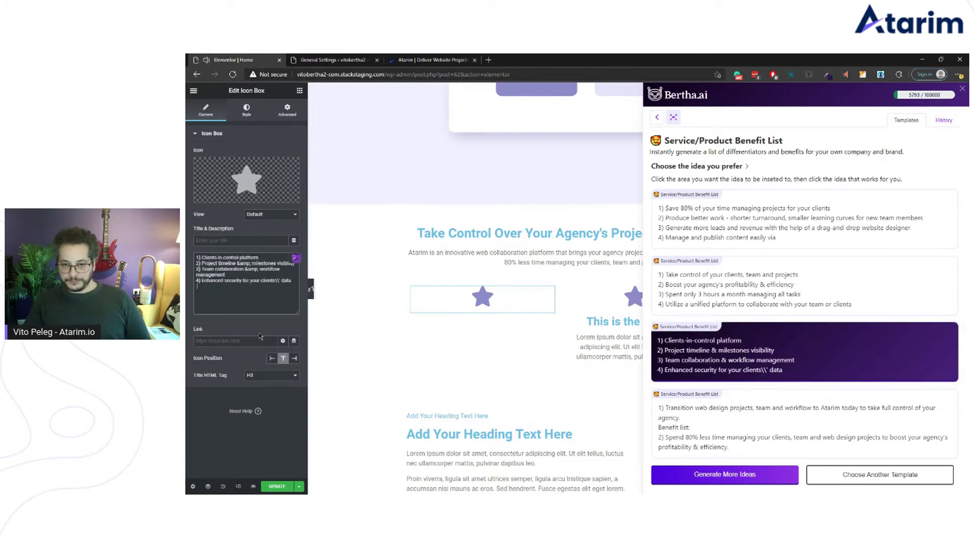
left_click(719, 239)
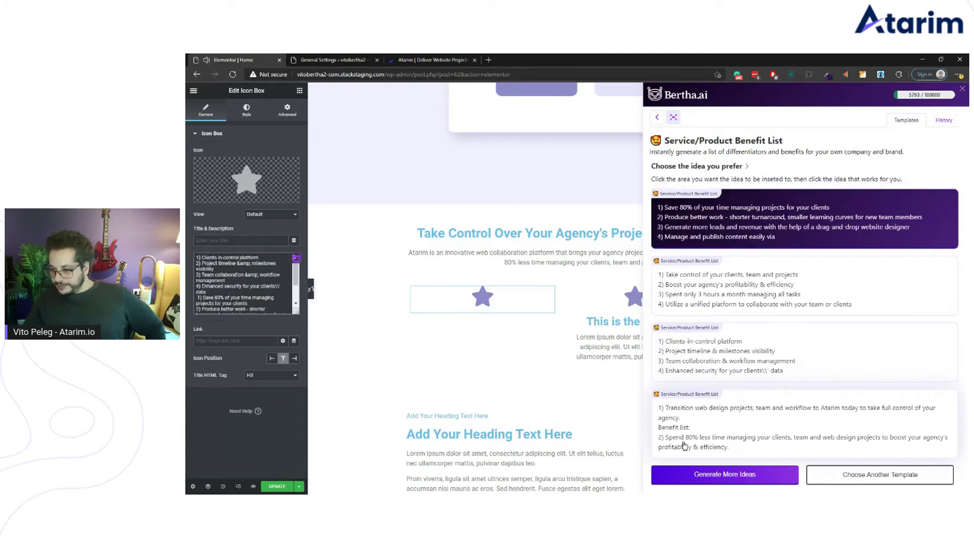
Step: Generate more benefit ideas and append the "Efficiently manage team and projects" and "Tame your chaotic web design projects" lists to the description
left_click(744, 471)
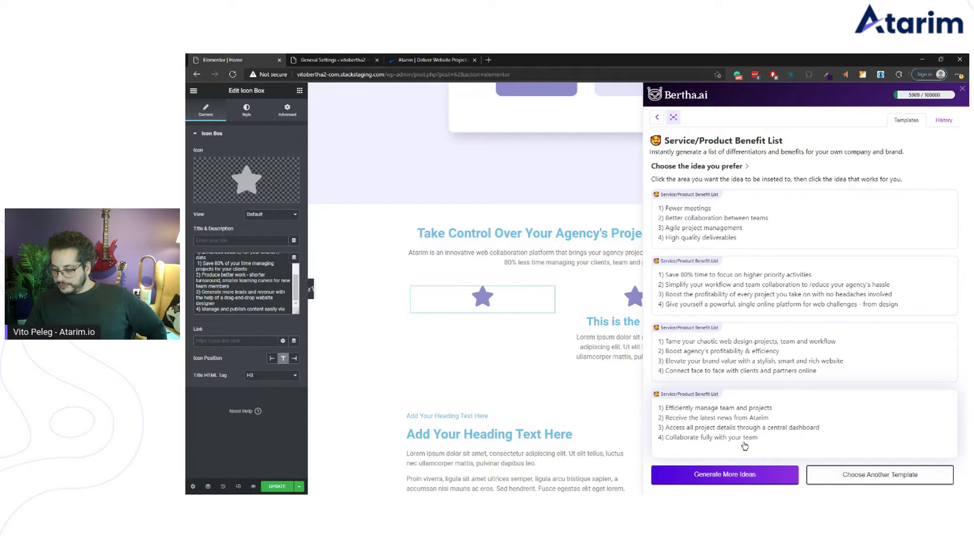
left_click(288, 311)
left_click(715, 412)
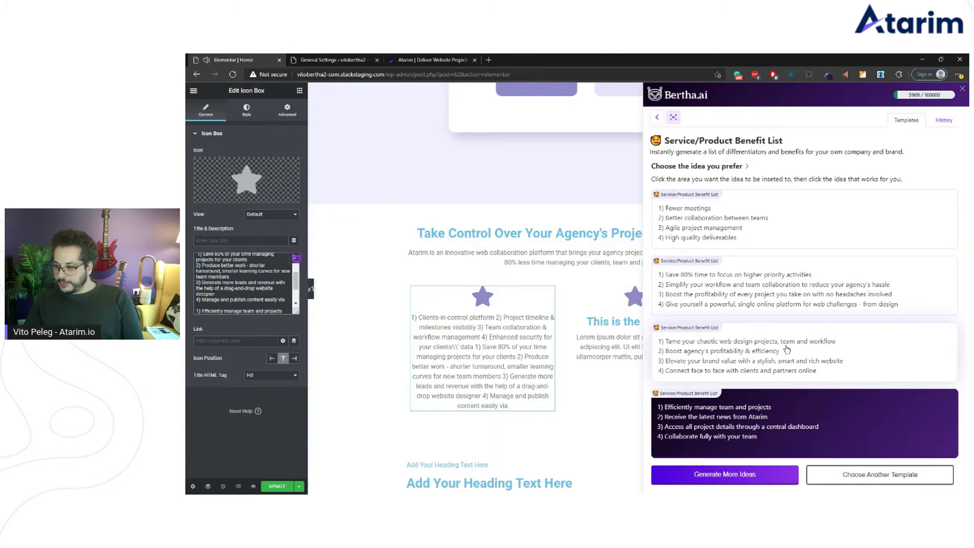
scroll(242, 305, "down", 5)
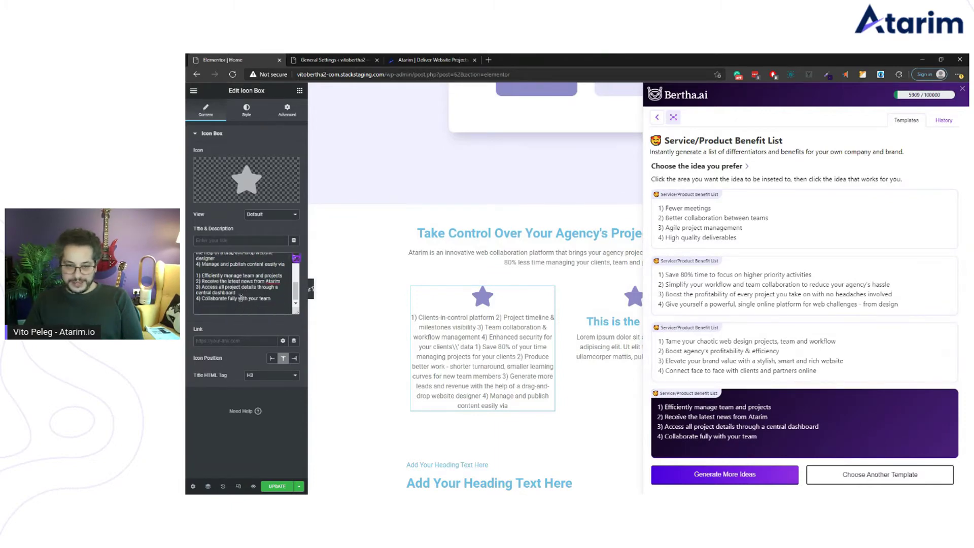
left_click(802, 350)
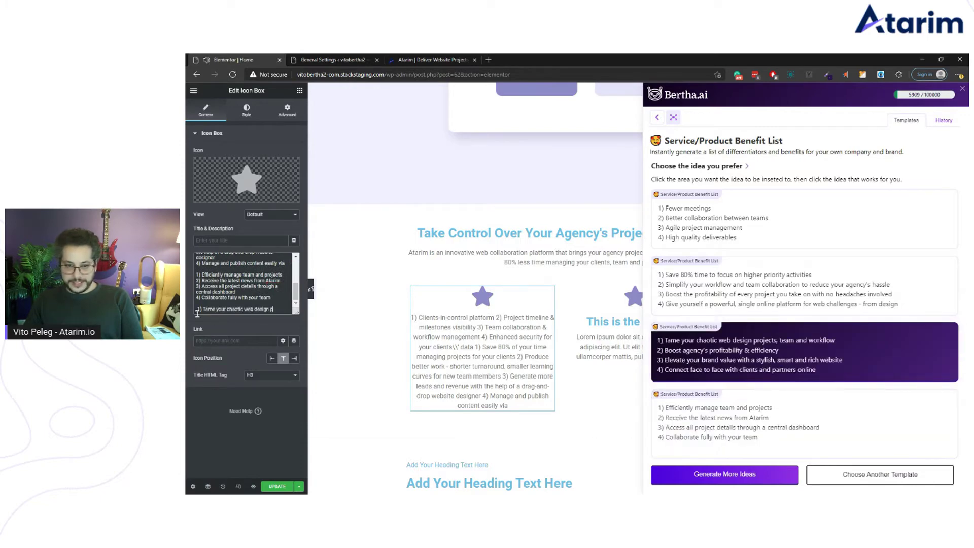
Step: Copy "Boost agency's profitability & efficiency" from the description into the first icon box's title, removing the stray "amp;" code
scroll(242, 294, "down", 3)
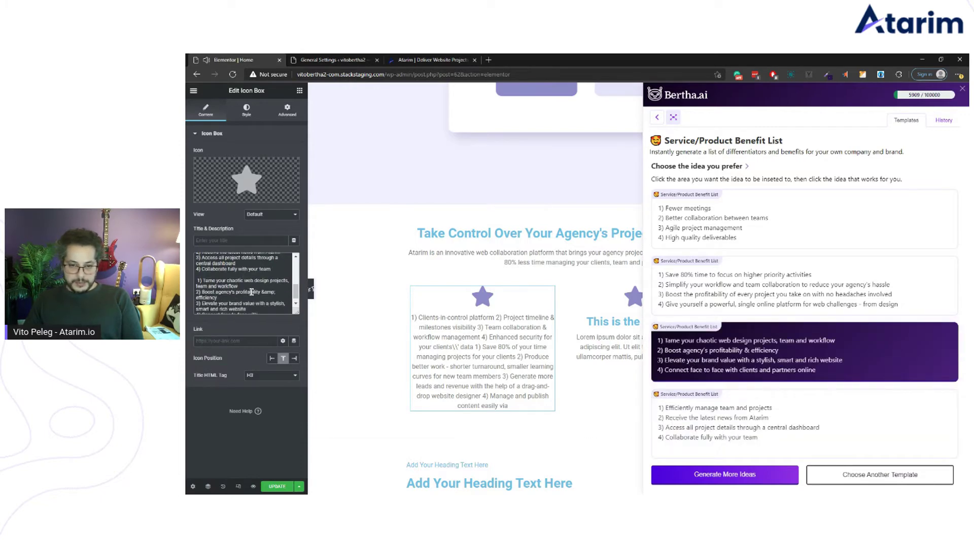
scroll(246, 296, "down", 2)
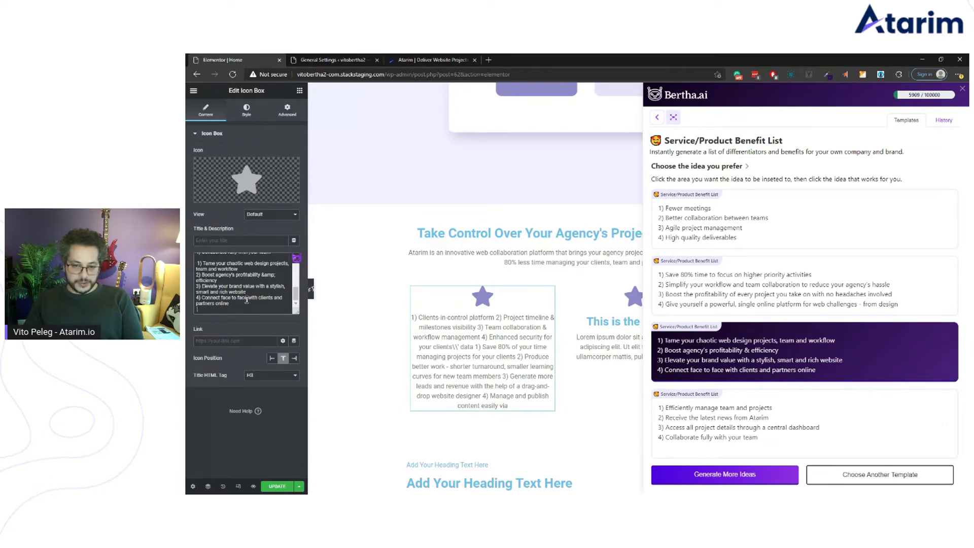
left_click_drag(209, 300, 255, 303)
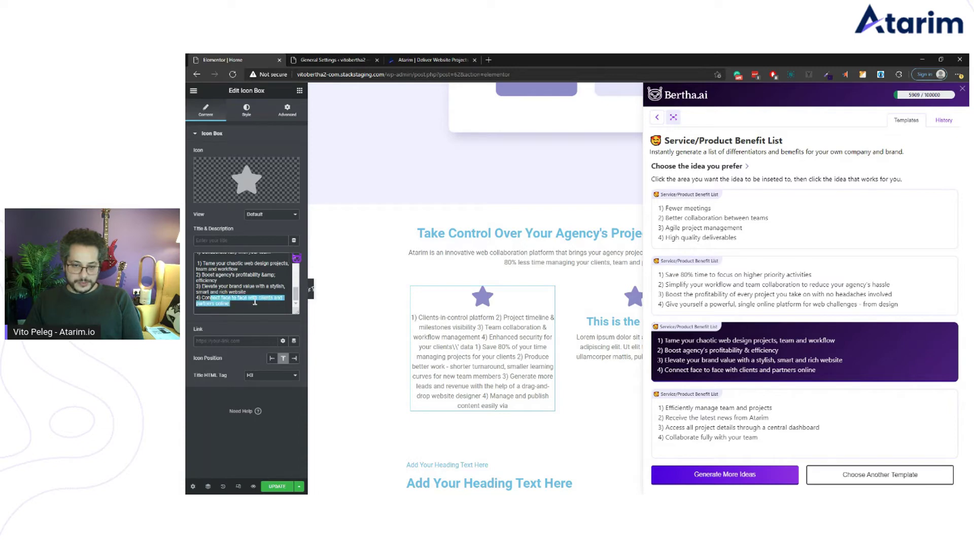
scroll(239, 294, "up", 1)
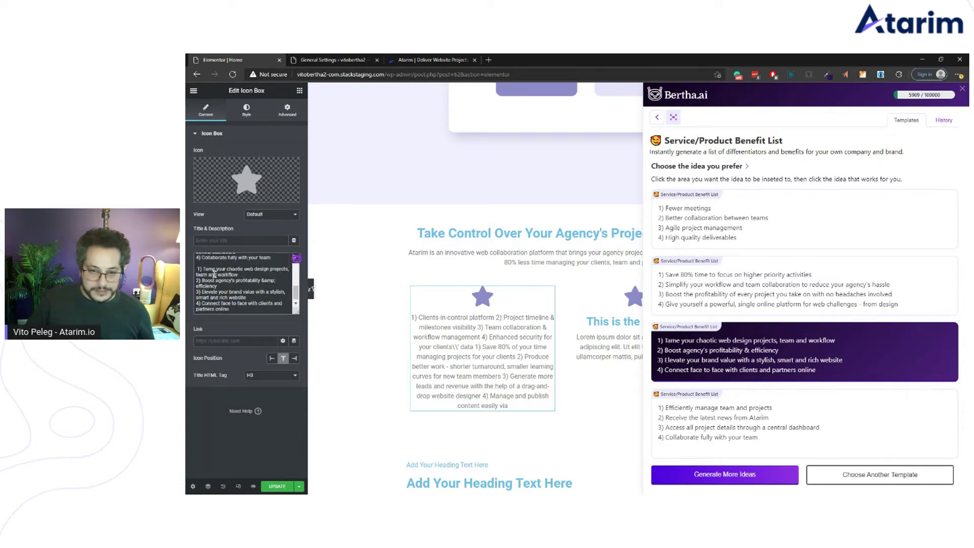
left_click(212, 287)
left_click_drag(202, 284, 224, 290)
key("ctrl+c")
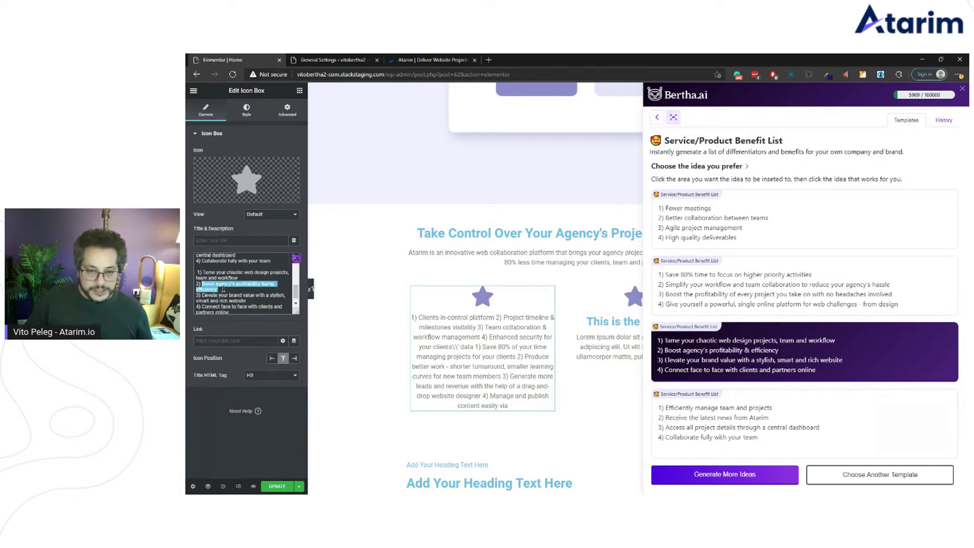
left_click(266, 241)
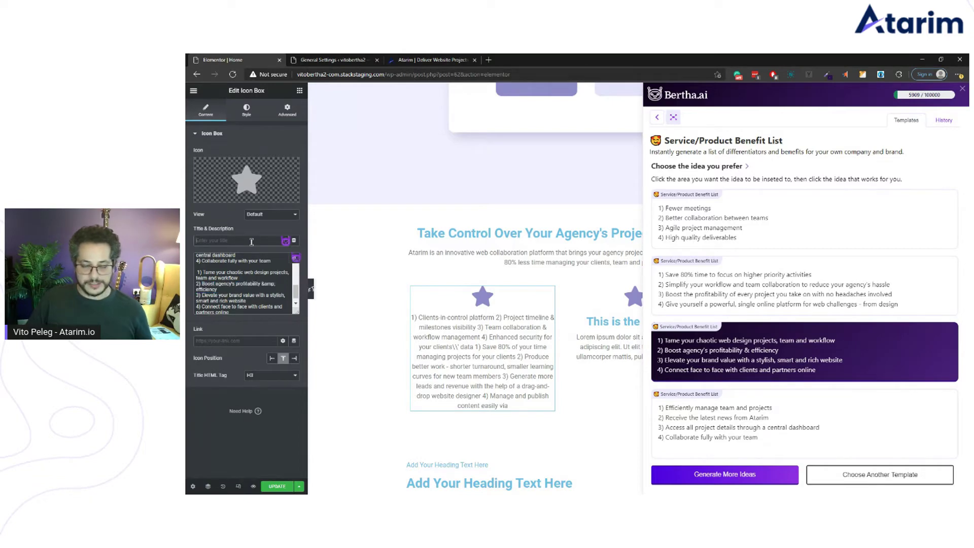
key("ctrl+v")
left_click(263, 241)
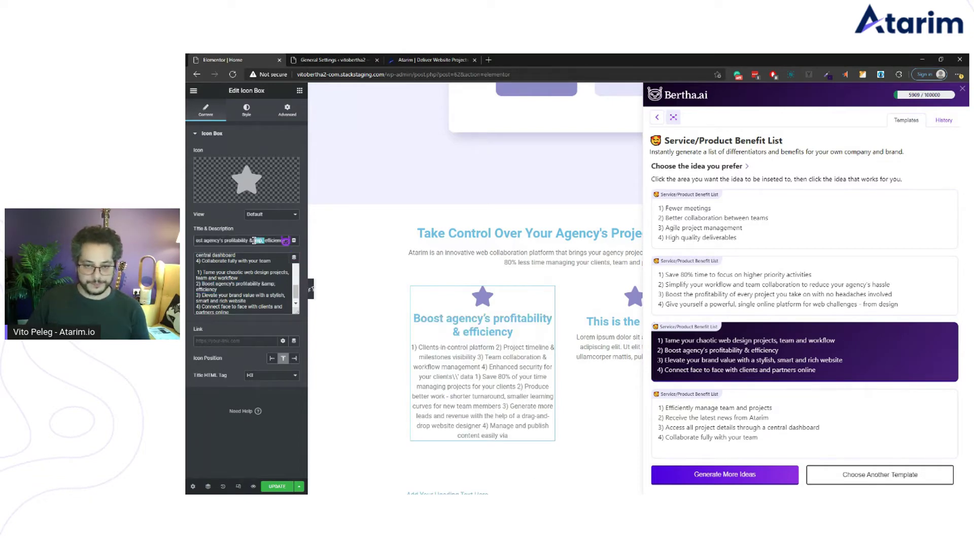
key("BackSpace")
key("BackSpace")
key("BackSpace")
key("BackSpace")
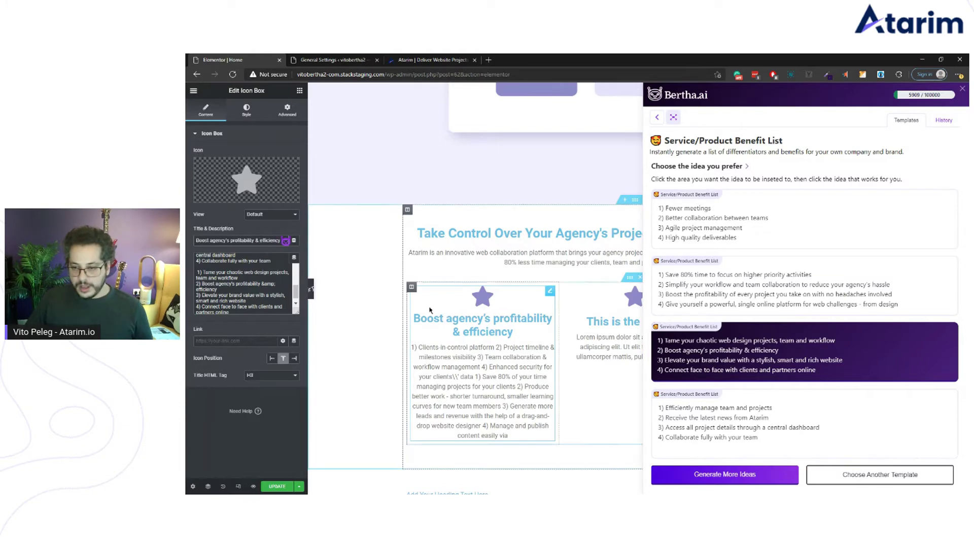
Step: Copy "Efficiently manage team and projects" from the first icon box's description and make it the second icon box's title
scroll(238, 283, "up", 1)
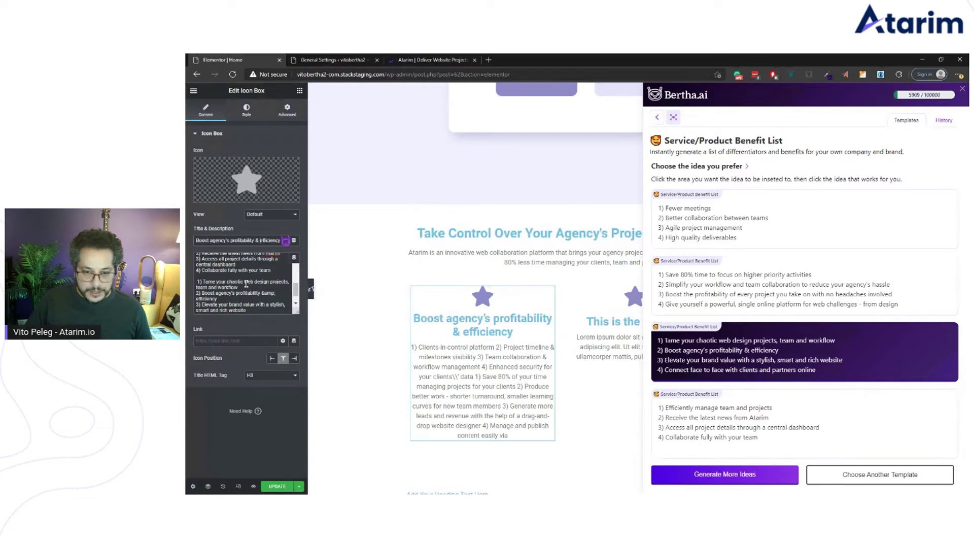
scroll(246, 284, "up", 3)
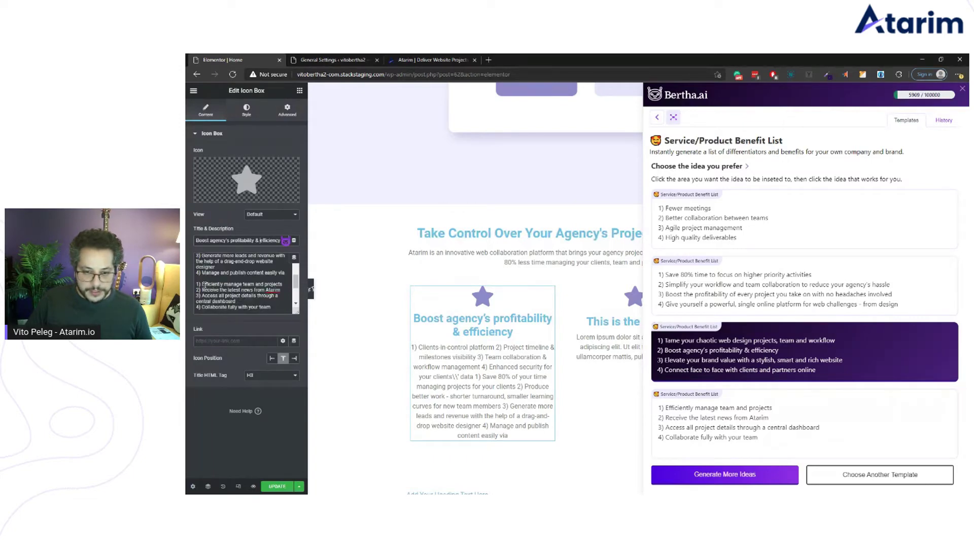
scroll(221, 283, "up", 1)
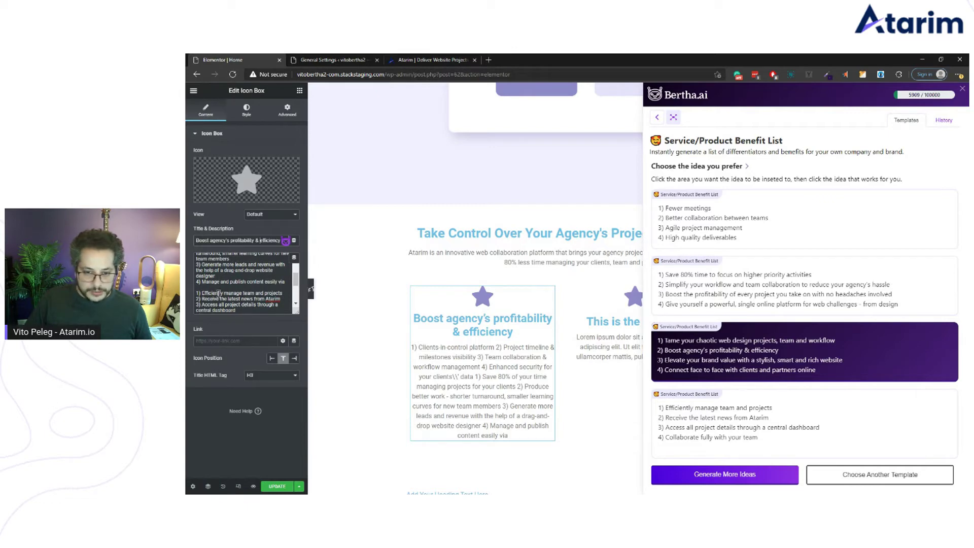
left_click_drag(202, 292, 280, 295)
key("ctrl+c")
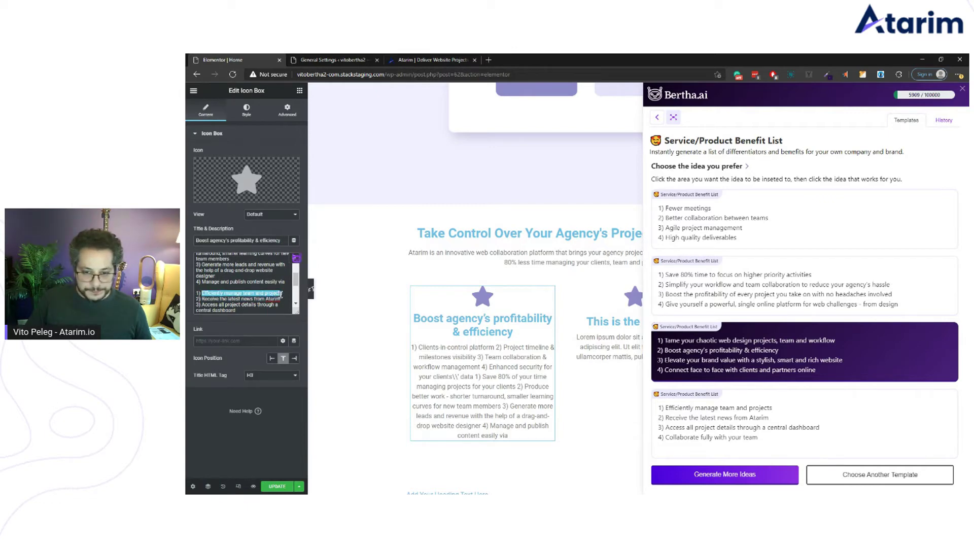
left_click(605, 346)
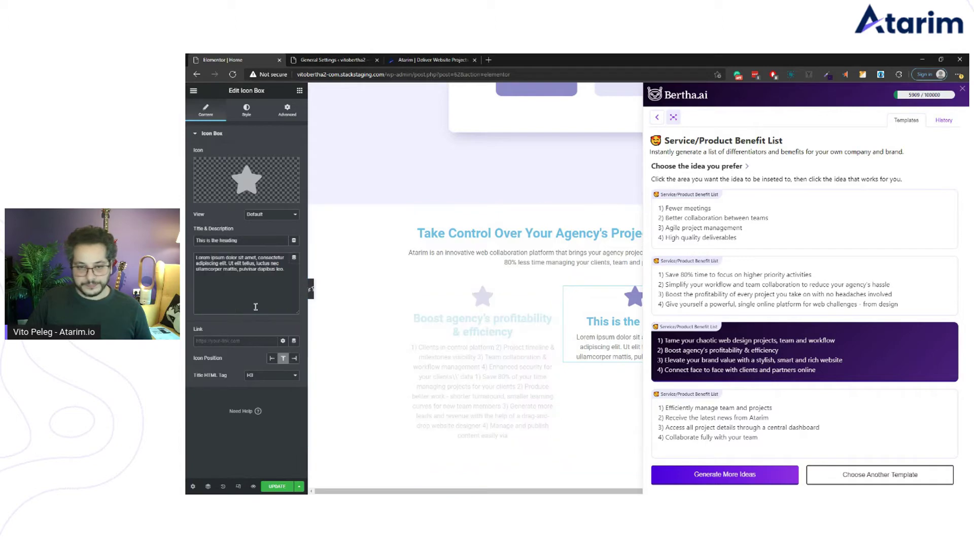
triple_click(246, 242)
key("ctrl+v")
Step: Copy "Save 80% of your time managing projects for your clients" from the first icon box's description and make it the third icon box's title
left_click(477, 374)
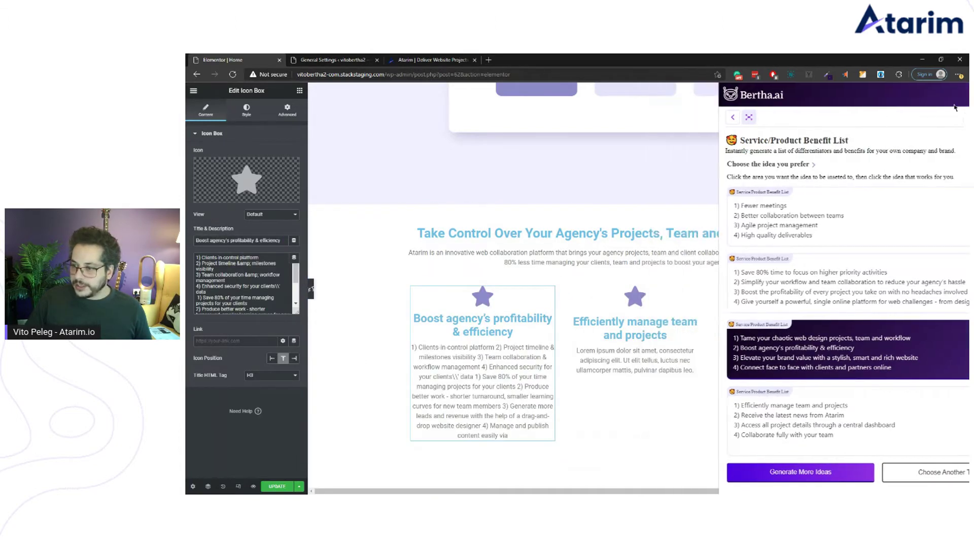
left_click(963, 88)
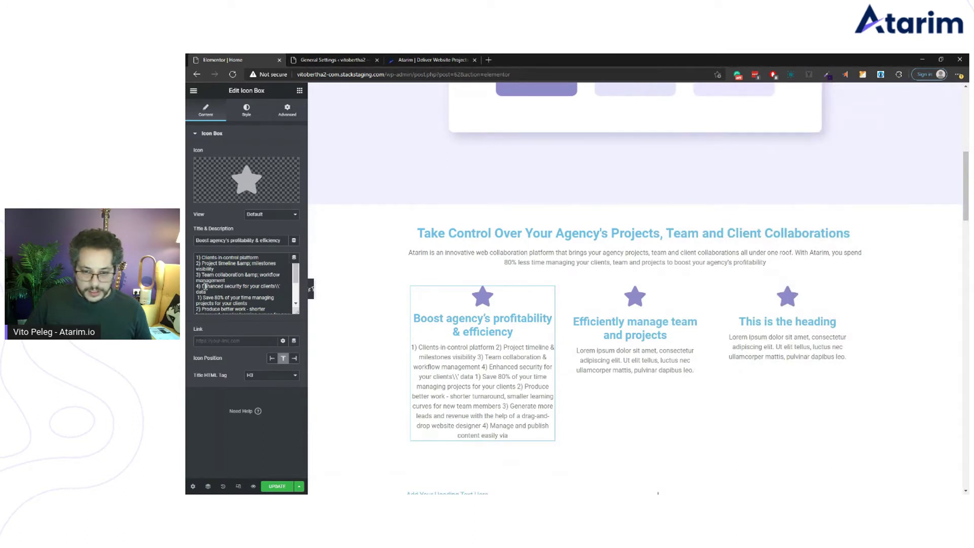
scroll(218, 289, "down", 3)
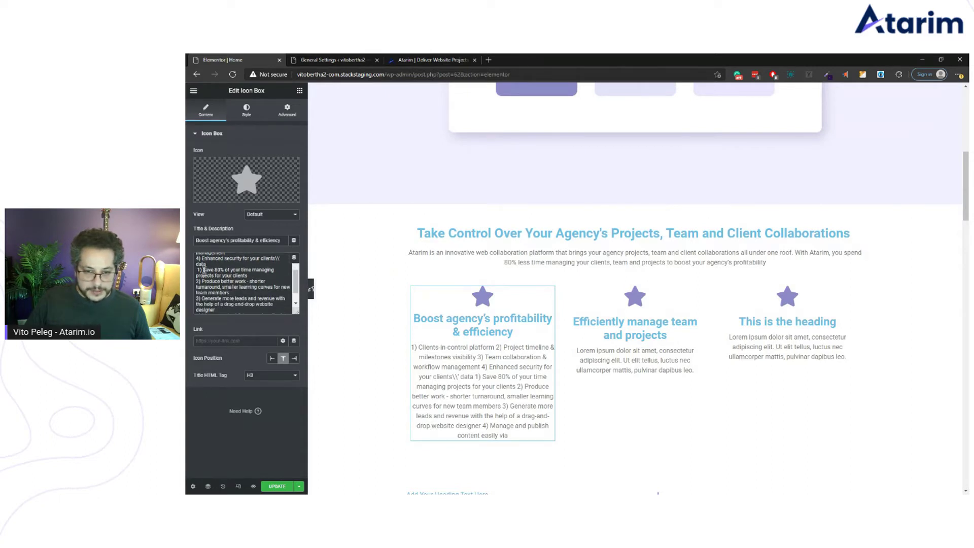
left_click_drag(203, 270, 246, 275)
key("ctrl+c")
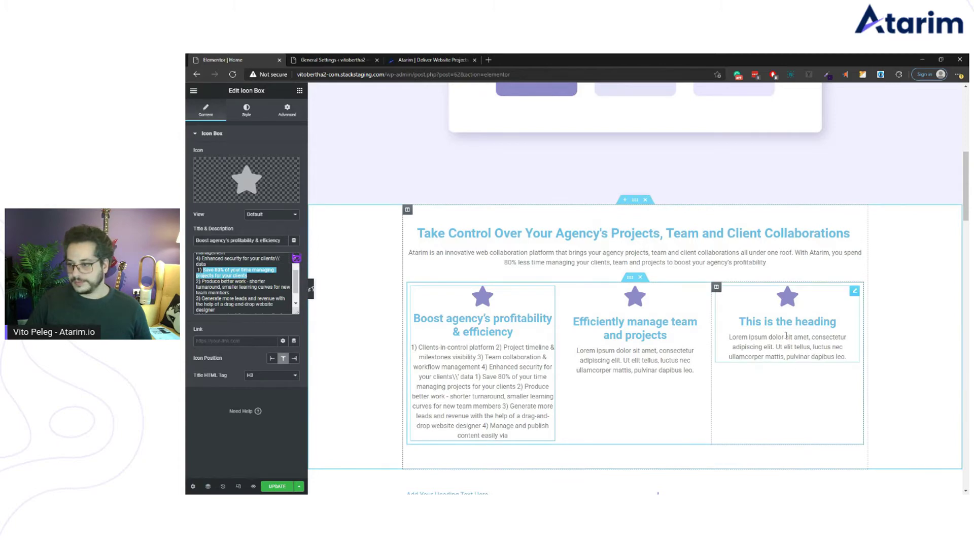
left_click(791, 350)
triple_click(250, 241)
key("ctrl+v")
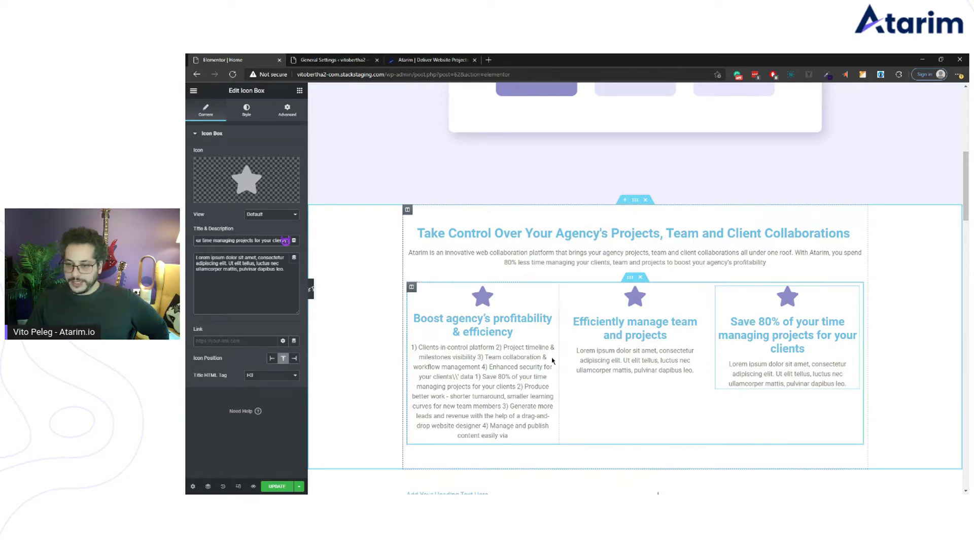
Step: Reword the third icon box's title as "Save 80% of your project completion time"
left_click(498, 330)
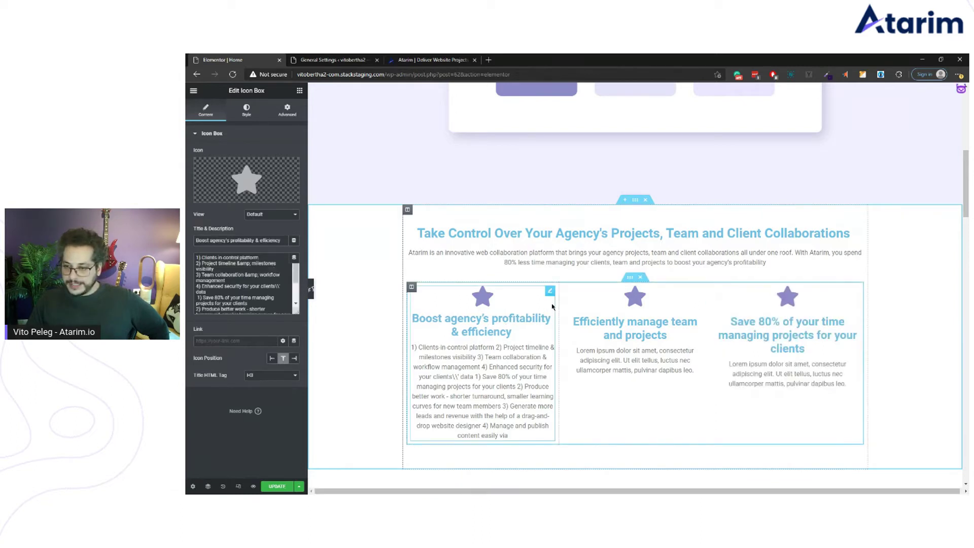
left_click(782, 359)
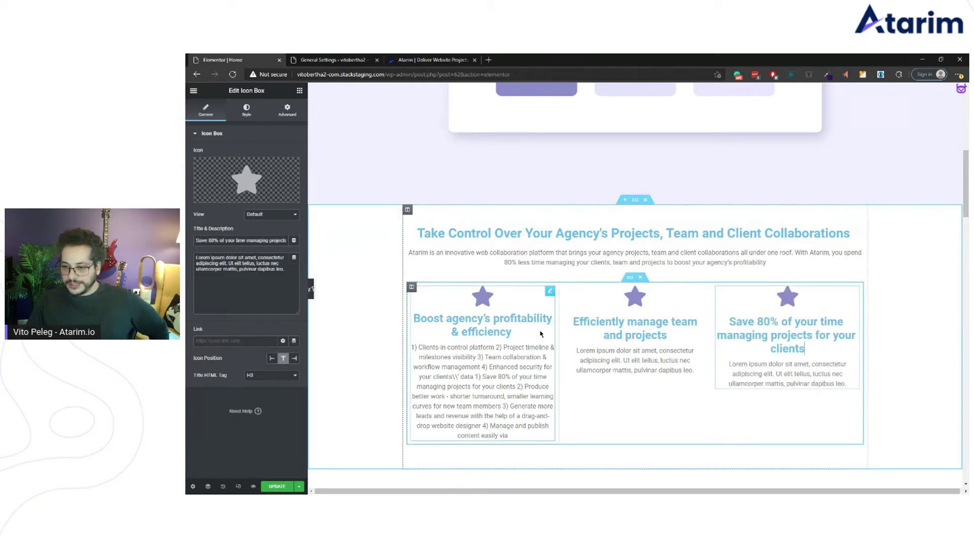
left_click(258, 241)
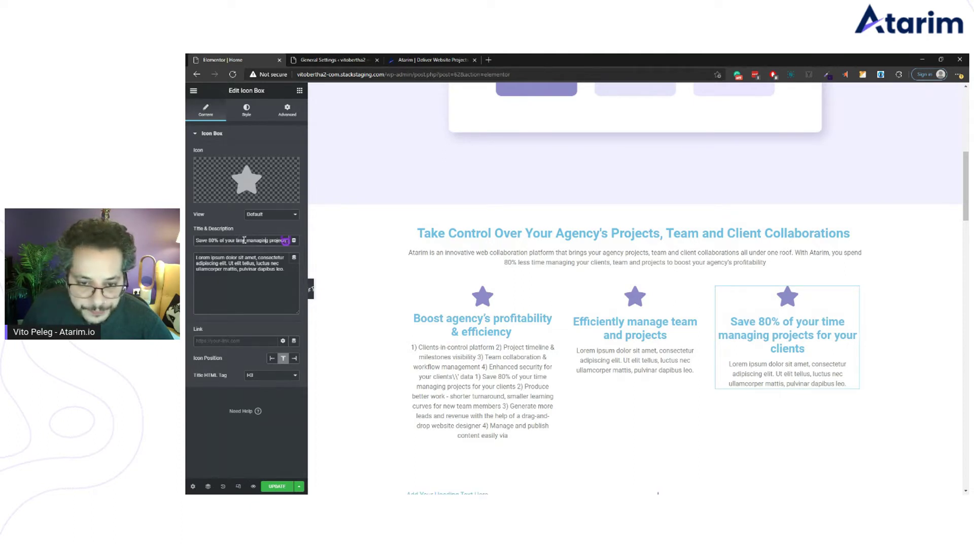
left_click_drag(241, 240, 315, 241)
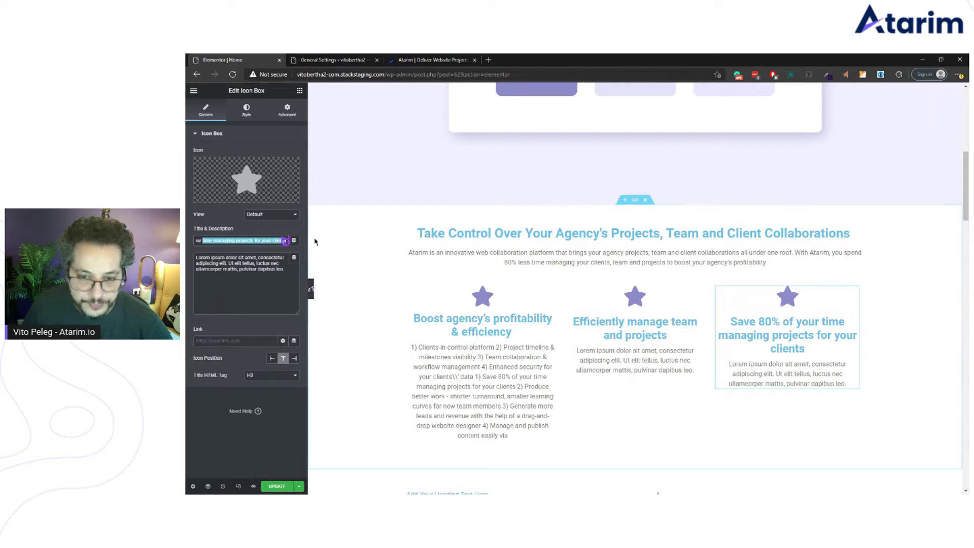
type("pr")
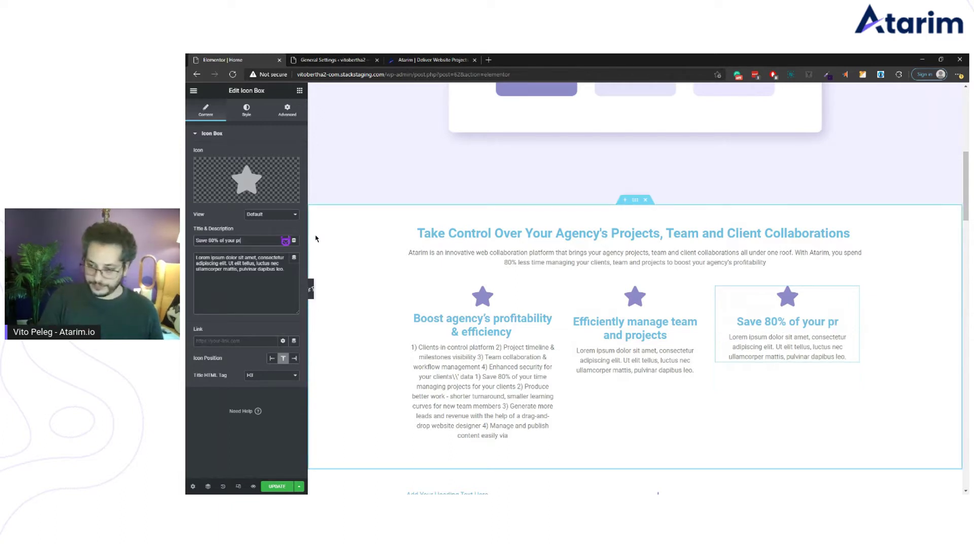
type("oject comp")
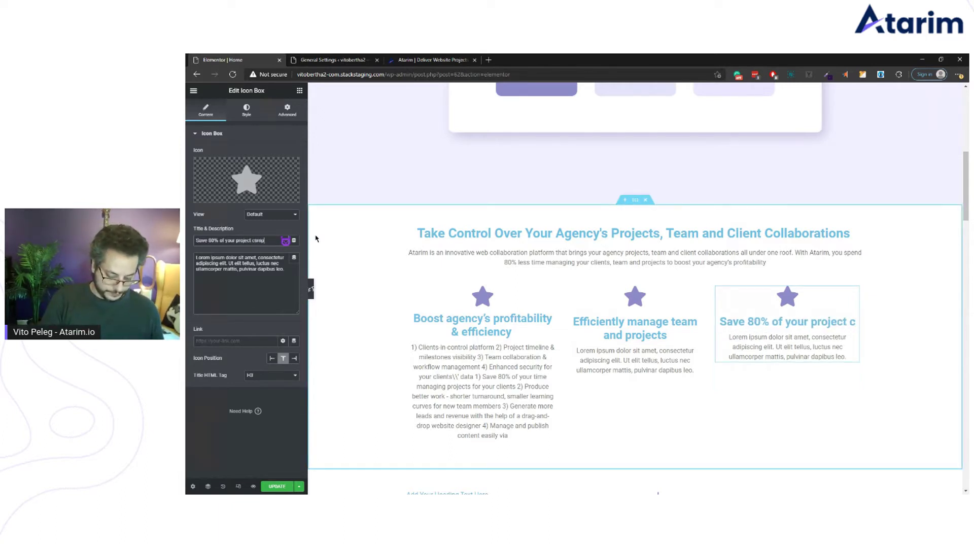
type("leteion time")
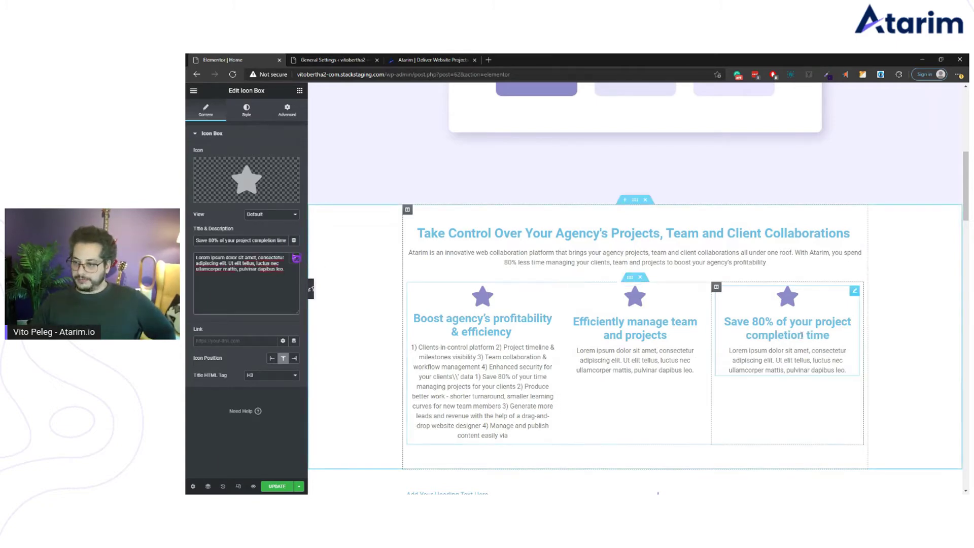
Step: Clear all the benefit list text from the first icon box's description
left_click(483, 366)
left_click(277, 300)
key("ctrl+a")
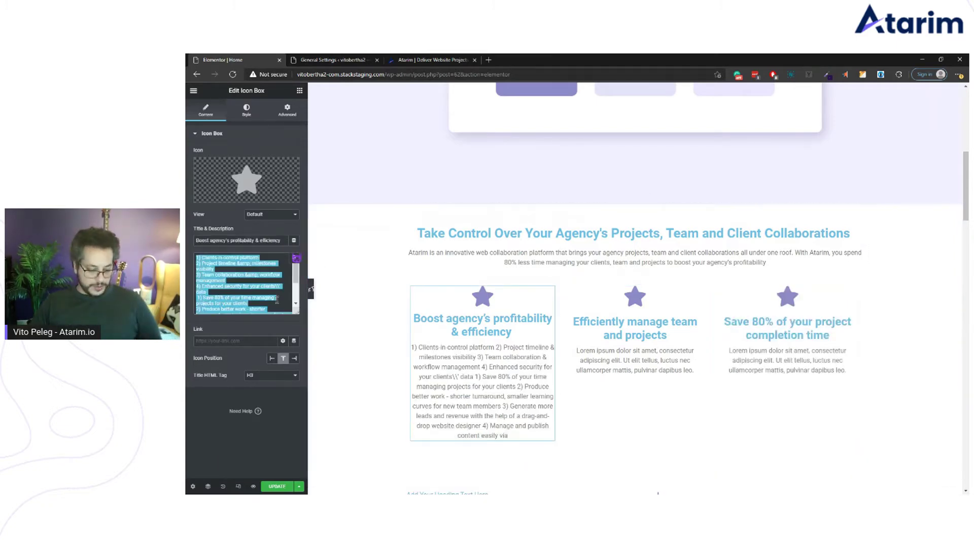
key("BackSpace")
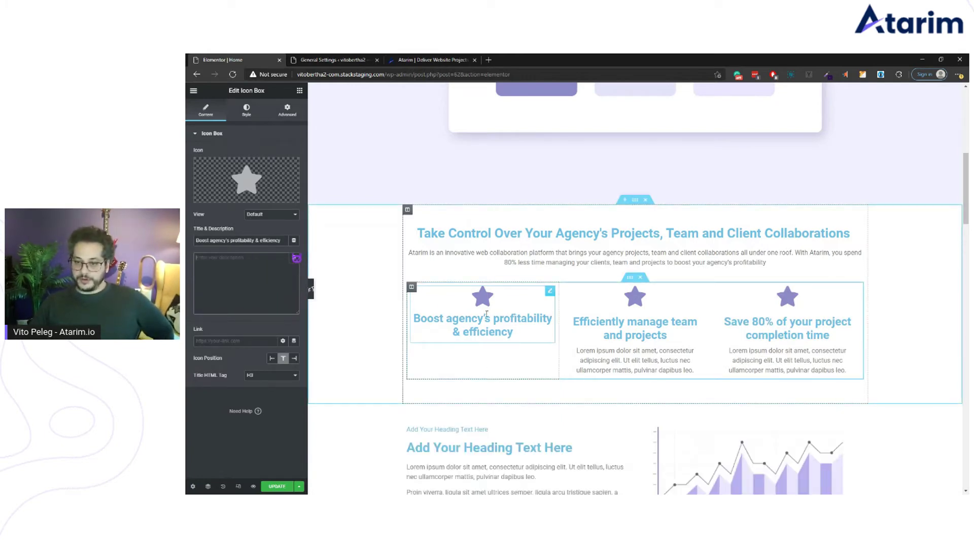
Step: Generate Title to Benefit Sections ideas in Bertha for the first icon box's title, "Boost agency's profitability & efficiency"
left_click(296, 258)
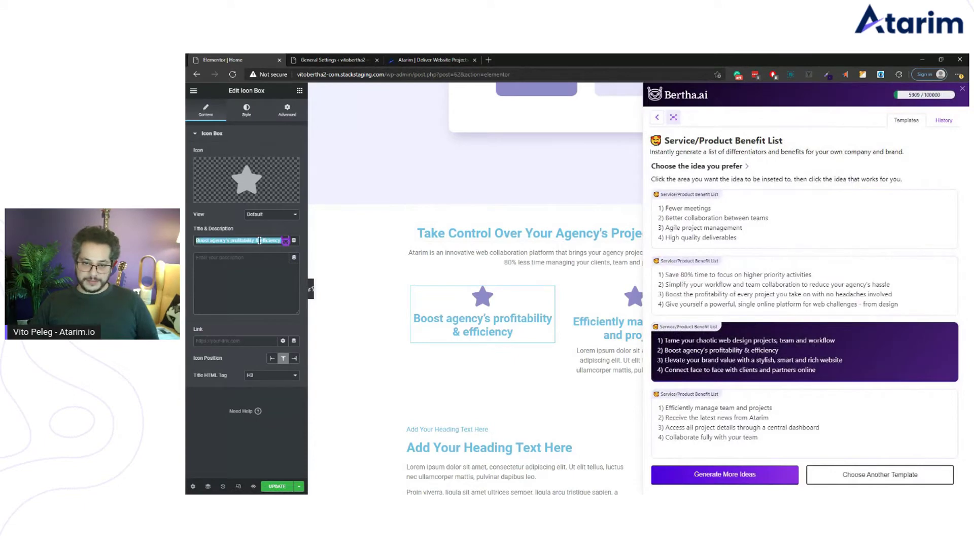
left_click(867, 475)
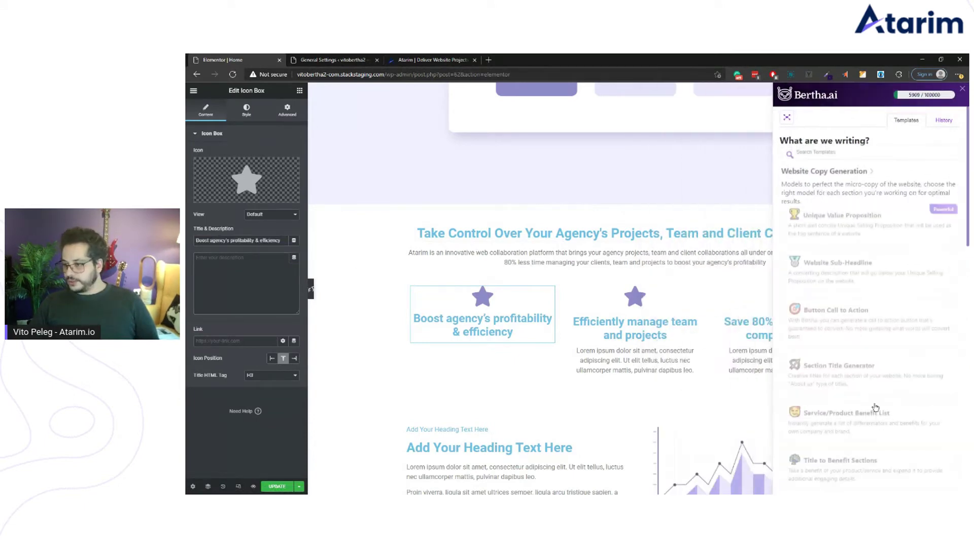
scroll(892, 347, "down", 2)
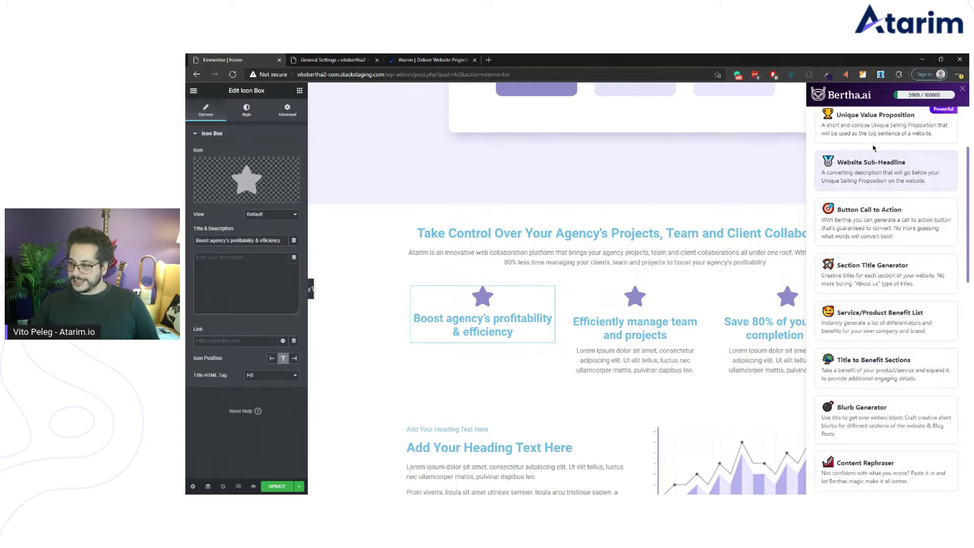
scroll(877, 228, "up", 2)
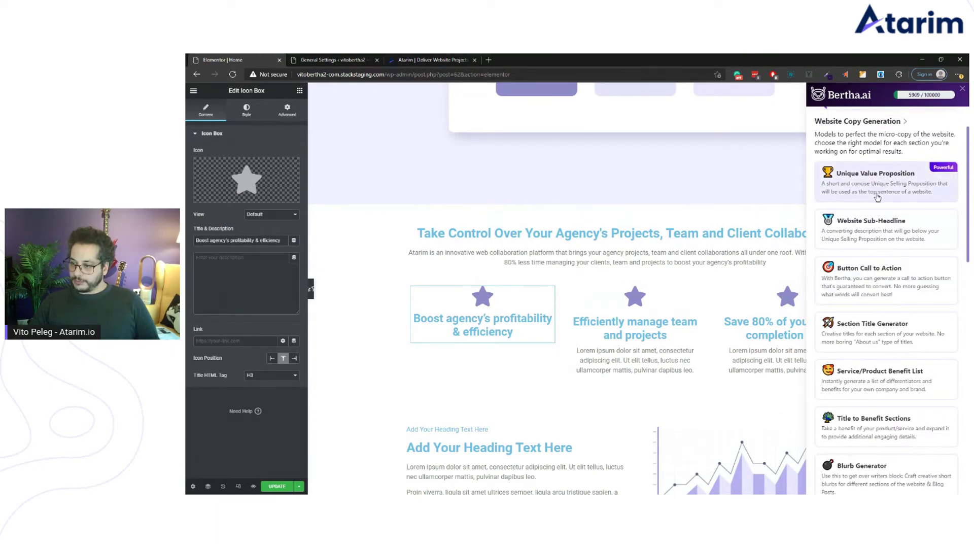
scroll(877, 398, "down", 2)
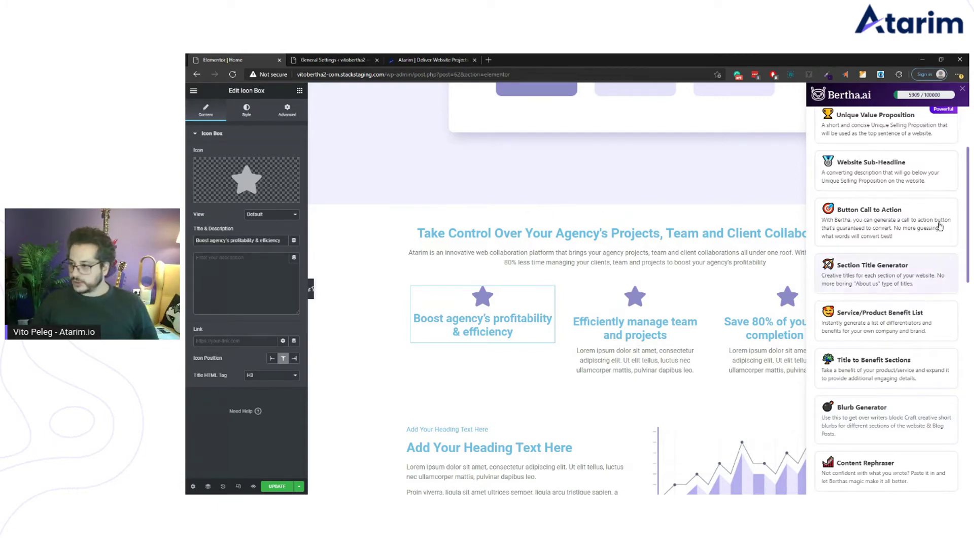
scroll(748, 359, "down", 3)
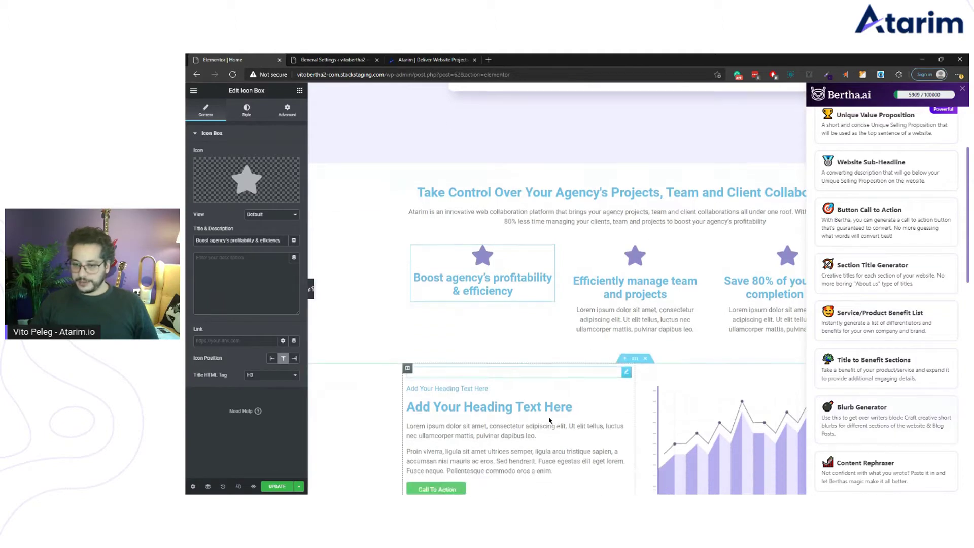
scroll(747, 358, "up", 3)
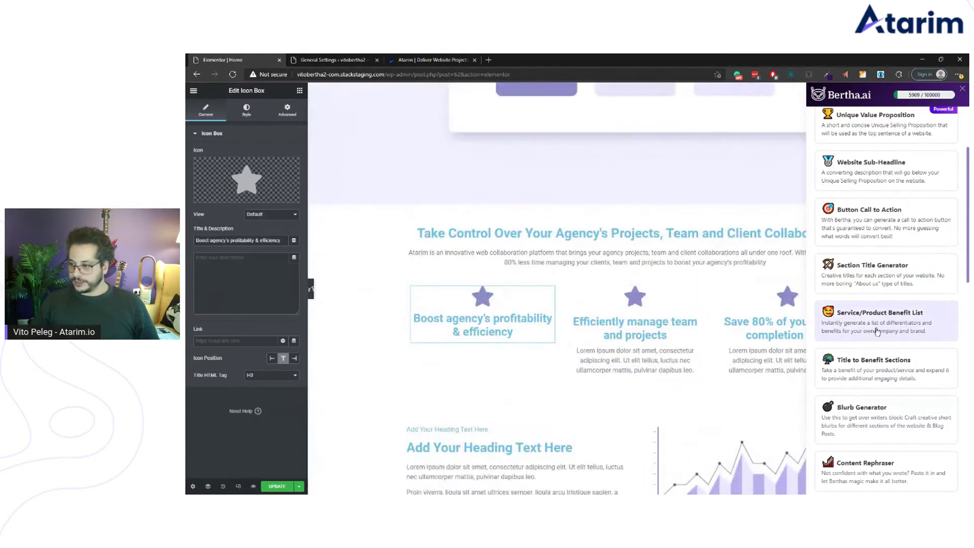
left_click(880, 368)
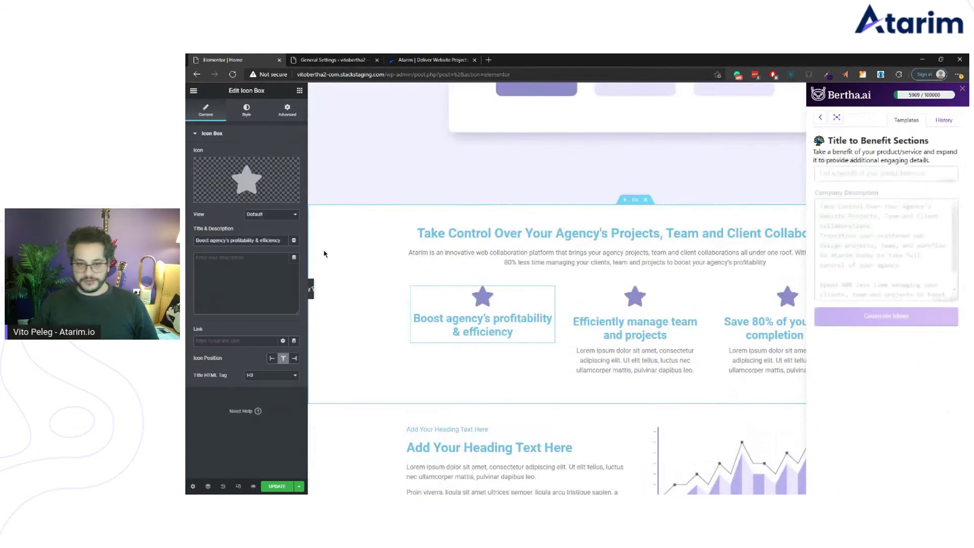
left_click(857, 187)
type("Boost agency's profitability & efficiency")
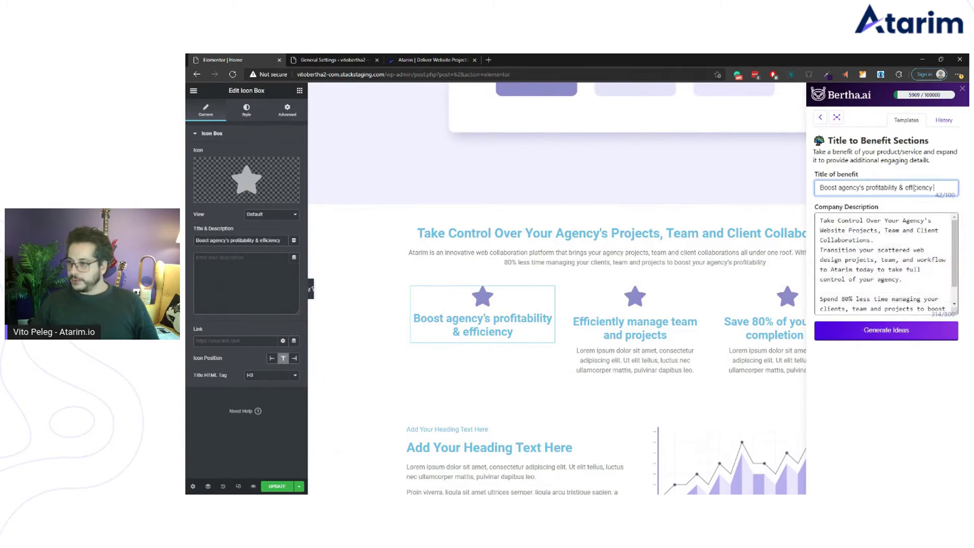
left_click(912, 330)
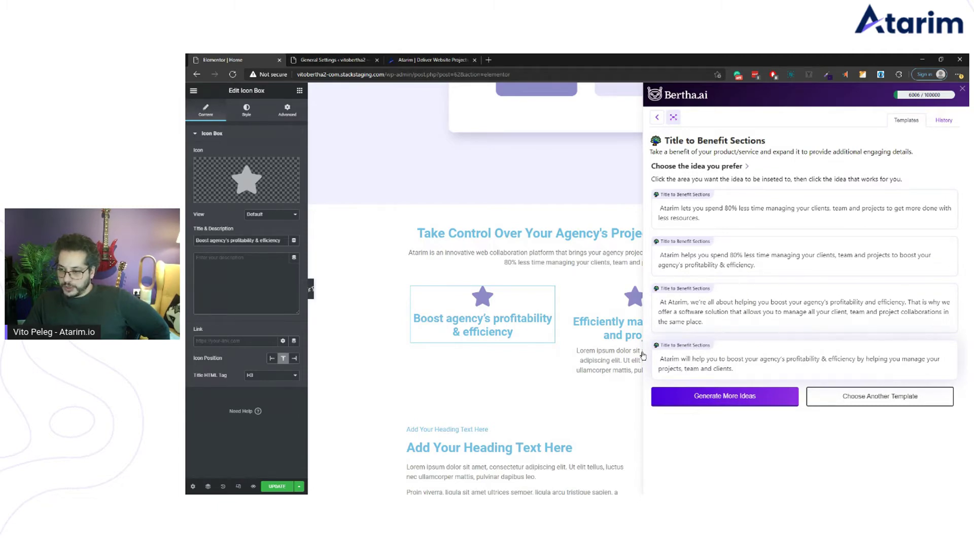
Step: Insert the "Atarim will help you to boost your agency's profitability & efficiency" idea as the first icon box's description, removing the stray "amp;" code
left_click(721, 359)
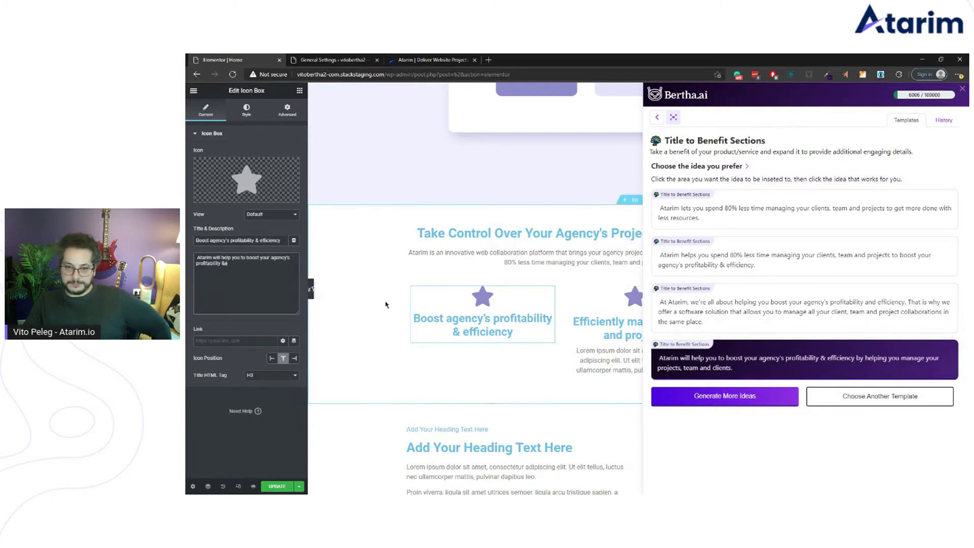
left_click(266, 283)
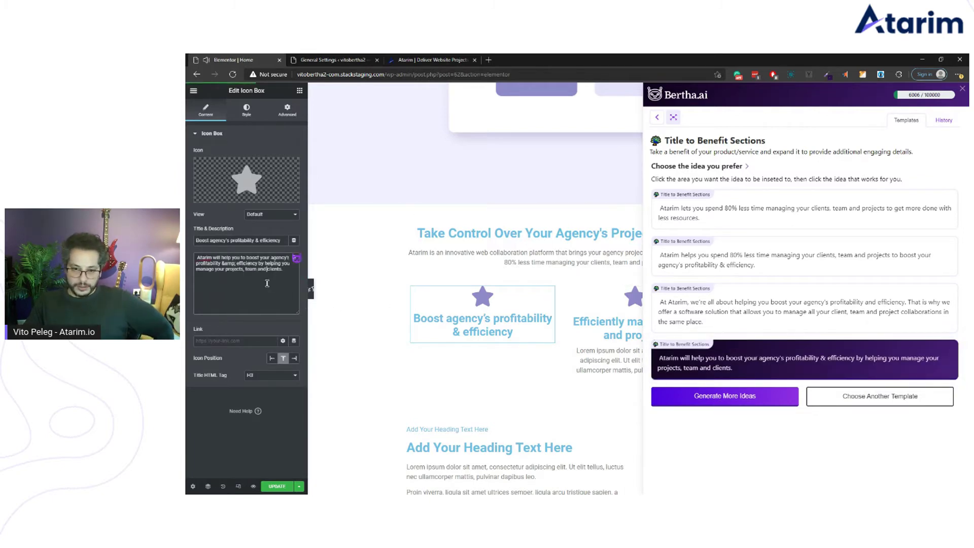
left_click(235, 263)
key("BackSpace")
key("BackSpace")
key("BackSpace")
key("BackSpace")
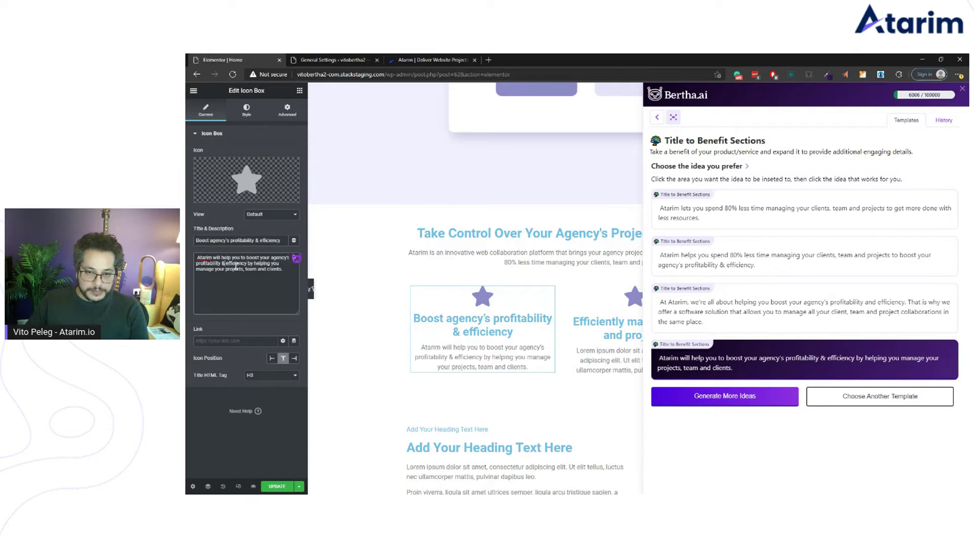
left_click(962, 89)
Step: Generate Title to Benefit Sections ideas in Bertha for the second icon box's title, "Efficiently manage team and projects"
left_click(644, 327)
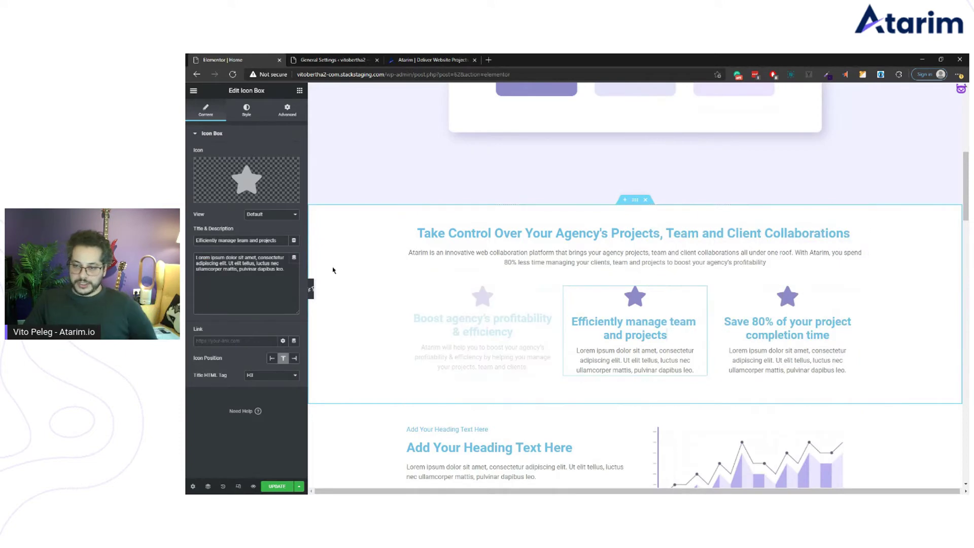
triple_click(279, 244)
left_click(286, 241)
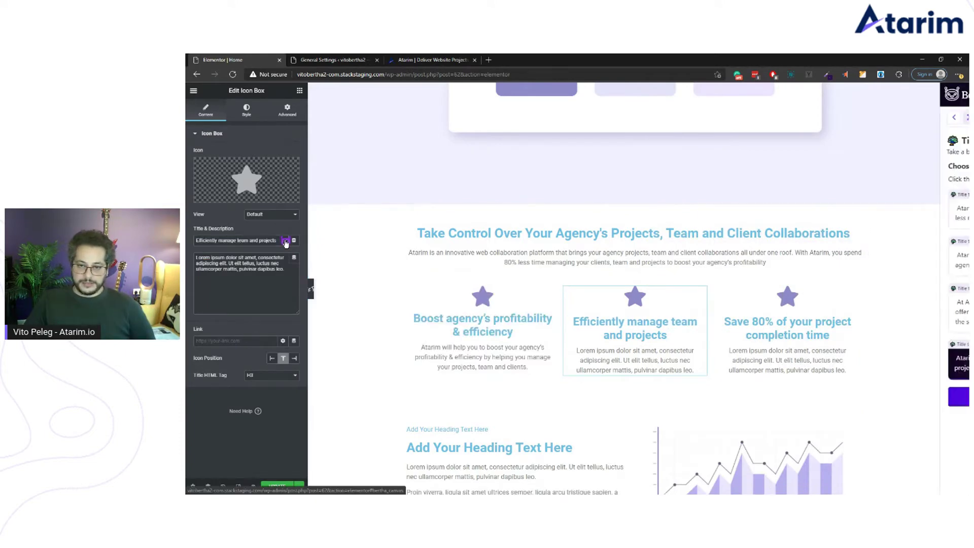
left_click(876, 400)
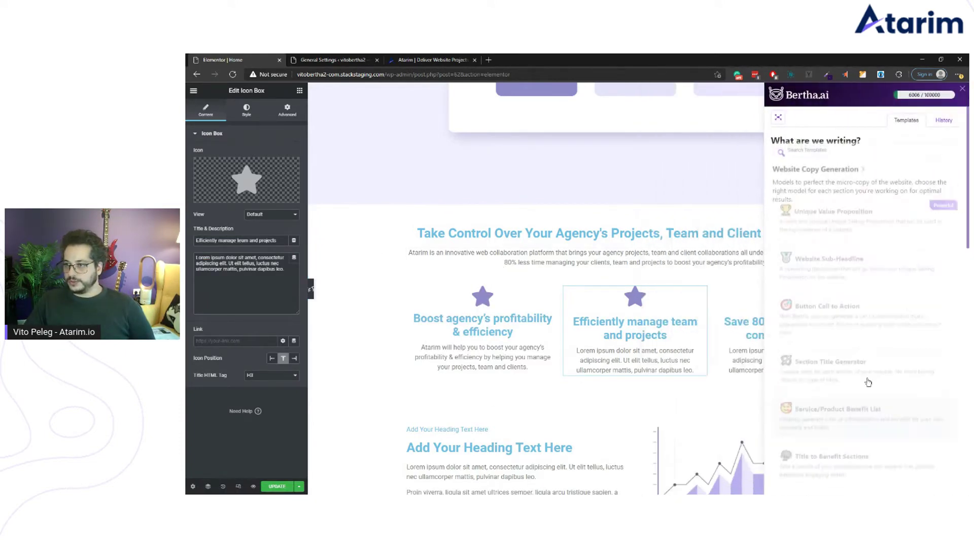
scroll(881, 325, "down", 3)
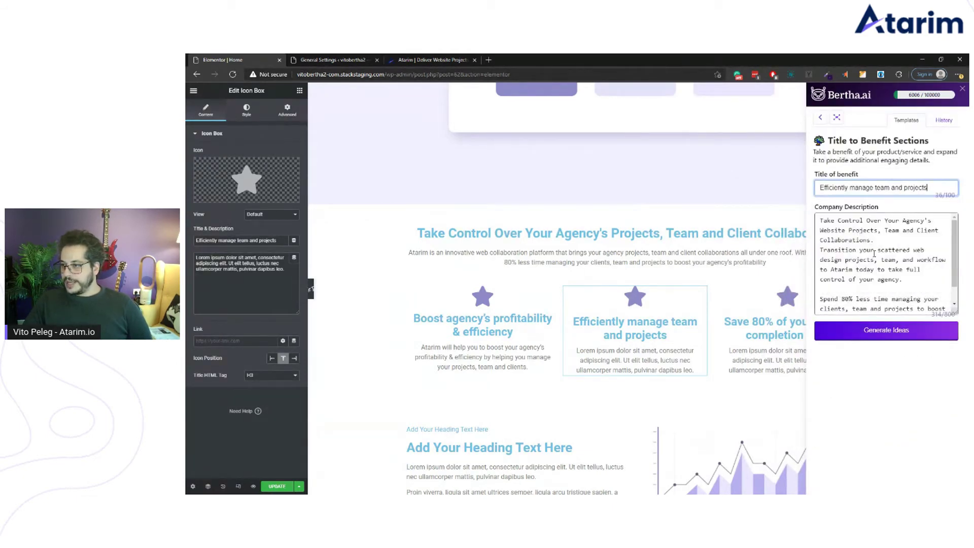
left_click(894, 333)
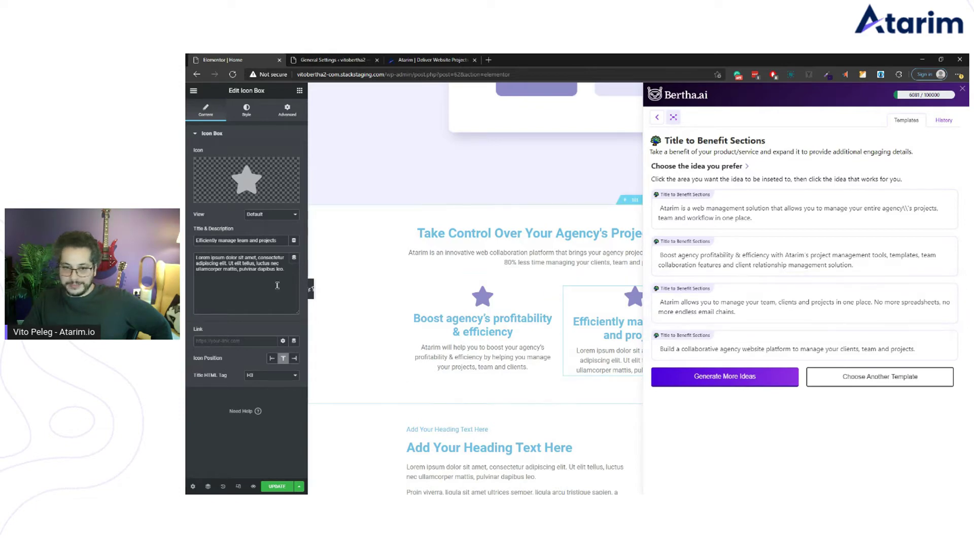
Step: Replace the second icon box's placeholder description with the "Atarim allows you to manage your team, clients and projects in one place" idea
left_click_drag(197, 257, 314, 289)
left_click(804, 306)
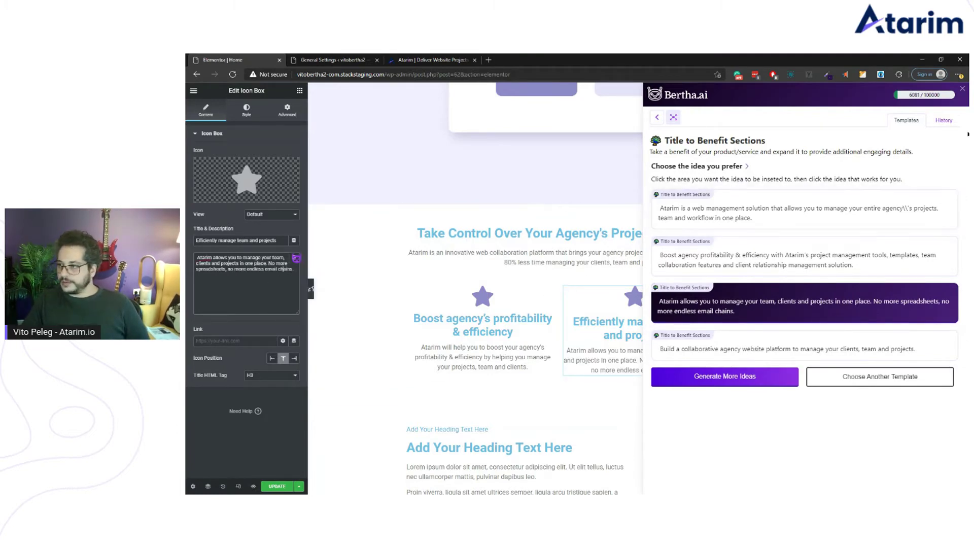
left_click(962, 89)
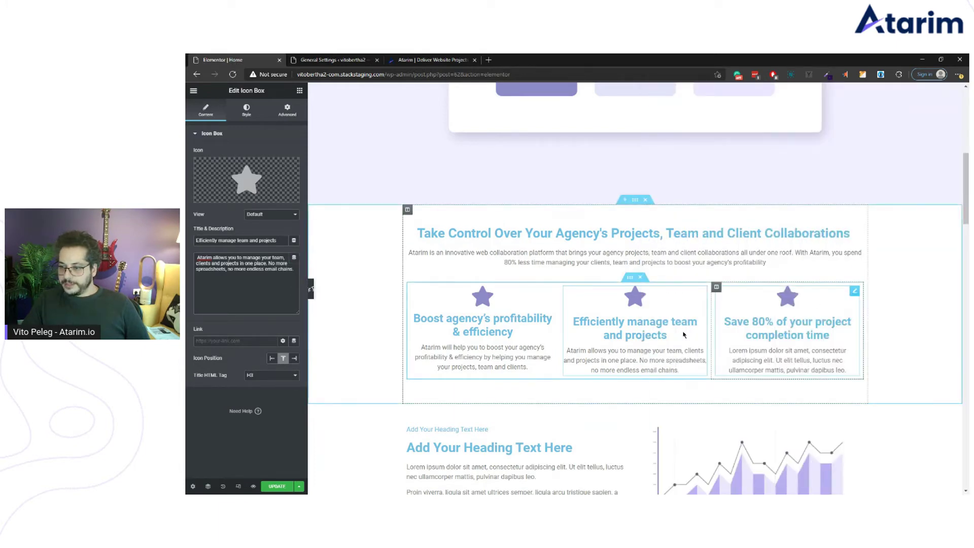
Step: Change "Save" to "Drop" in the third icon box's title, making it "Drop 80% of your project completion time"
left_click(817, 335)
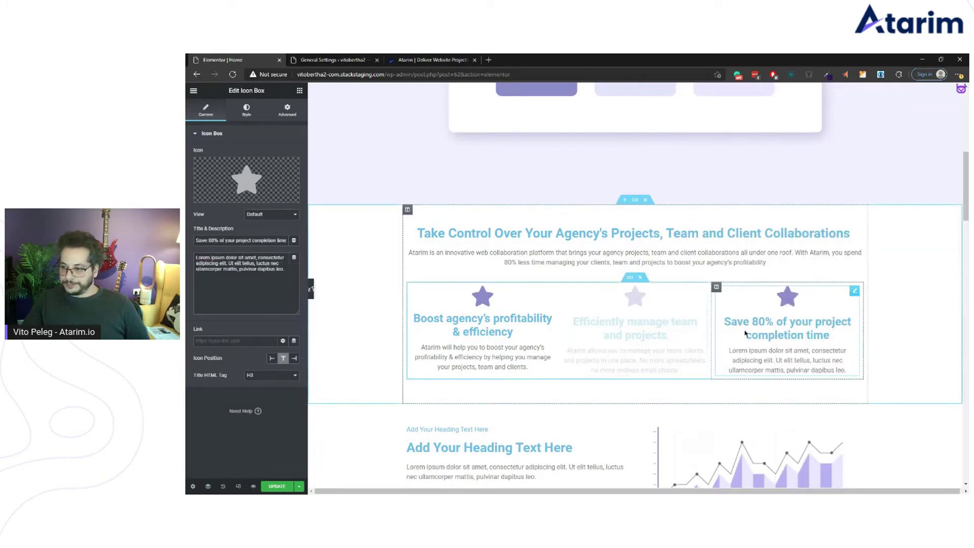
triple_click(269, 240)
key("ctrl+c")
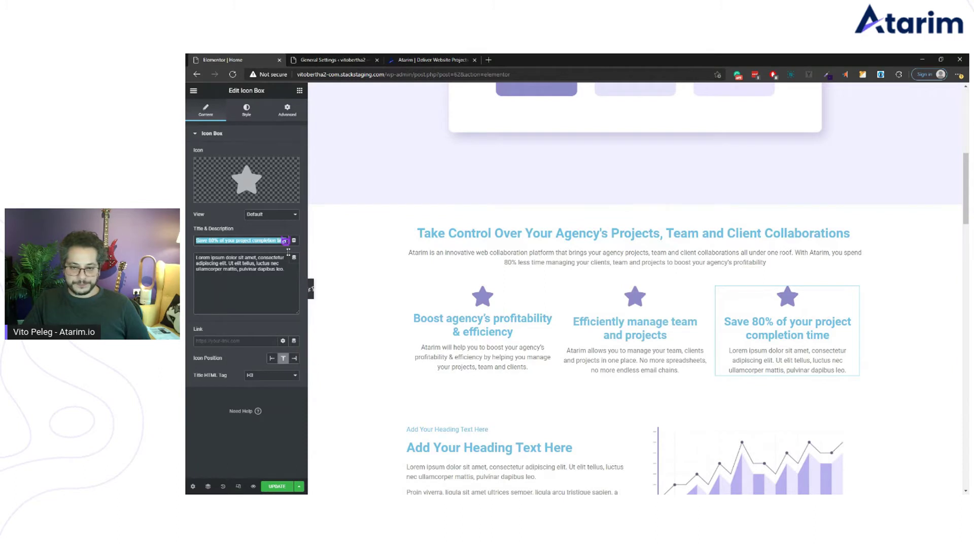
left_click(207, 240)
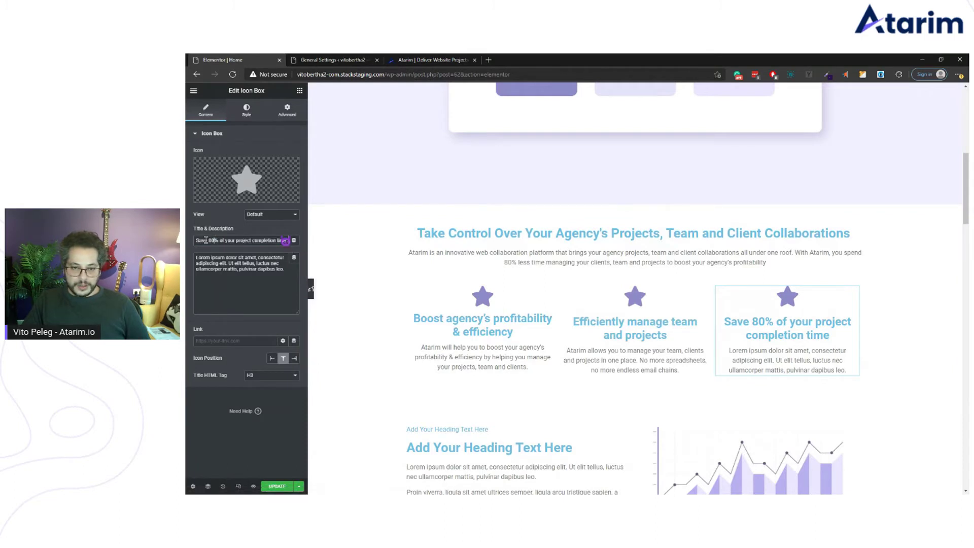
type("Drop")
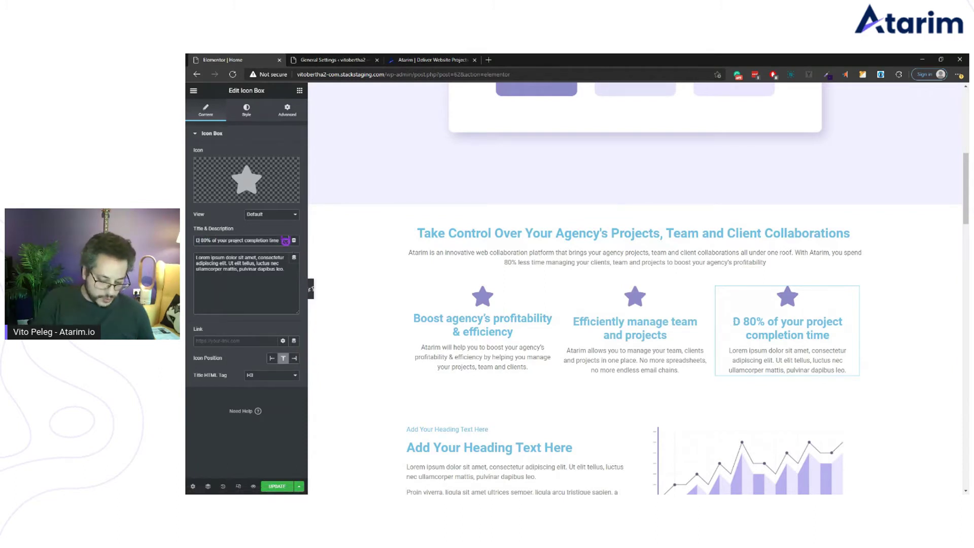
Step: Generate Title to Benefit Sections ideas in Bertha for the third icon box's title, "Drop 80% of your project completion time"
left_click(286, 241)
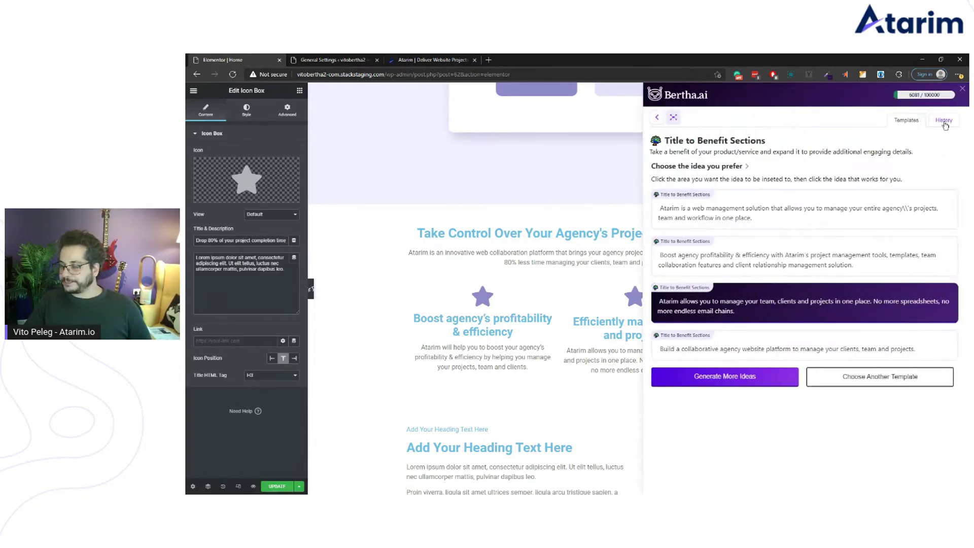
left_click(896, 384)
scroll(883, 305, "down", 5)
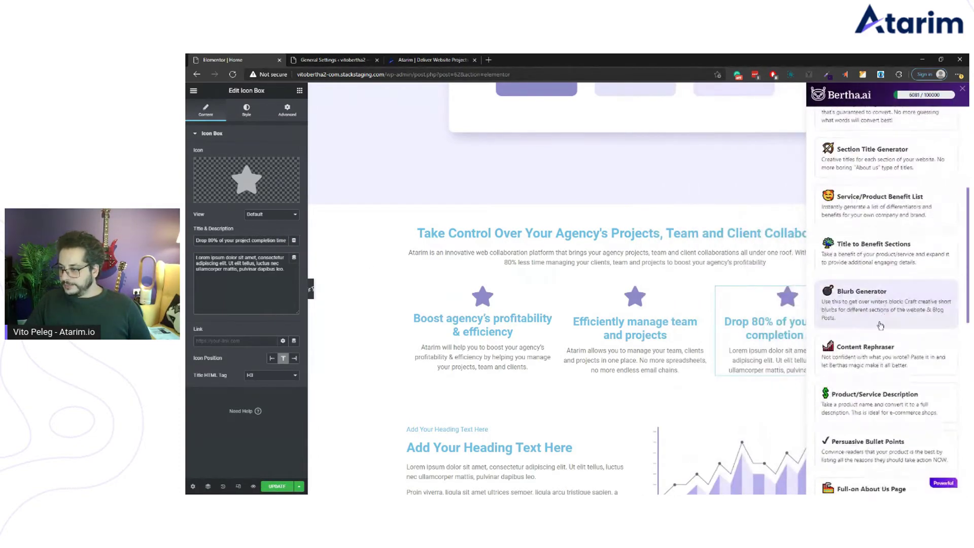
left_click(854, 212)
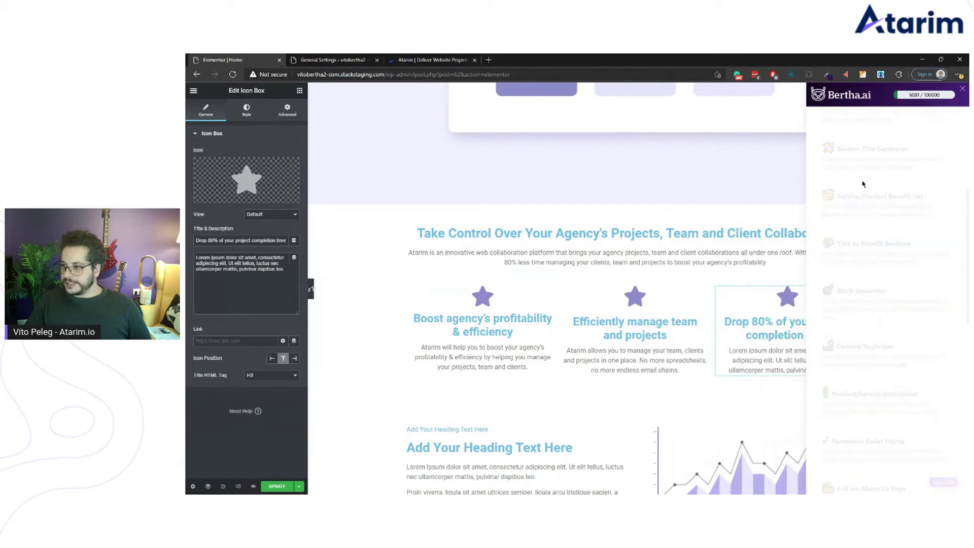
left_click(891, 187)
key("ctrl+v")
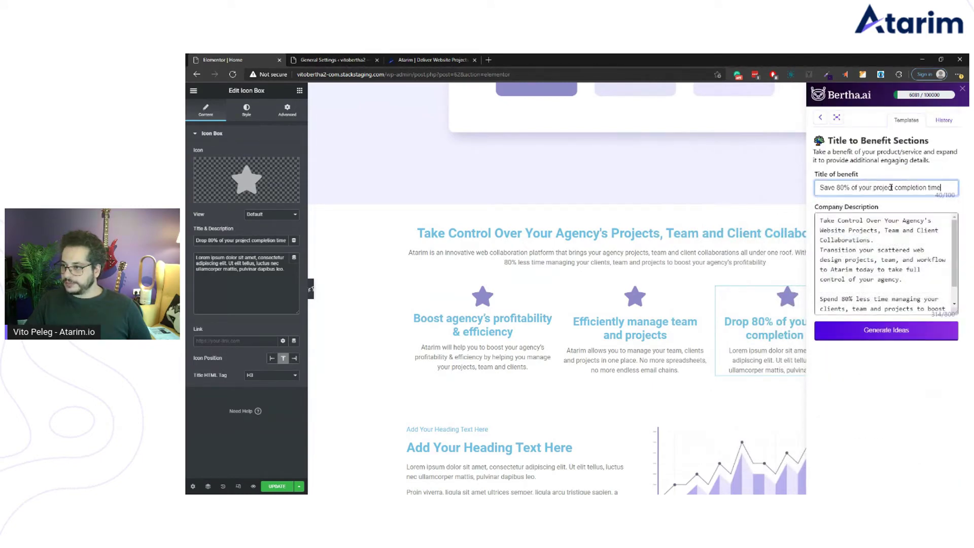
double_click(826, 187)
type("Drop")
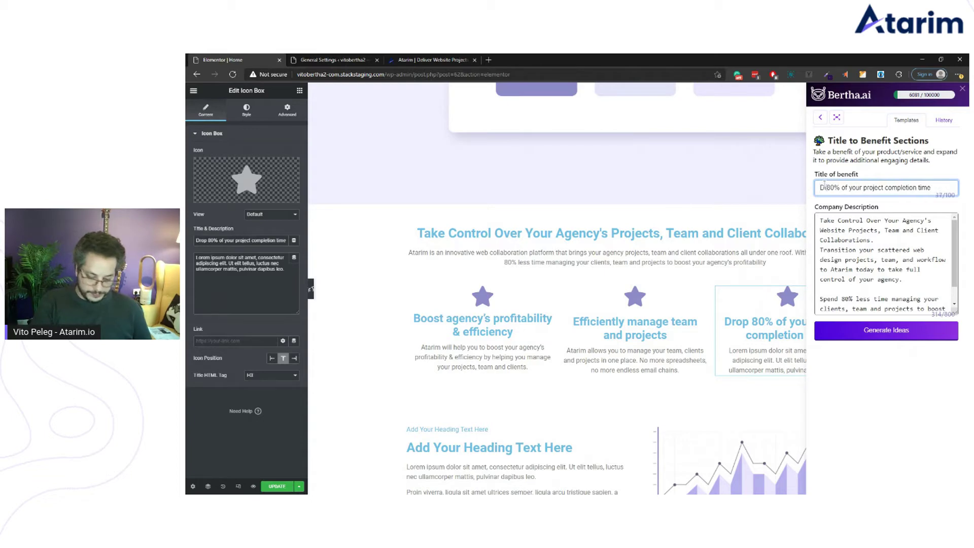
left_click(886, 330)
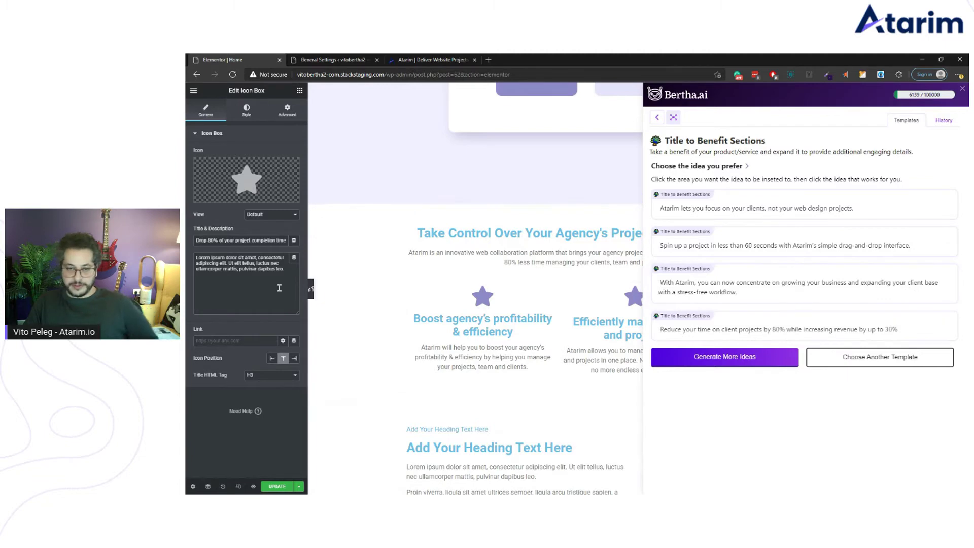
Step: Replace the third icon box's placeholder description with the "With Atarim, you can now concentrate on growing your business" idea and close Bertha
left_click(243, 284)
left_click(750, 284)
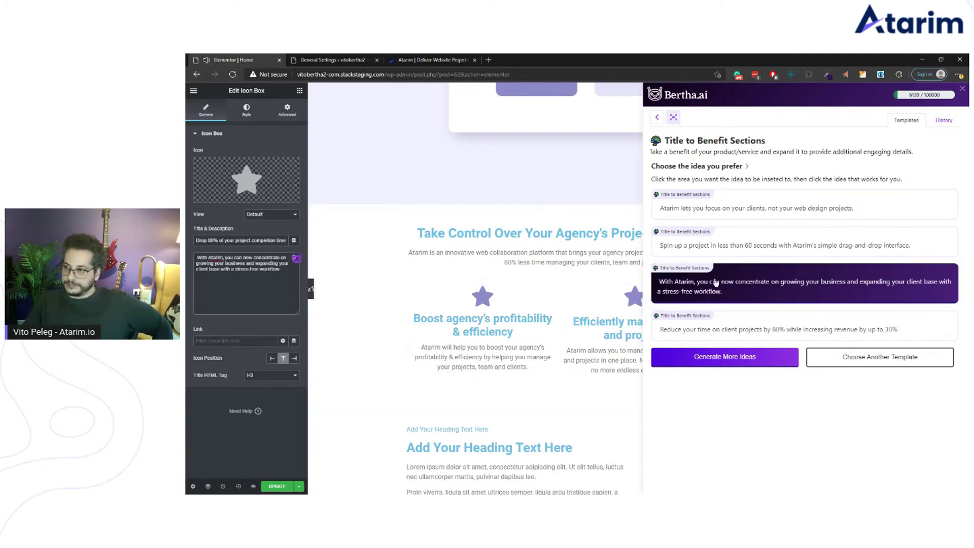
left_click(962, 89)
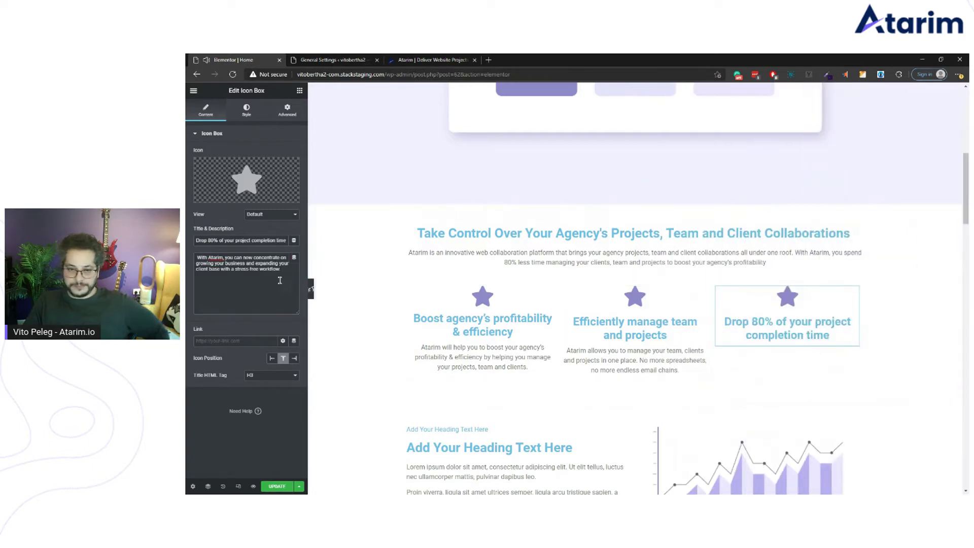
Step: Replace the main heading beside the chart image with "Visual Collaboration Right Inside the Client's Website" and copy the new title
scroll(679, 269, "down", 3)
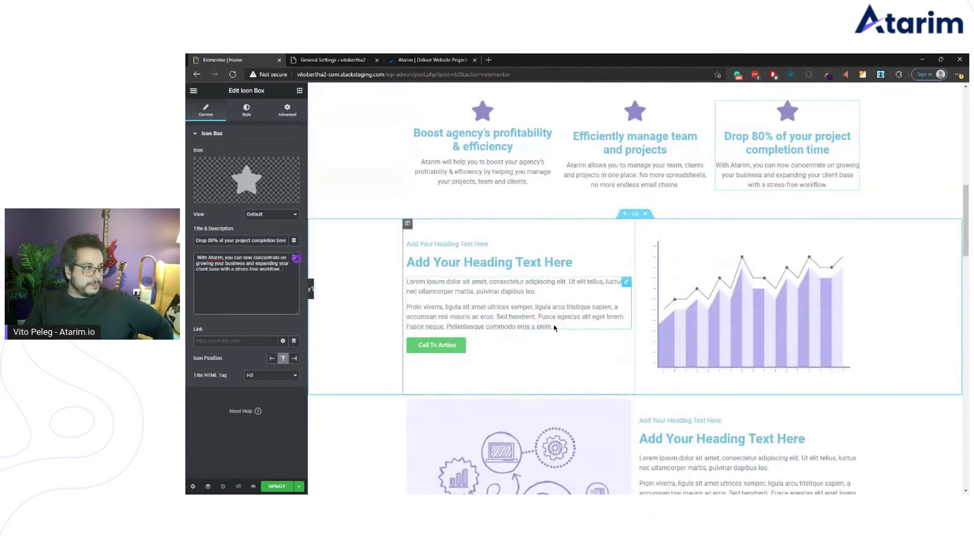
scroll(513, 284, "up", 8)
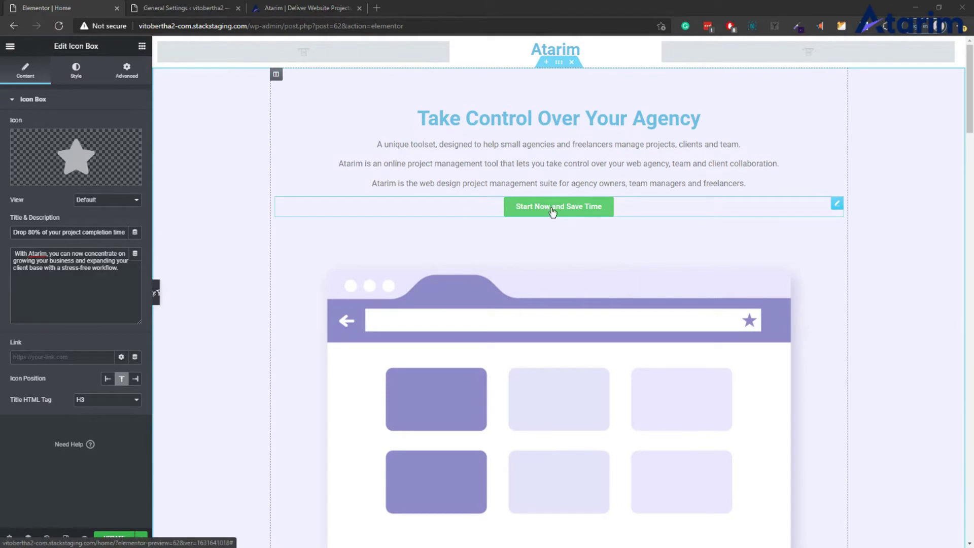
scroll(563, 214, "down", 8)
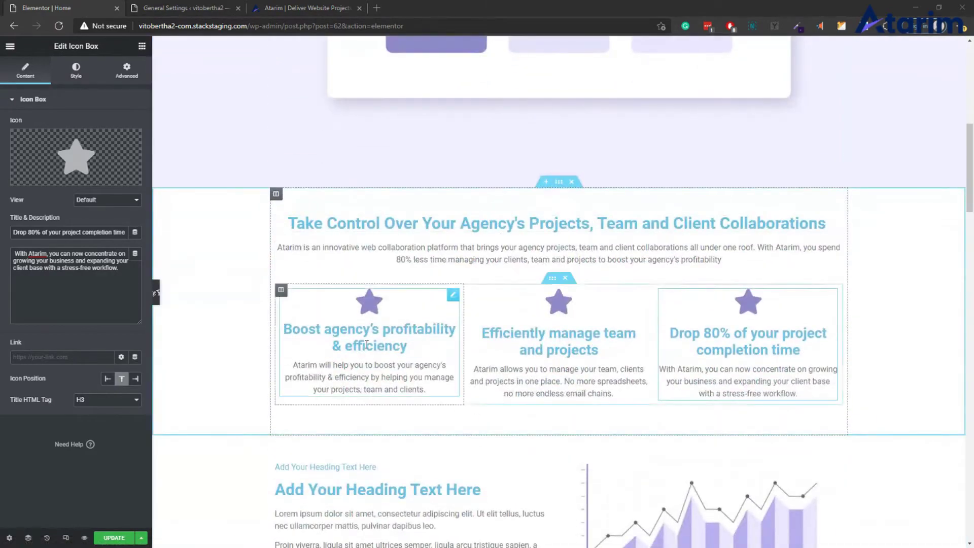
scroll(597, 349, "down", 1)
scroll(598, 349, "down", 10)
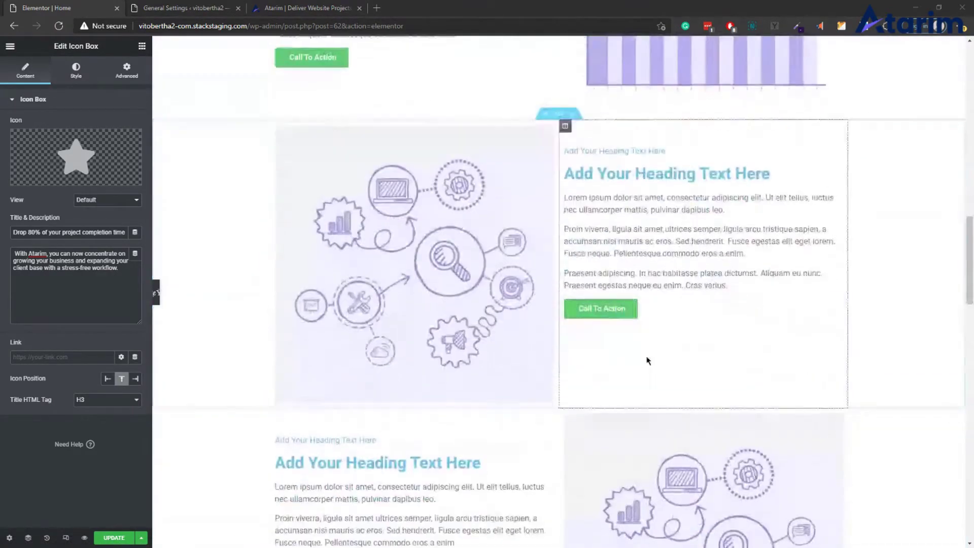
scroll(484, 388, "up", 4)
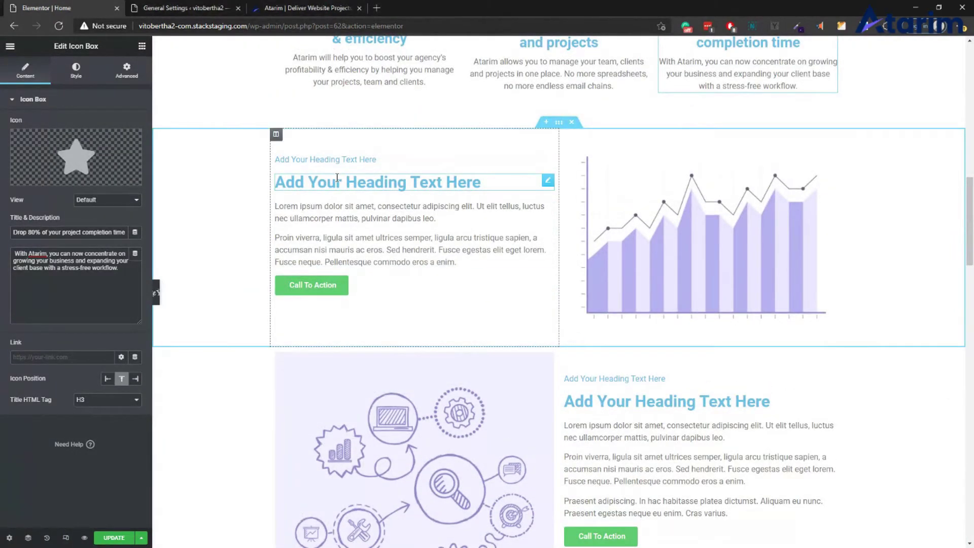
left_click(335, 178)
triple_click(106, 146)
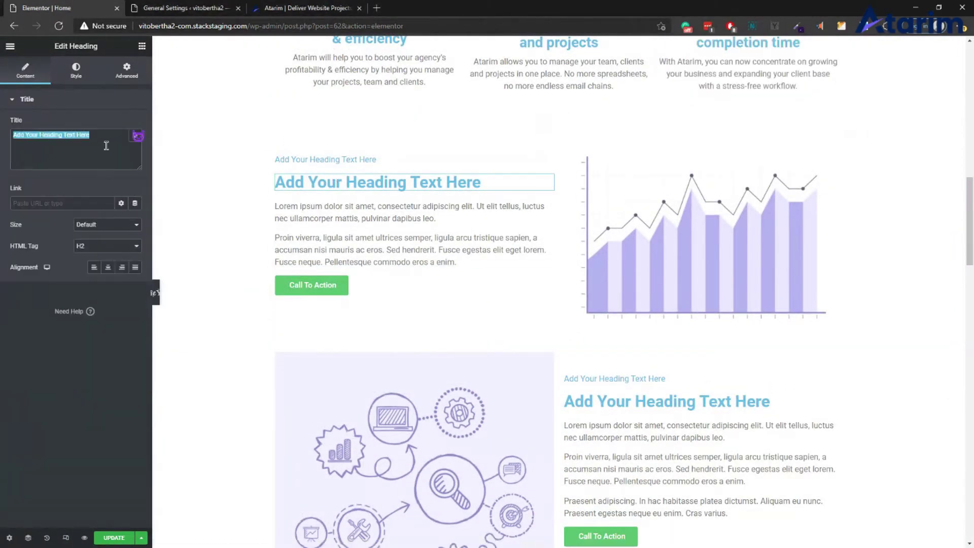
key("BackSpace")
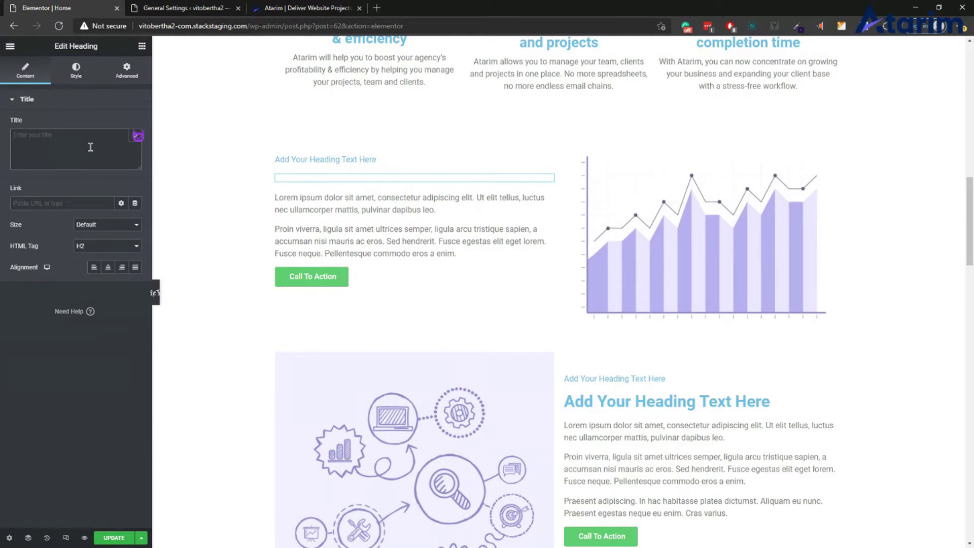
type("Visual Col")
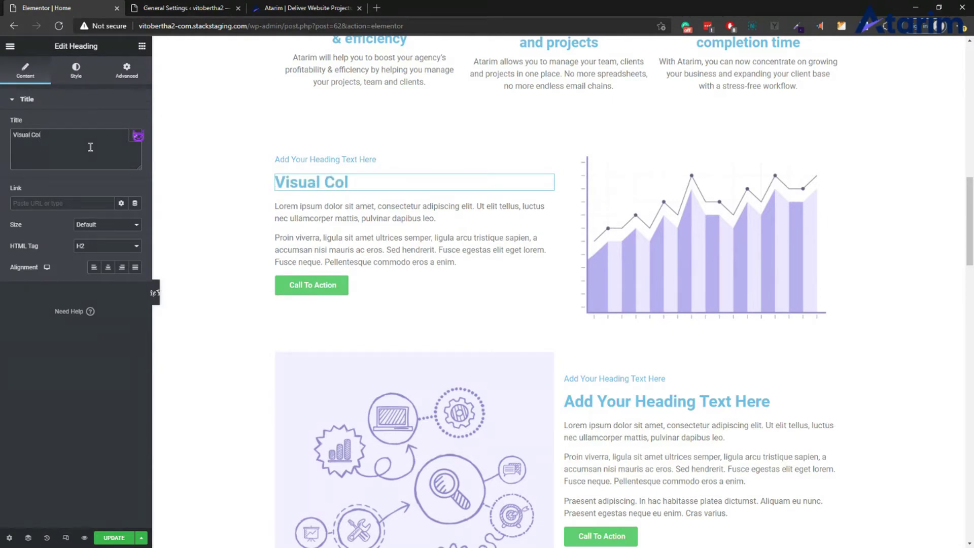
type("laboration Righ")
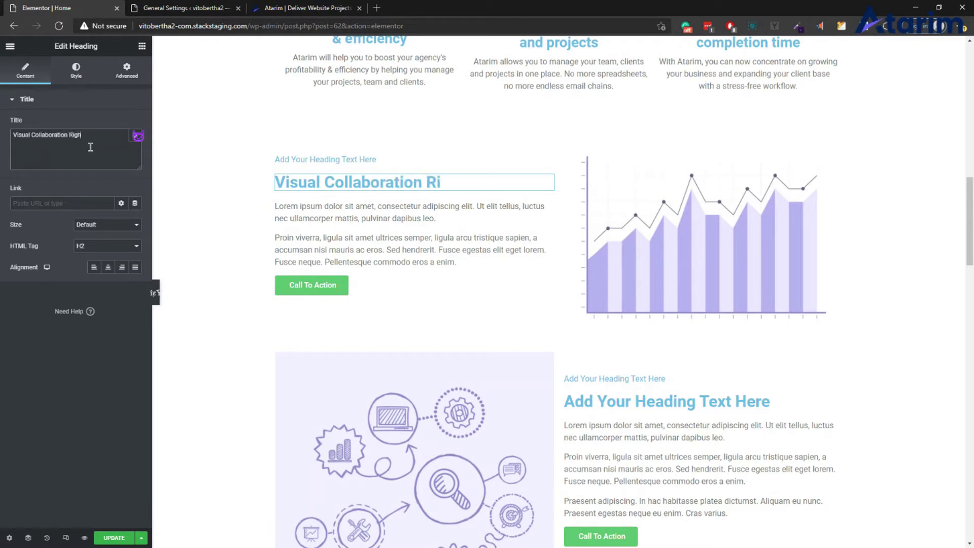
type("t Inside th")
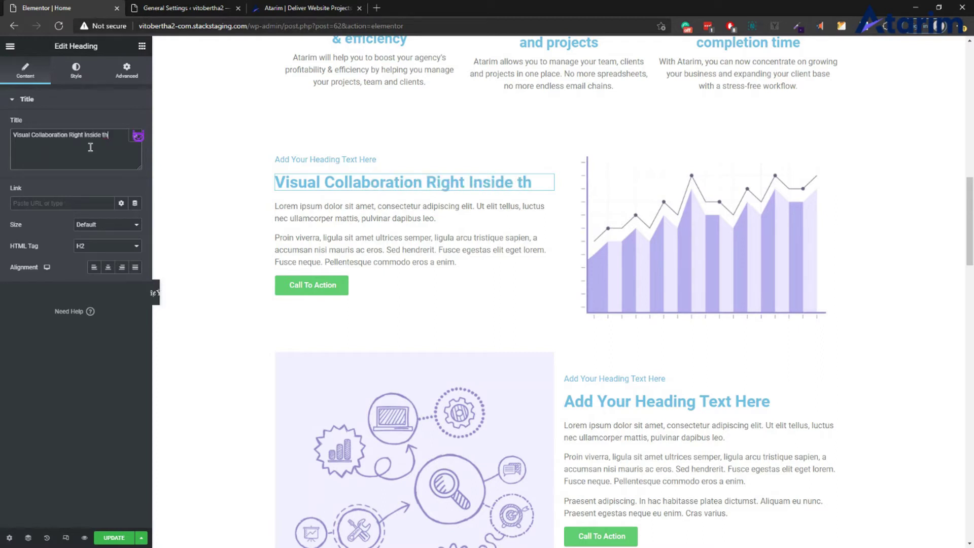
type("e Client")
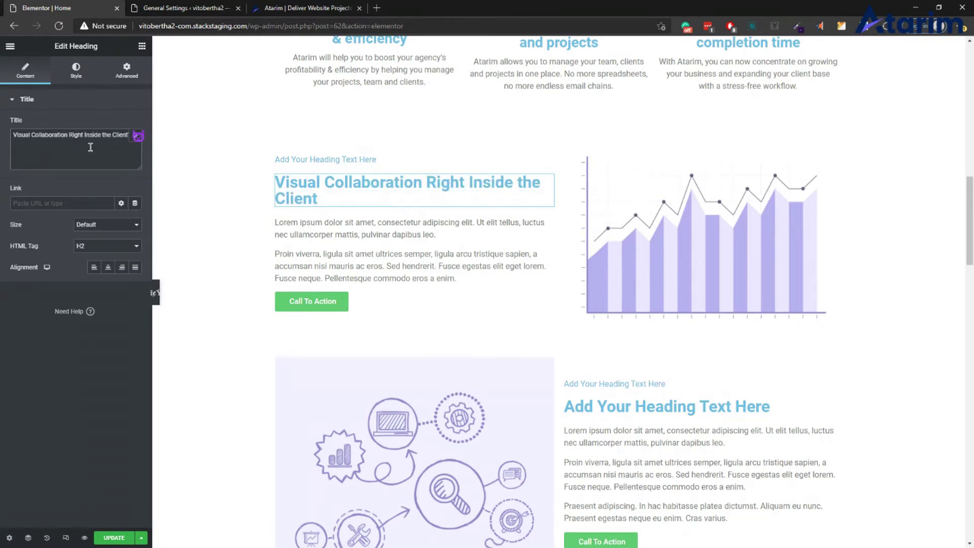
type("'s Website")
key("ctrl+a")
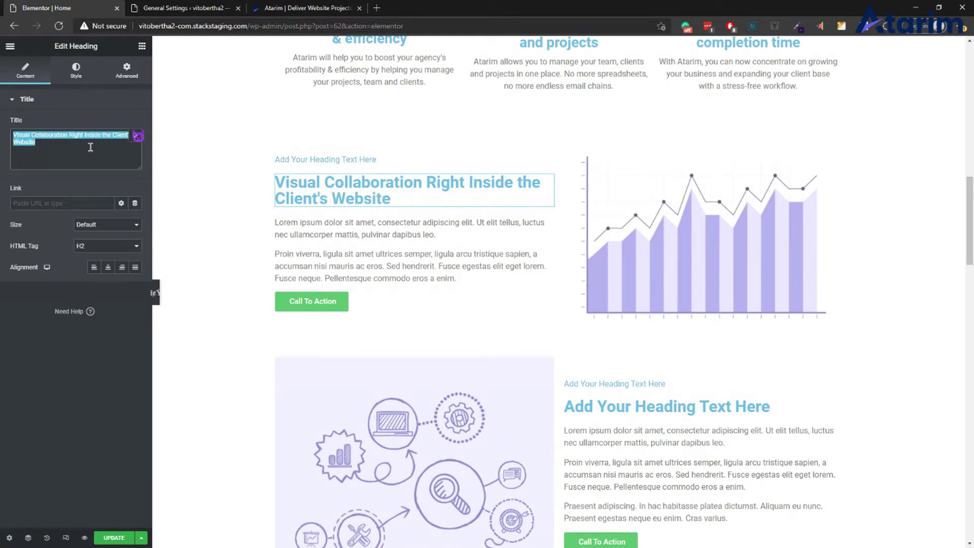
Step: Clear the placeholder paragraphs from the text block under the Visual Collaboration heading
left_click(355, 249)
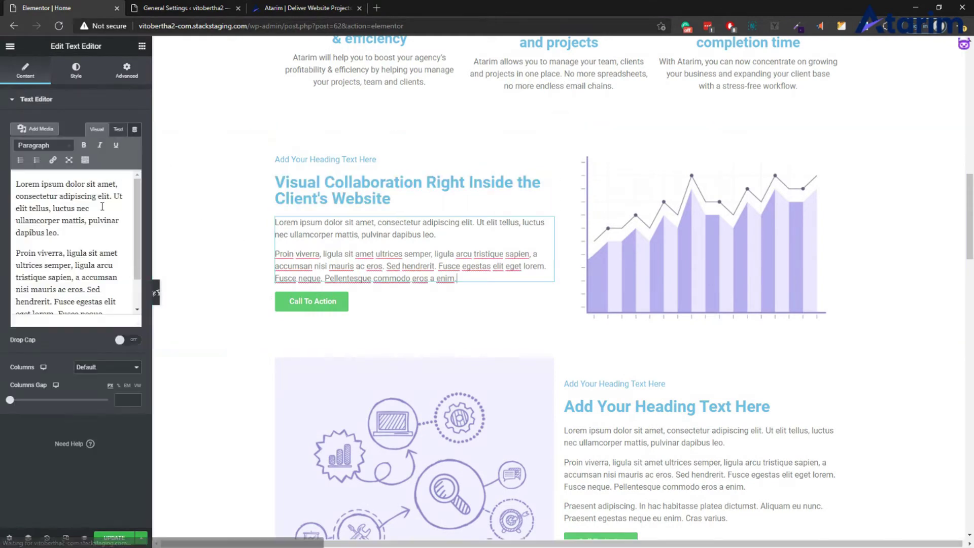
left_click(105, 205)
key("ctrl+a")
key("BackSpace")
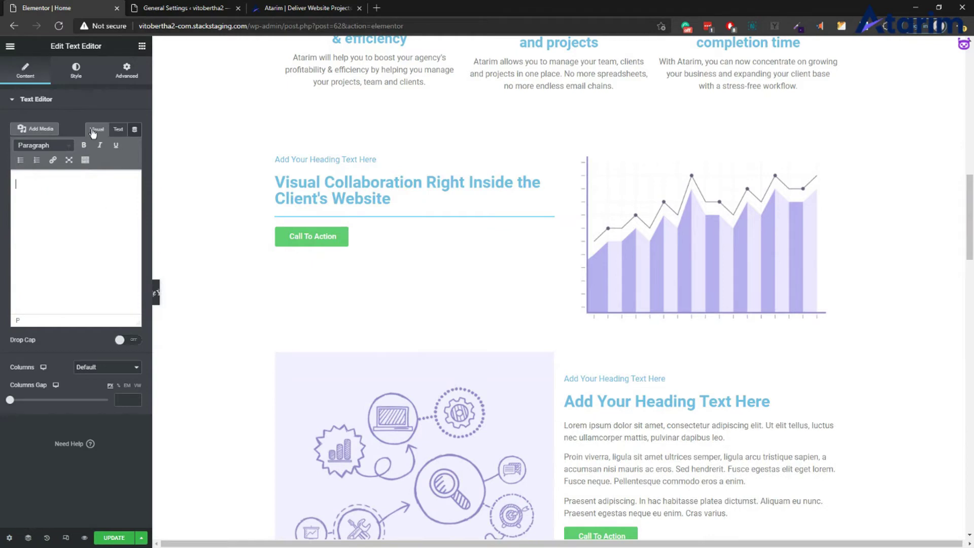
Step: Generate Product/Service Description ideas in Bertha with "Visual Collaboration Right Inside the Client's Website" as the product/service name
left_click(132, 181)
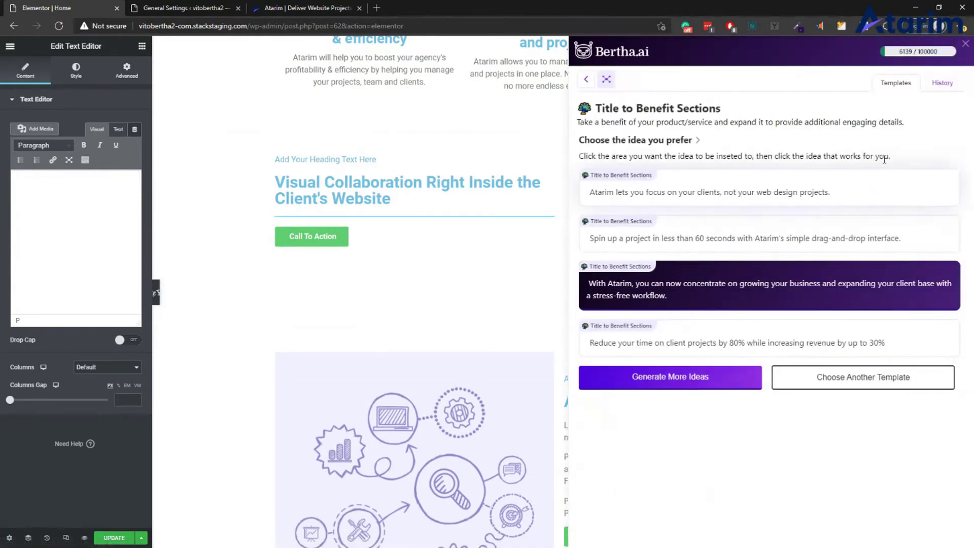
left_click(586, 79)
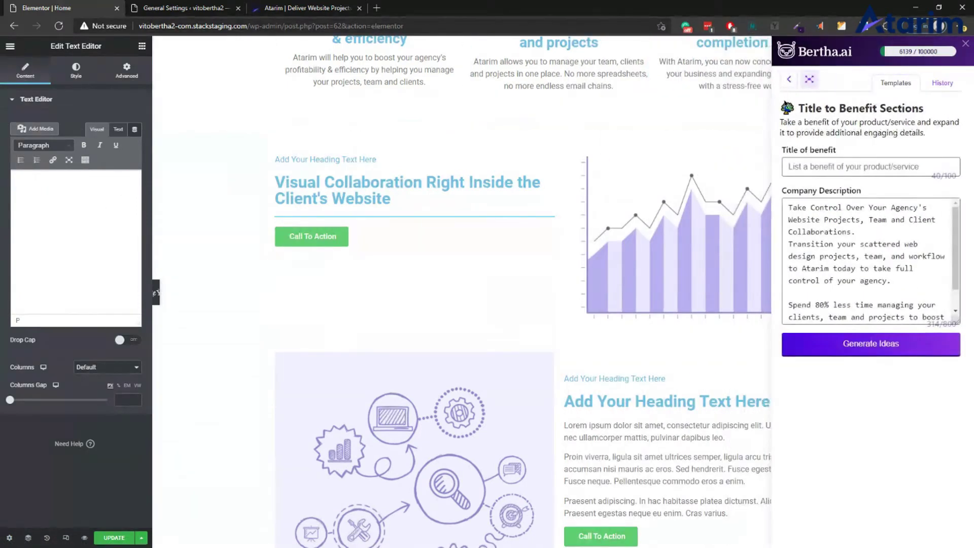
left_click(788, 83)
scroll(888, 248, "down", 5)
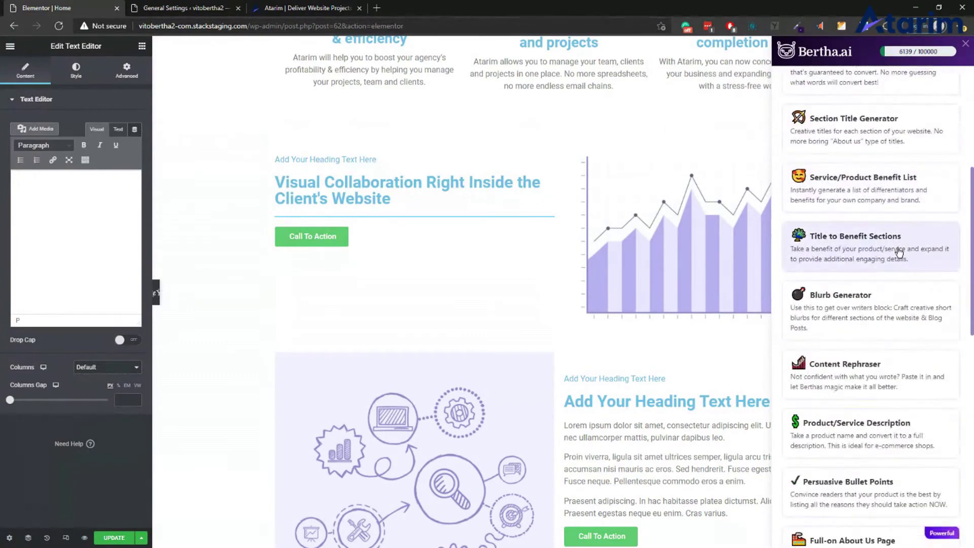
scroll(883, 242, "down", 7)
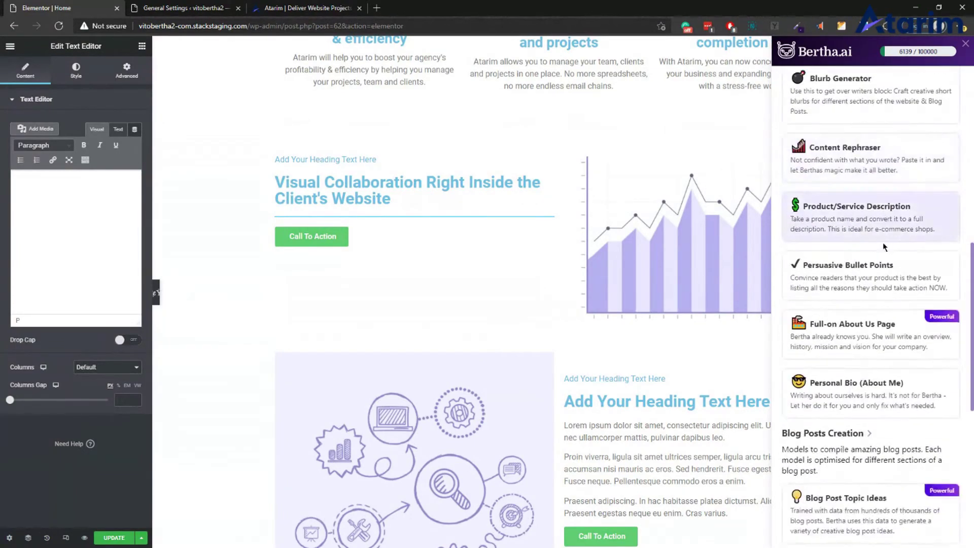
scroll(885, 247, "up", 5)
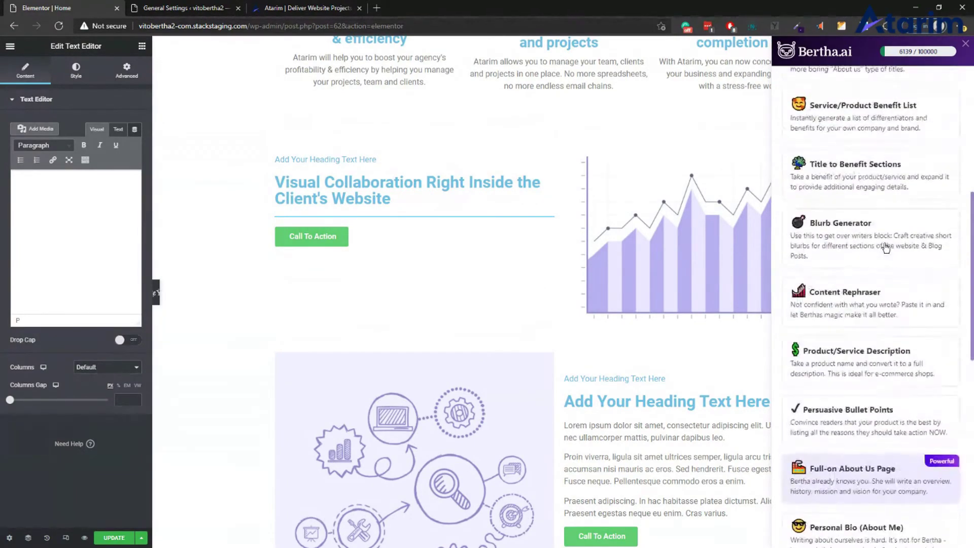
left_click(849, 360)
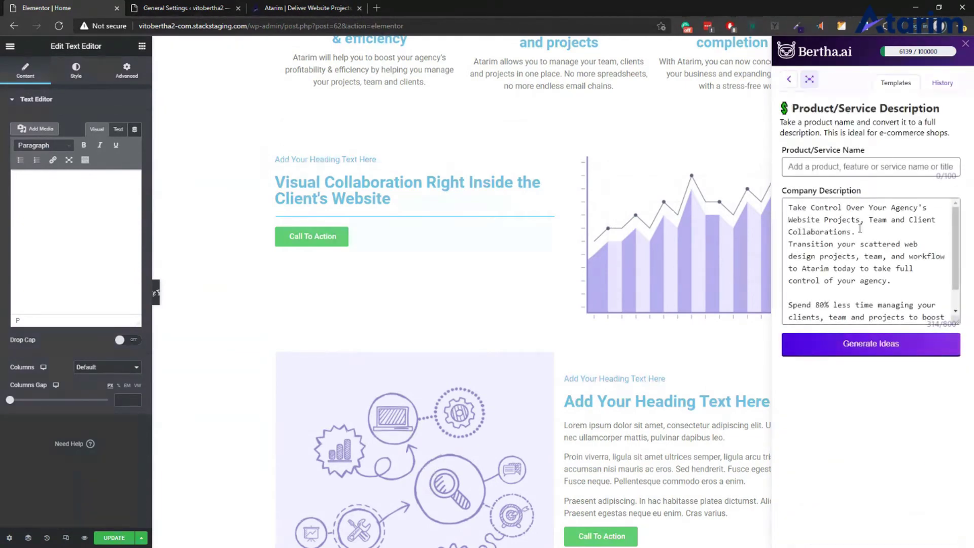
left_click(856, 171)
left_click(872, 225)
left_click(874, 343)
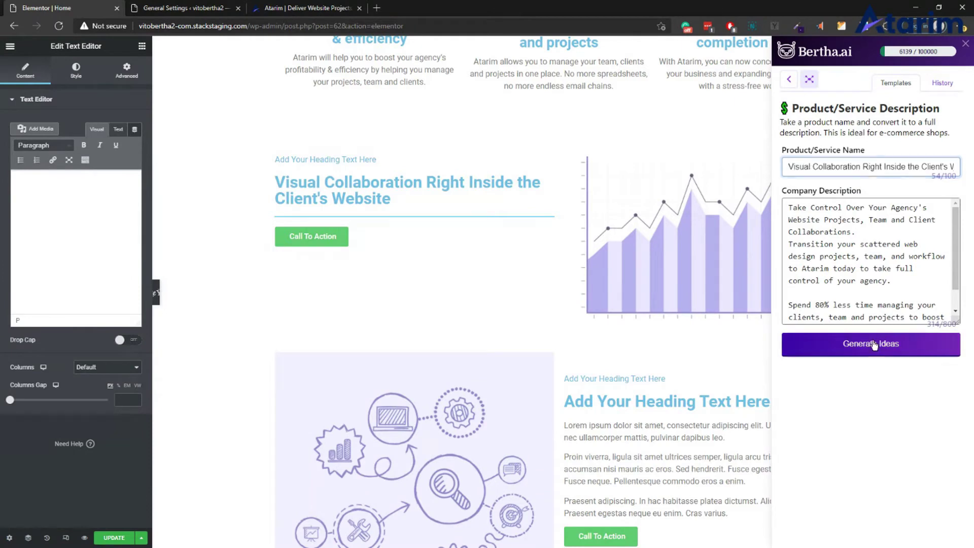
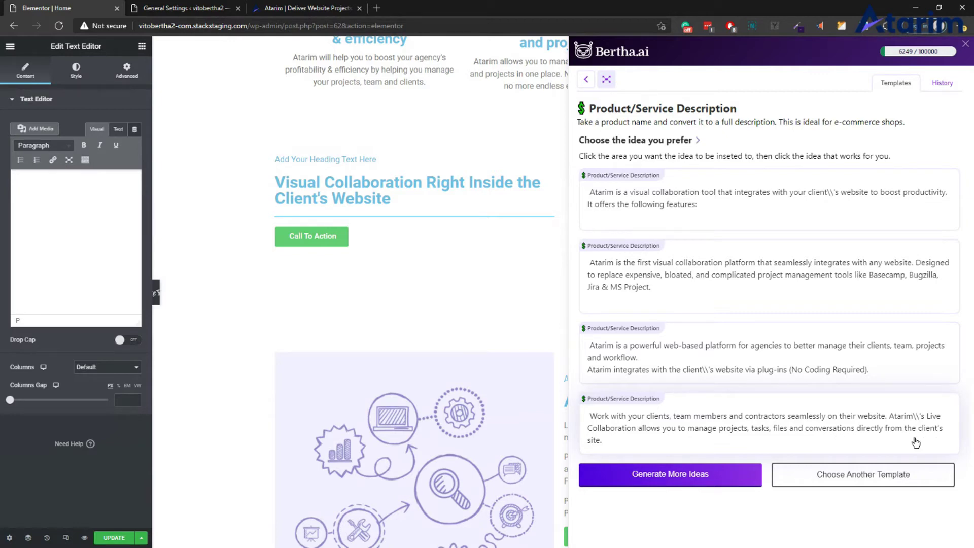
Step: Insert the "Work with your clients, team members and contractors seamlessly on their website" idea into the emptied text block and remove the blank space above it
left_click(52, 236)
left_click(686, 435)
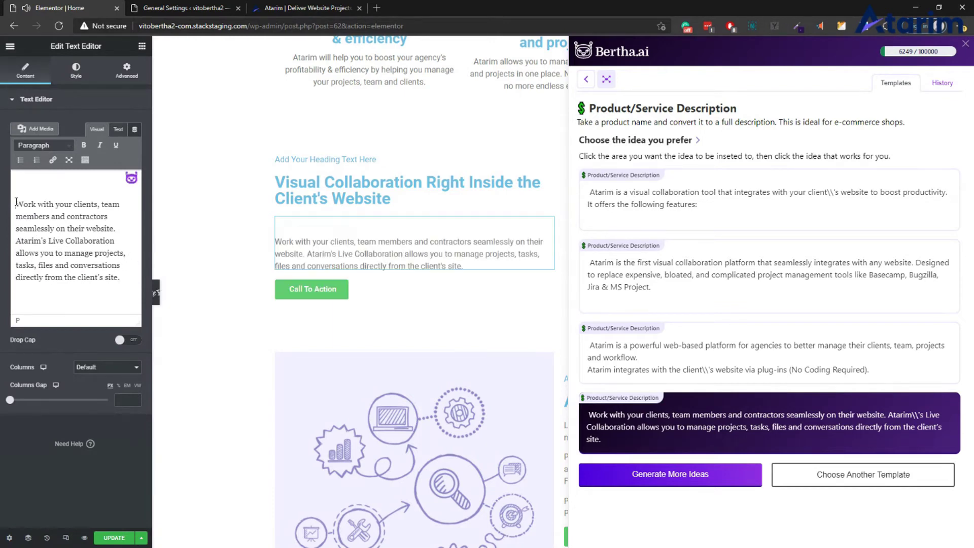
key("BackSpace")
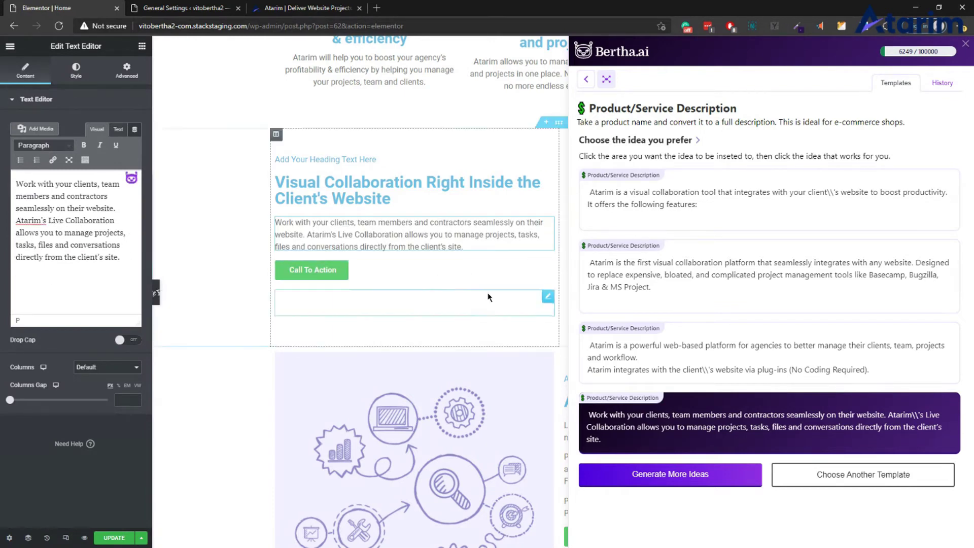
Step: Generate Button Call to Action ideas in Bertha for the Visual Collaboration section's button with "Save time" as the action
left_click(393, 278)
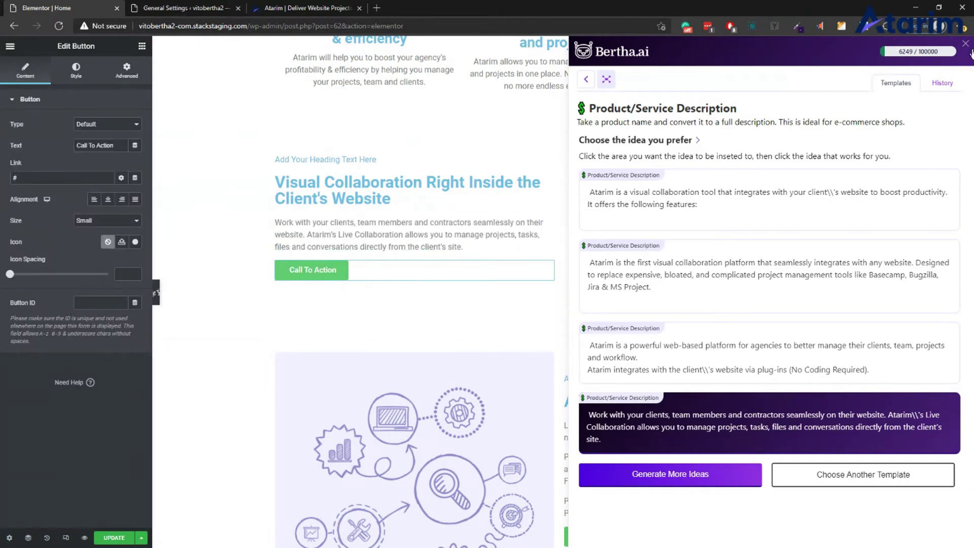
left_click(842, 481)
scroll(852, 284, "down", 2)
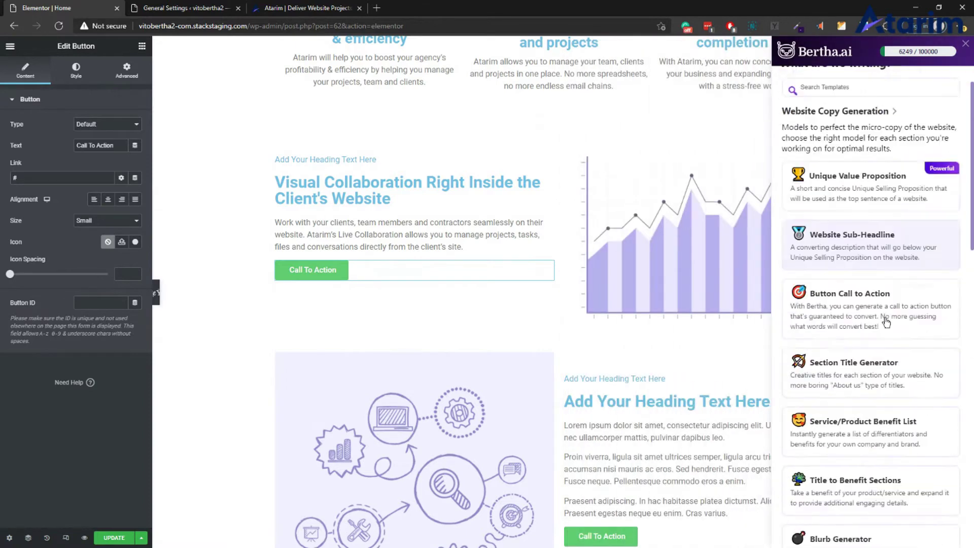
left_click(872, 296)
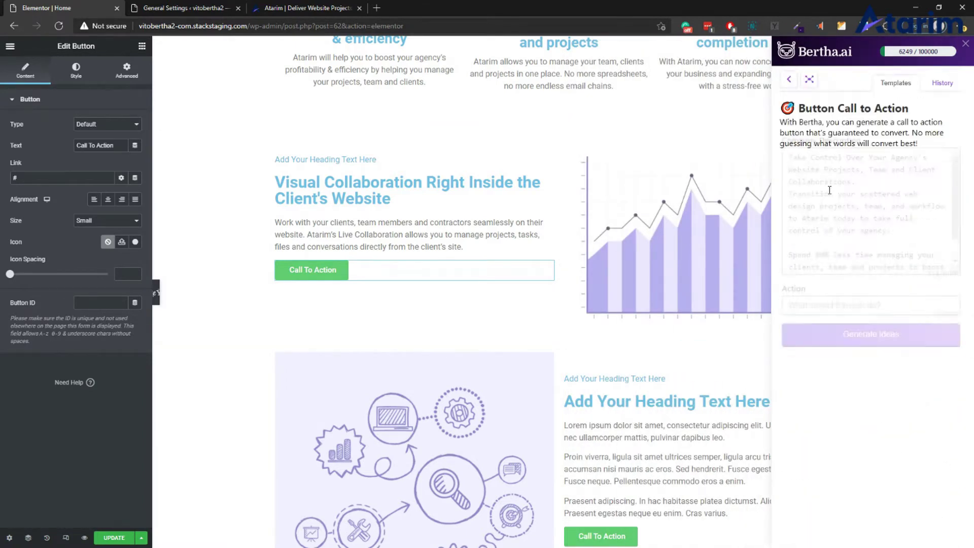
left_click(843, 325)
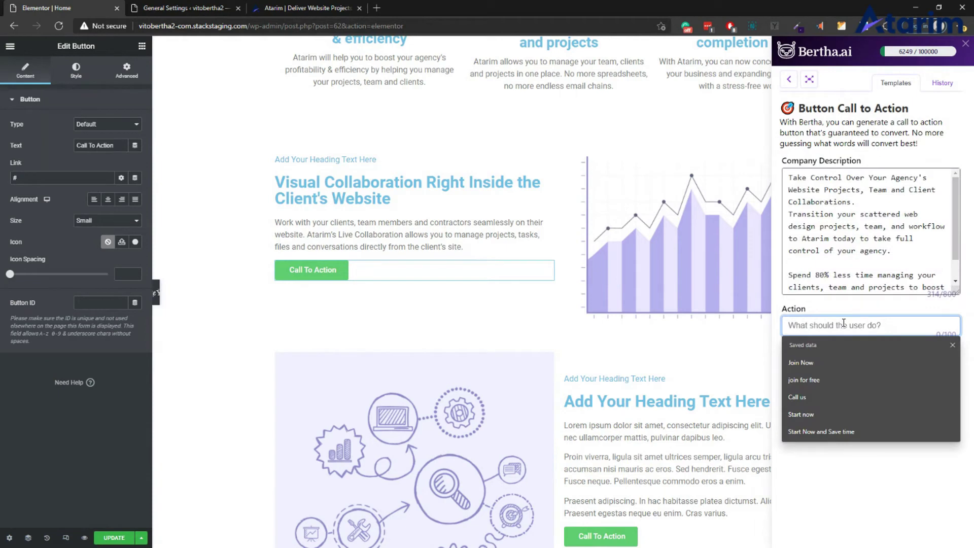
type("S")
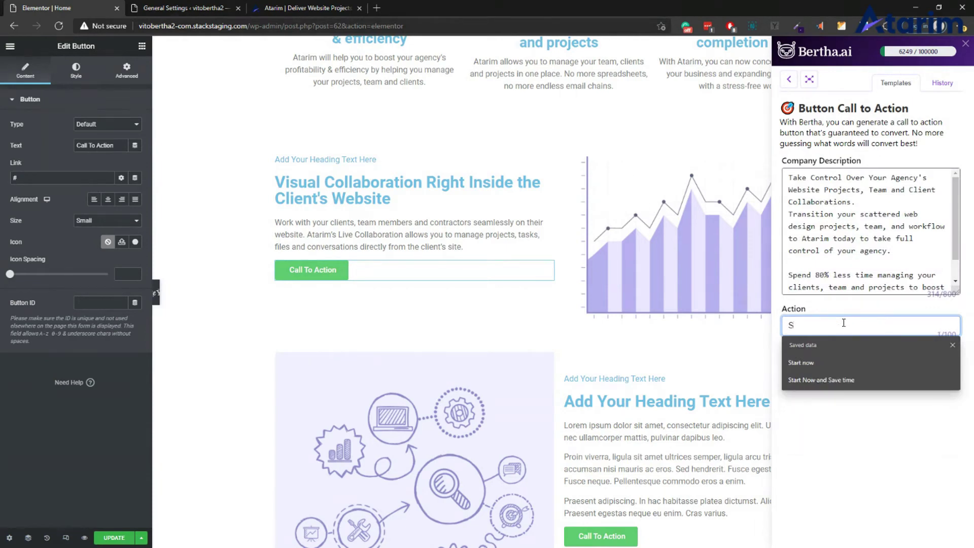
type("ave tim")
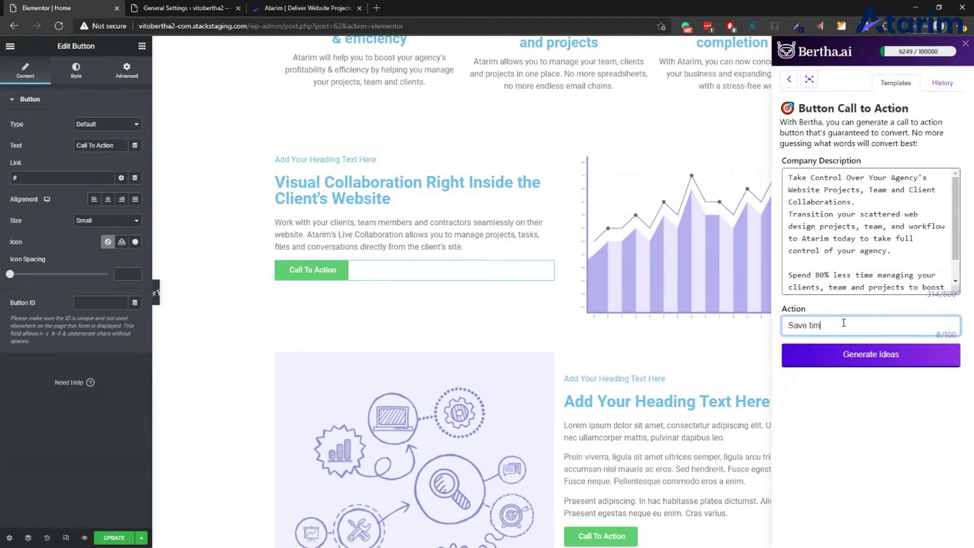
type("e")
left_click(858, 355)
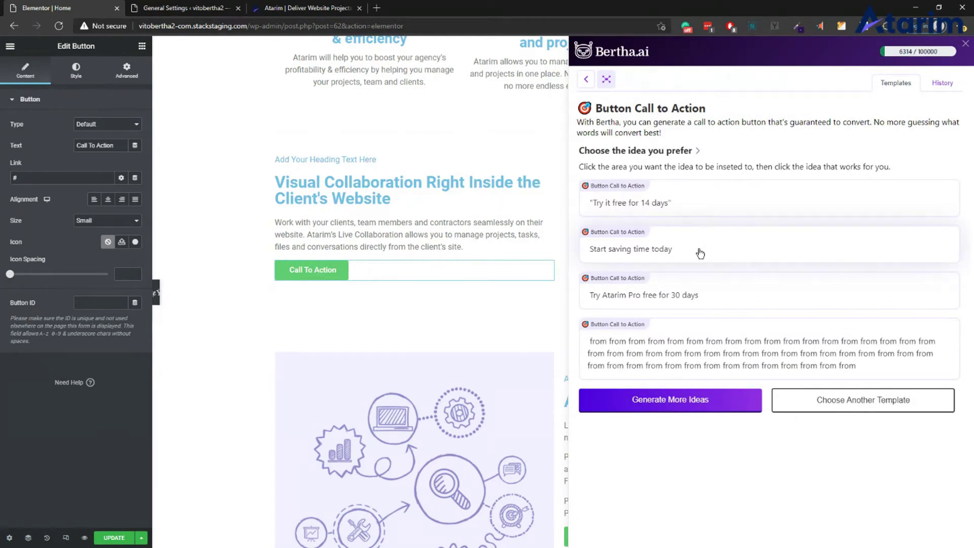
Step: Set the button text to the "Start saving time today" idea and close the Bertha panel
left_click(104, 145)
left_click(654, 250)
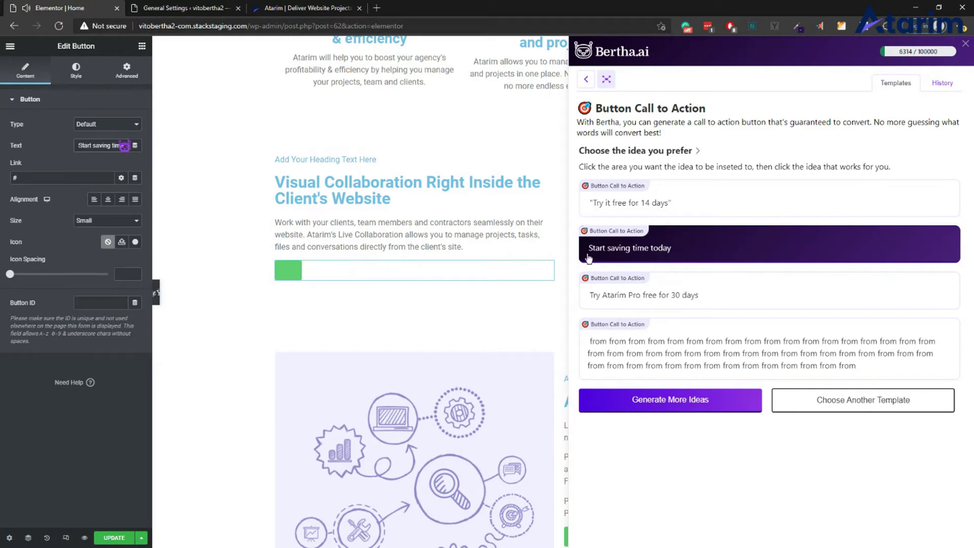
left_click(110, 145)
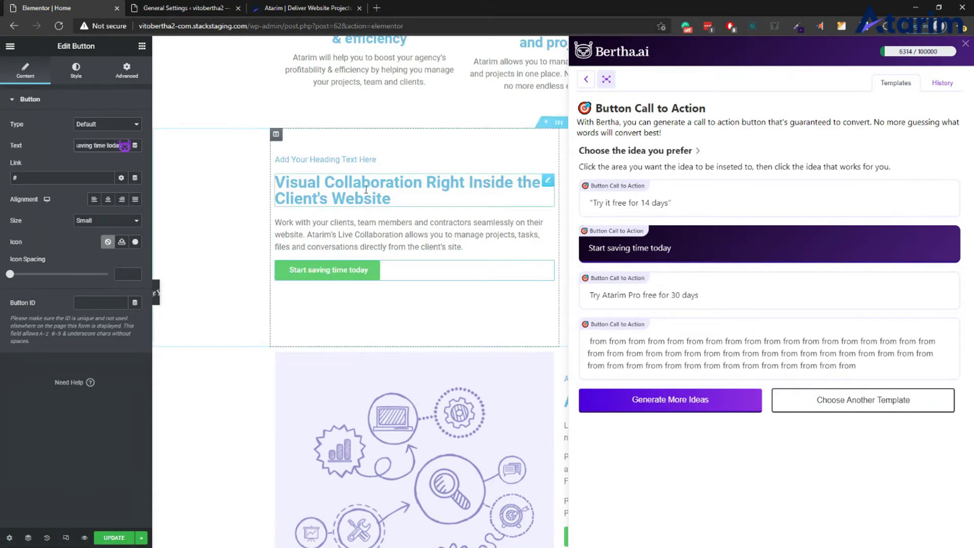
left_click(966, 43)
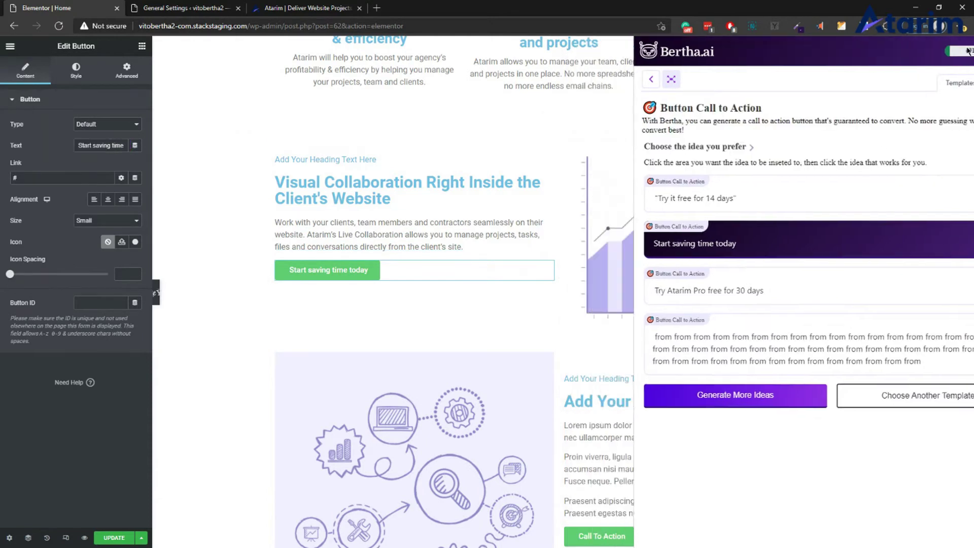
Step: Review the Visual Collaboration section's small heading and main heading along with the sections above and below it
scroll(499, 205, "down", 3)
scroll(499, 205, "up", 1)
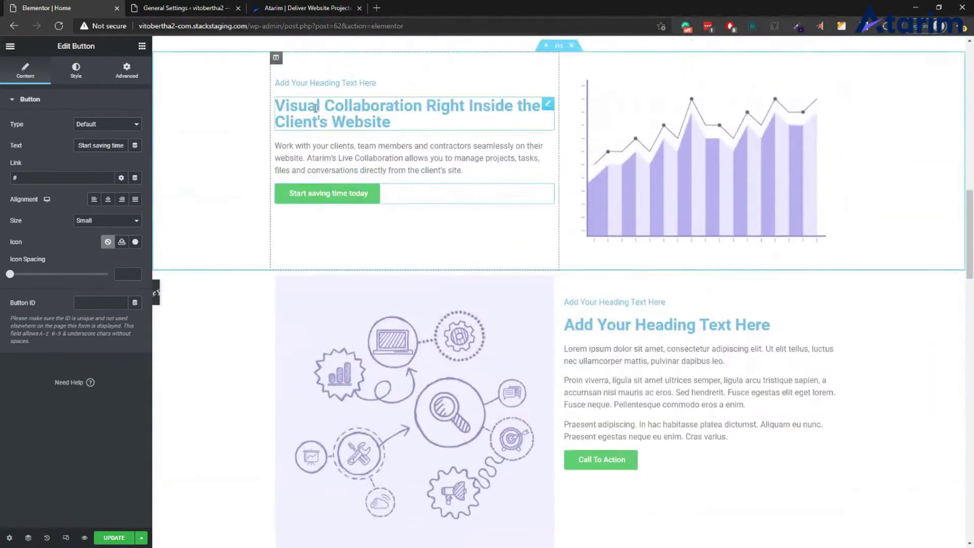
scroll(324, 117, "up", 2)
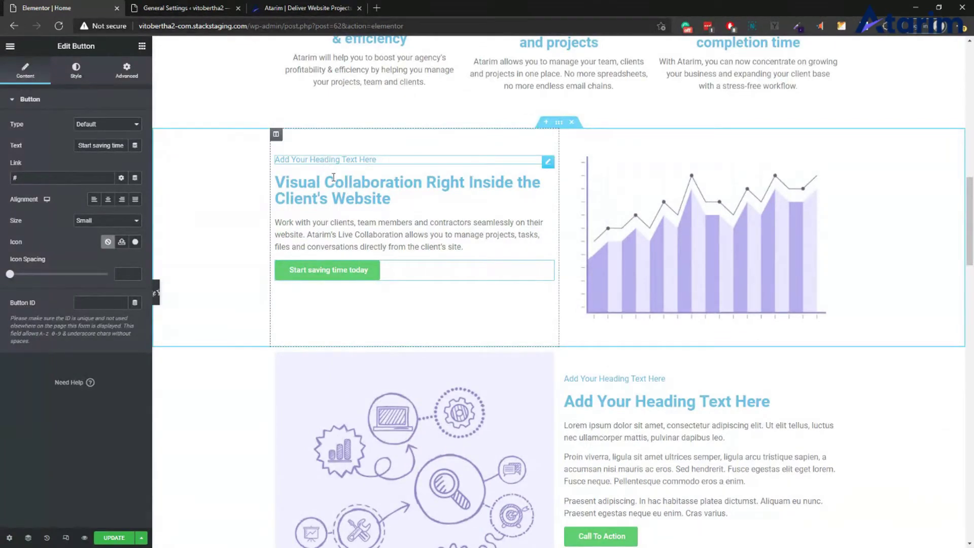
left_click(334, 176)
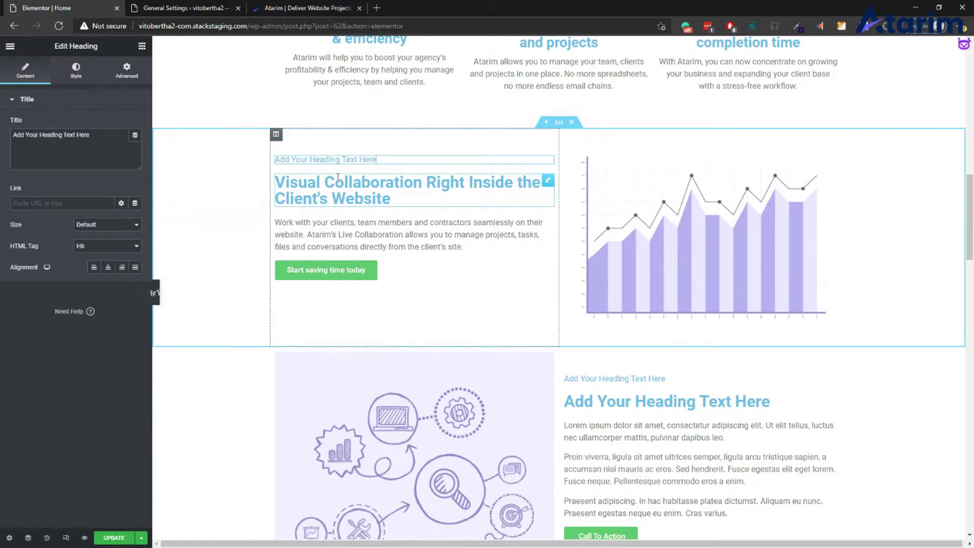
left_click(339, 180)
scroll(437, 188, "up", 3)
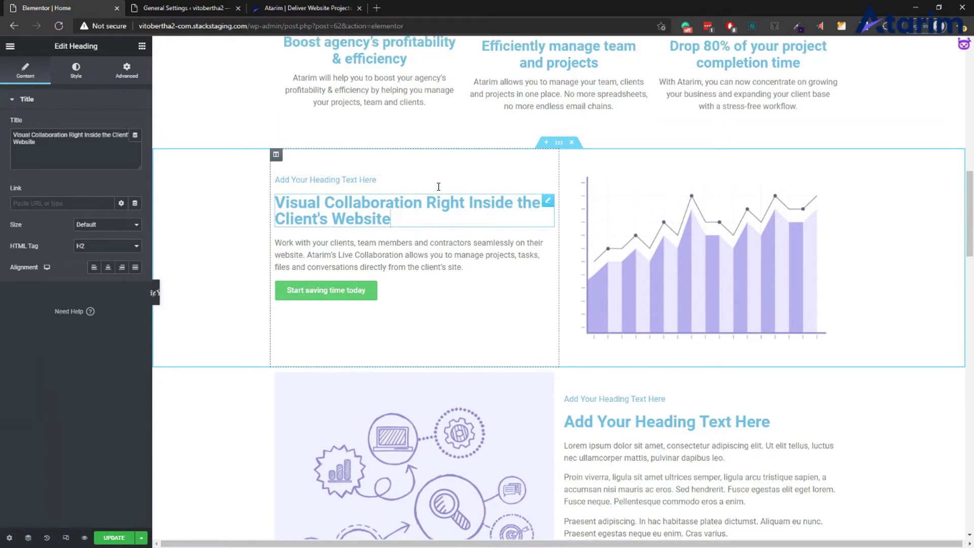
scroll(358, 253, "down", 2)
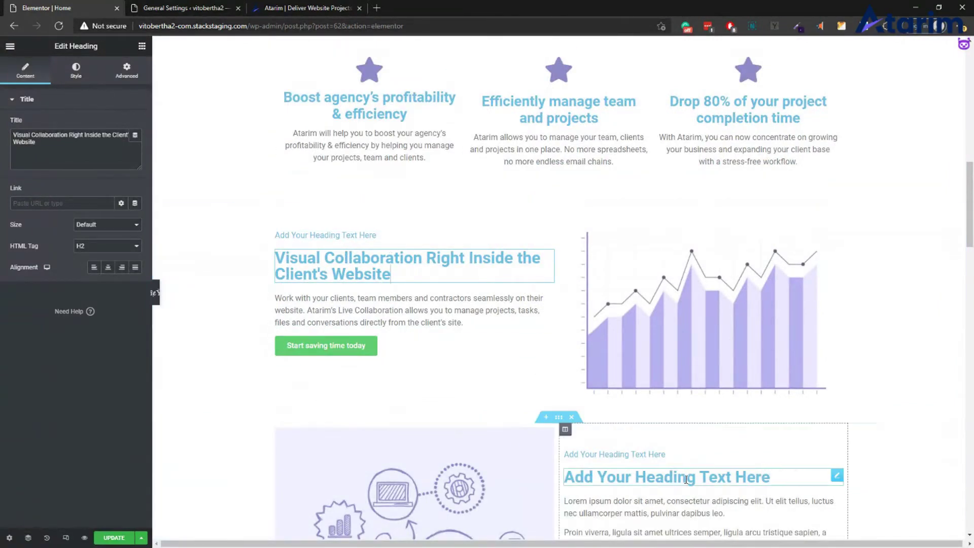
scroll(704, 394, "down", 1)
scroll(704, 395, "down", 2)
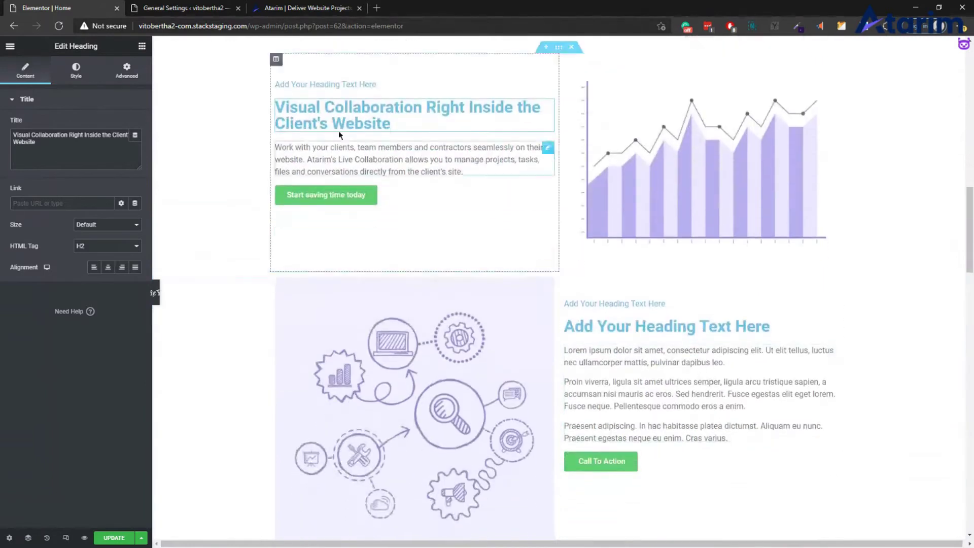
Step: Replace the main heading beside the gears illustration with "1 Click Image Optimisation + Push To Media Folder"
left_click(659, 327)
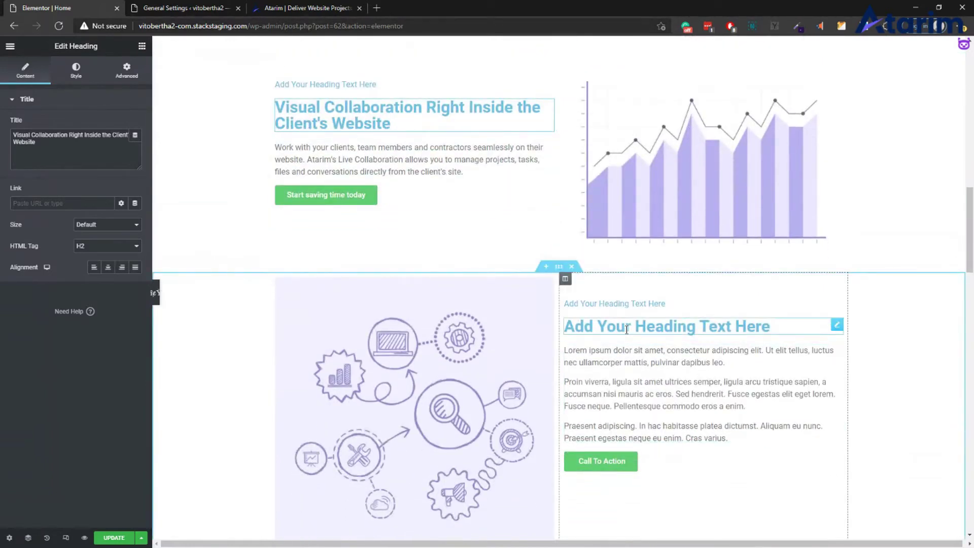
triple_click(104, 143)
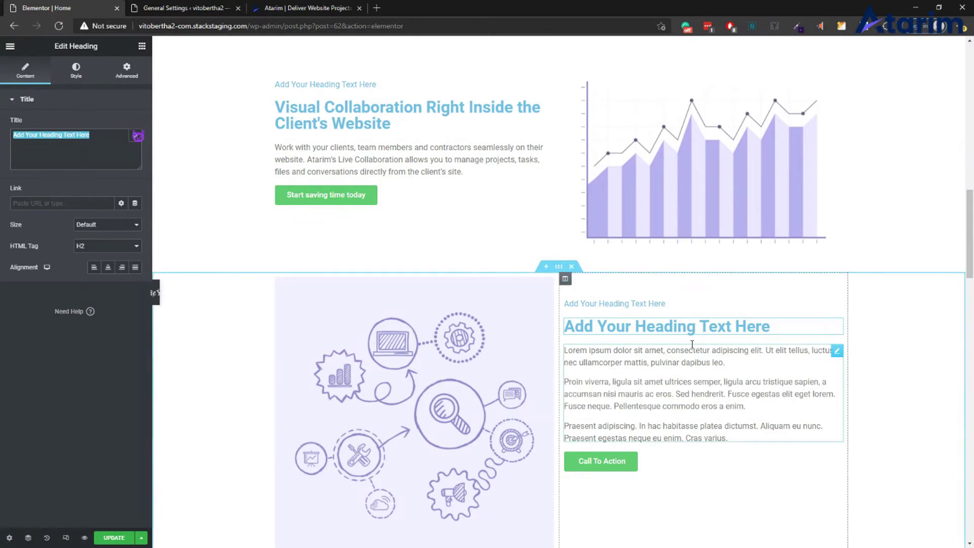
triple_click(80, 146)
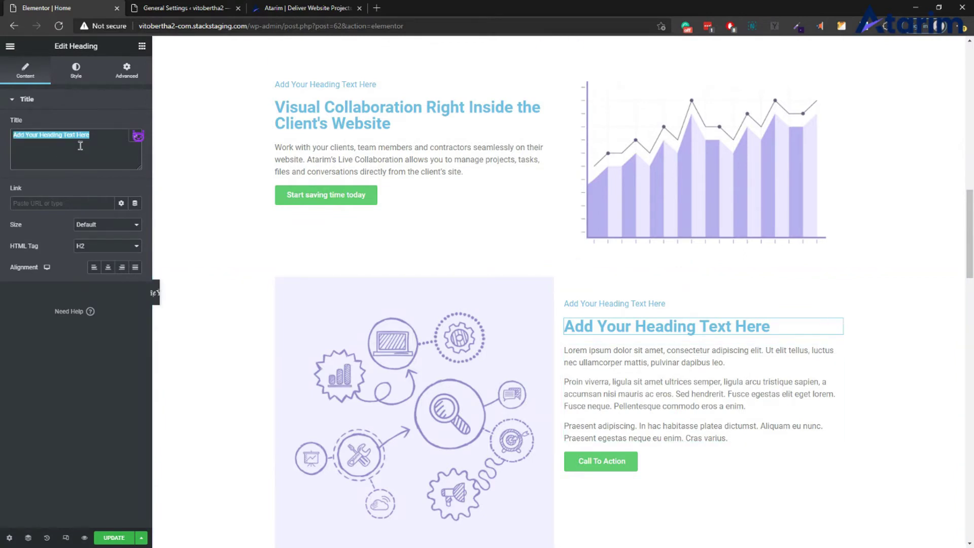
type("1 Click")
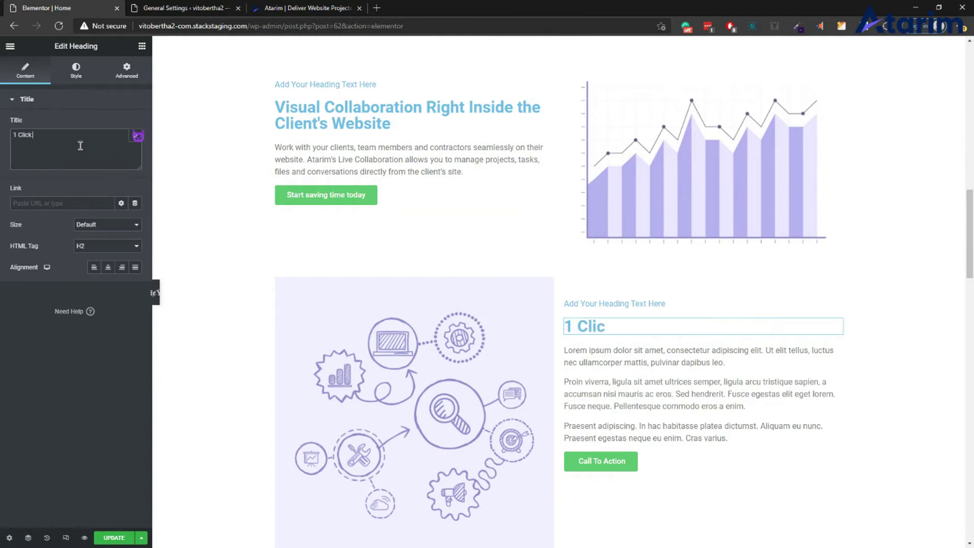
type(" Image")
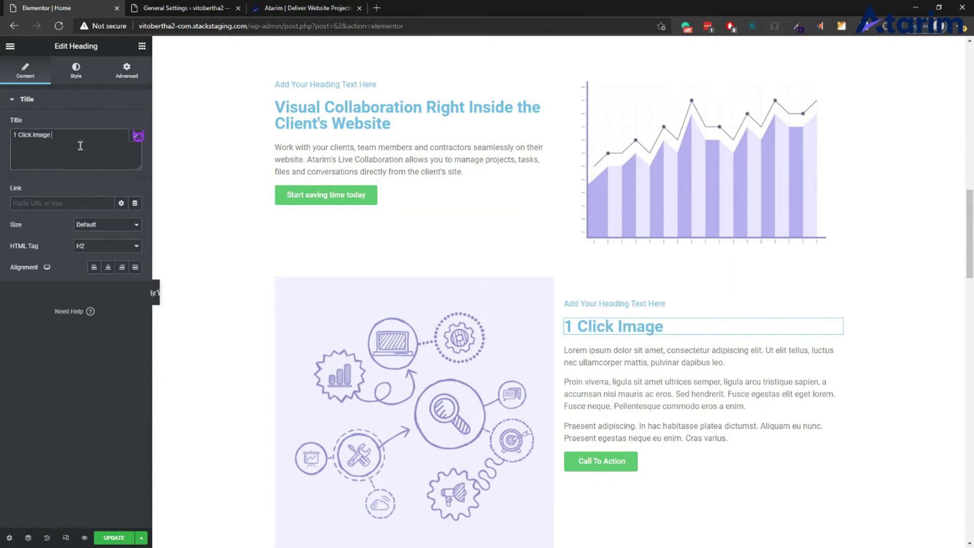
key("BackSpace")
key("BackSpace")
key("BackSpace")
type("Optomos")
key("BackSpace")
type("imisation")
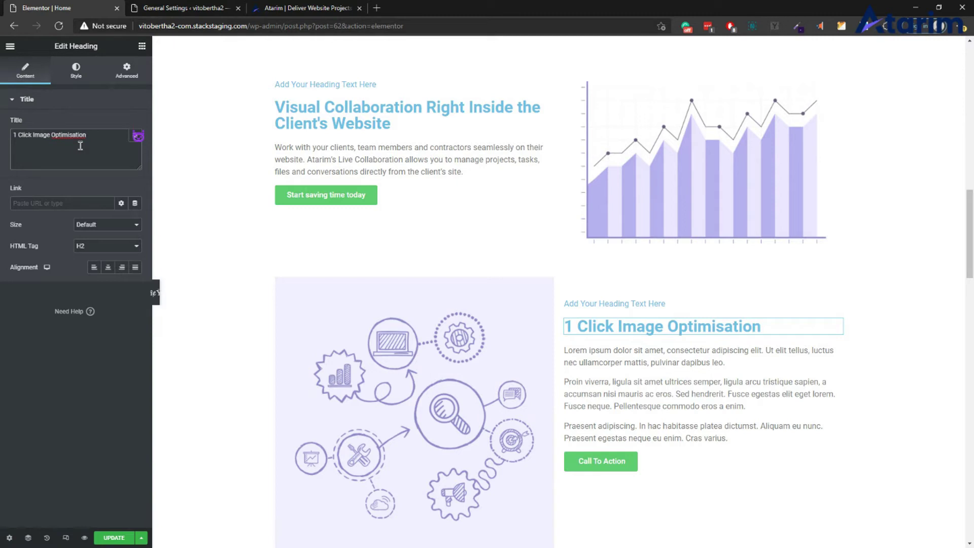
type(" + Push To Media Fo")
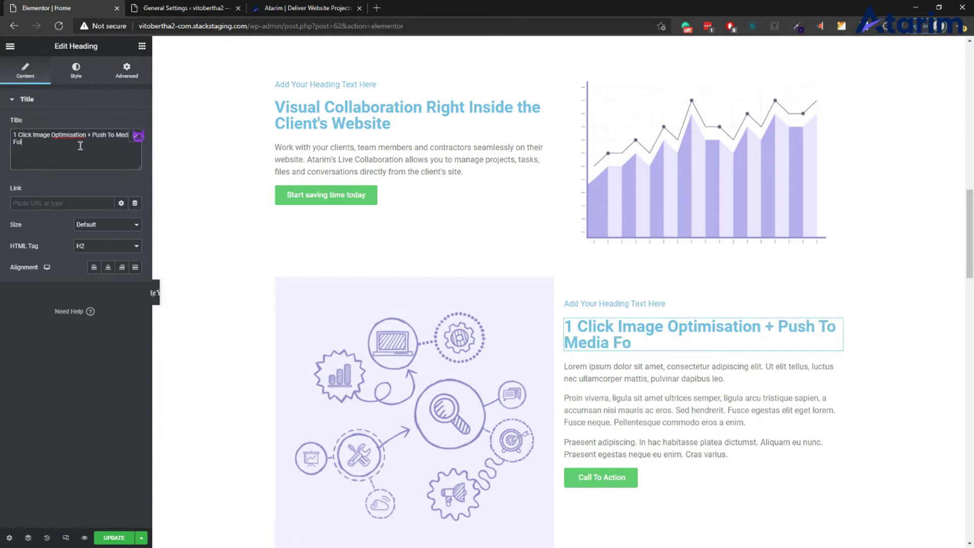
type("lder")
Step: Correct the spelling in the new heading to "Optimization" and copy the full title
right_click(74, 135)
left_click(99, 142)
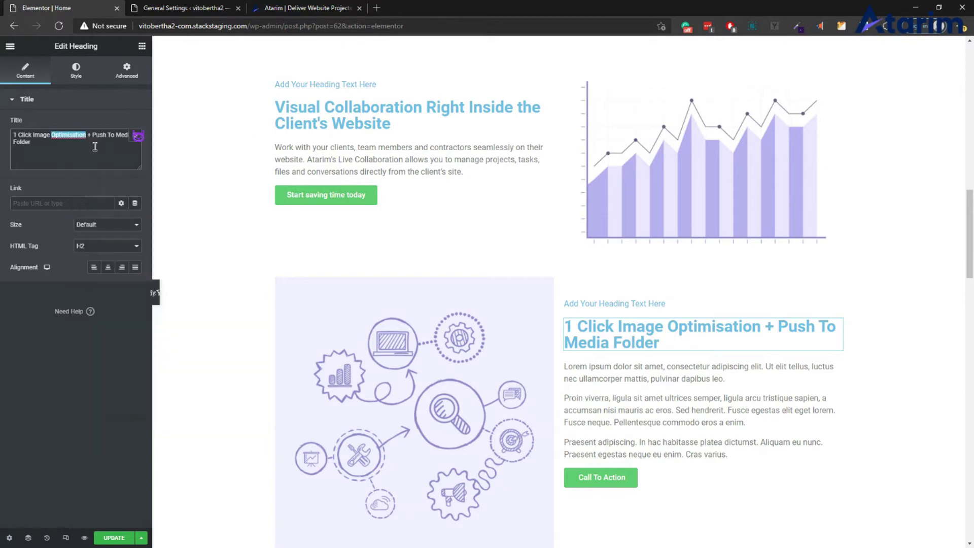
triple_click(54, 147)
key("ctrl+c")
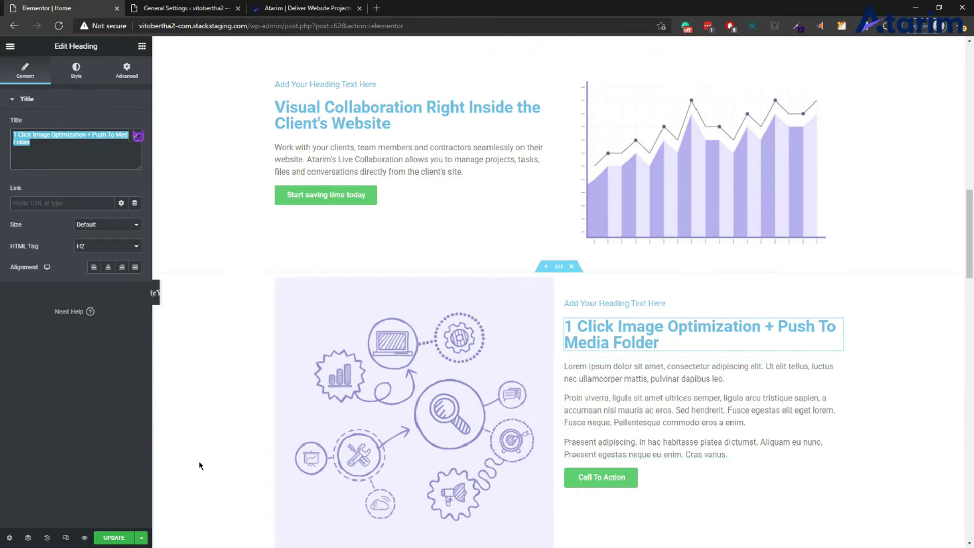
Step: Clear the placeholder paragraphs from the text block under the 1 Click Image Optimization heading
left_click(700, 396)
key("ctrl+a")
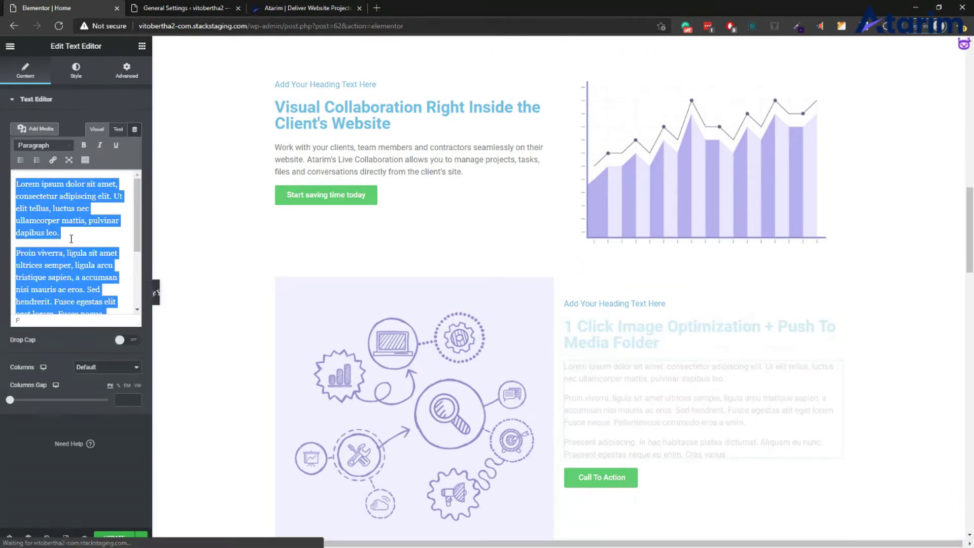
key("Delete")
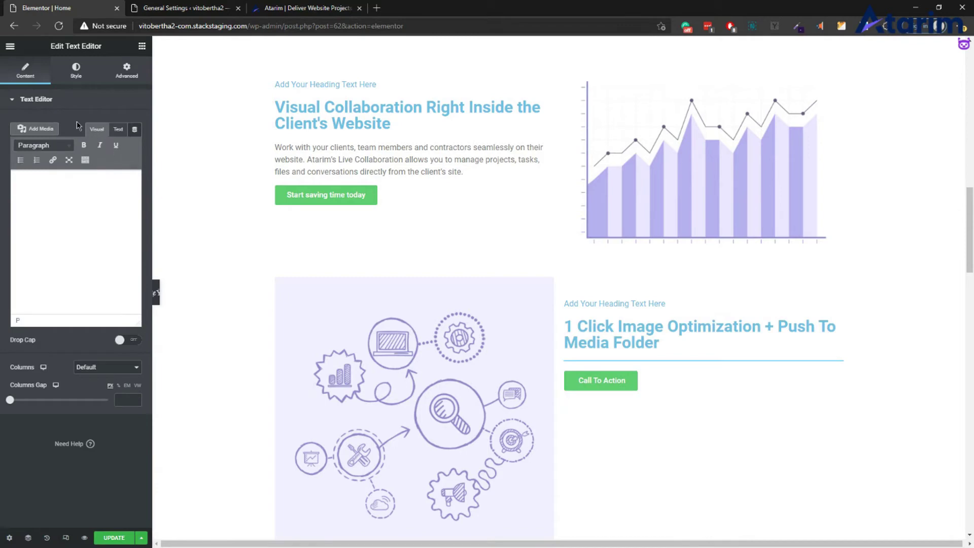
Step: Generate Product/Service Description ideas in Bertha with "1 Click Image Optimization + Push To Media Folder" as the product/service name
left_click(133, 179)
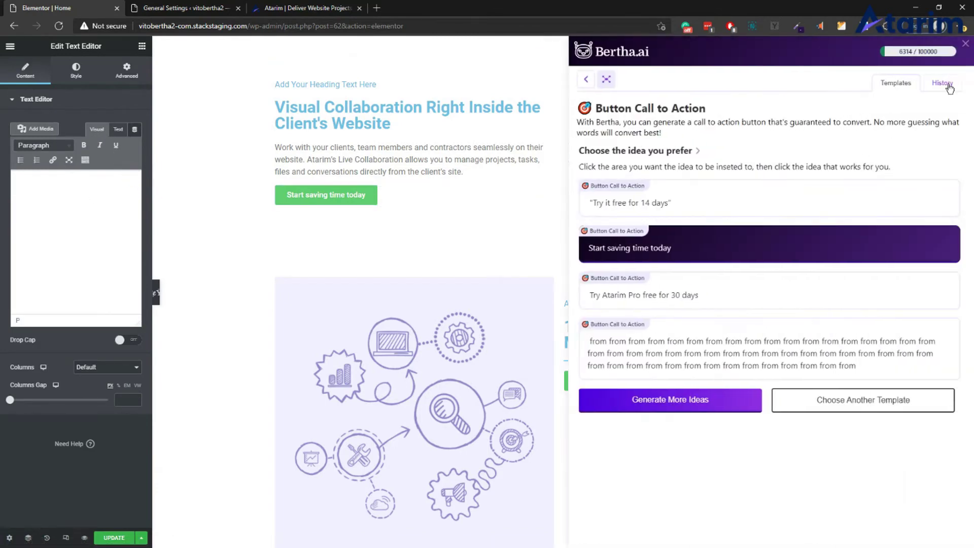
left_click(875, 400)
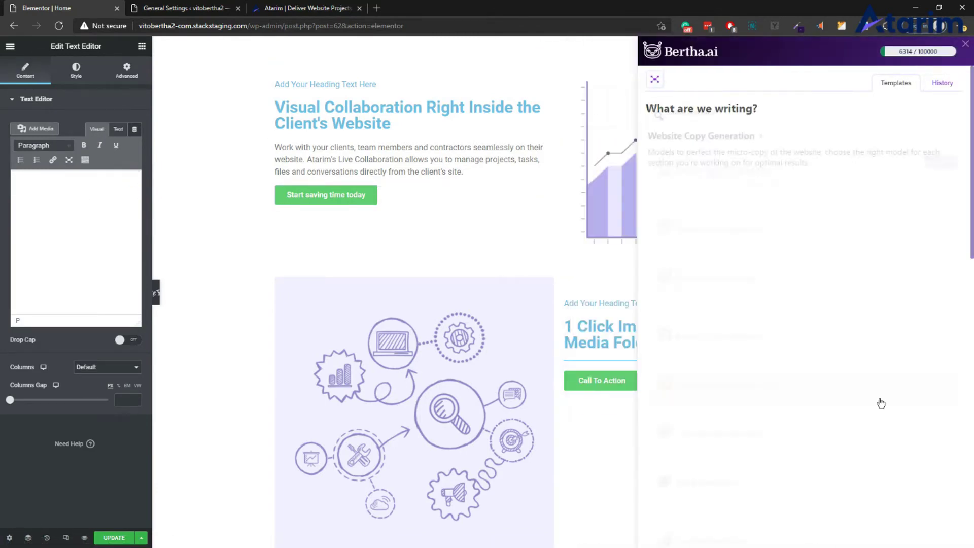
scroll(841, 246, "down", 7)
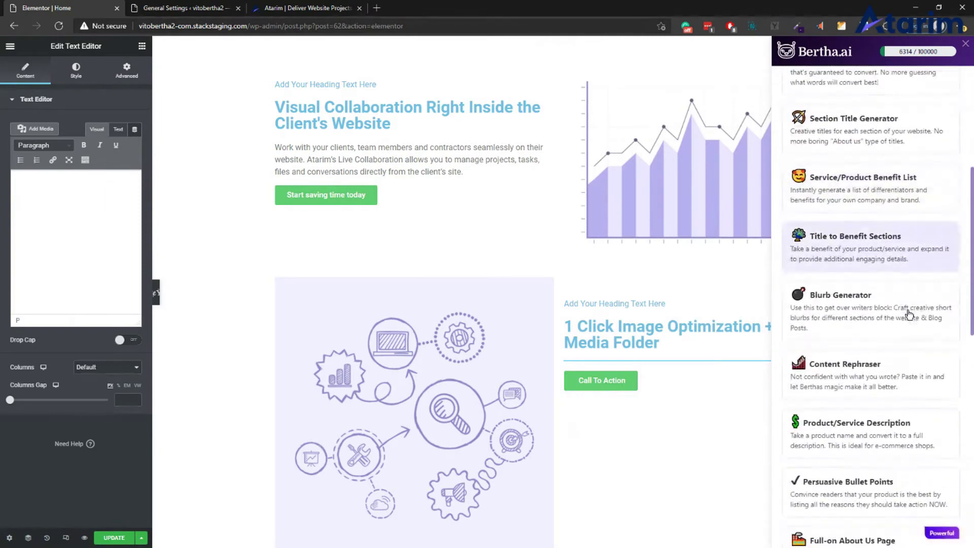
scroll(903, 332, "down", 2)
left_click(873, 312)
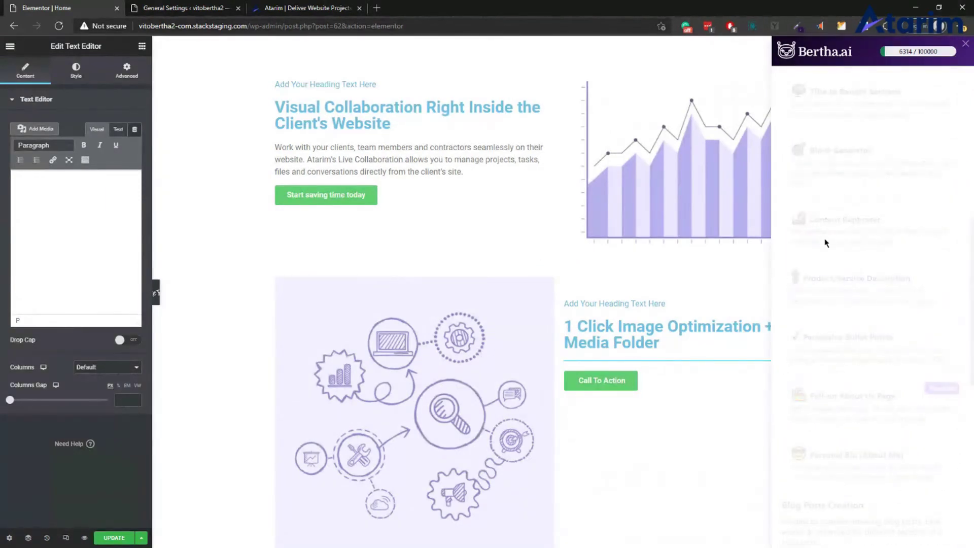
left_click(832, 167)
key("ctrl+v")
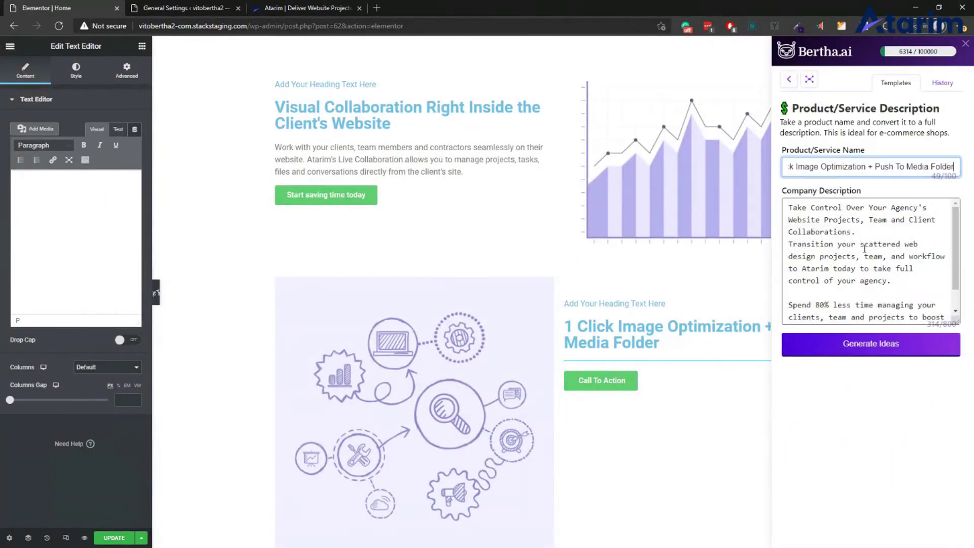
left_click(891, 343)
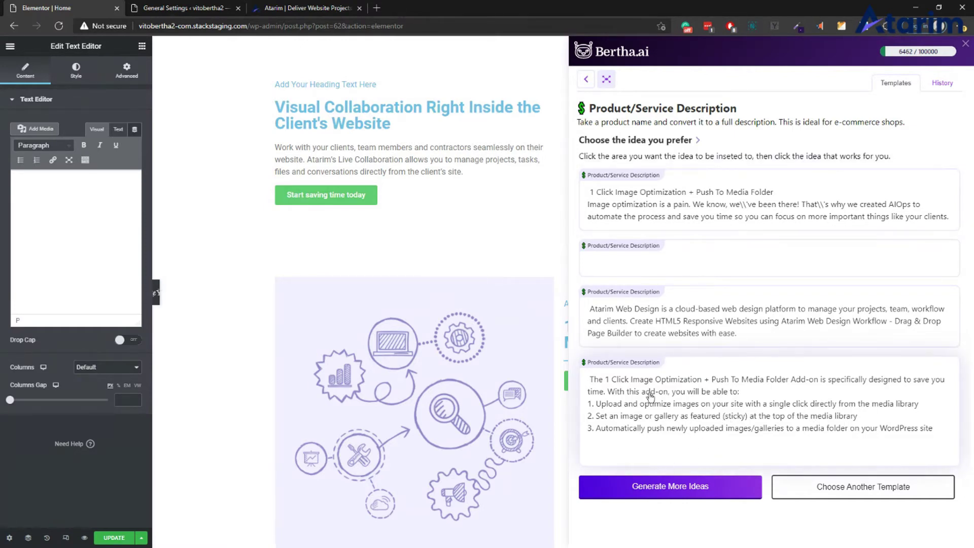
Step: Insert the first description idea about image optimization being a pain, and remove the stray backslashes from "we've" and "That's"
left_click(662, 215)
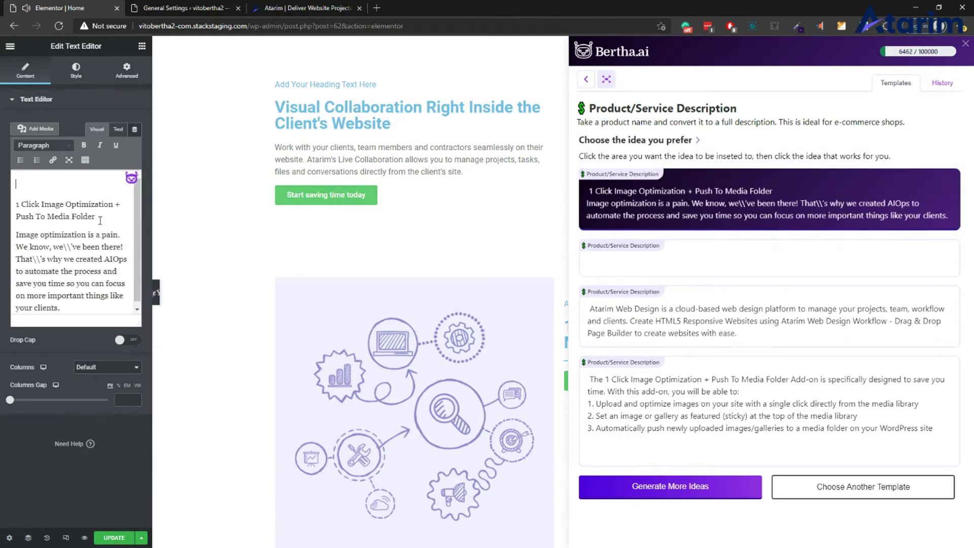
left_click(67, 249)
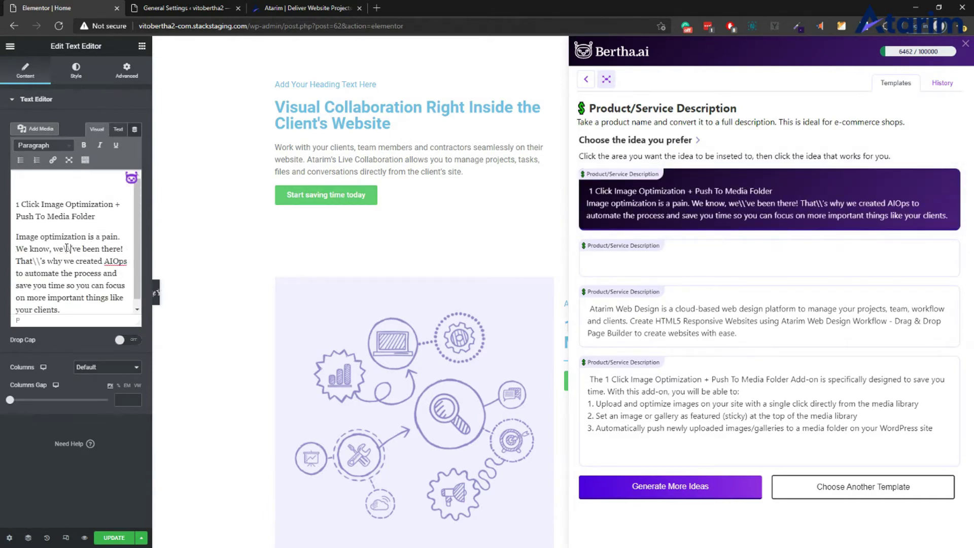
key("BackSpace")
key("BackSpace")
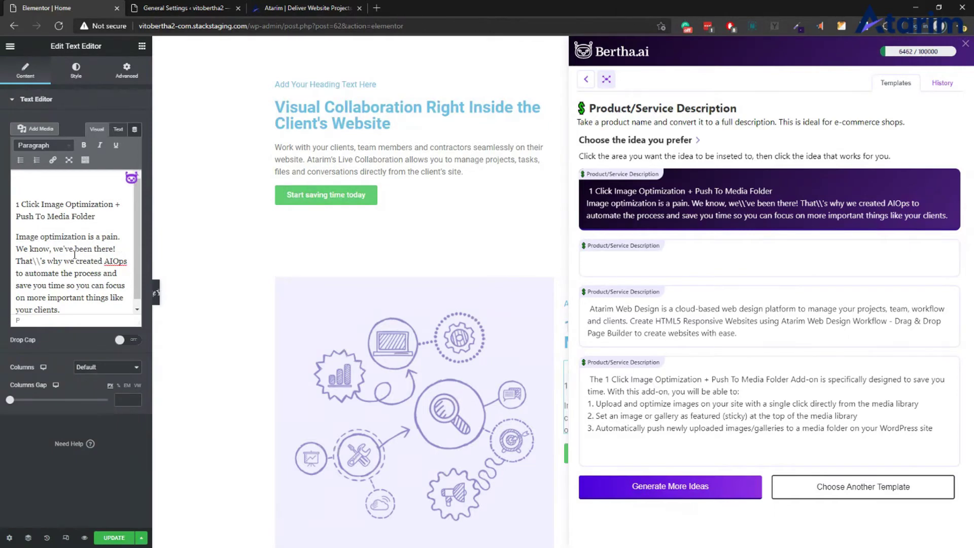
left_click(37, 261)
key("BackSpace")
key("BackSpace")
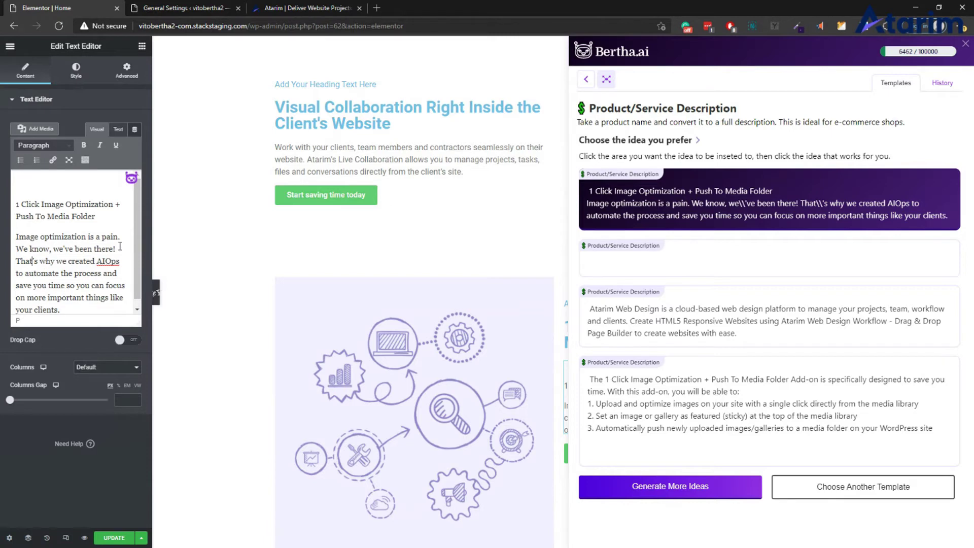
Step: Add a separate paragraph after "we've been there!" reading "Download, upload, minify, save, download again and again and again."
left_click(115, 250)
key("Return")
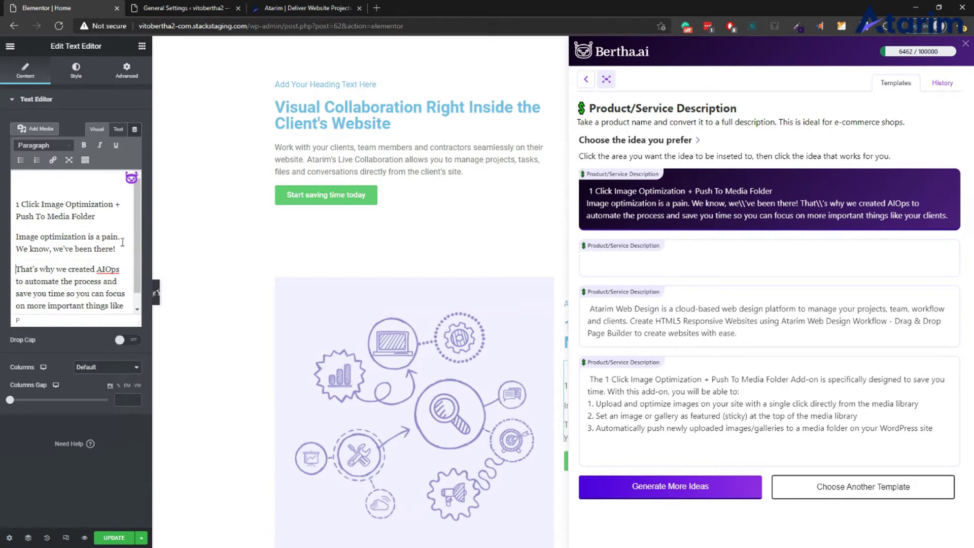
type("Download, ")
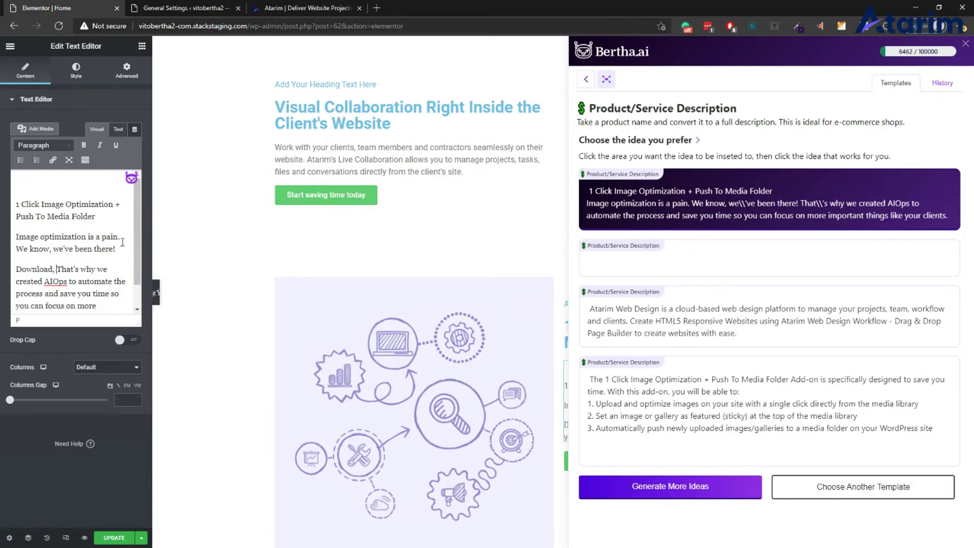
type("upload, ")
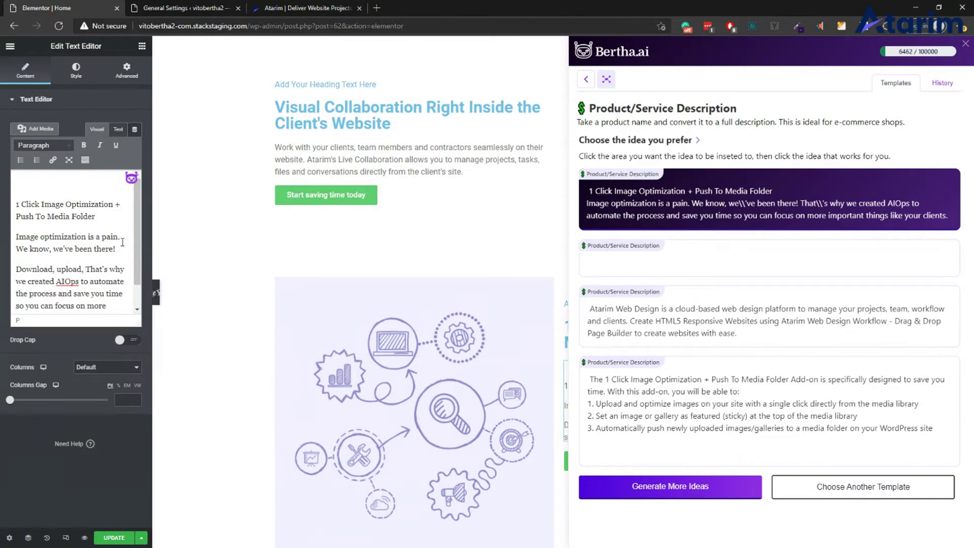
type("minify, sa")
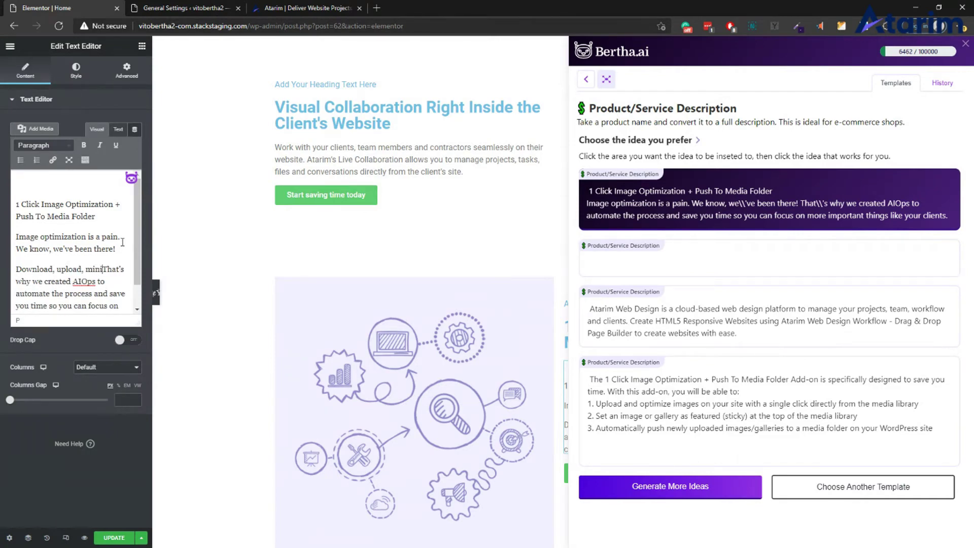
type("ve, download")
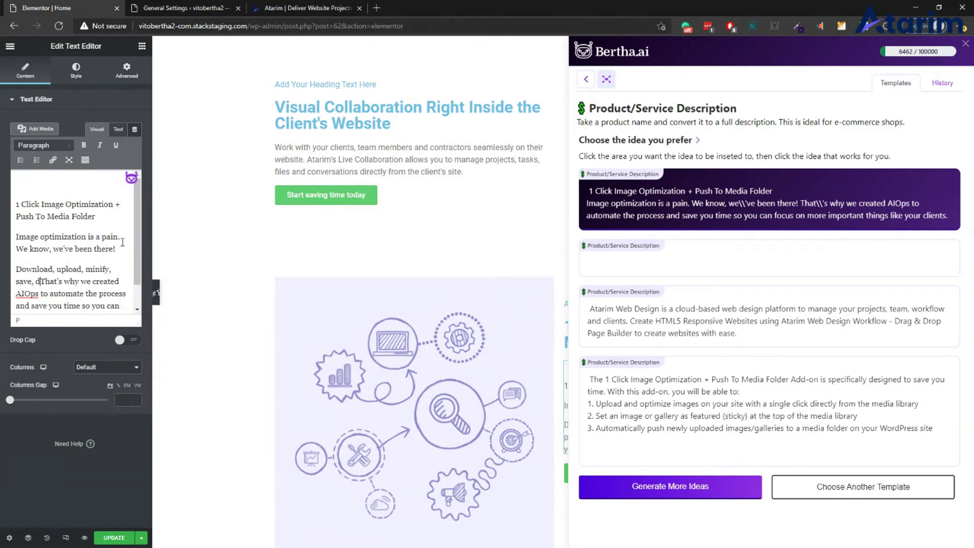
type(" again and aga")
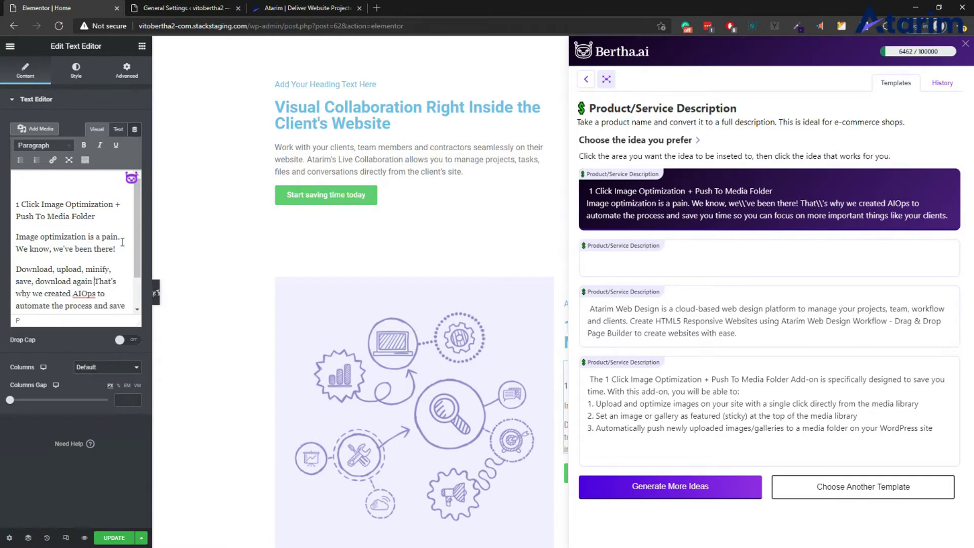
type("in and a")
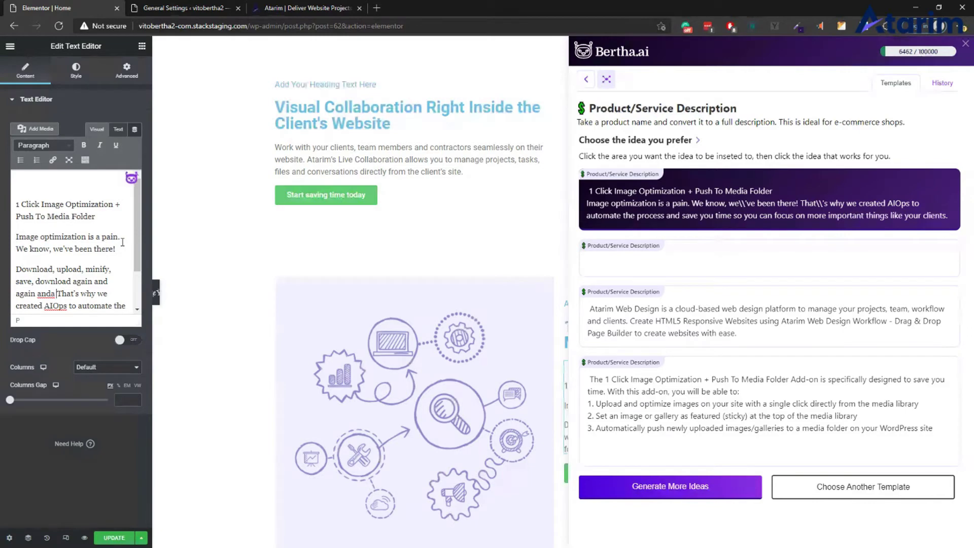
type("gain.")
key("Return")
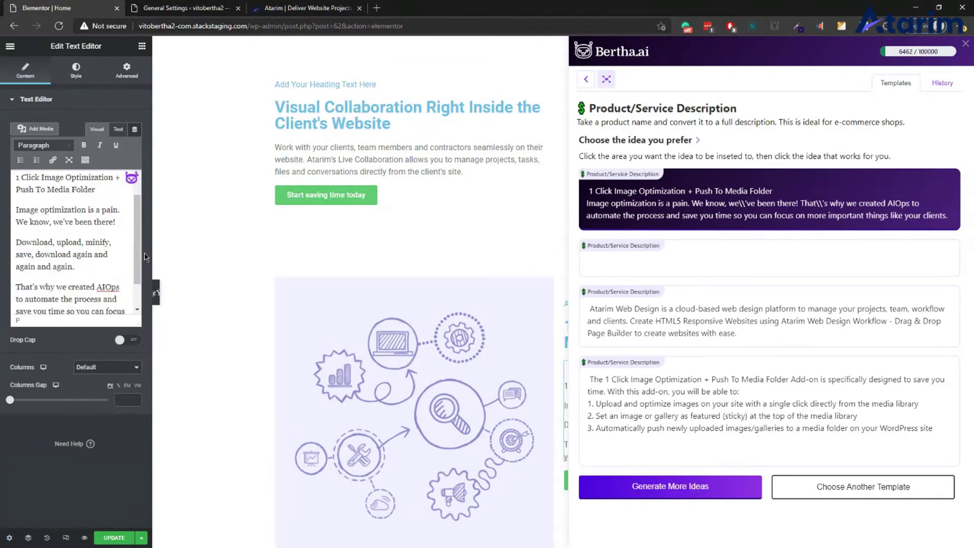
Step: Replace "AIOps" in the last paragraph of the description with "this unique feature"
scroll(136, 252, "down", 2)
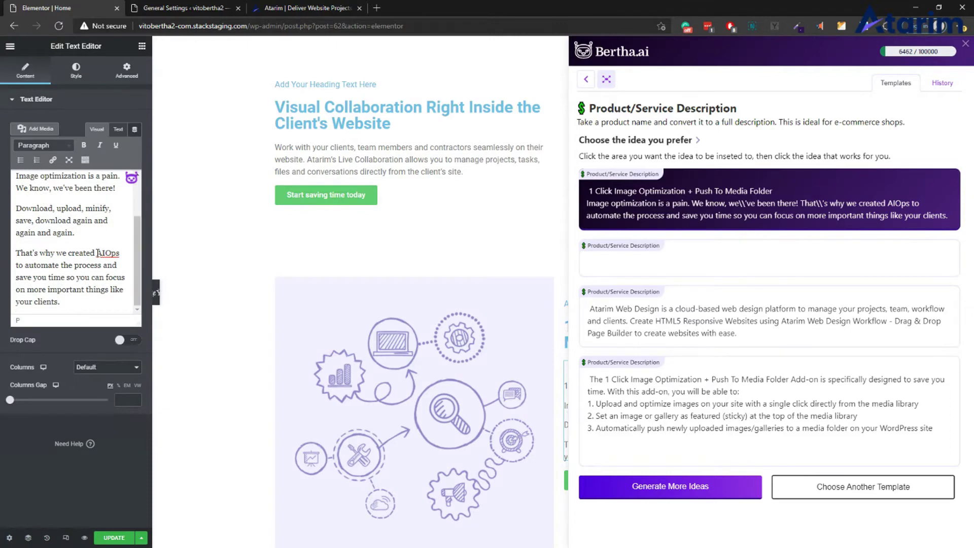
left_click_drag(97, 253, 121, 253)
type("a")
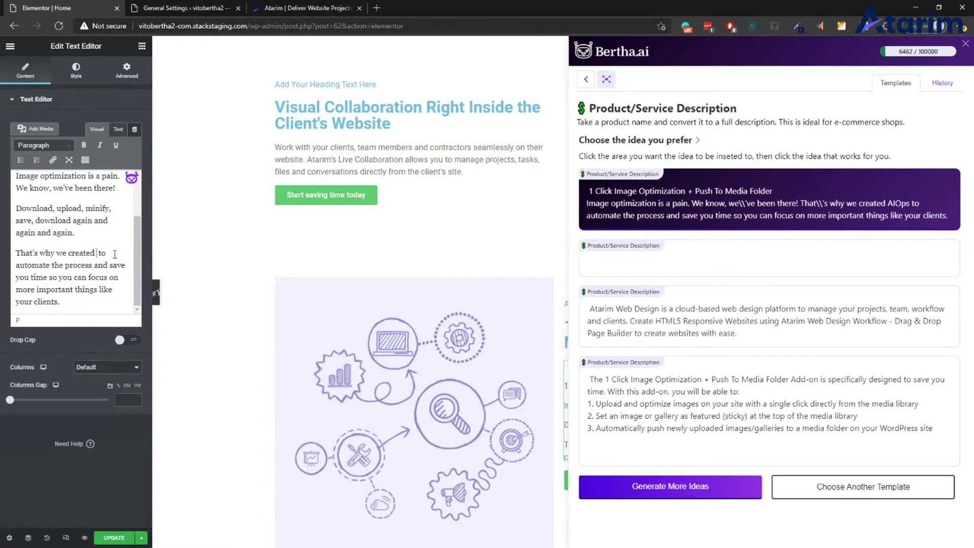
type("ted this an")
type("feature")
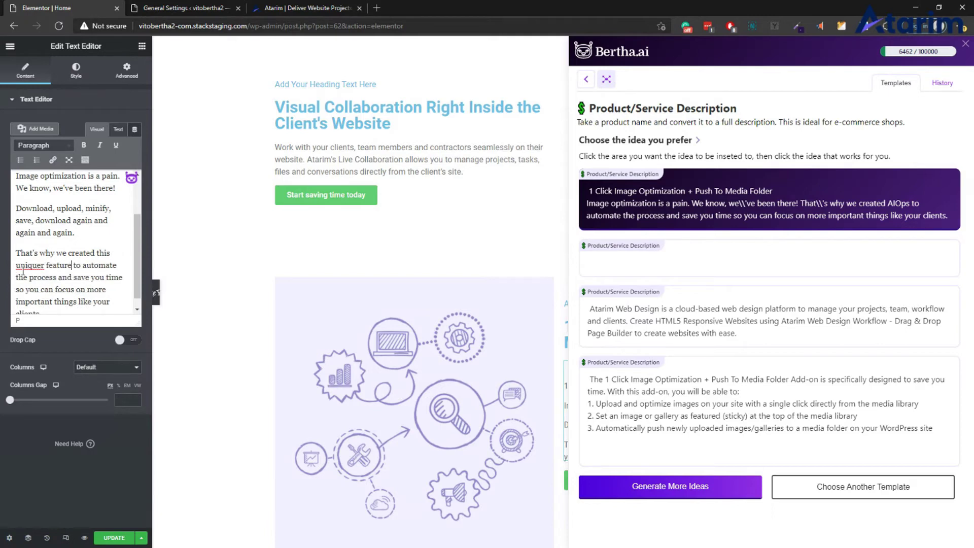
right_click(25, 265)
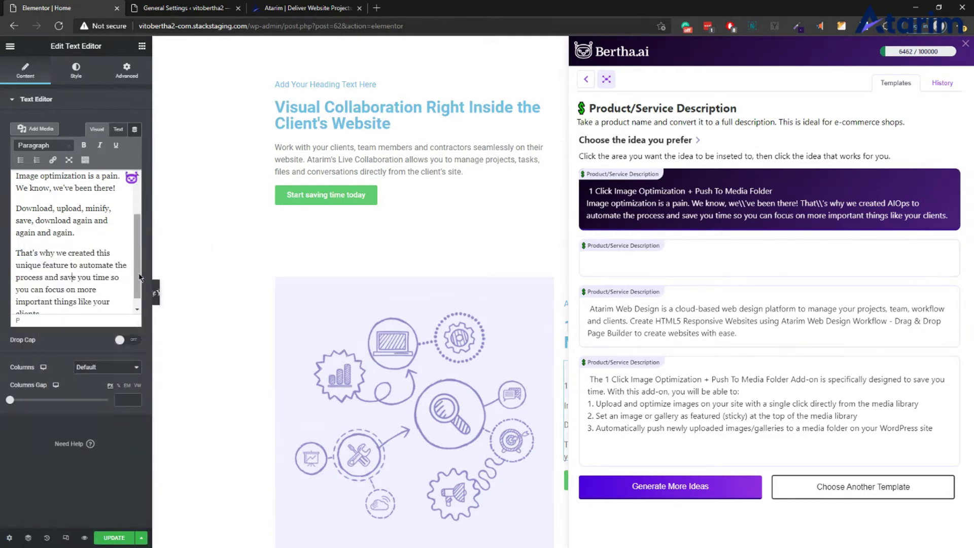
scroll(81, 299, "down", 1)
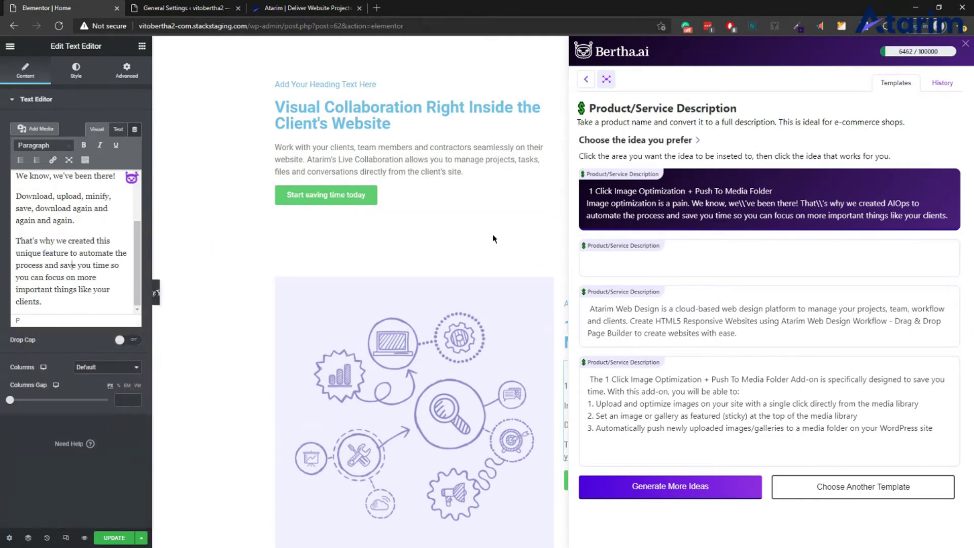
Step: Close Bertha, then delete the repeated title line above the image optimization description and the Call To Action button below it
left_click(966, 45)
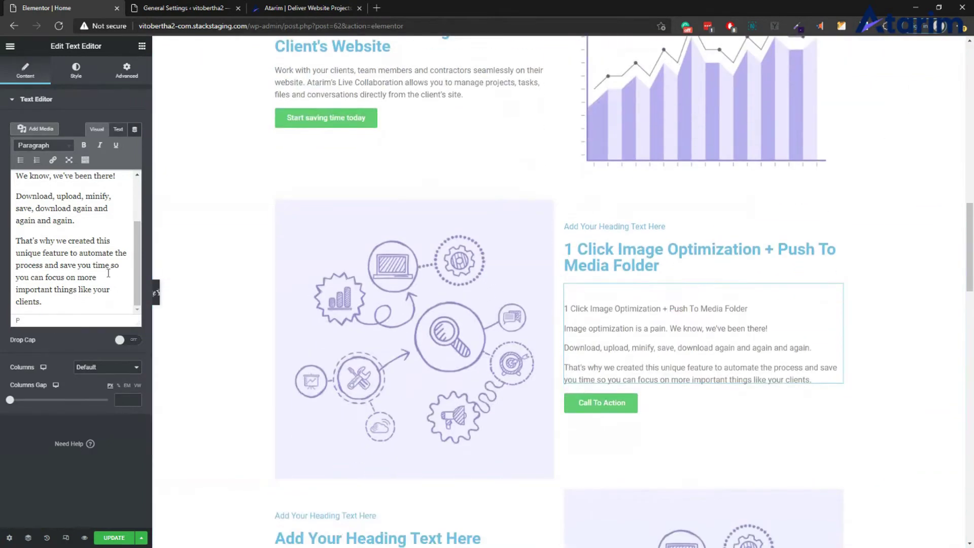
scroll(108, 273, "up", 3)
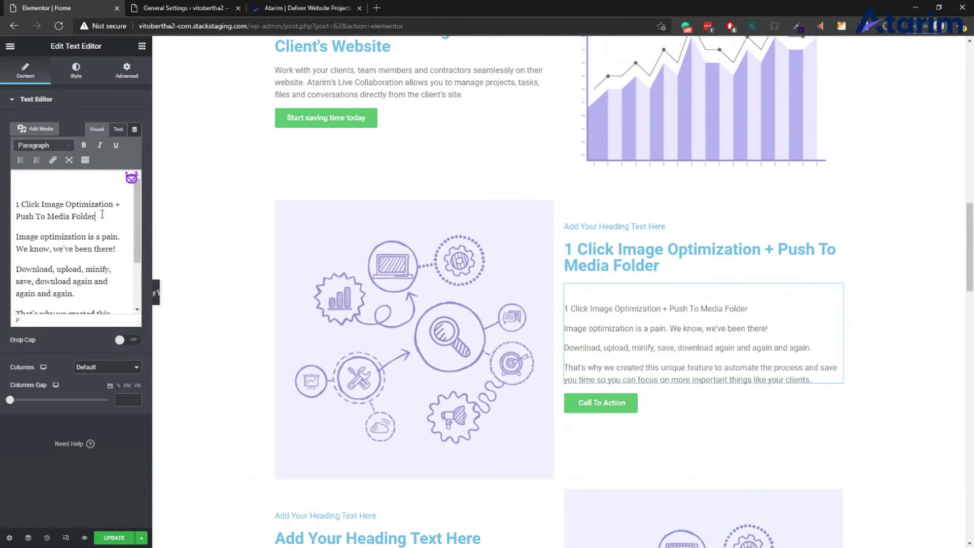
left_click_drag(102, 215, 101, 180)
key("BackSpace")
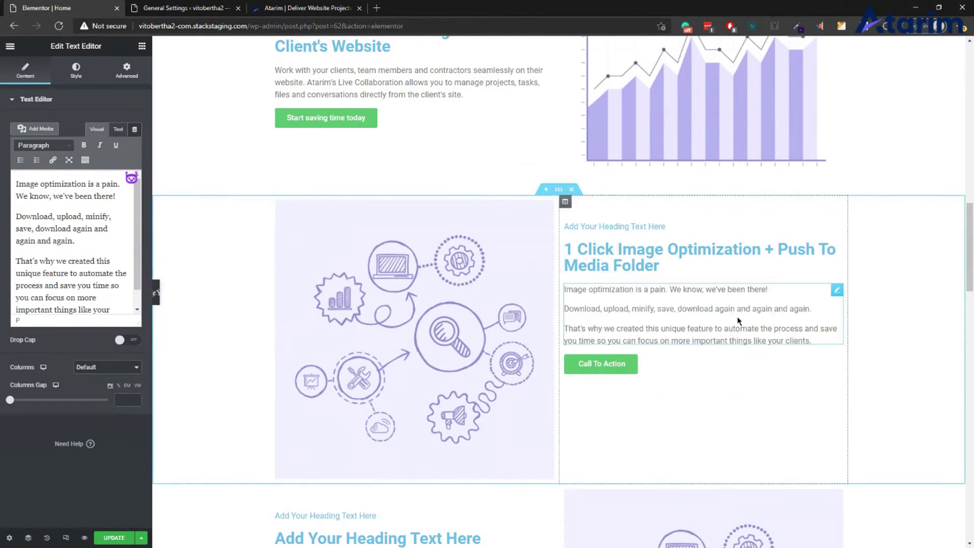
scroll(644, 355, "down", 1)
scroll(651, 348, "up", 1)
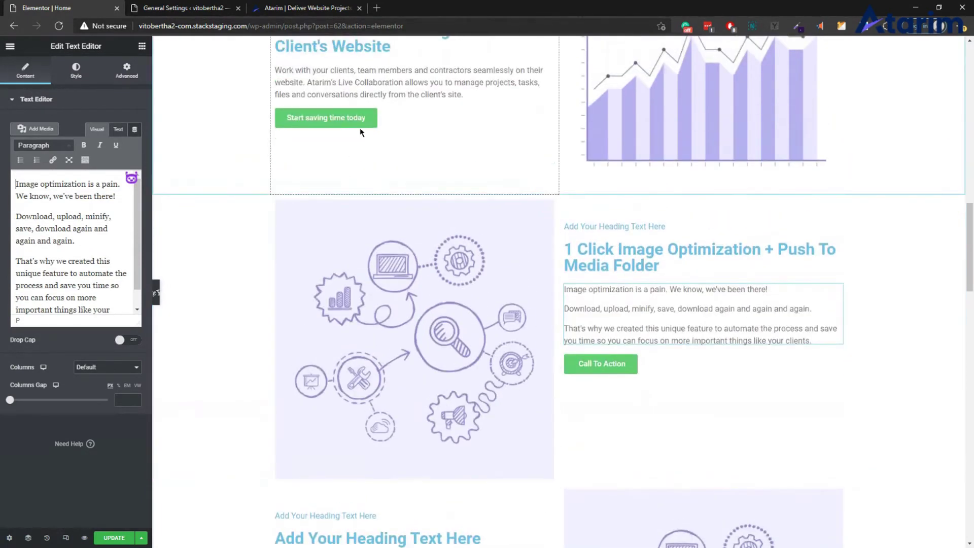
right_click(637, 368)
left_click(662, 512)
Step: Replace the main heading of the next feature section with "The Agency Dashboard Brings All of Your Projects Together"
scroll(558, 329, "down", 6)
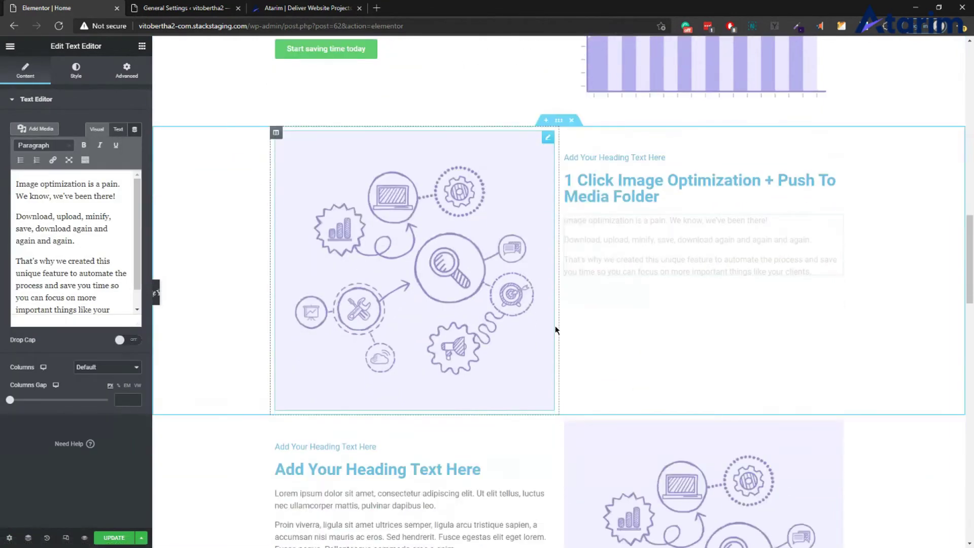
left_click(372, 230)
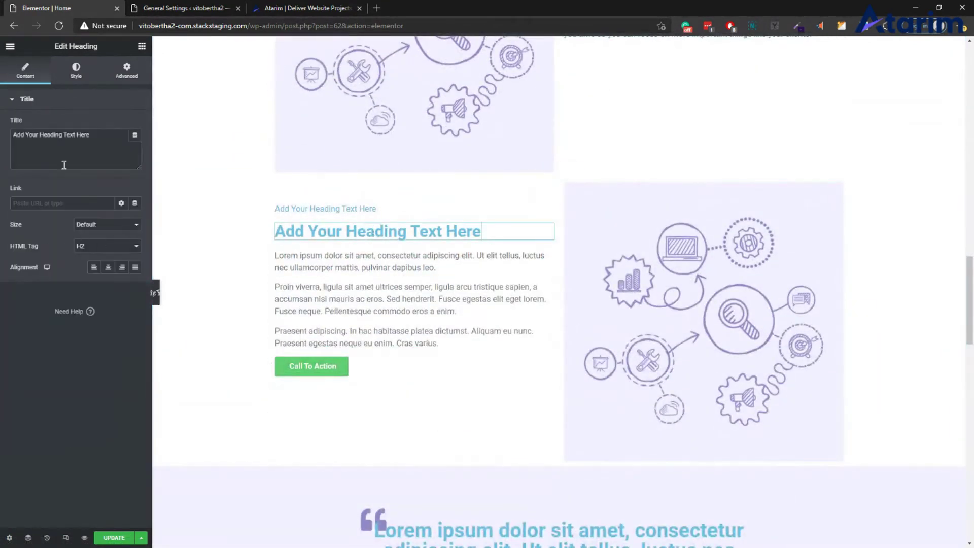
triple_click(90, 135)
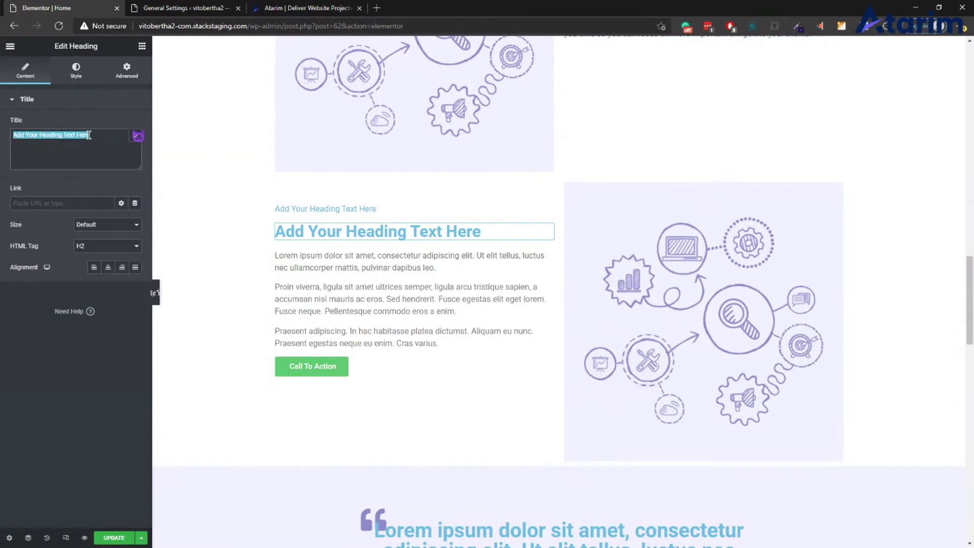
type("Ce")
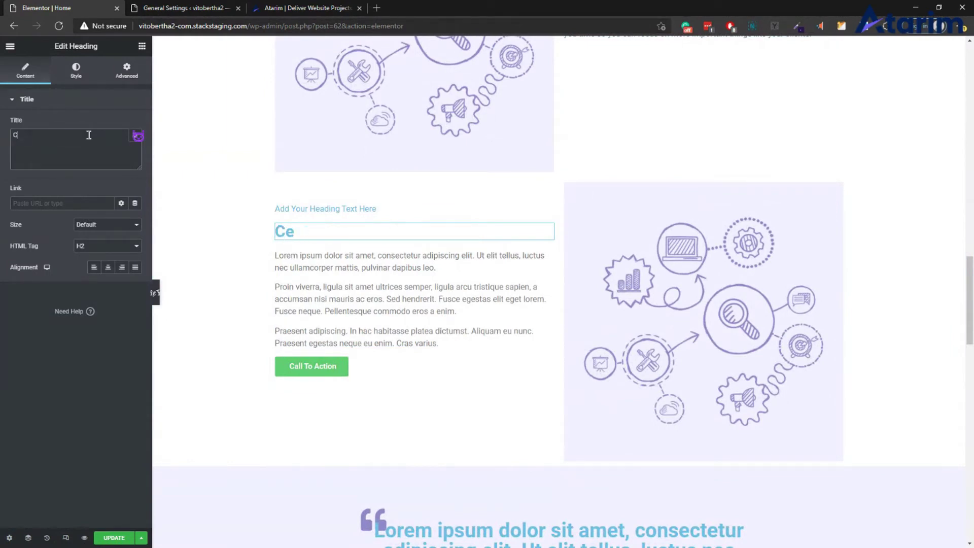
key("BackSpace")
type("Cen")
type("The")
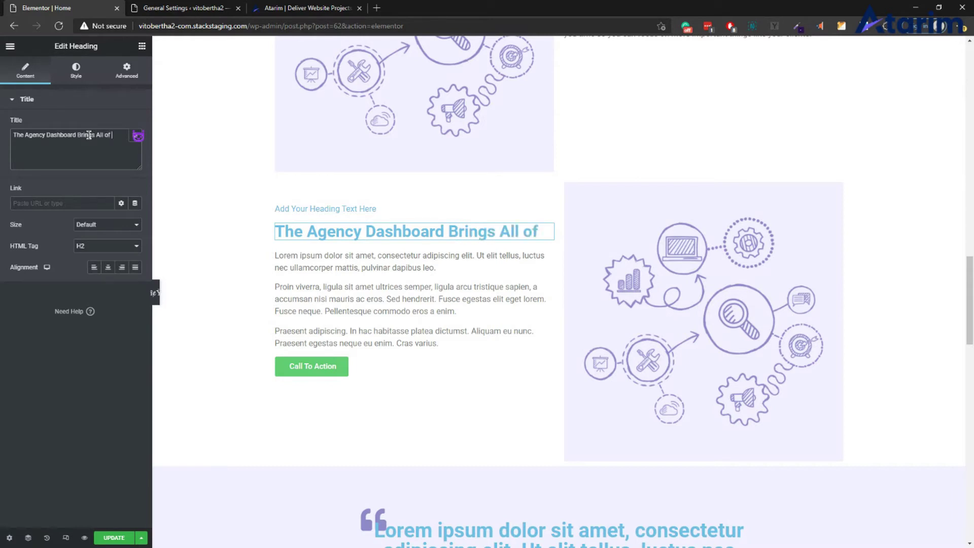
type("ur Projects Together")
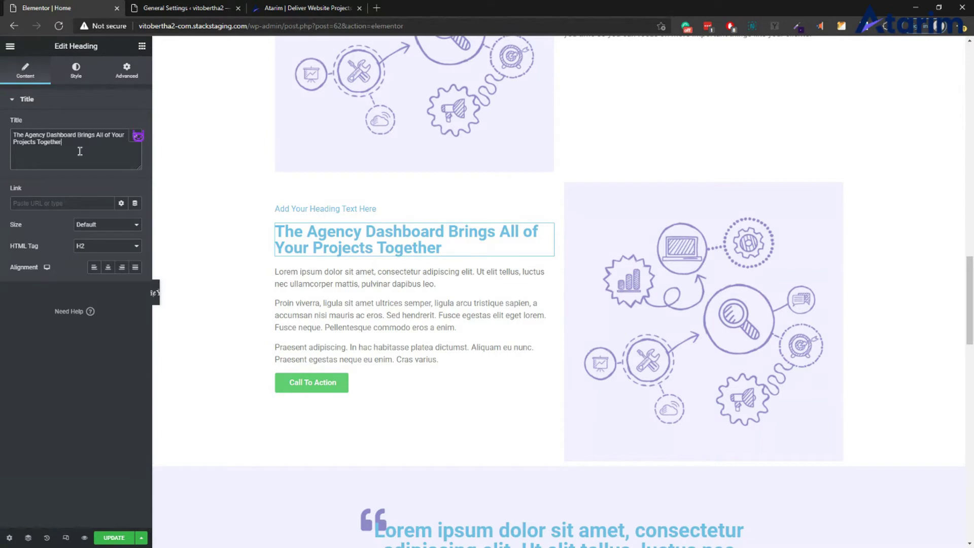
Step: Copy the Agency Dashboard heading and generate Content Rephraser ideas in Bertha with it as the text origin
triple_click(68, 144)
left_click(58, 141)
triple_click(76, 138)
key("ctrl+c")
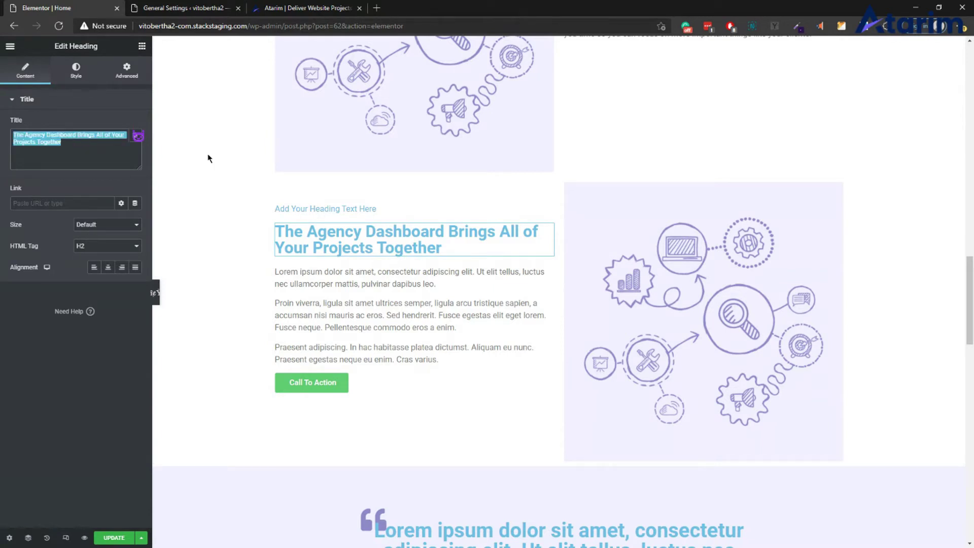
left_click(138, 136)
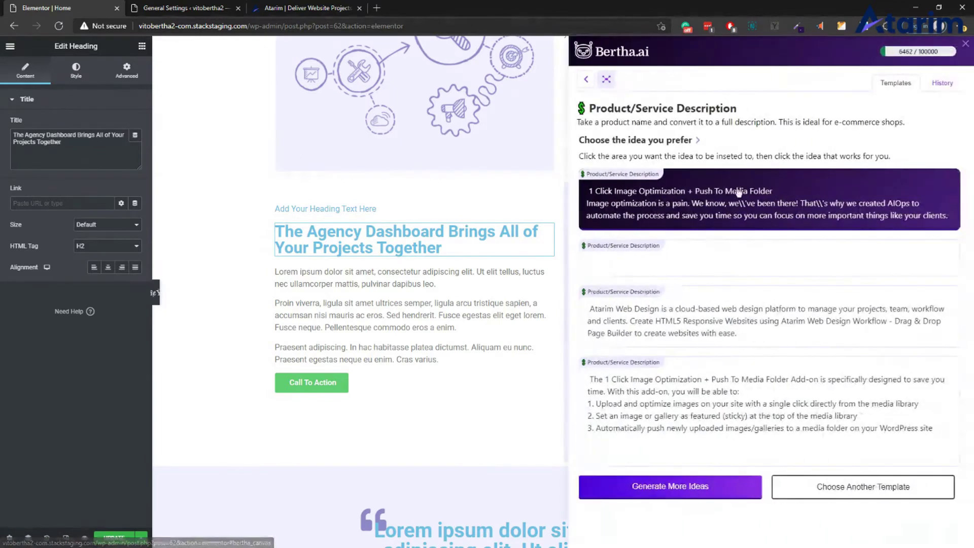
left_click(587, 81)
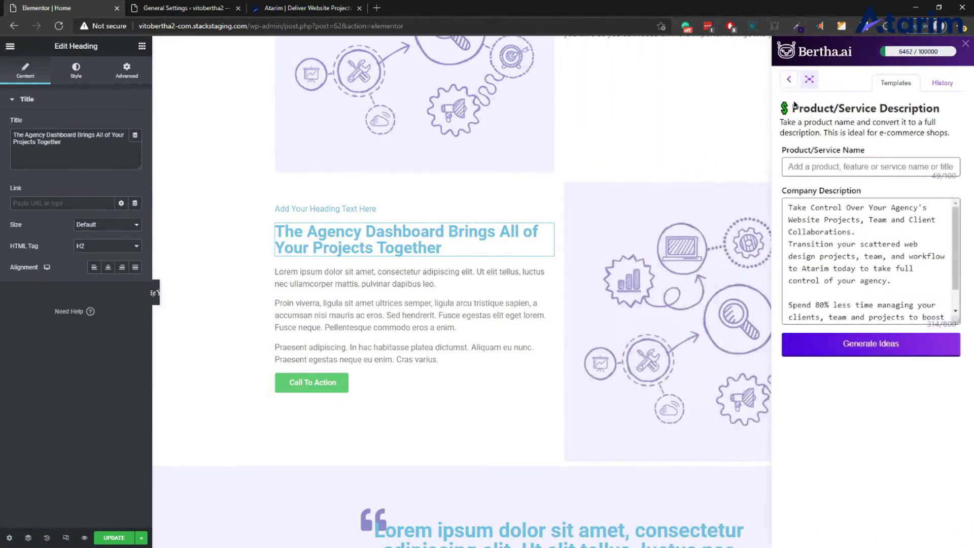
left_click(788, 80)
scroll(871, 265, "down", 8)
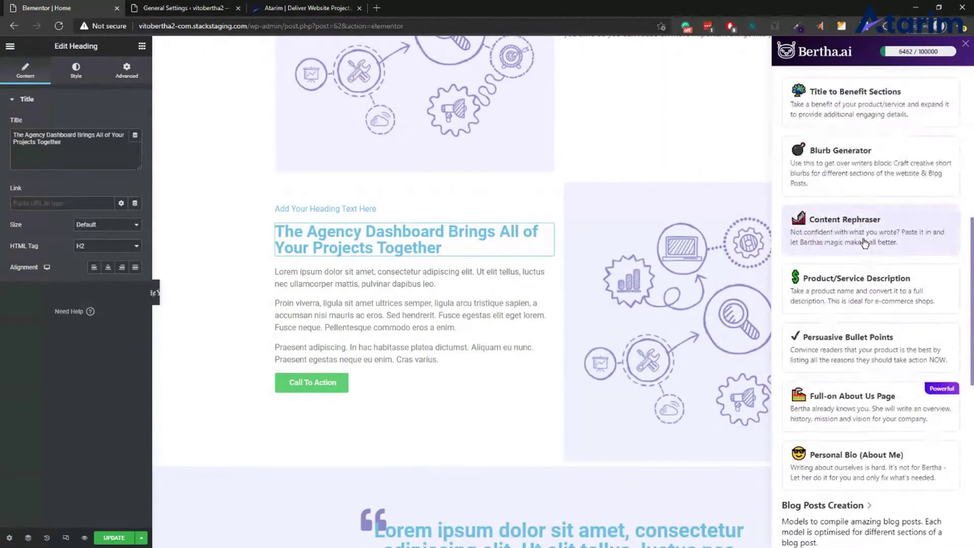
left_click(869, 226)
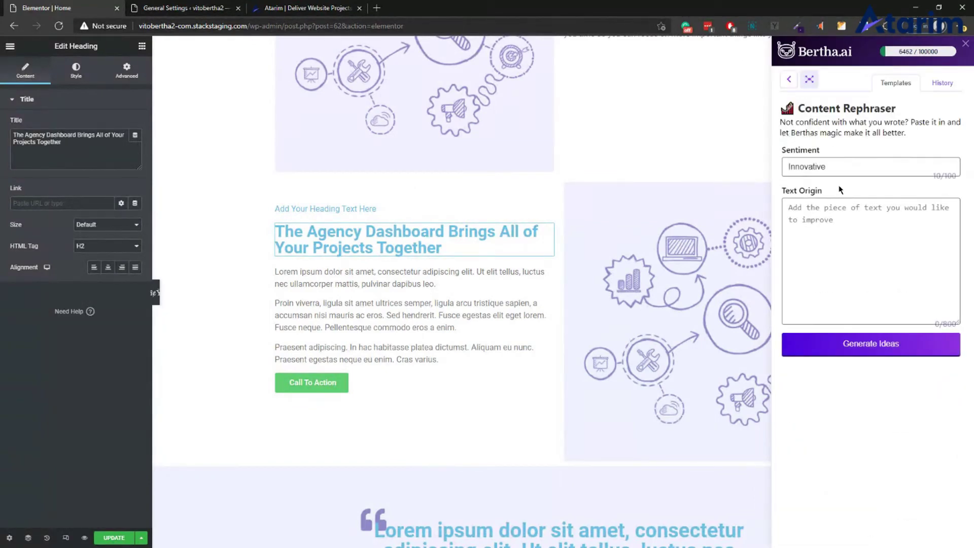
left_click(837, 205)
key("ctrl+v")
left_click(880, 347)
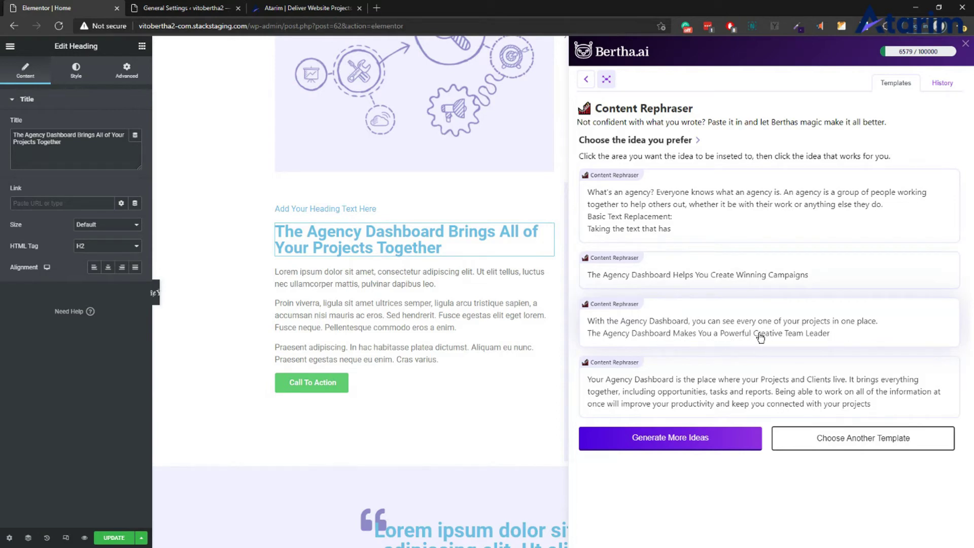
Step: Clear the heading "The Agency Dashboard Brings All of Your Projects Together" and try the rephrased idea starting "With the Agency Dashboard" in its place
triple_click(77, 150)
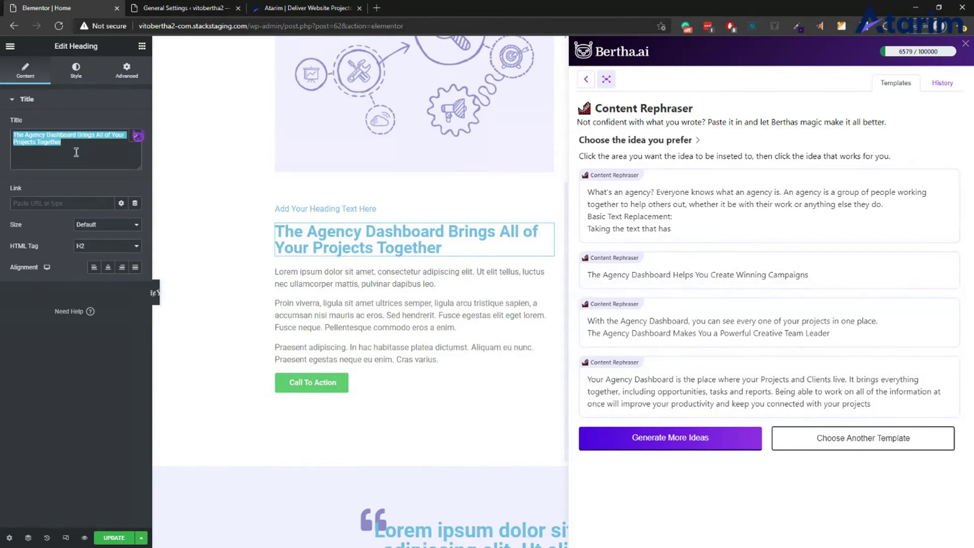
key("BackSpace")
left_click(705, 329)
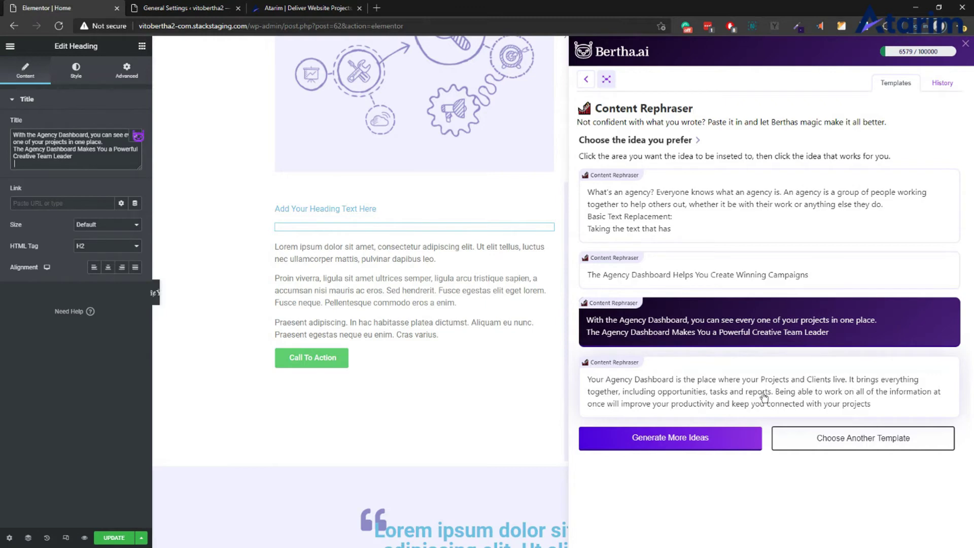
Step: Clear the lorem ipsum paragraphs below the heading and try to insert the rephrased idea starting "Your Agency Dashboard is the place"
left_click(354, 303)
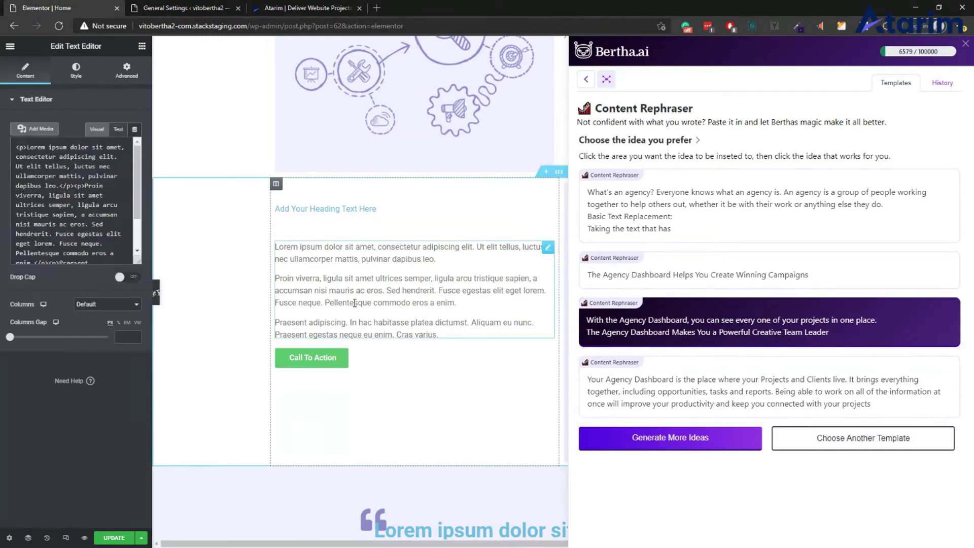
key("ctrl+a")
key("BackSpace")
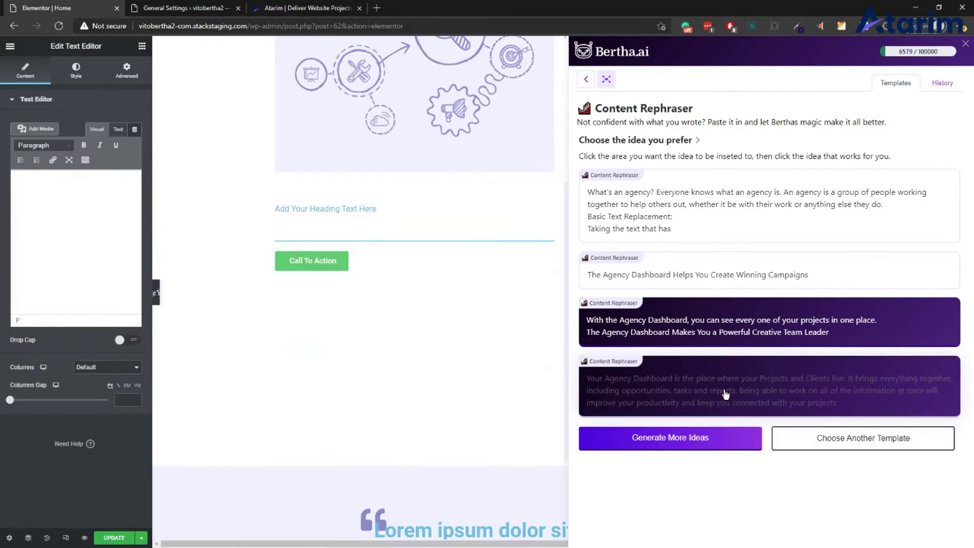
left_click(85, 227)
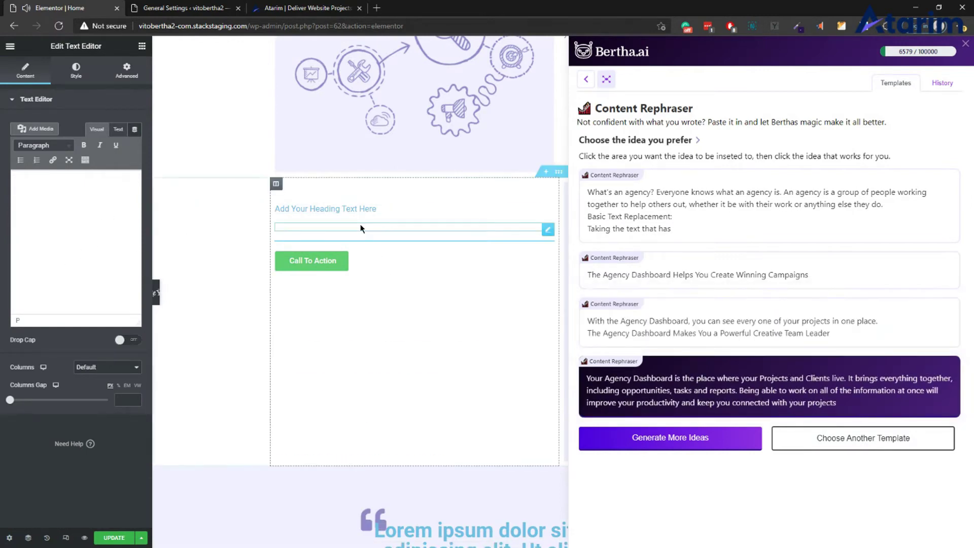
Step: Close the Bertha.ai assistant, save the page changes and reload the page editor
scroll(361, 228, "up", 2)
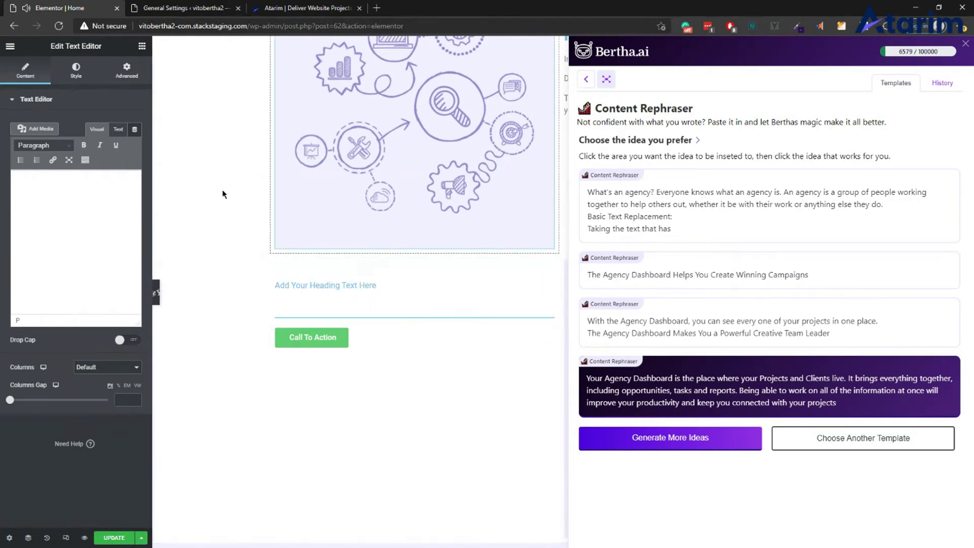
left_click(967, 46)
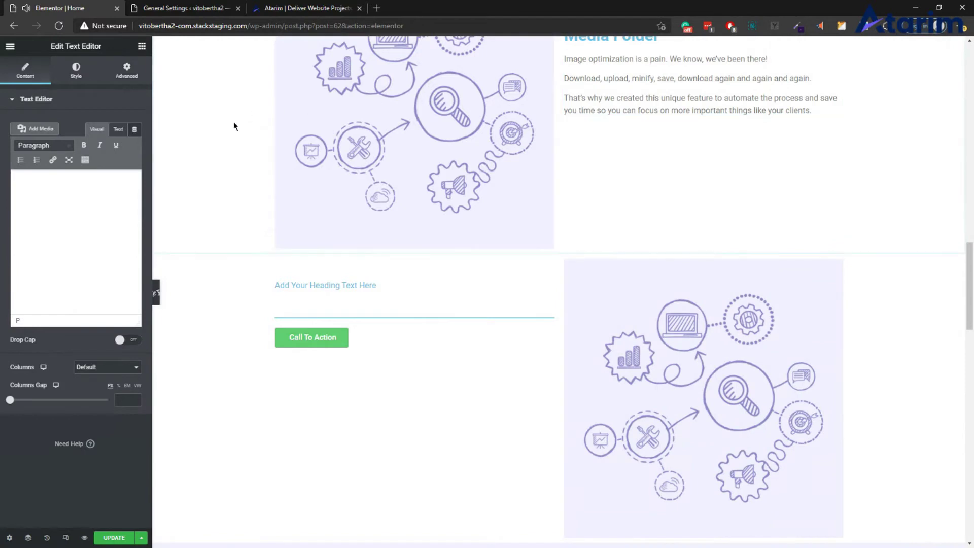
left_click(130, 540)
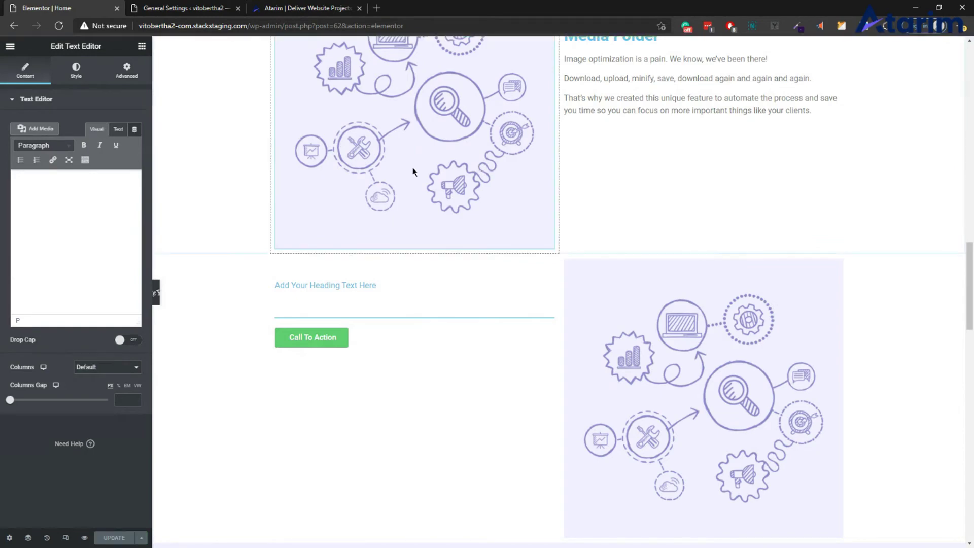
left_click(59, 27)
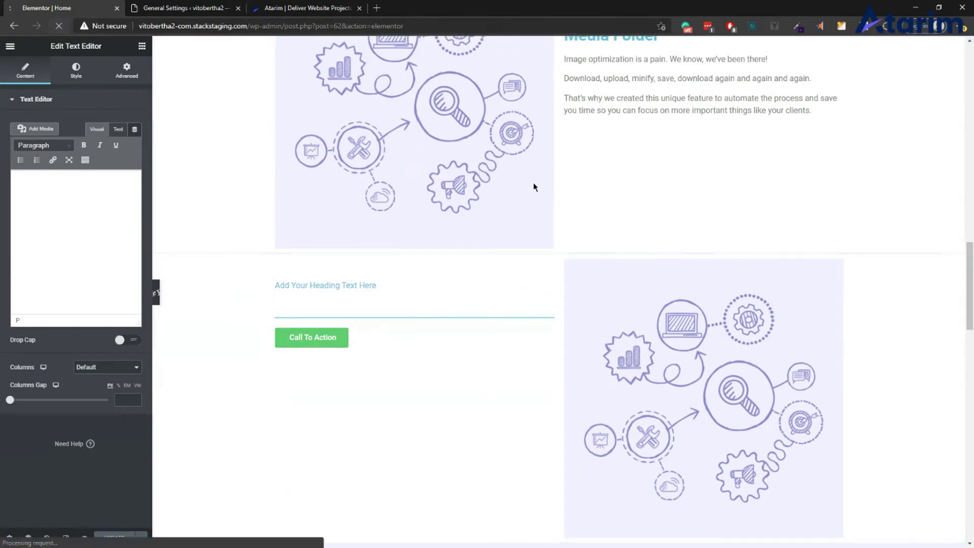
scroll(456, 213, "down", 3)
scroll(507, 234, "up", 20)
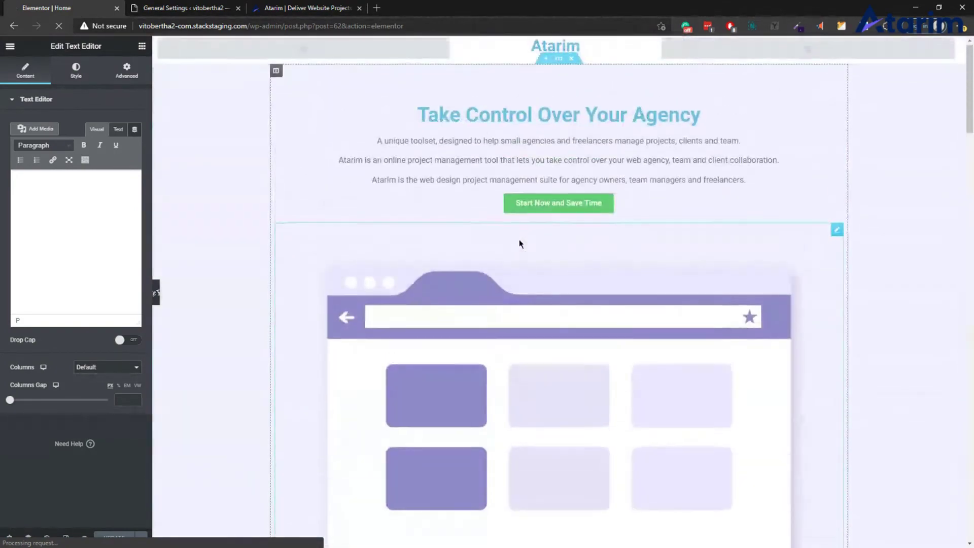
scroll(519, 238, "down", 20)
scroll(541, 229, "down", 10)
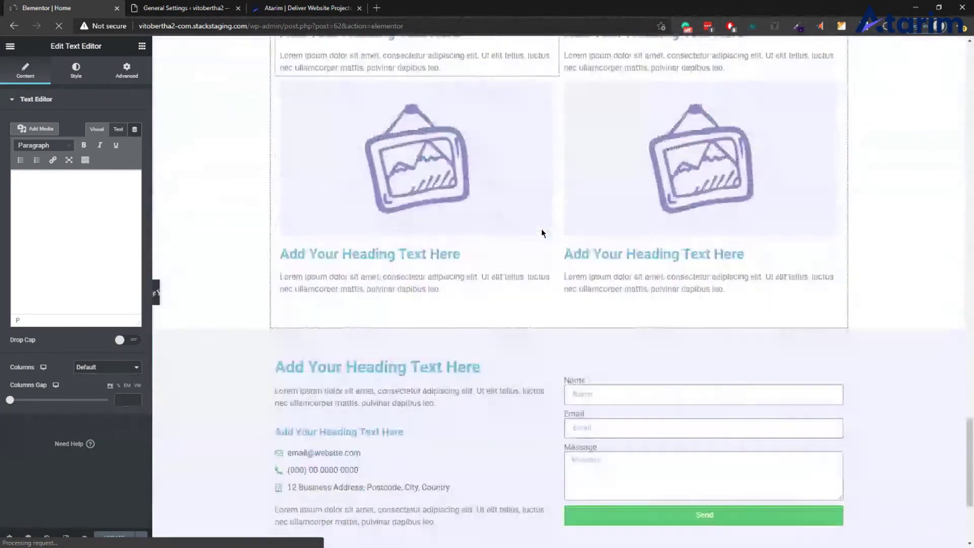
scroll(541, 229, "up", 12)
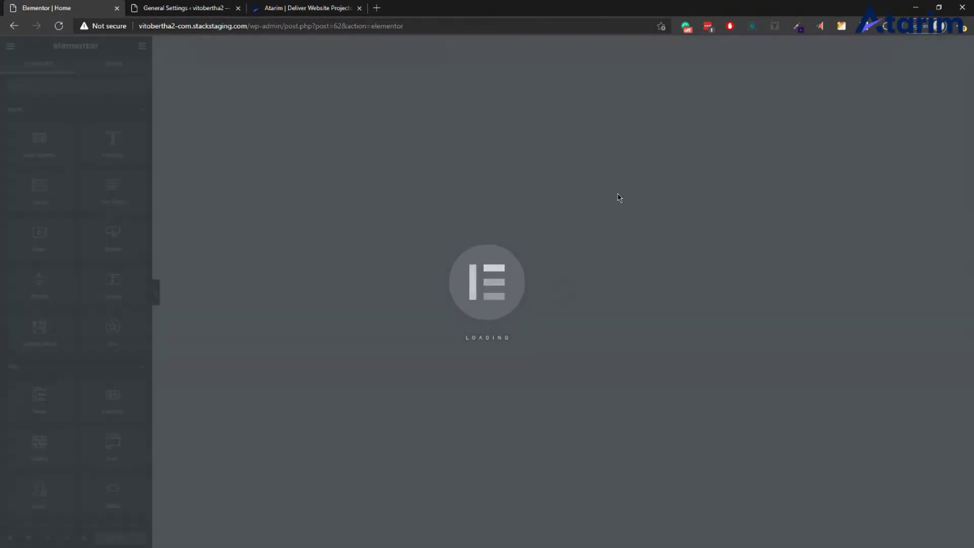
Step: Fill the empty H2 heading with the previously generated Bertha.ai content starting "Your Agency Dashboard is the place where your Projects and Clients live"
scroll(629, 224, "down", 3)
scroll(637, 238, "down", 20)
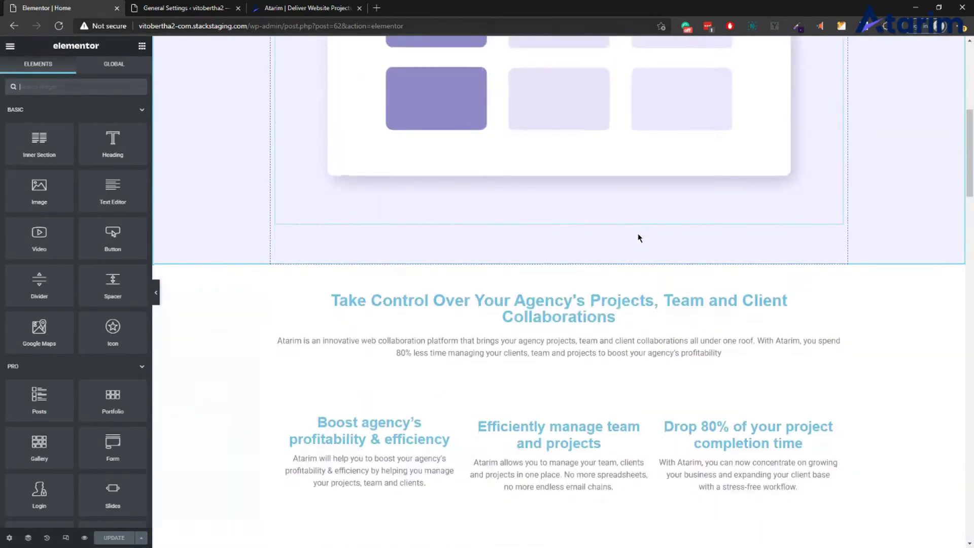
scroll(635, 232, "up", 3)
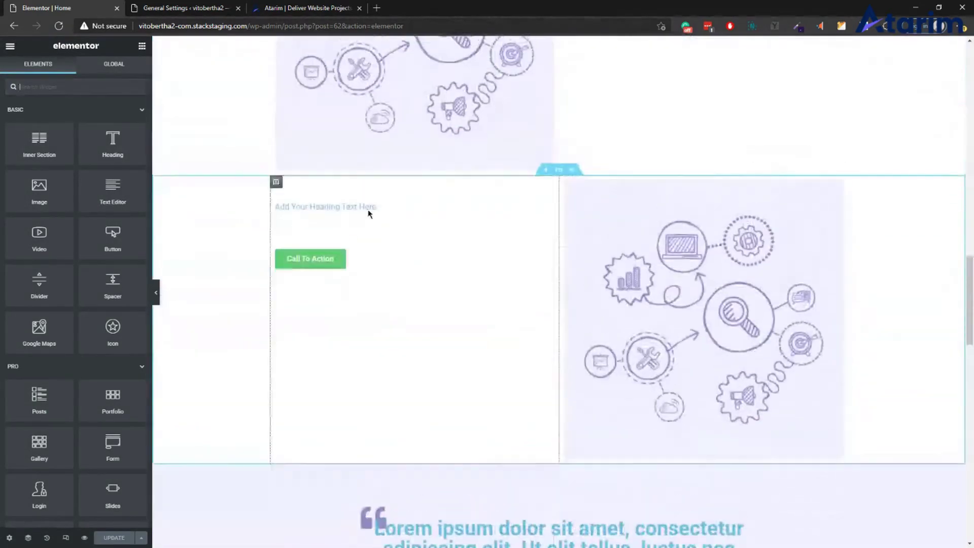
left_click(343, 235)
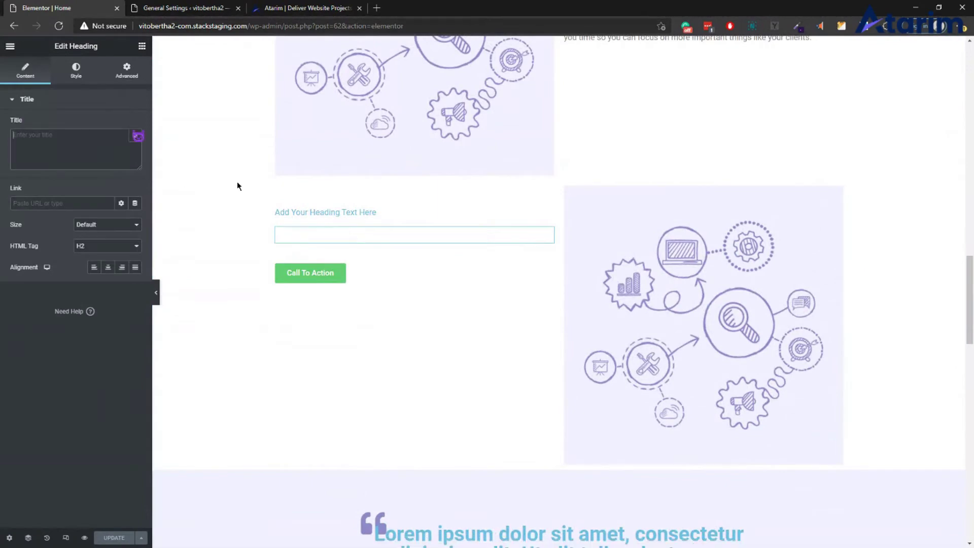
left_click(137, 136)
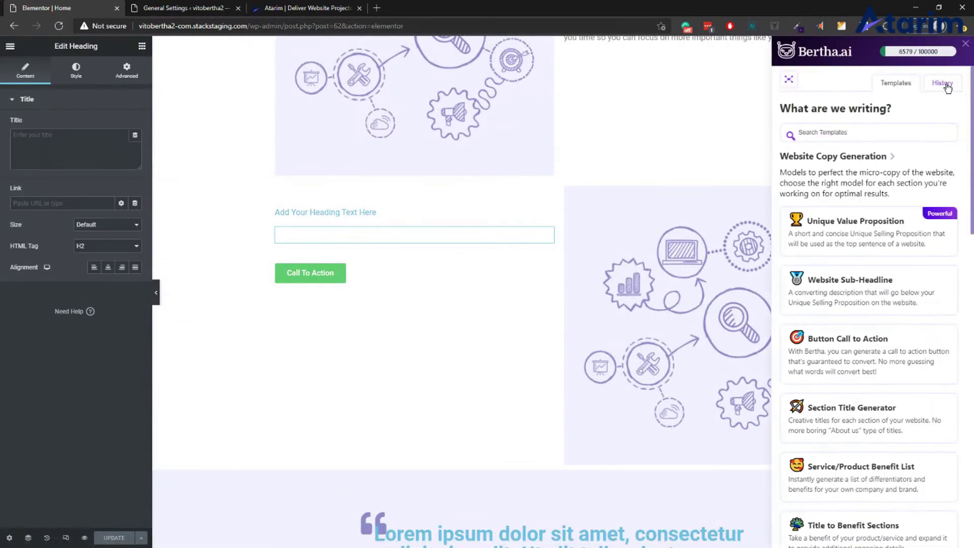
left_click(940, 83)
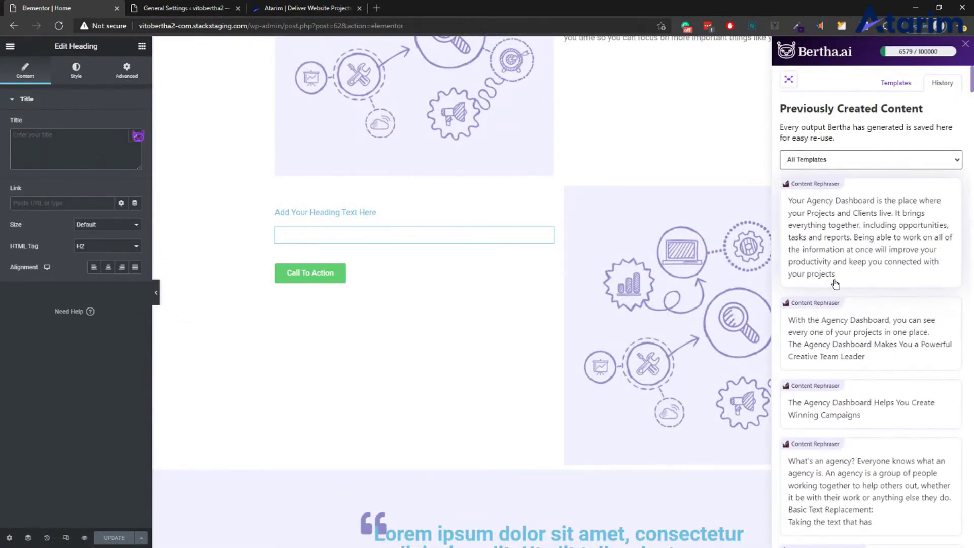
left_click(886, 244)
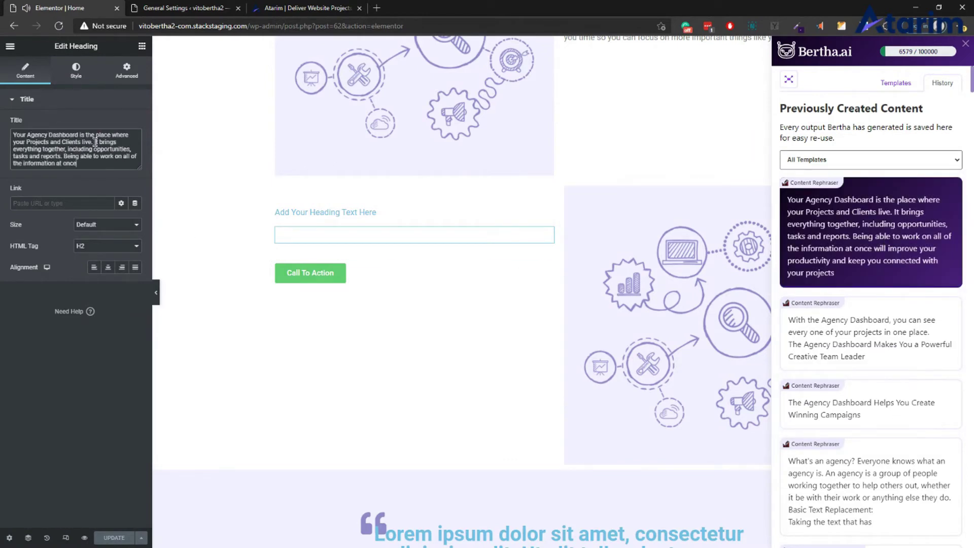
Step: Move everything after the heading's first sentence, from "It brings everything together" on, into the empty text block below it
left_click_drag(95, 143, 136, 185)
key("ctrl+c")
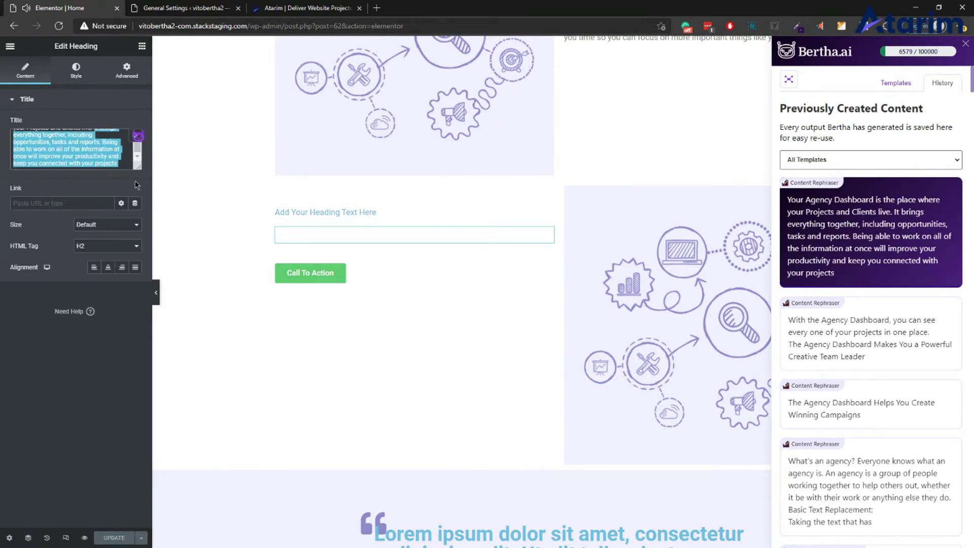
key("BackSpace")
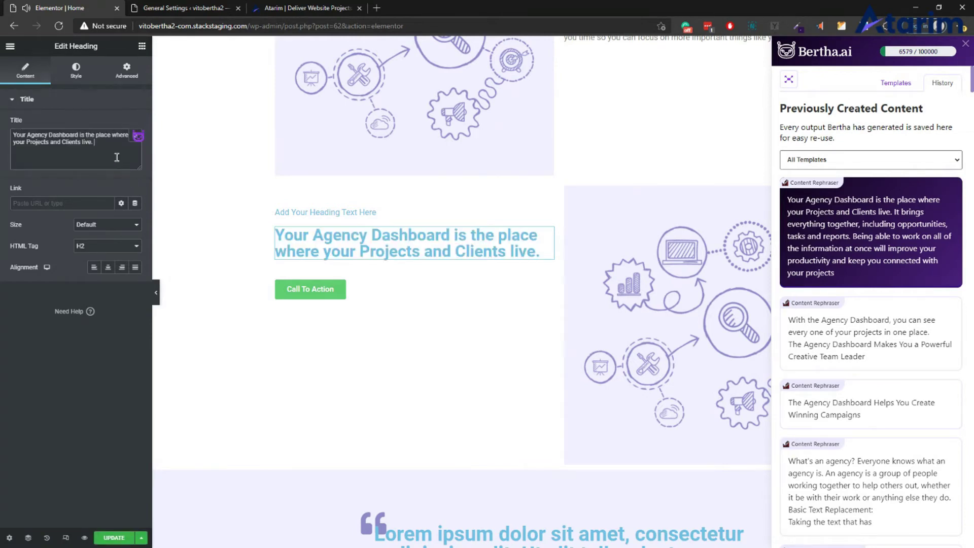
left_click(360, 275)
left_click(90, 196)
key("ctrl+v")
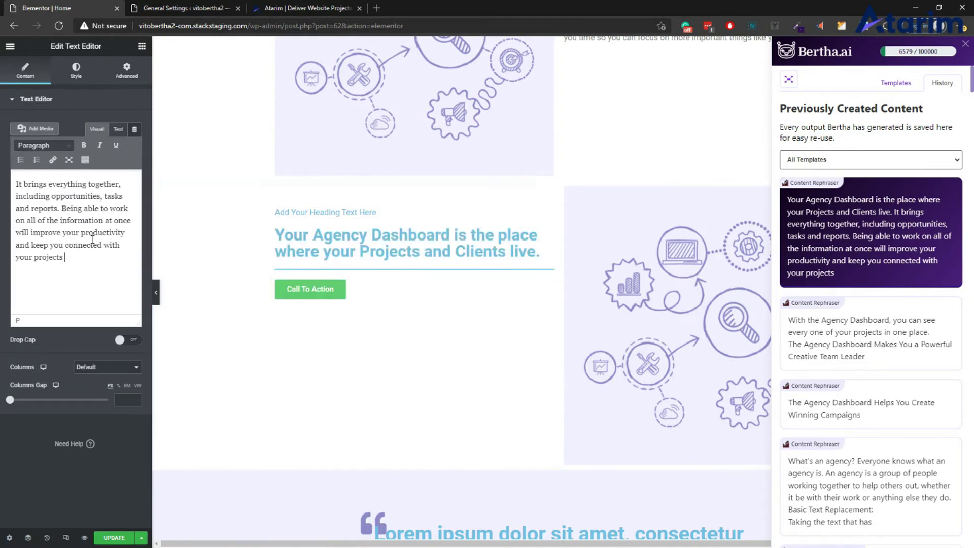
left_click(118, 129)
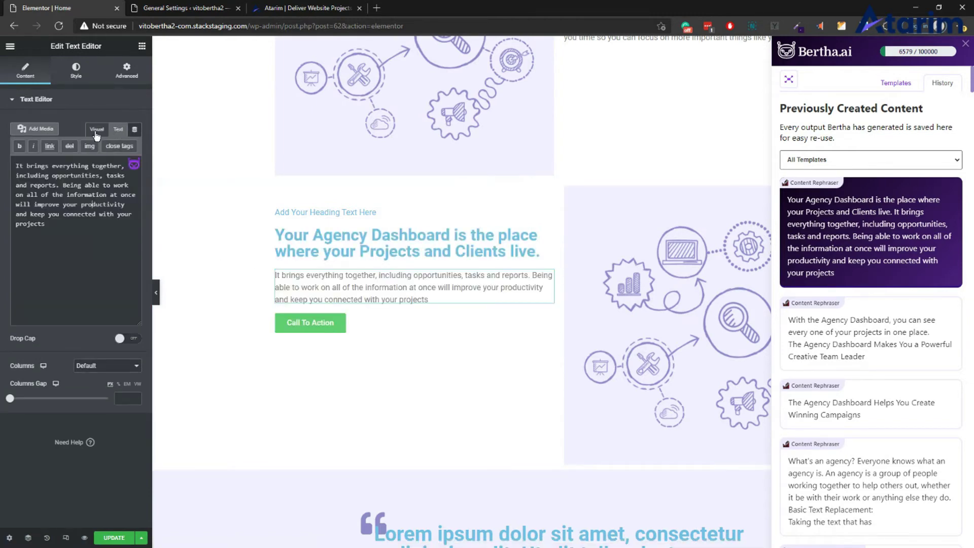
left_click(97, 130)
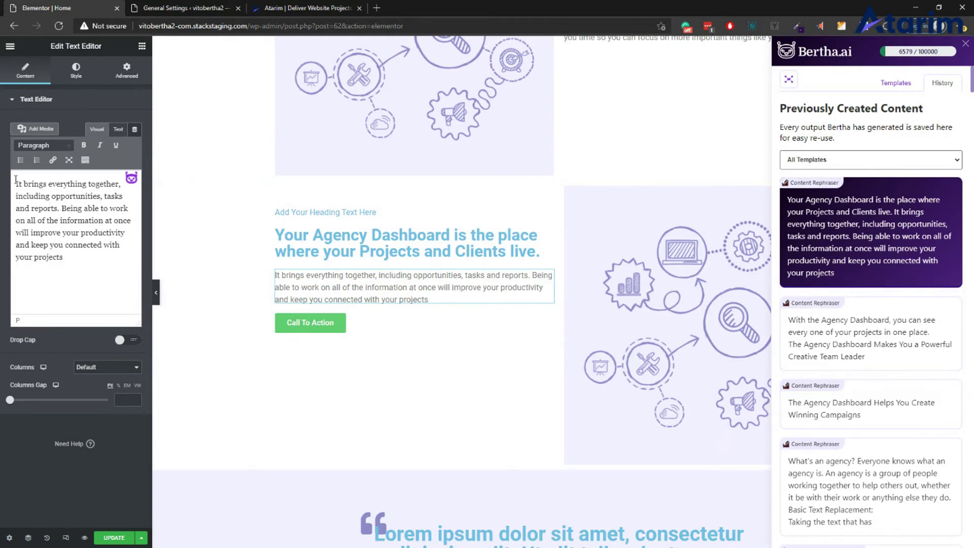
Step: Add the previously generated "With the Agency Dashboard..." text above the existing paragraph, end it with a period, and close Bertha.ai
key("Return")
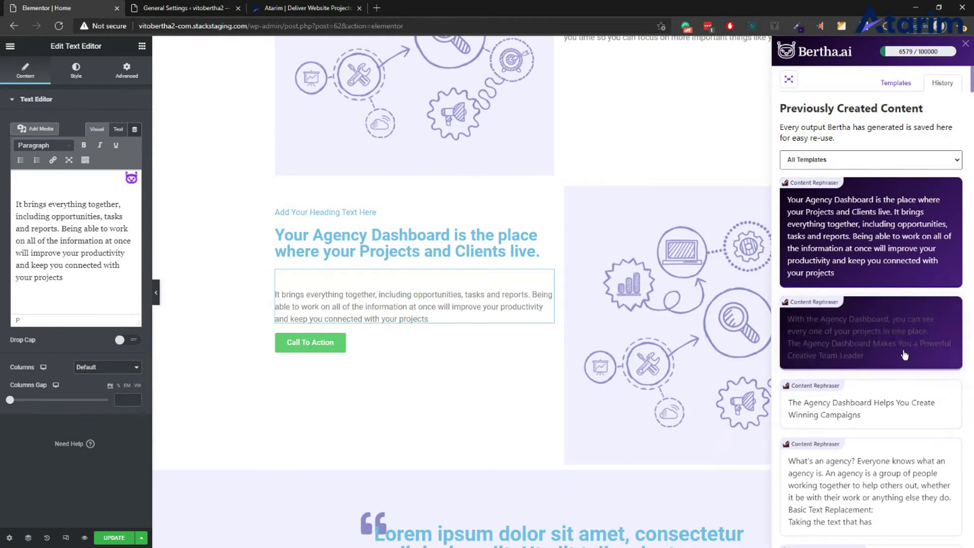
left_click(868, 338)
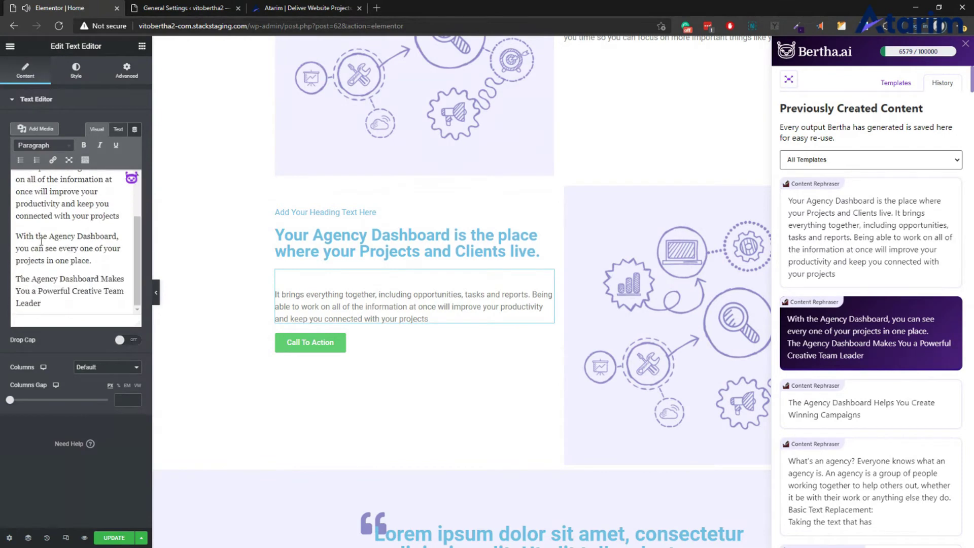
left_click_drag(32, 261, 78, 303)
key("ctrl+c")
left_click(16, 234)
key("BackSpace")
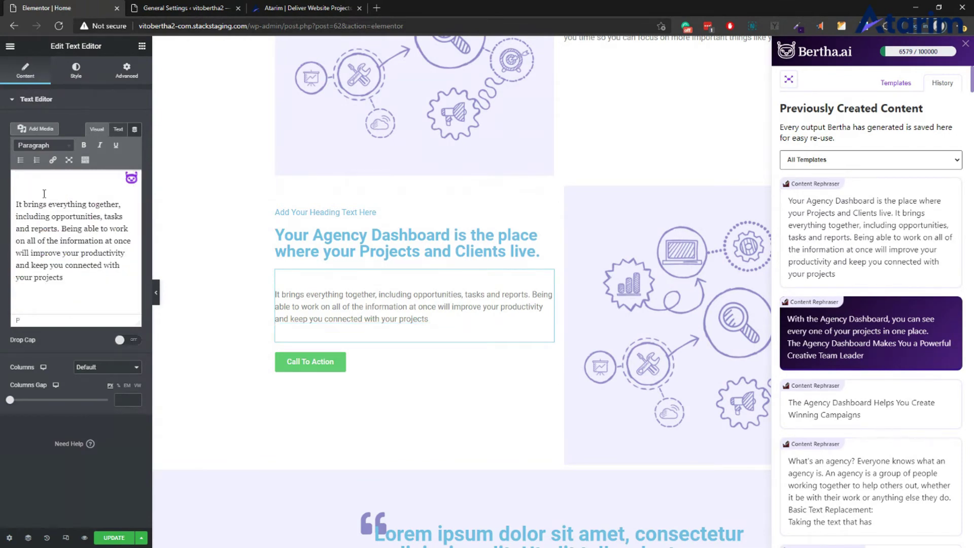
key("ctrl+v")
type(".")
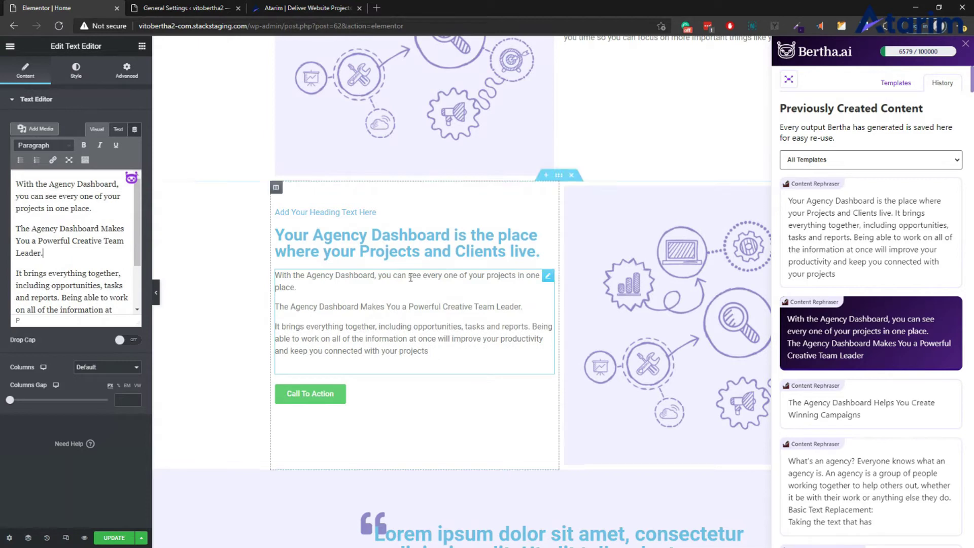
left_click(966, 43)
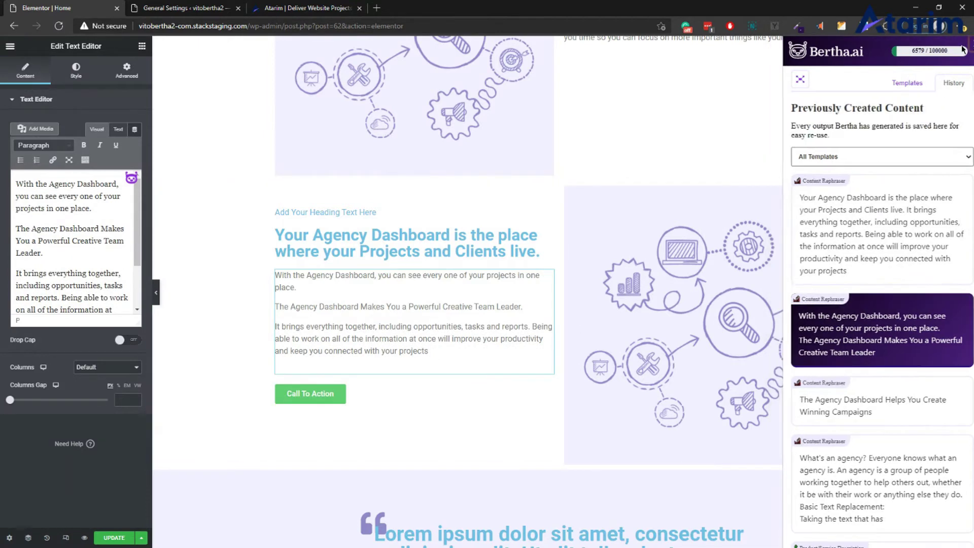
Step: Delete the placeholder text of the small H6 heading above "Your Agency Dashboard is the place where your Projects and Clients live."
scroll(697, 192, "up", 5)
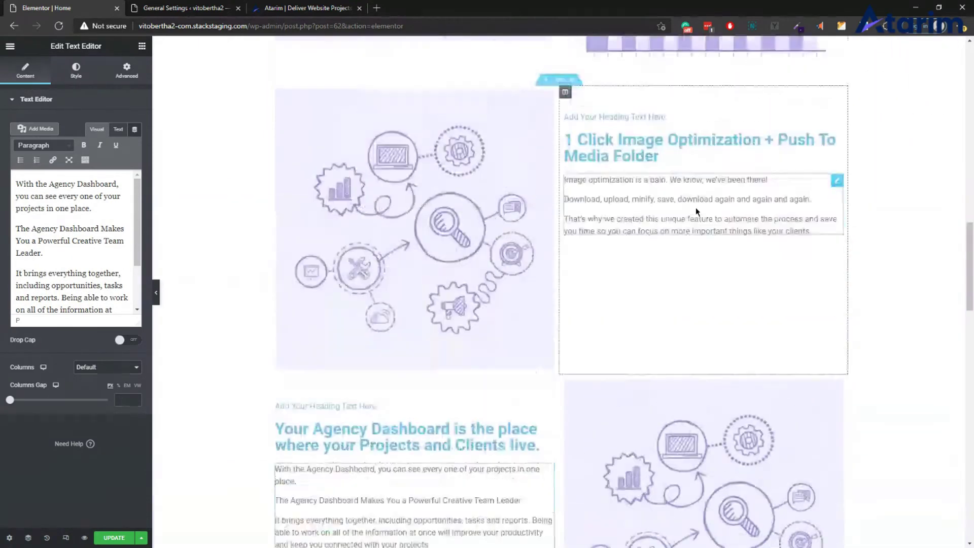
scroll(696, 207, "down", 4)
scroll(358, 304, "up", 2)
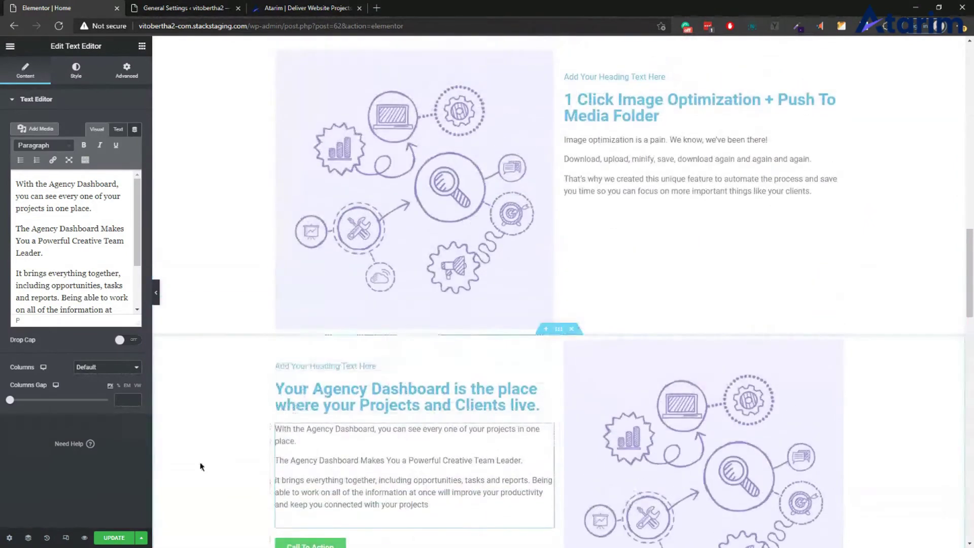
left_click(317, 367)
key("ctrl+a")
key("BackSpace")
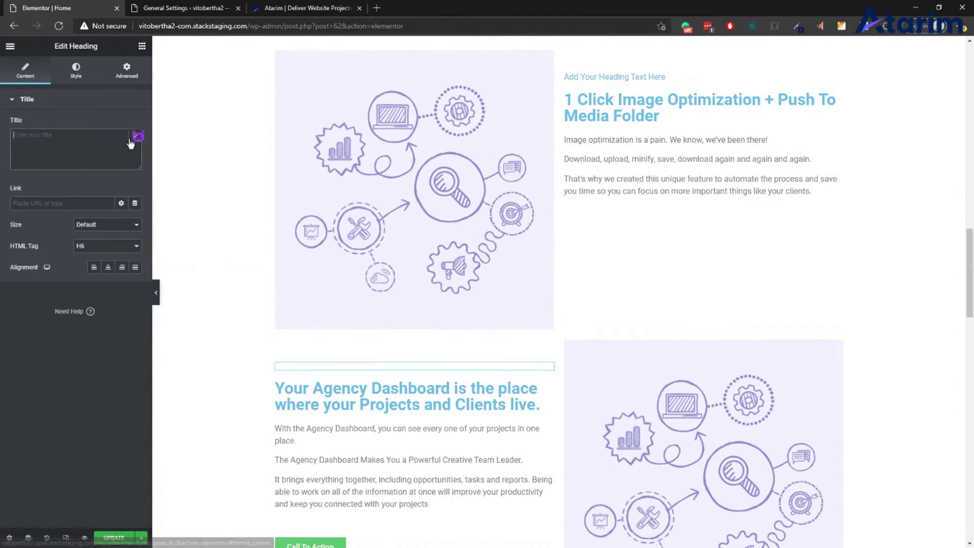
Step: Open Bertha.ai for the empty small heading and filter its previously created content to Service/Product Benefit List
left_click(137, 137)
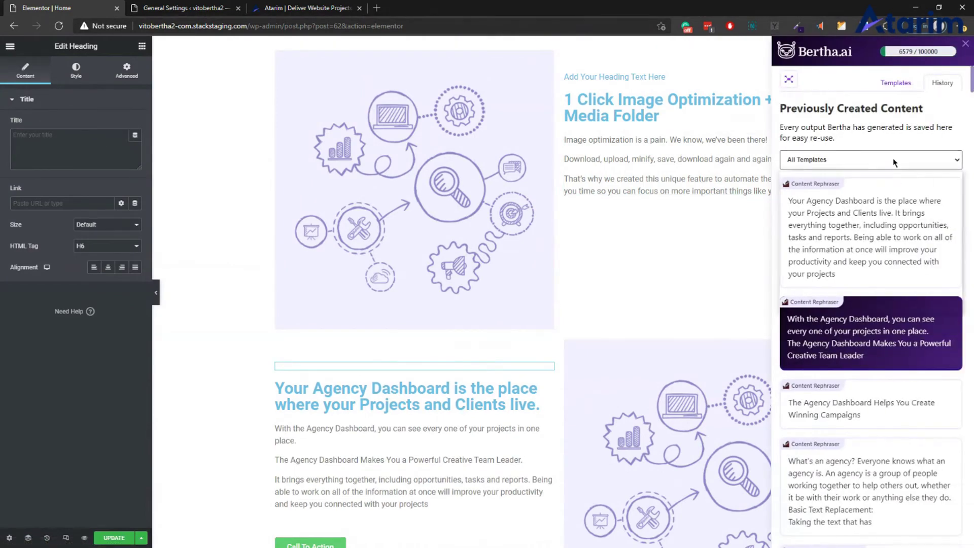
left_click(826, 160)
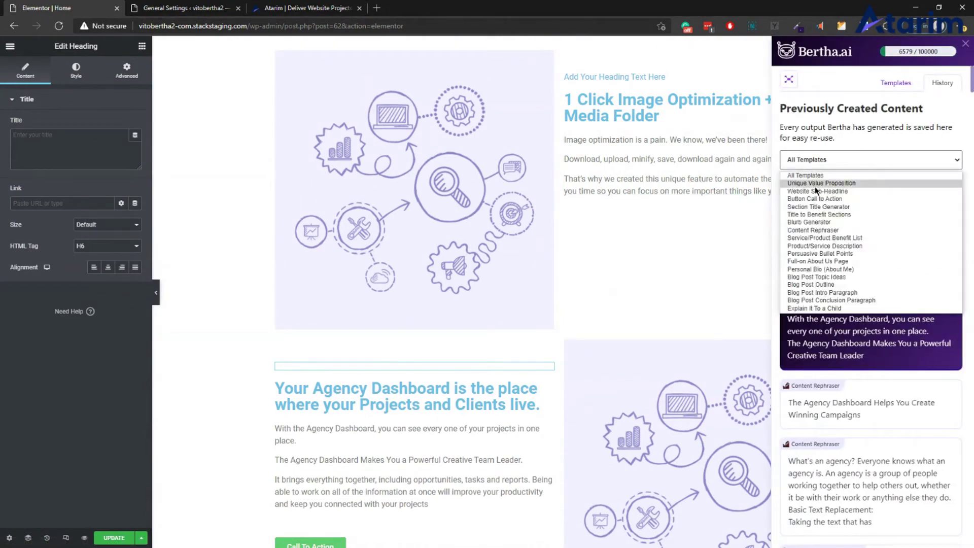
left_click(841, 237)
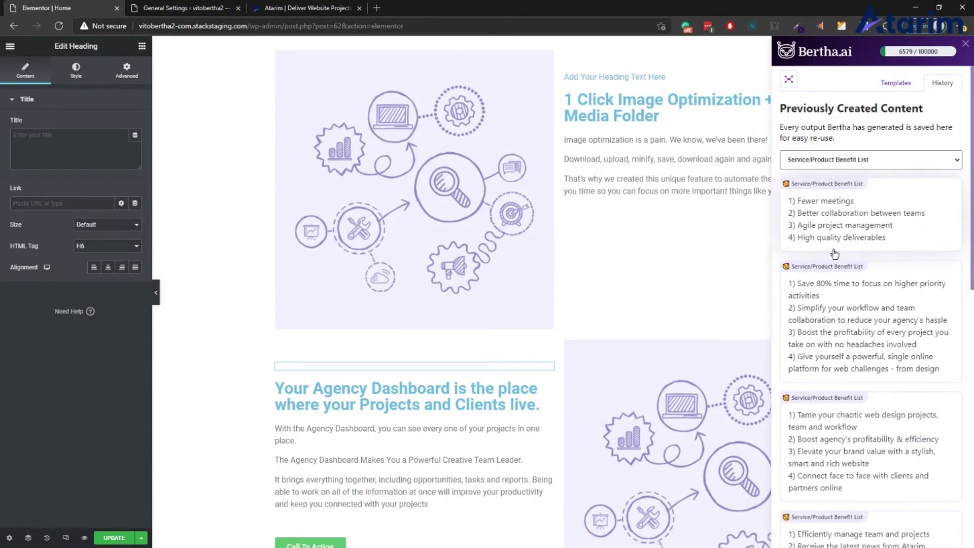
scroll(586, 370, "down", 2)
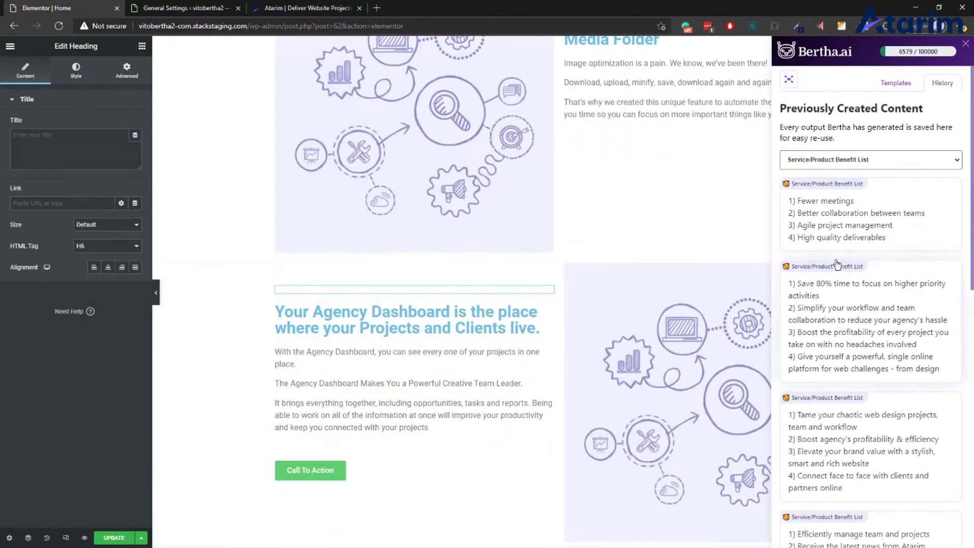
Step: Insert the benefit list starting with "Fewer meetings" into the empty H6 heading and reduce it to "Agile project management"
left_click(66, 139)
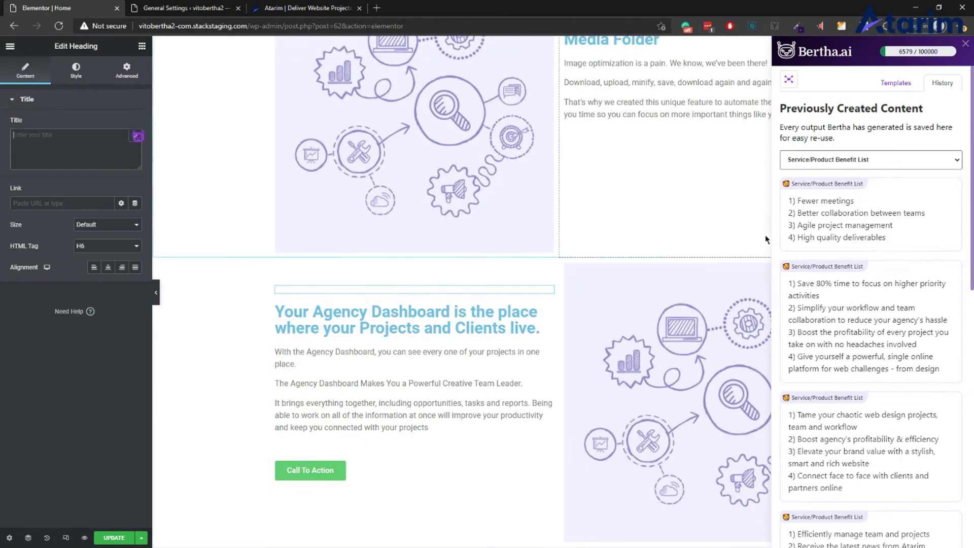
left_click(828, 227)
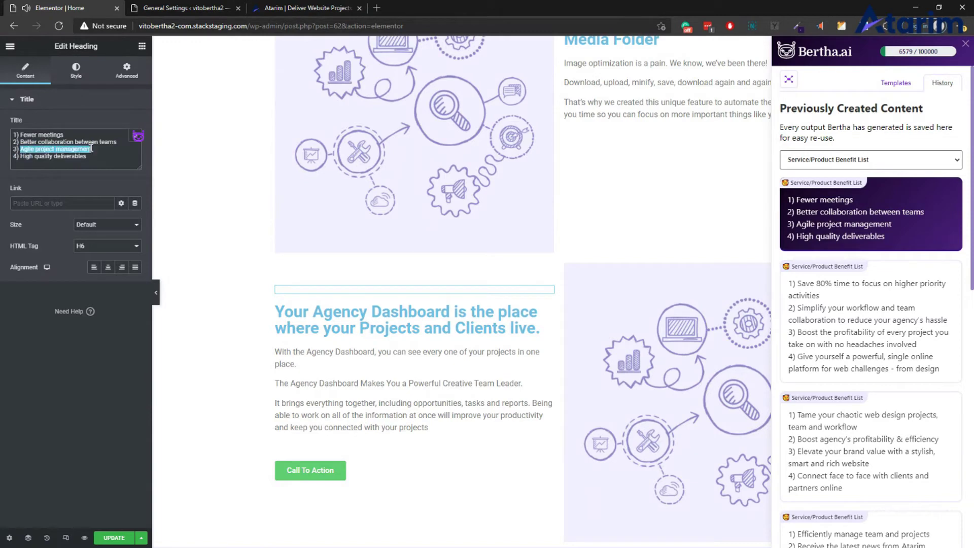
key("ctrl+a")
left_click_drag(91, 150, 20, 149)
key("ctrl+c")
key("BackSpace")
key("ctrl+a")
left_click(80, 162)
key("ctrl+v")
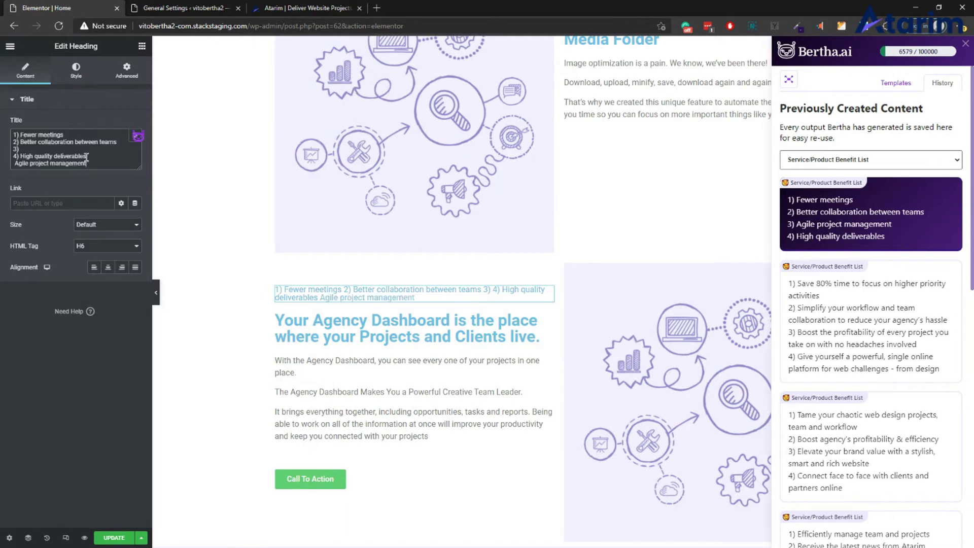
left_click_drag(88, 155, 16, 131)
key("BackSpace")
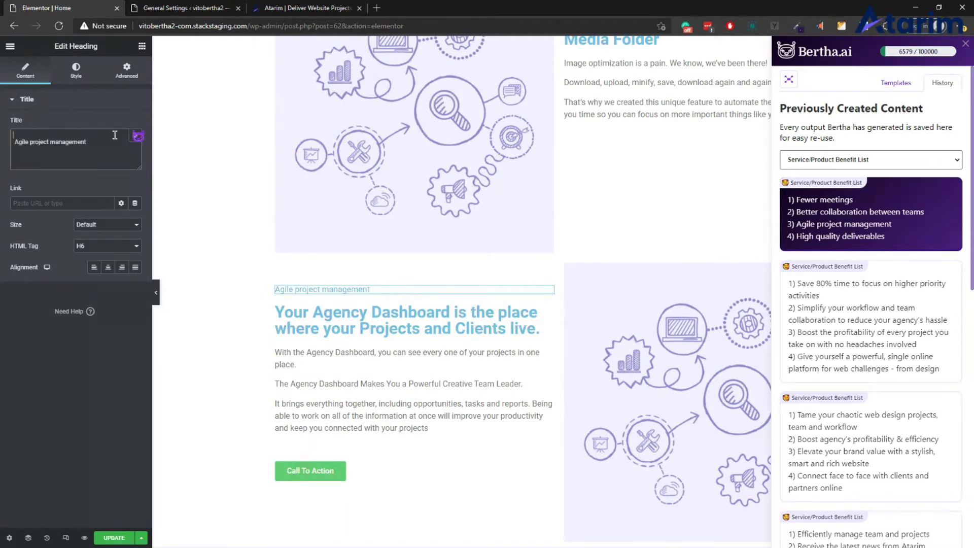
key("BackSpace")
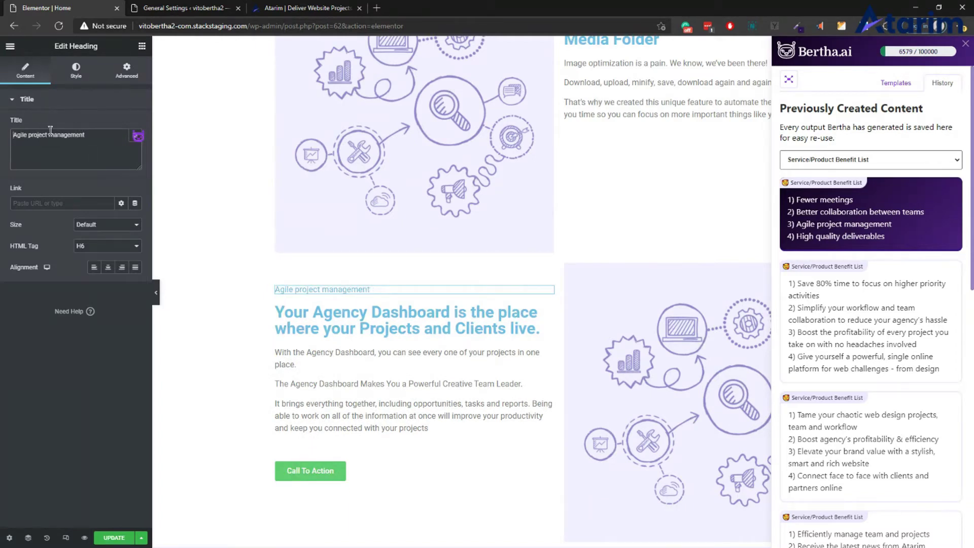
Step: Replace the small heading above "1 Click Image Optimization + Media Folder" with the generated benefit "Simplify your workflow and team collaboration to reduce your agency's hassle"
scroll(604, 225, "up", 5)
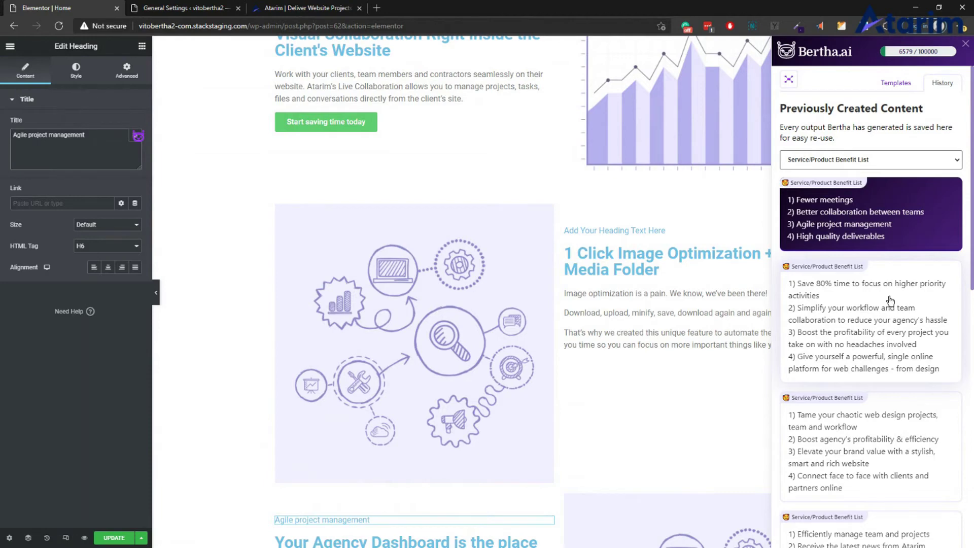
left_click(614, 231)
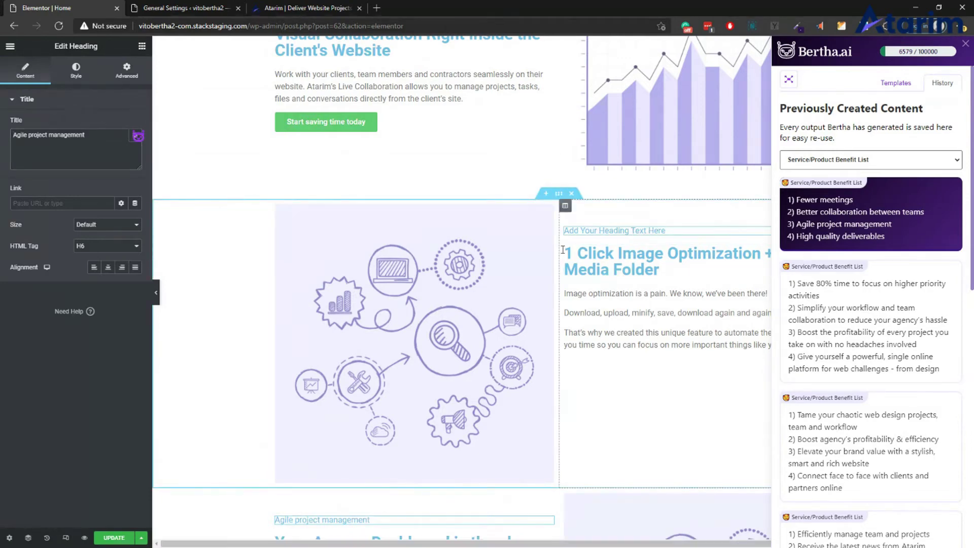
triple_click(111, 141)
left_click(862, 325)
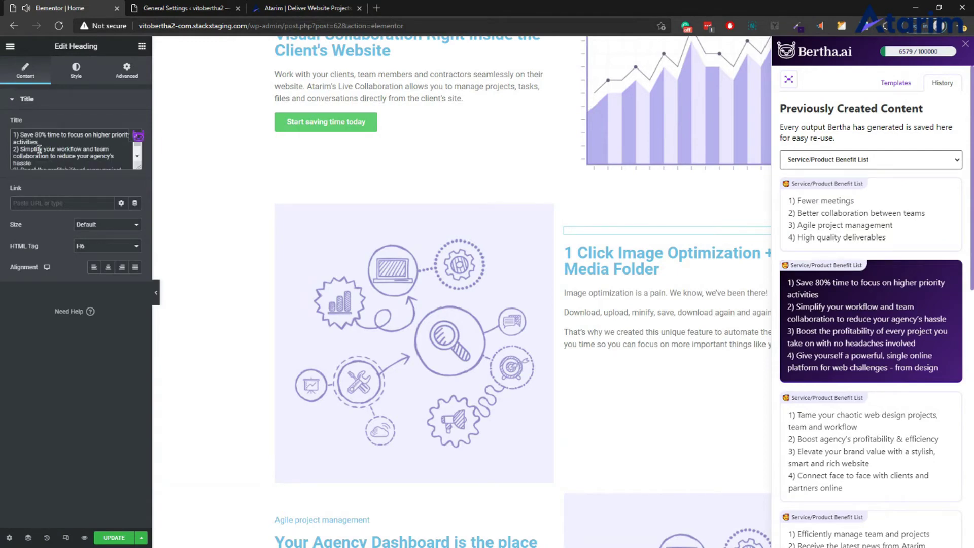
left_click_drag(19, 147, 11, 131)
key("BackSpace")
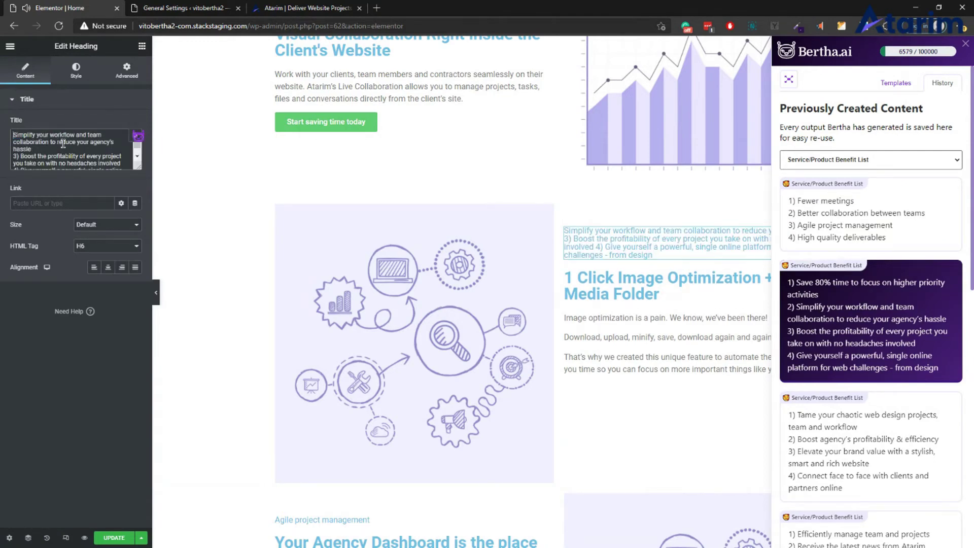
left_click_drag(39, 162, 127, 196)
key("BackSpace")
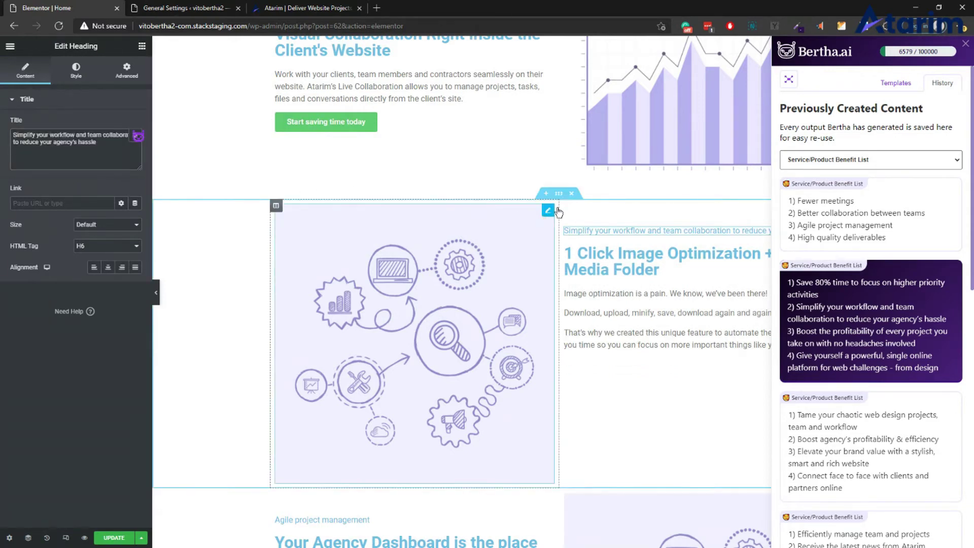
Step: Replace the small heading above "Visual Collaboration Right Inside the Client's Website" with the generated benefit "Tame your chaotic web design projects, team and workflow"
scroll(511, 263, "up", 5)
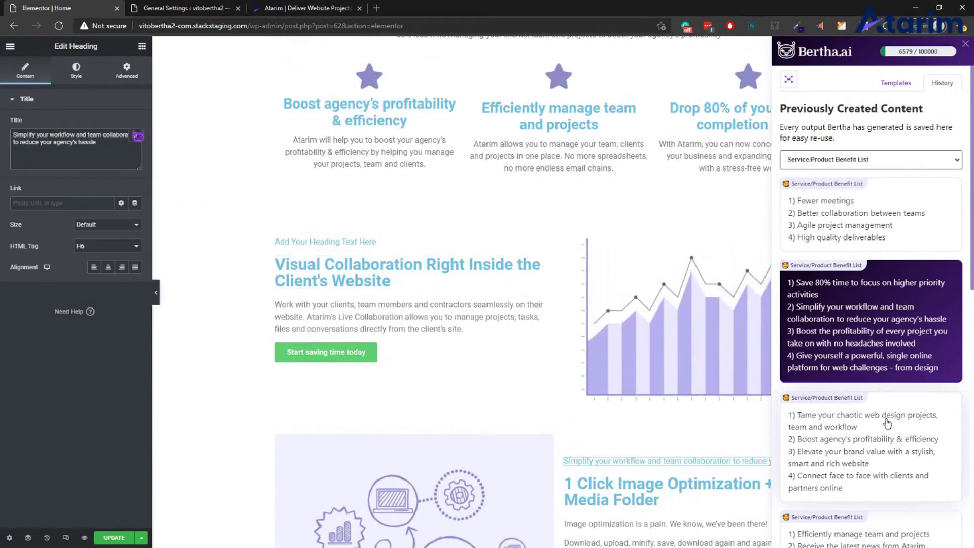
left_click(349, 242)
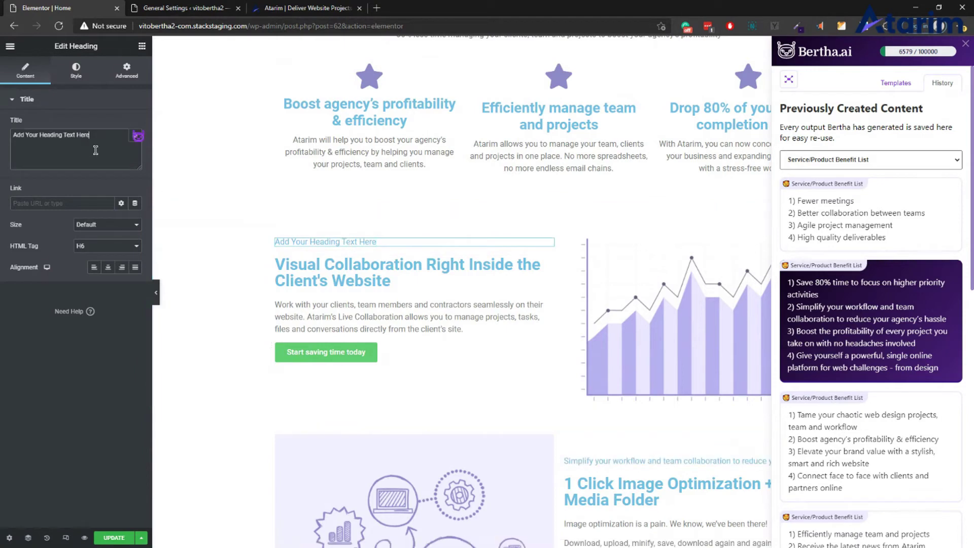
left_click(826, 454)
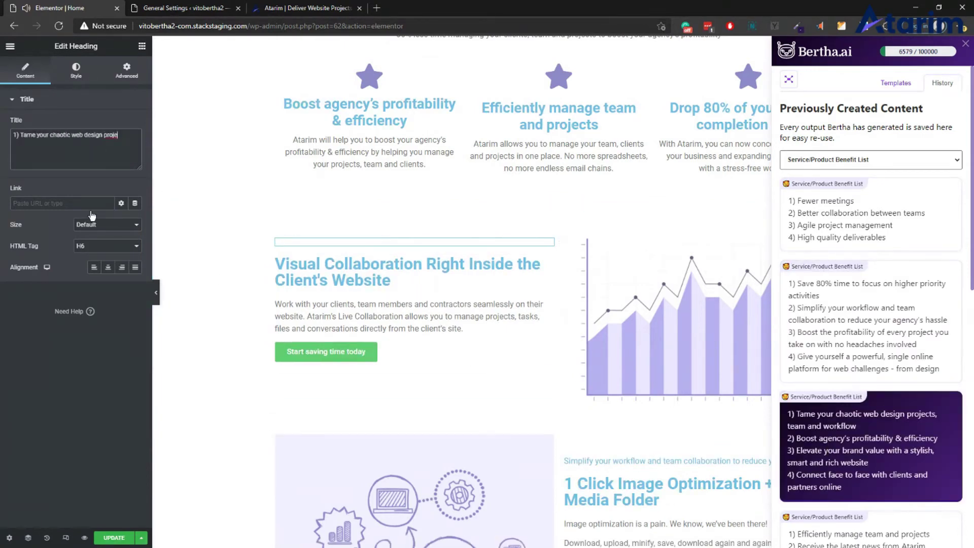
left_click(17, 151)
key("ctrl+shift+End")
key("Delete")
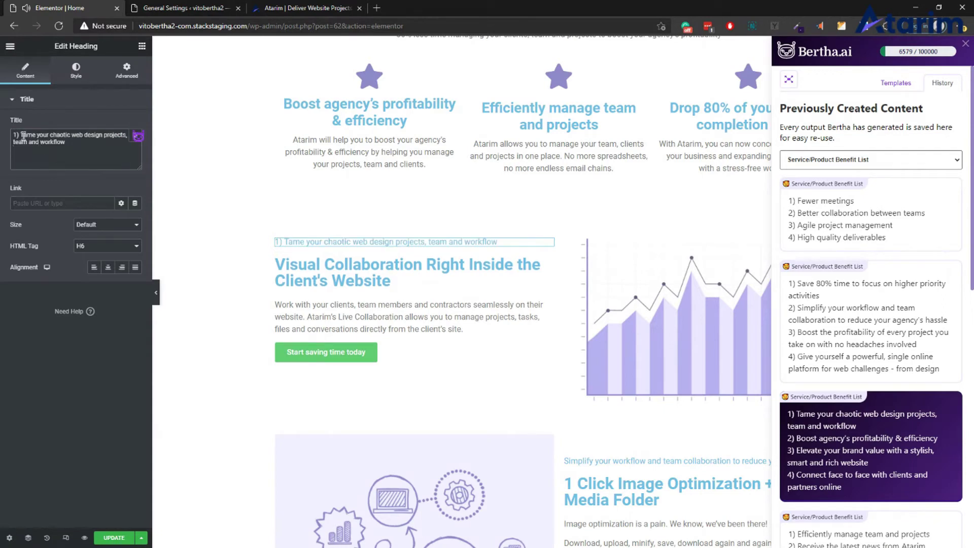
key("Delete")
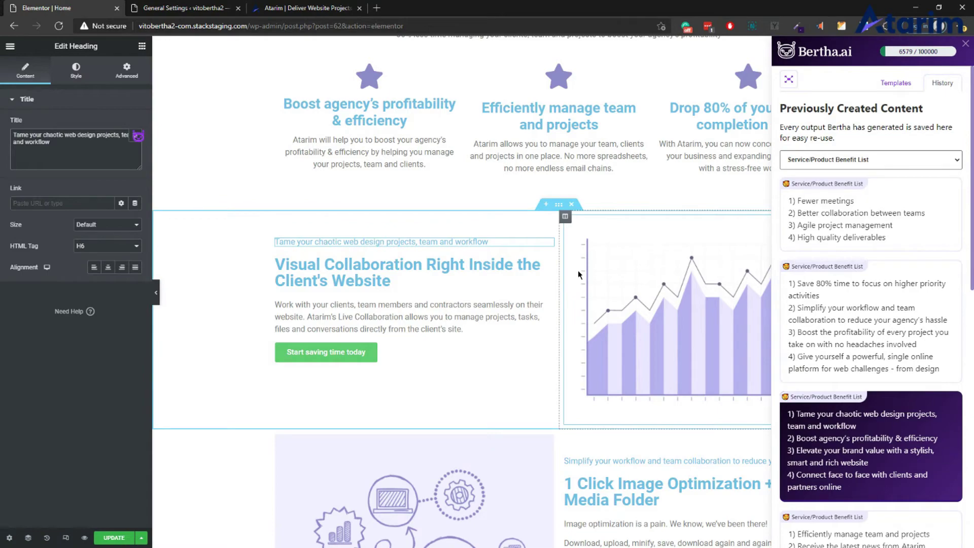
Step: Select the H2 placeholder heading above the image grid below the testimonial and open Bertha.ai's Section Title Generator
scroll(716, 294, "down", 15)
scroll(713, 294, "down", 4)
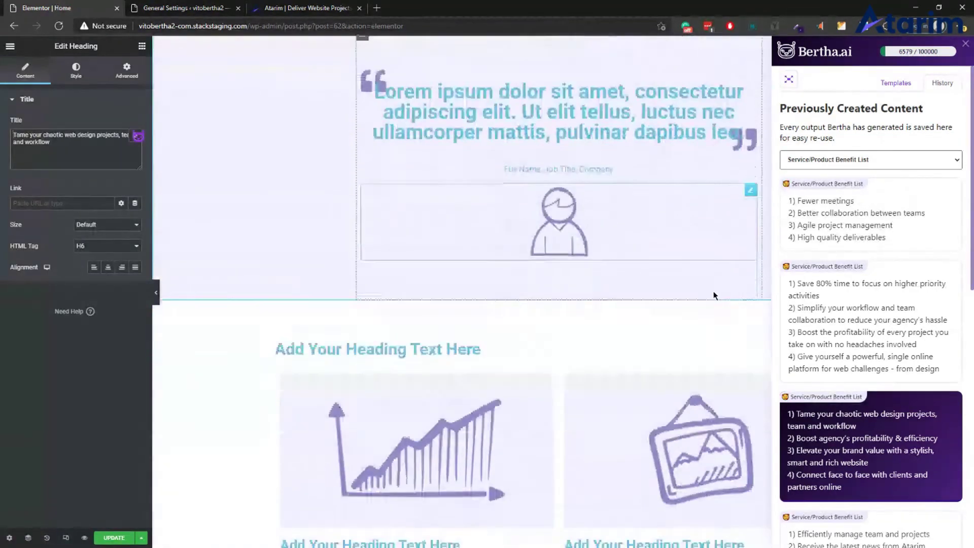
scroll(706, 285, "up", 3)
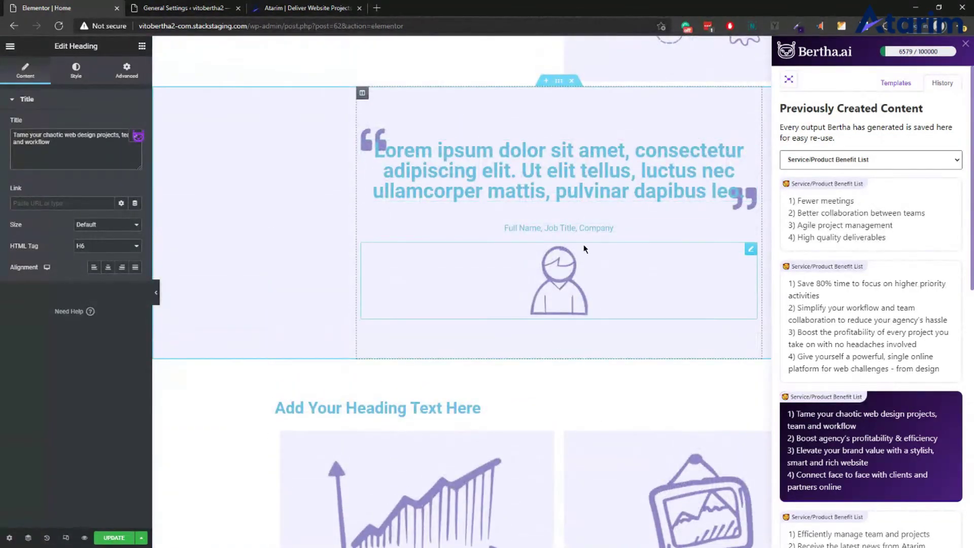
scroll(588, 252, "down", 4)
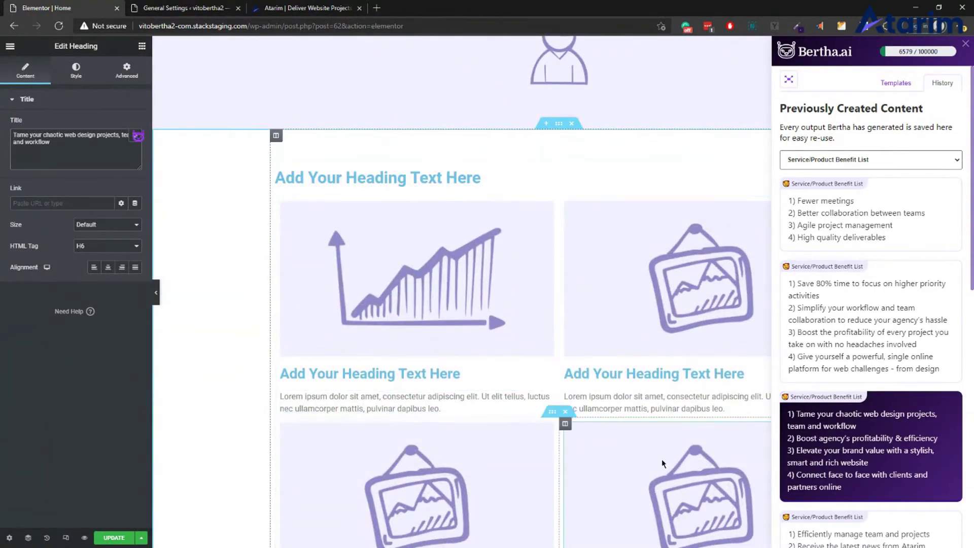
left_click(339, 181)
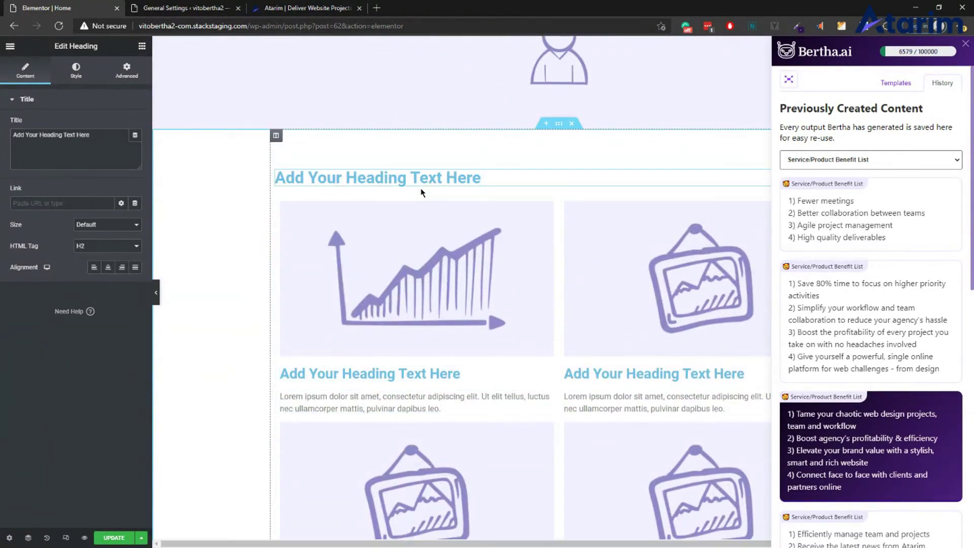
left_click(896, 85)
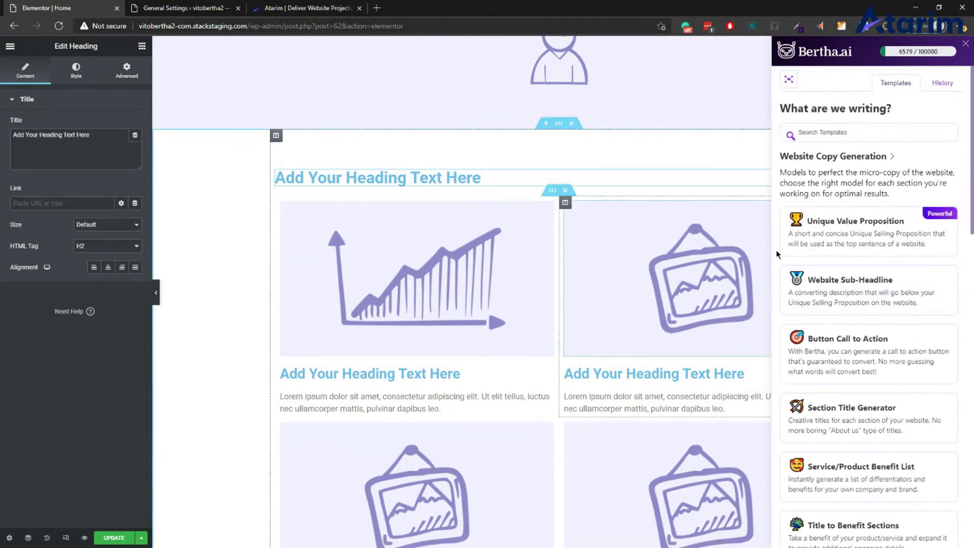
scroll(878, 303, "down", 3)
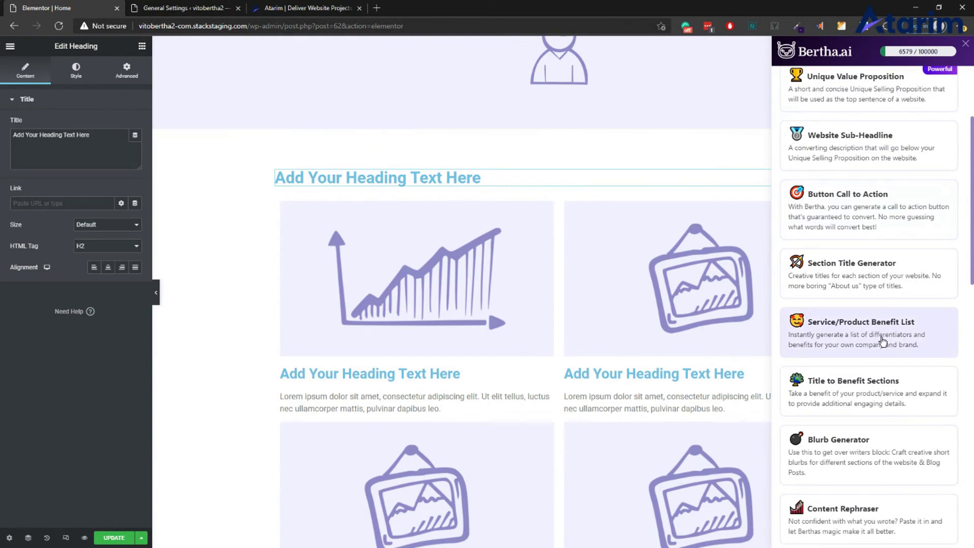
scroll(880, 296, "up", 2)
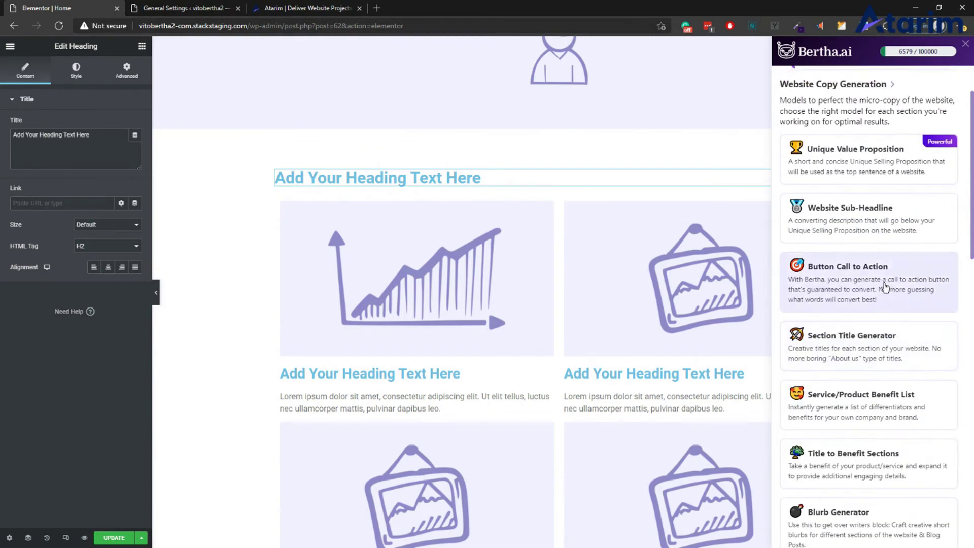
scroll(879, 295, "down", 2)
left_click(815, 259)
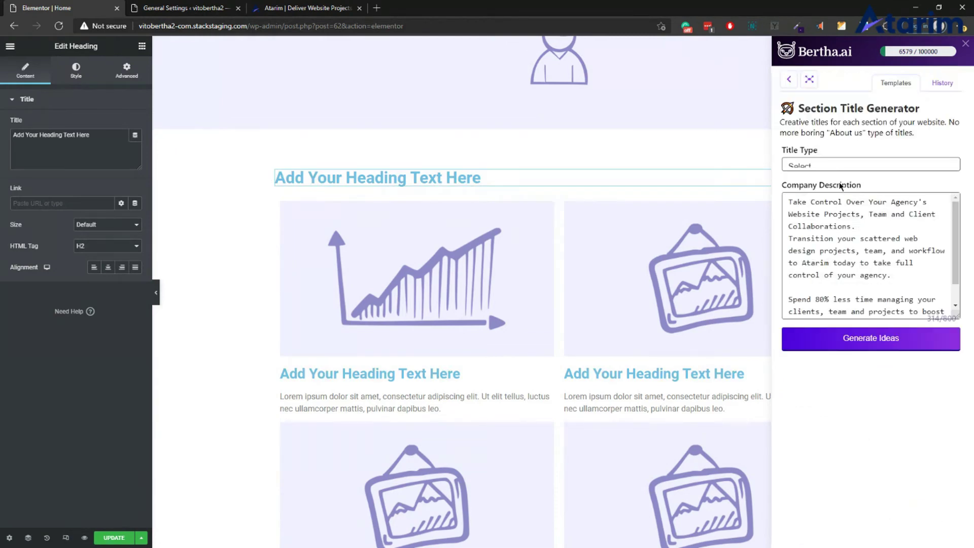
Step: Try generating section titles from the company description without choosing a title type, and return to the template list
left_click(837, 164)
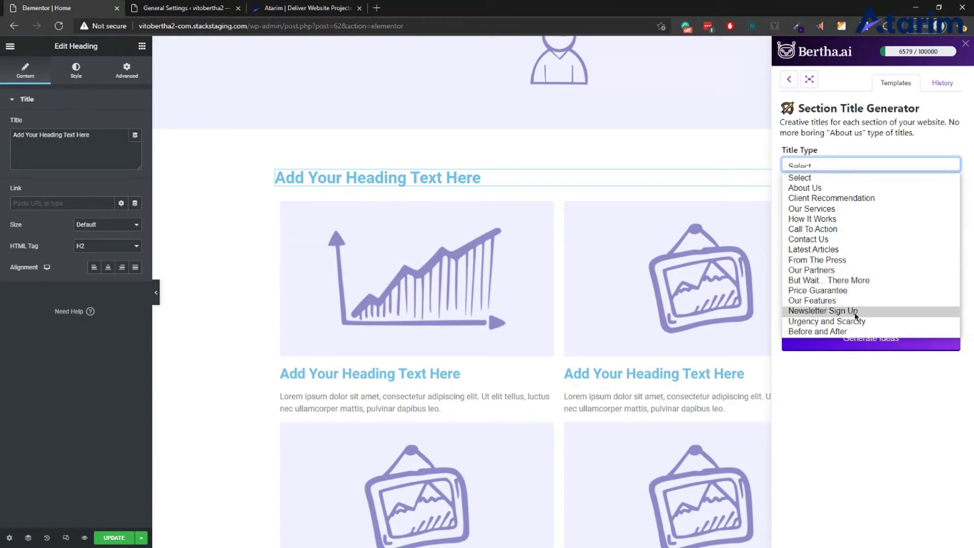
key("Escape")
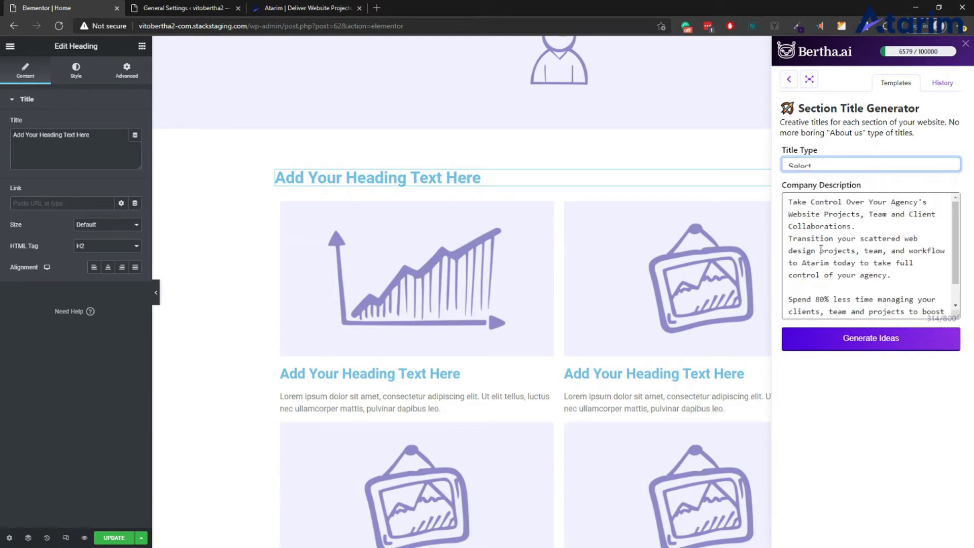
left_click(881, 337)
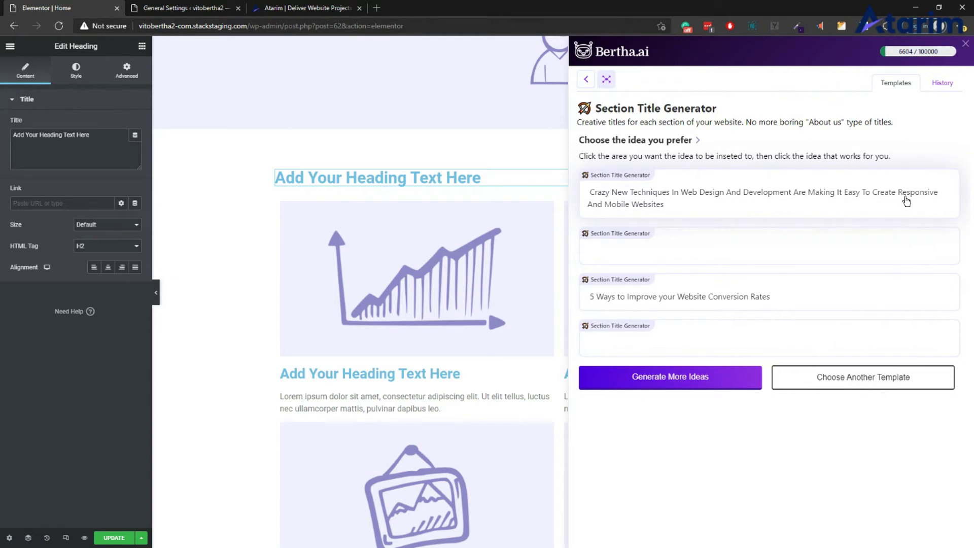
left_click(830, 384)
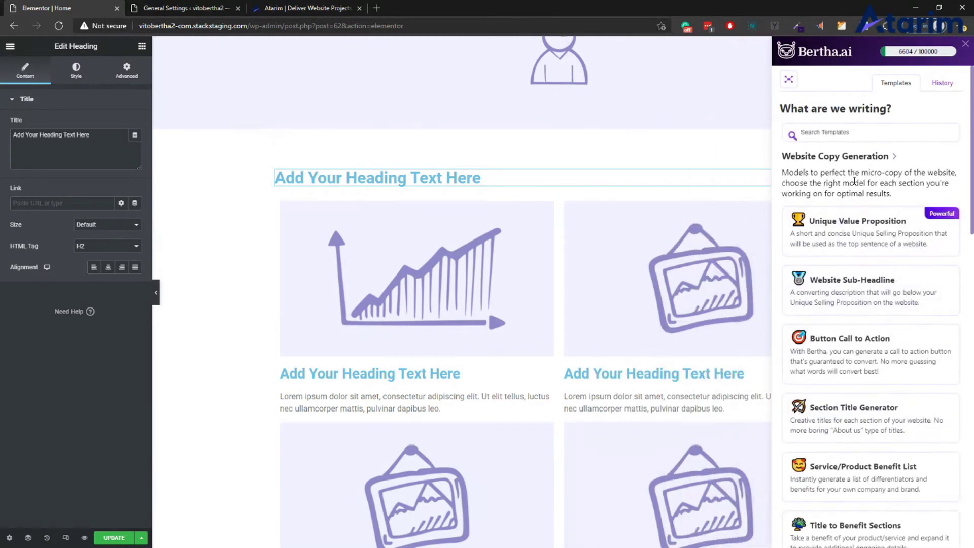
Step: Reopen the Section Title Generator, set the title type to Latest Articles and generate ideas
scroll(867, 350, "down", 3)
scroll(868, 344, "down", 1)
left_click(860, 198)
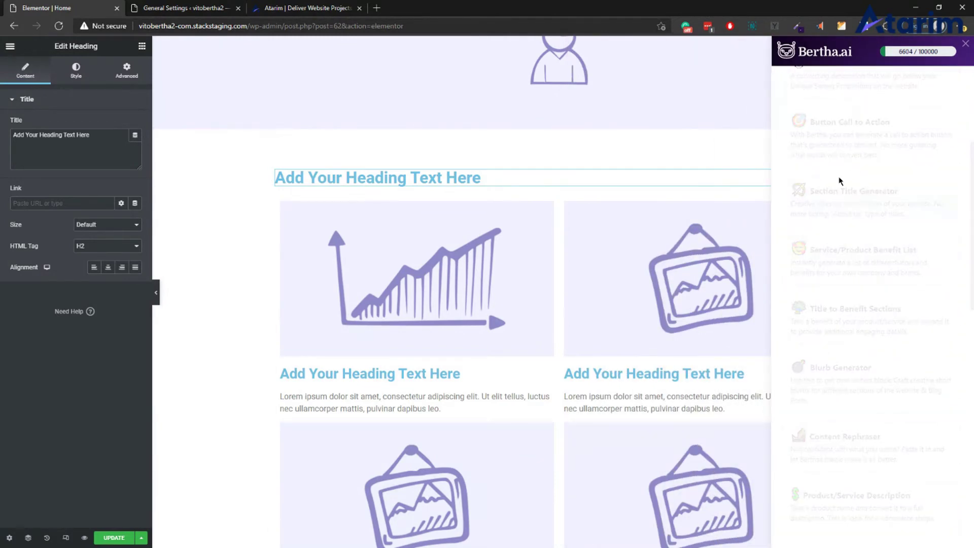
left_click(847, 164)
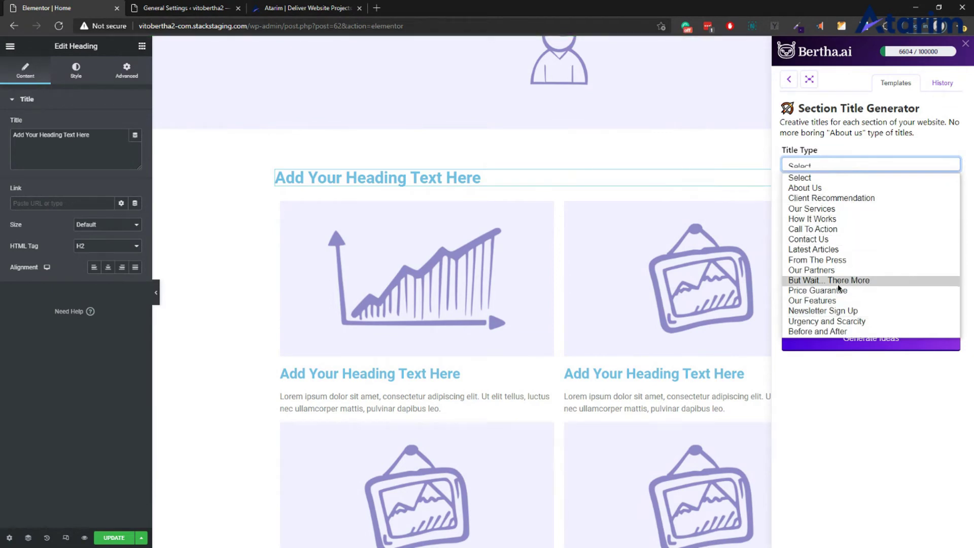
left_click(829, 248)
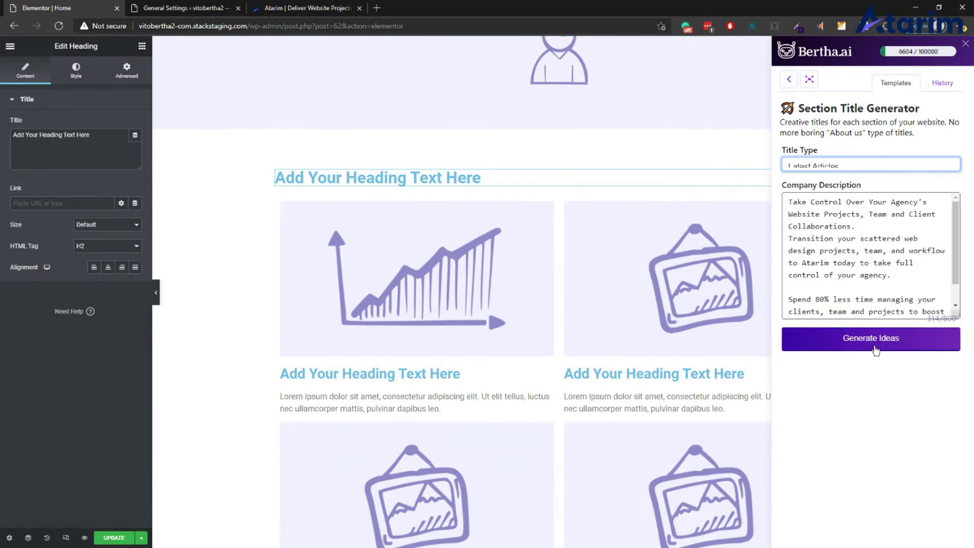
left_click(875, 344)
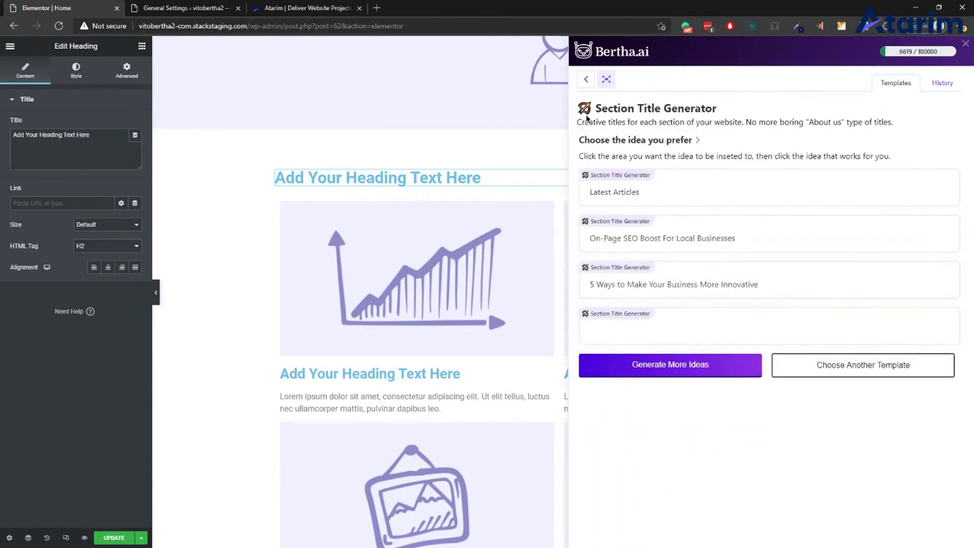
Step: Generate three further batches of Latest Articles title ideas and return to the template list
left_click(700, 371)
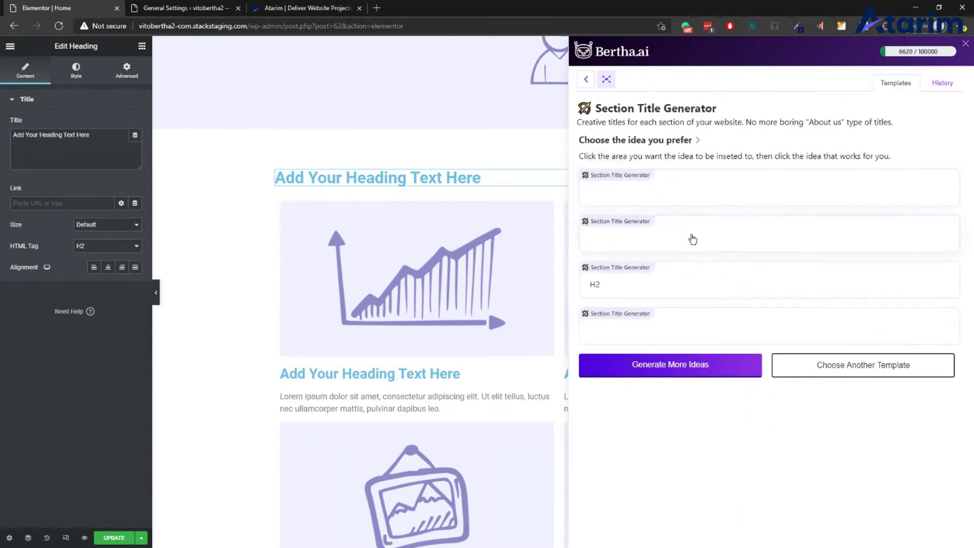
left_click(705, 369)
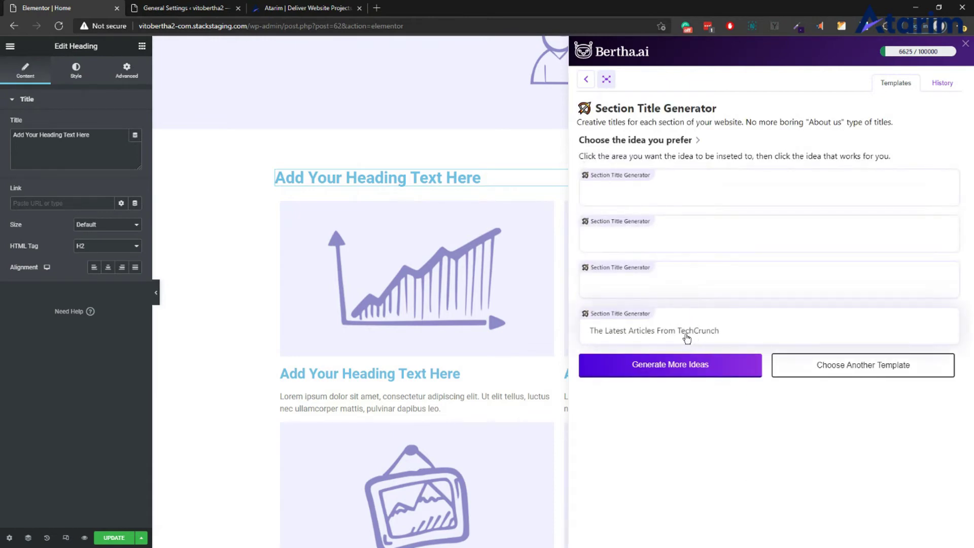
left_click(715, 363)
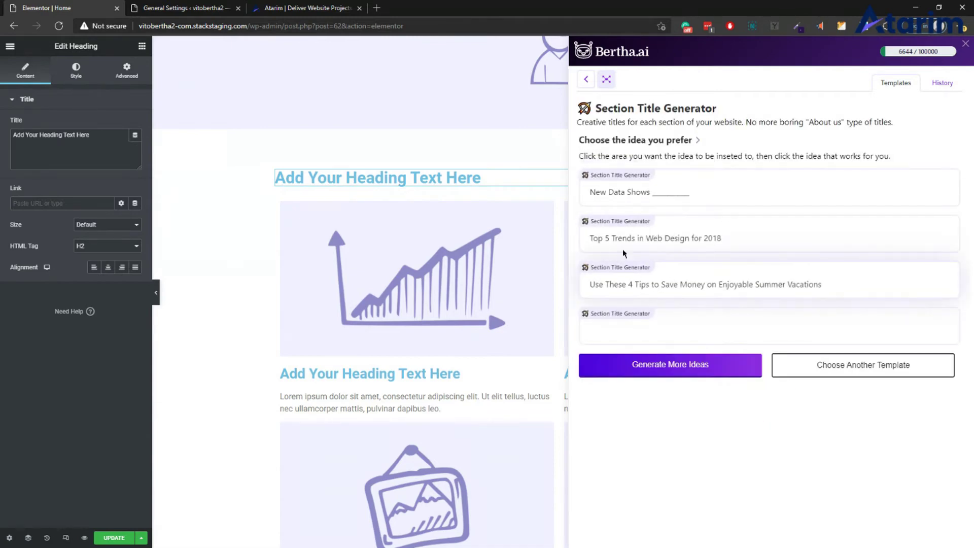
left_click(832, 369)
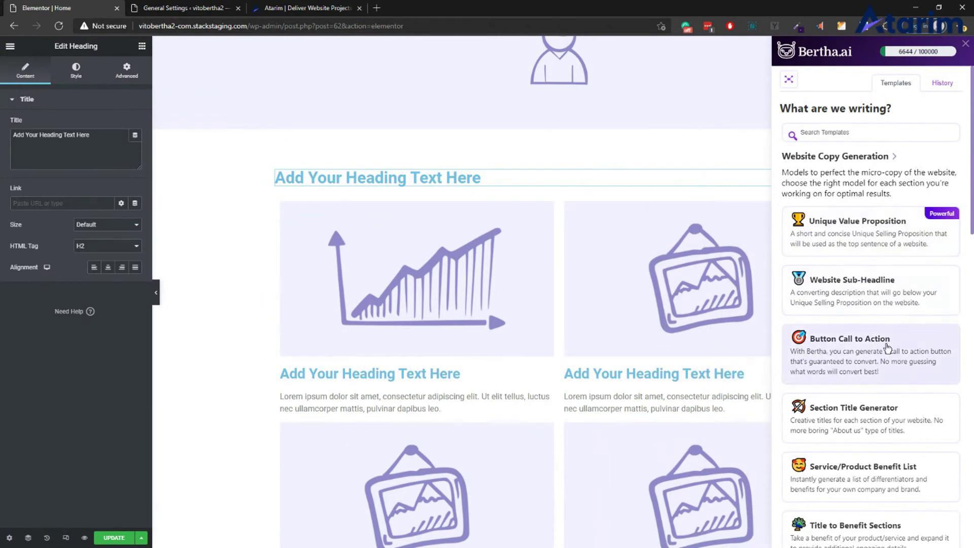
Step: Generate Content Rephraser ideas in Bertha.ai from the text "Latest articles about web design and agency workflow"
scroll(885, 354, "down", 4)
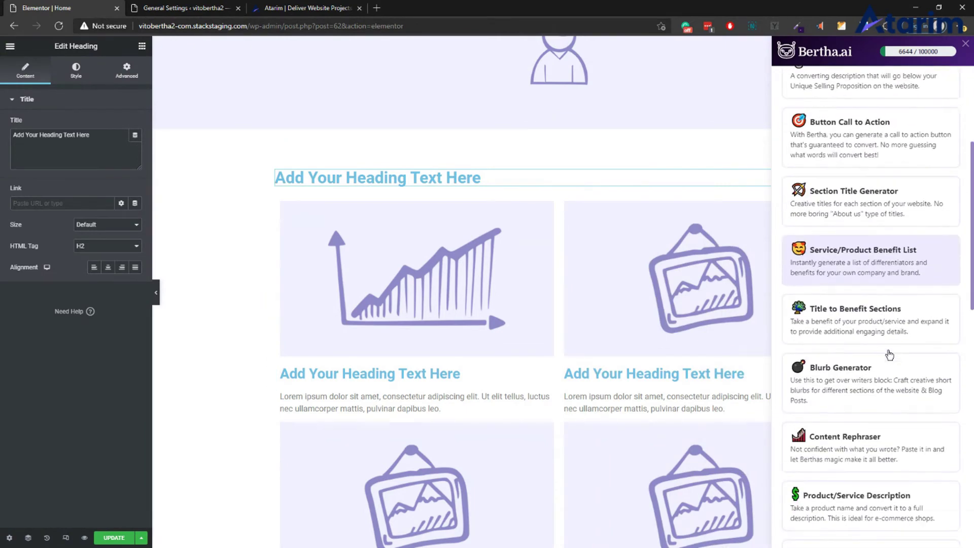
scroll(871, 384, "down", 2)
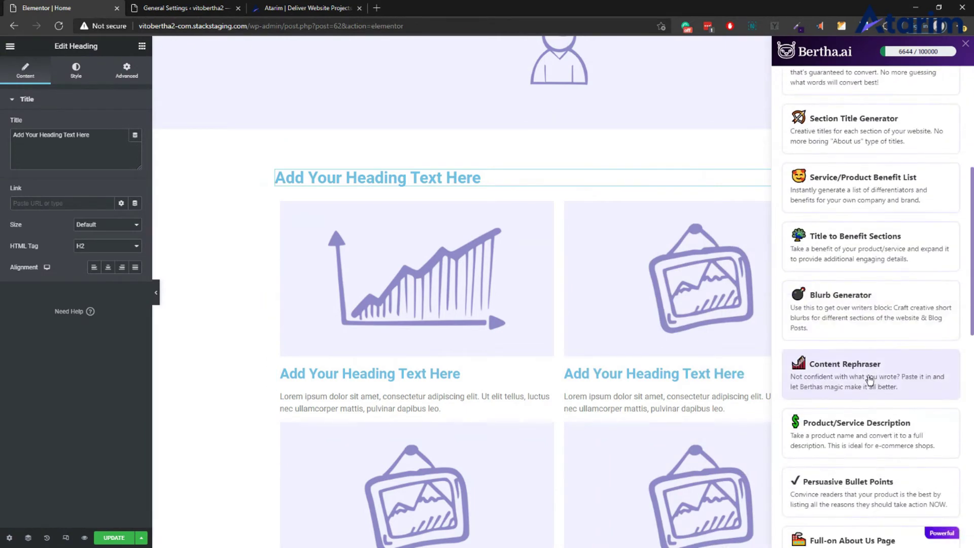
left_click(869, 380)
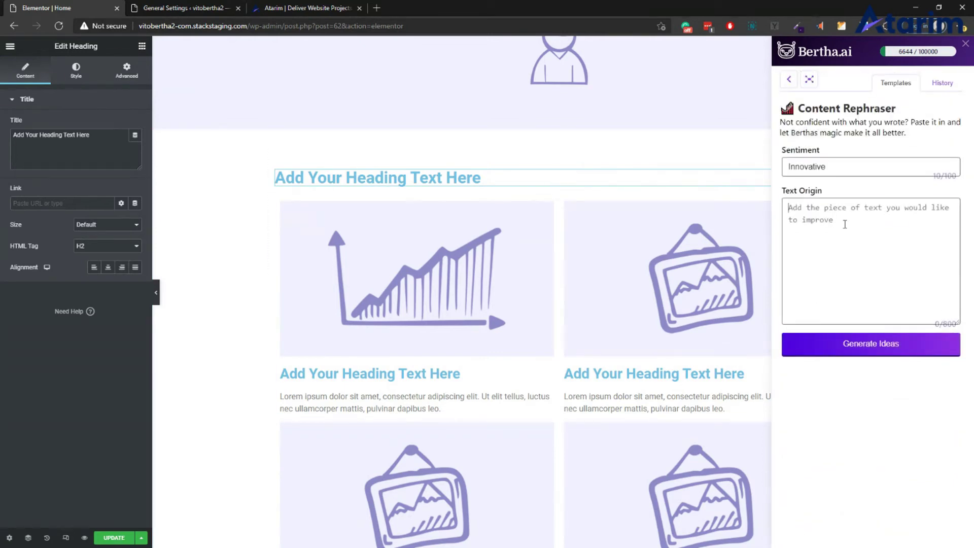
left_click(795, 205)
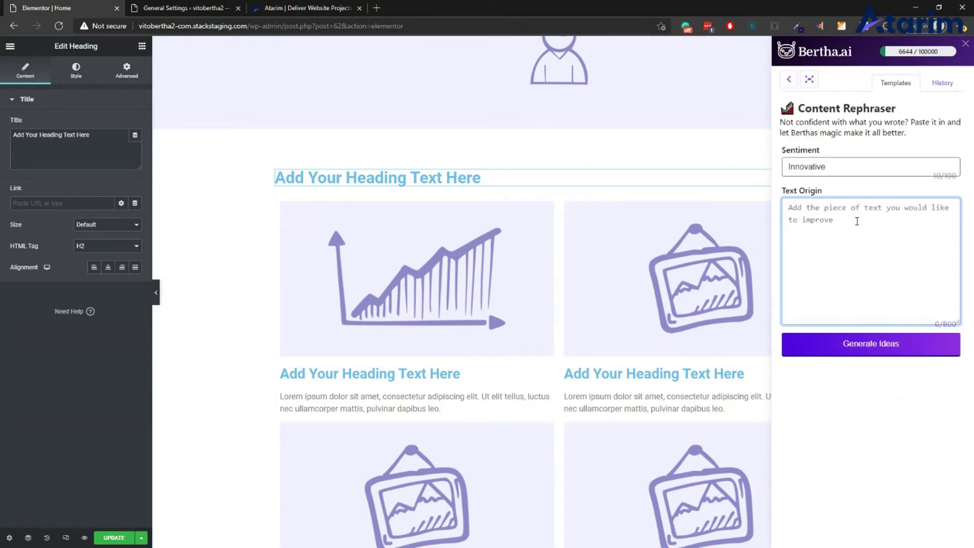
type("La")
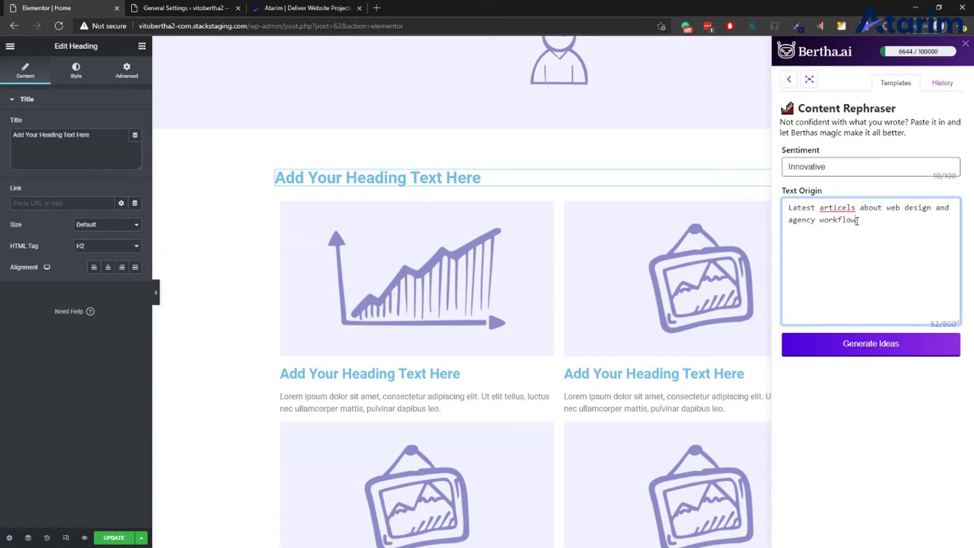
right_click(836, 207)
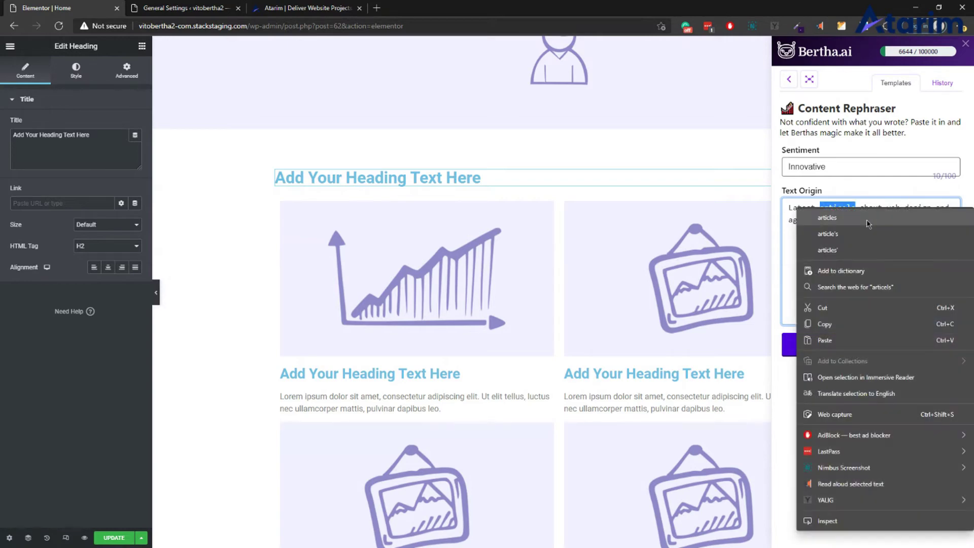
left_click(824, 217)
left_click(871, 343)
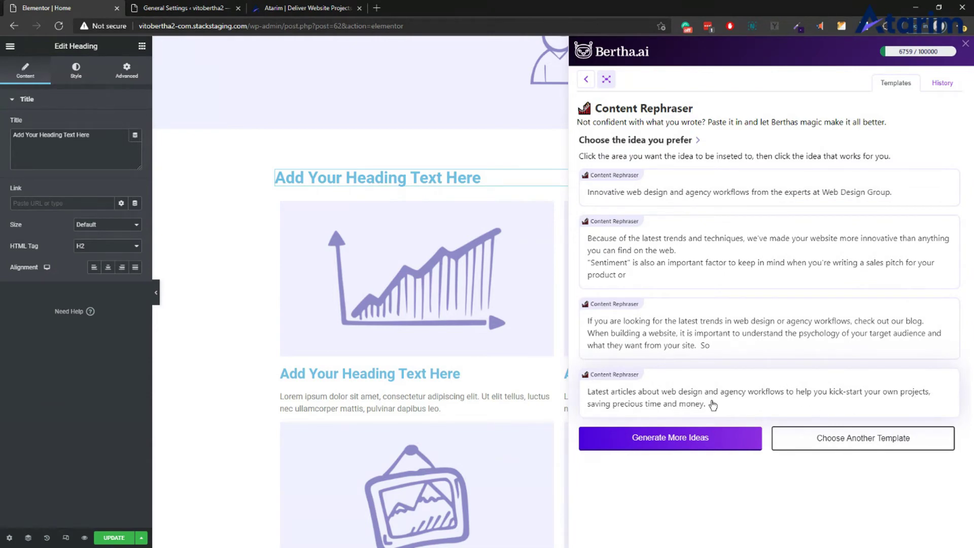
Step: Replace the image grid's heading with the "Latest articles about web design and agency workflows to help you kick-start your own projects" idea and close Bertha.ai
left_click(411, 178)
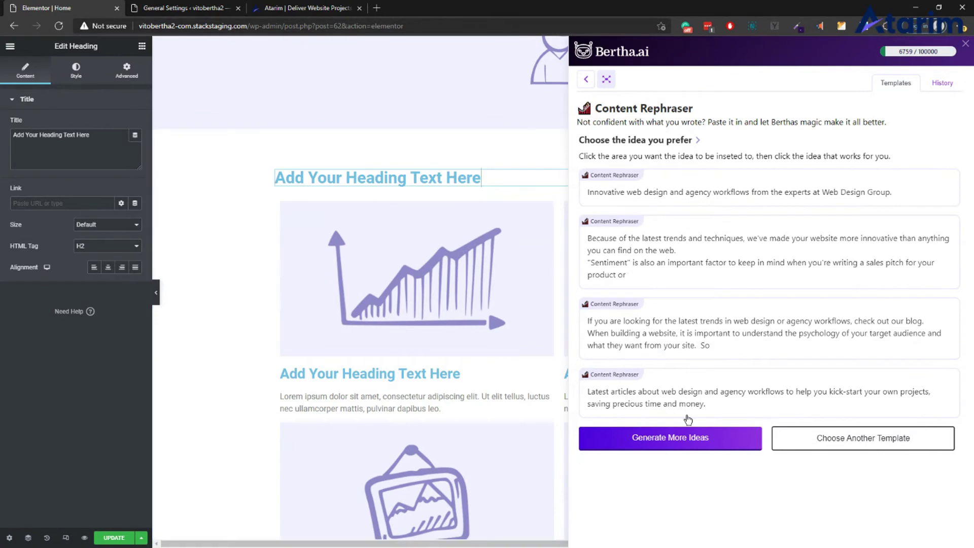
triple_click(93, 137)
key("BackSpace")
left_click(660, 404)
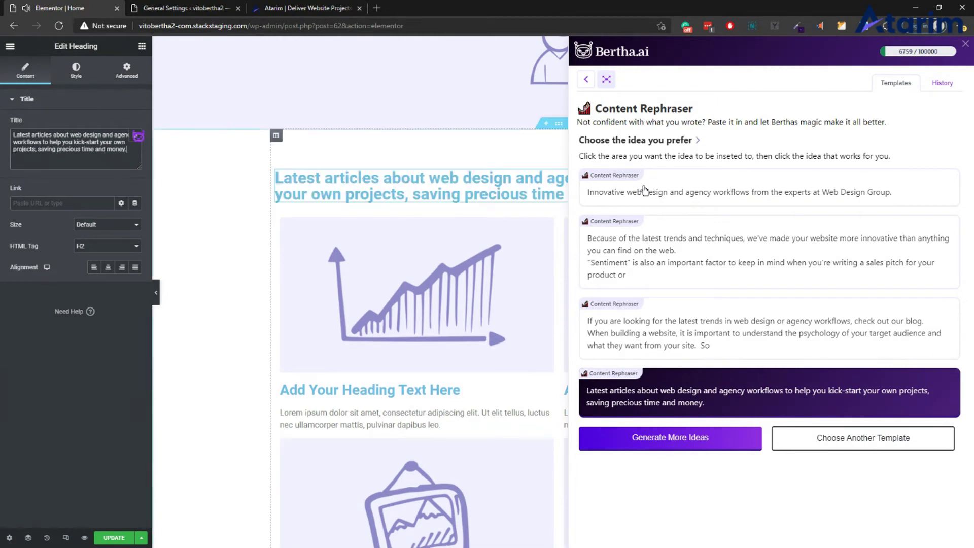
left_click(965, 44)
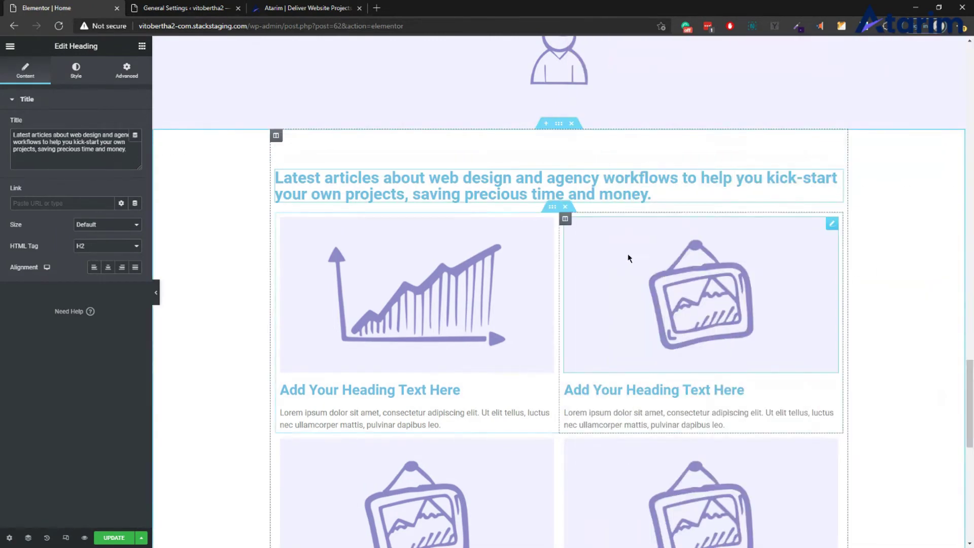
Step: Clear the H2 placeholder heading of the contact section and open Bertha.ai's template list for it
scroll(607, 244, "down", 9)
scroll(602, 253, "down", 1)
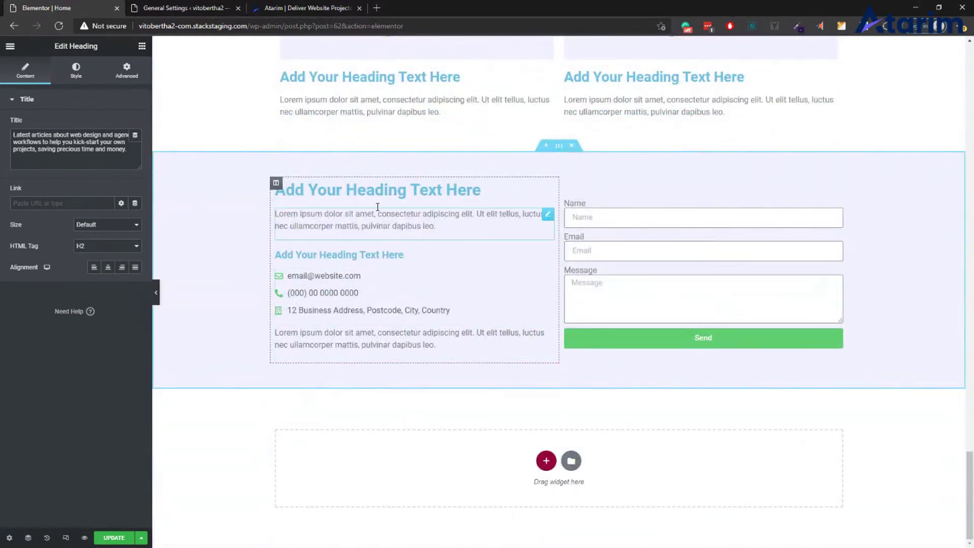
left_click(357, 193)
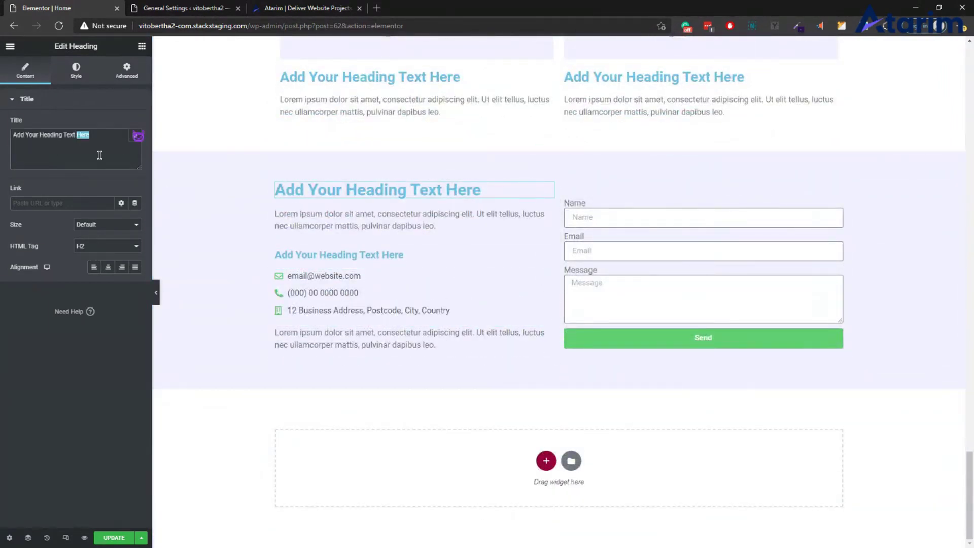
key("BackSpace")
left_click(138, 136)
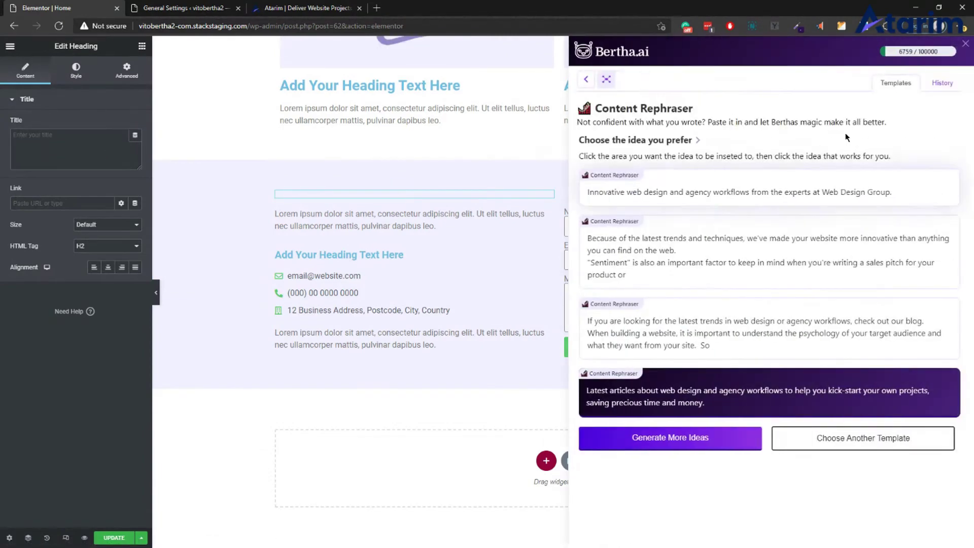
left_click(858, 437)
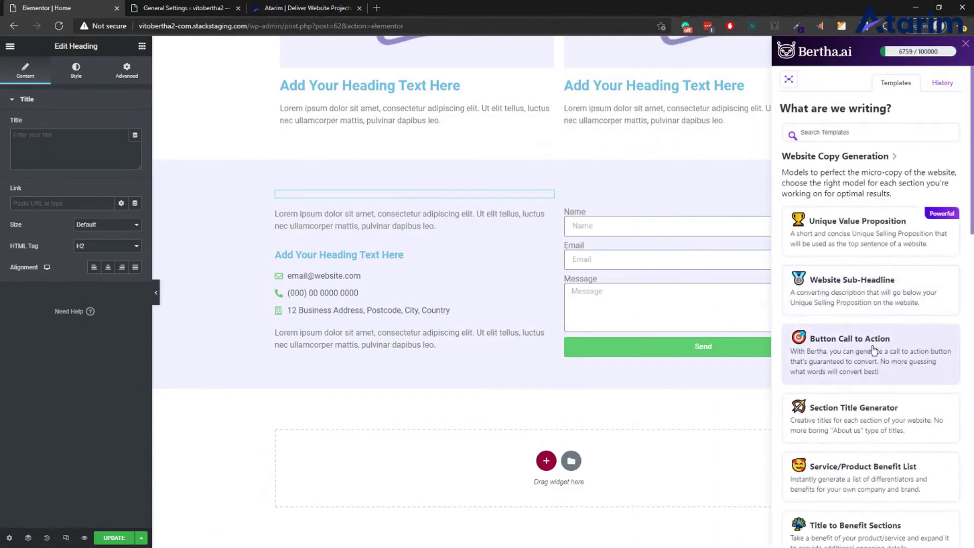
Step: Generate two batches of Contact Us titles with the Section Title Generator and insert "Want to Take Control Of Your Business?" as the heading
scroll(877, 370, "down", 2)
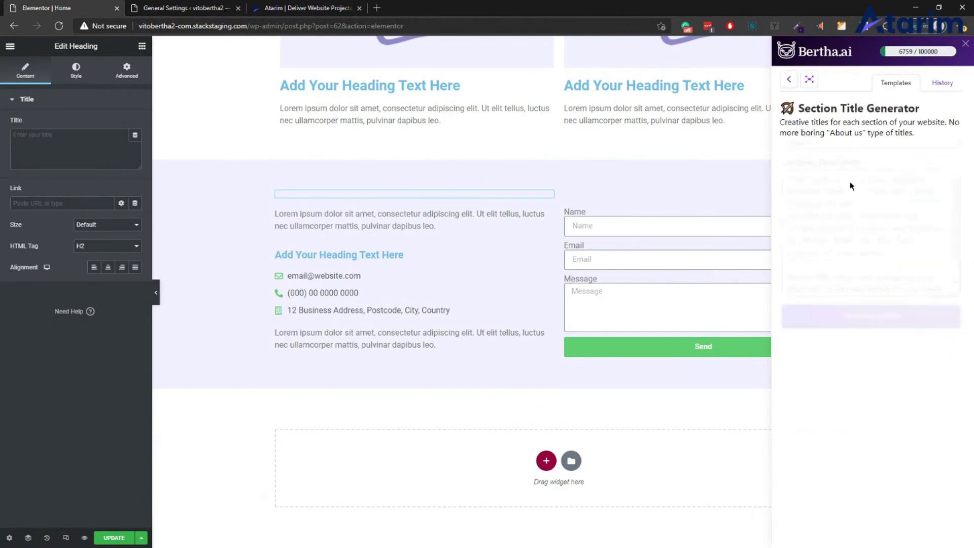
left_click(850, 165)
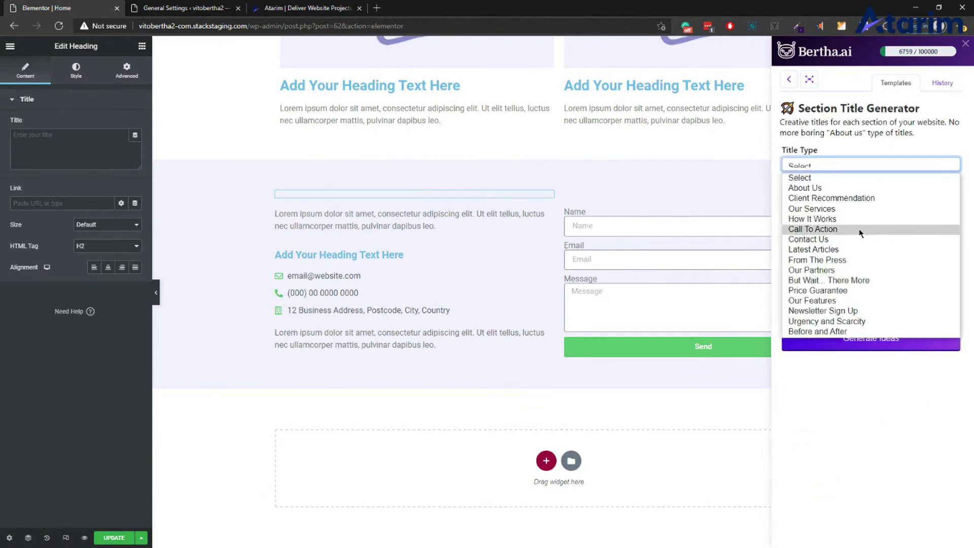
left_click(833, 241)
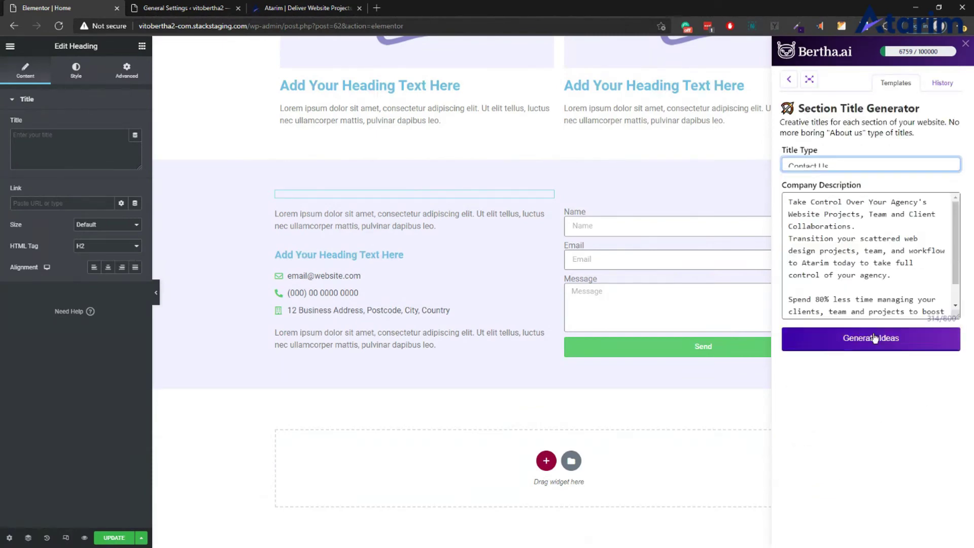
left_click(872, 338)
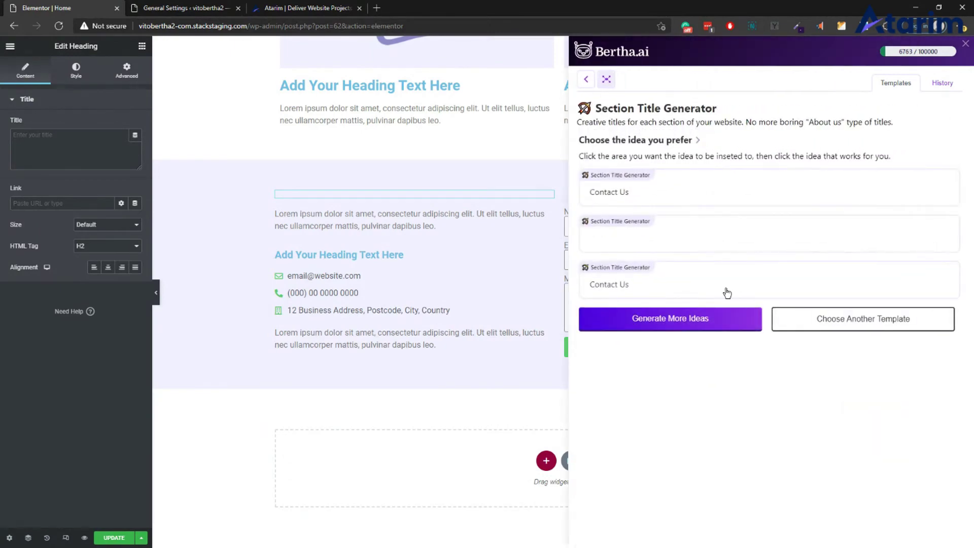
left_click(696, 327)
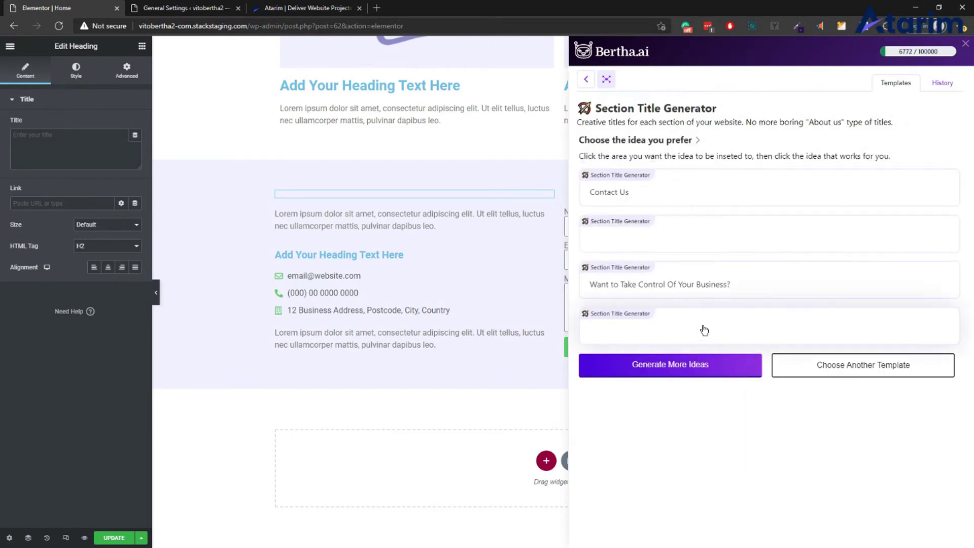
left_click(640, 293)
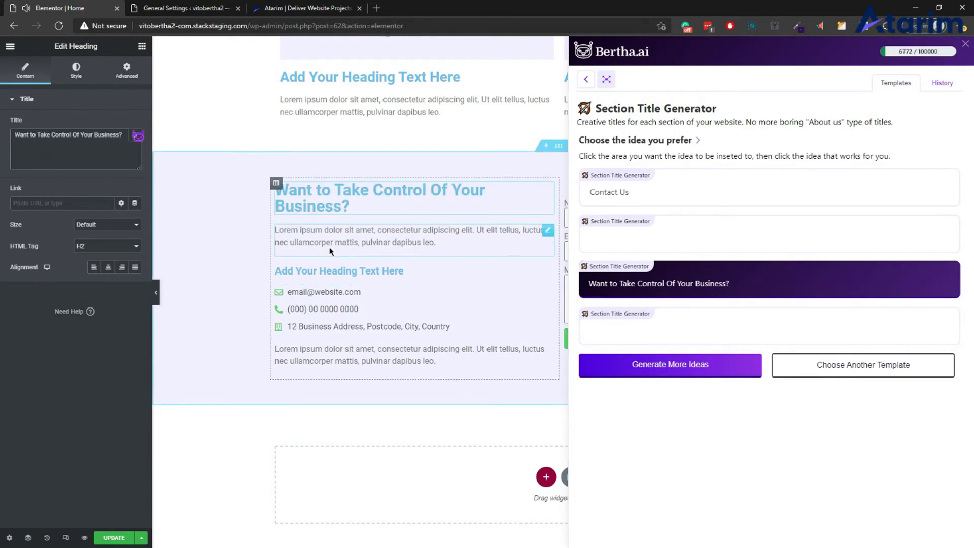
Step: Copy the text of the contact section's H2 heading and open Bertha.ai's Blurb Generator
left_click(352, 244)
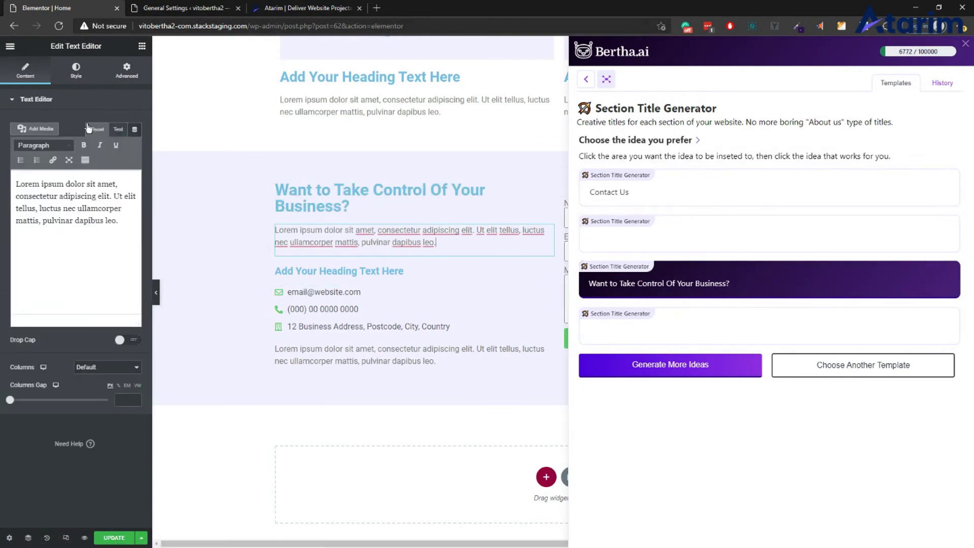
left_click(355, 205)
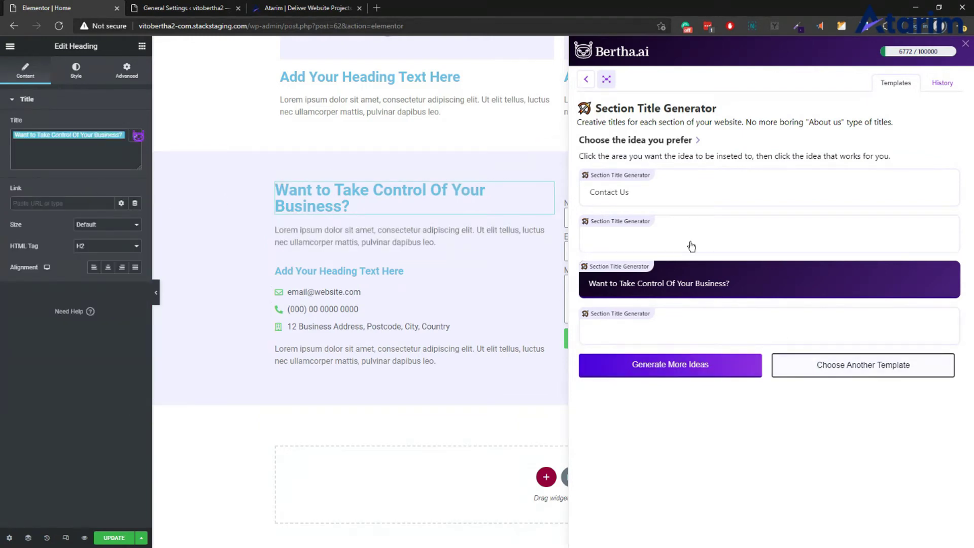
left_click(585, 79)
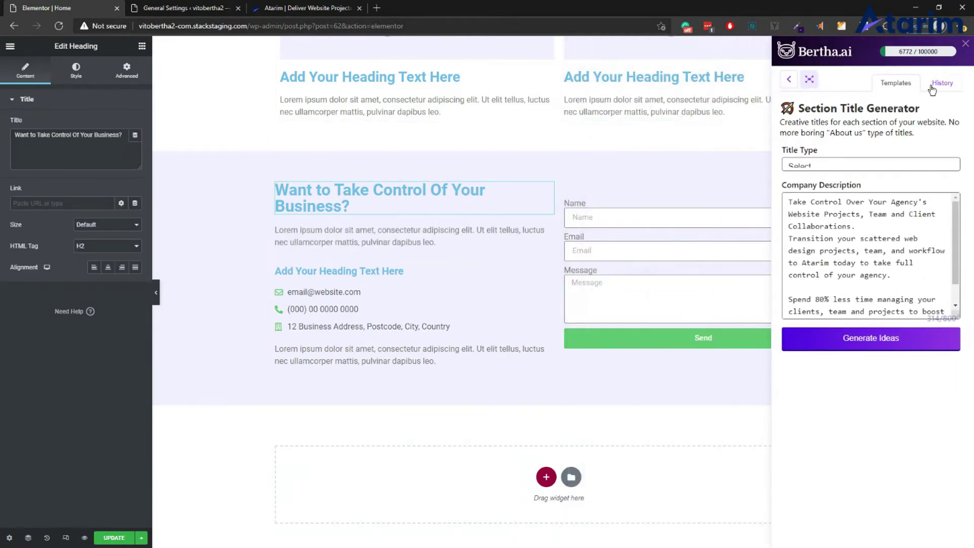
left_click(789, 80)
scroll(872, 254, "down", 10)
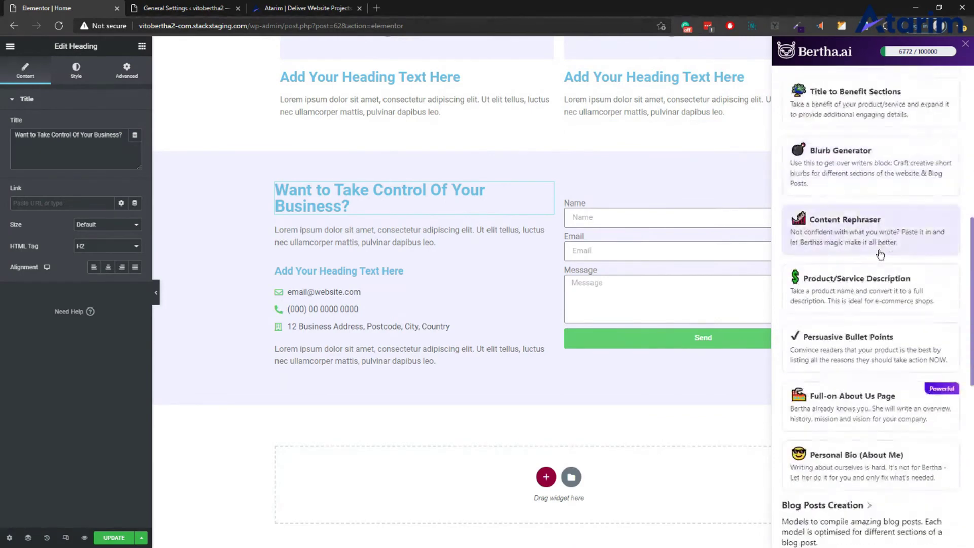
left_click(846, 167)
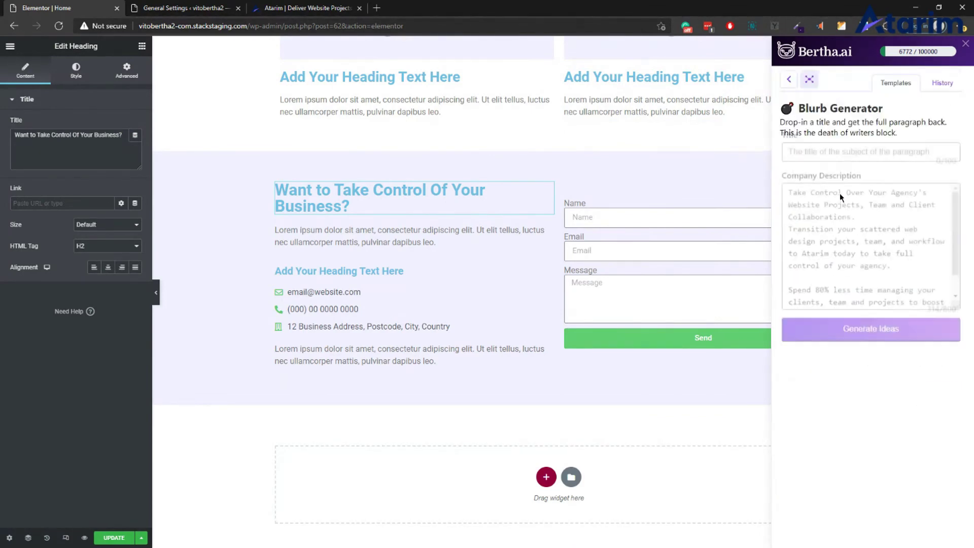
Step: Set the blurb title to "Want to Take Control Of Your Business?" and generate ideas from the company description
left_click(862, 166)
left_click(874, 261)
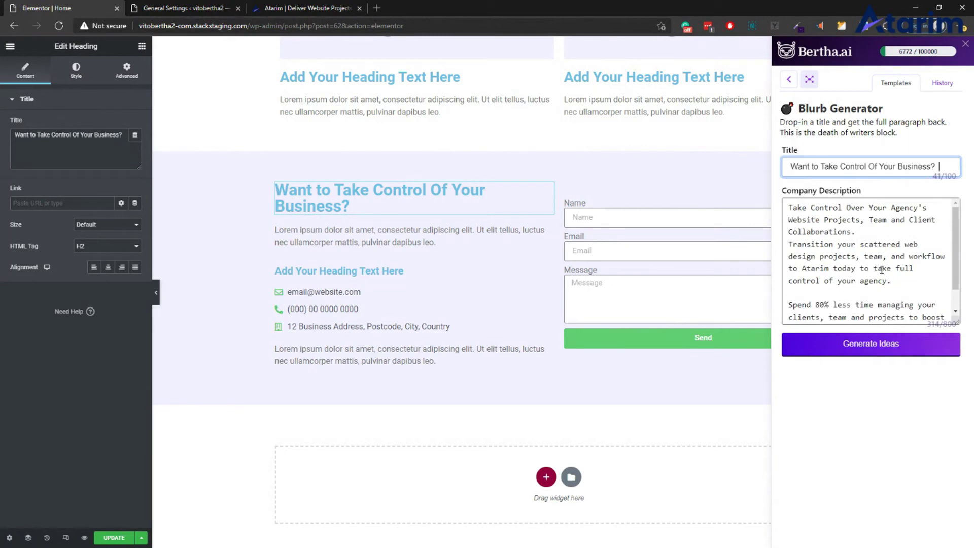
key("BackSpace")
left_click(867, 349)
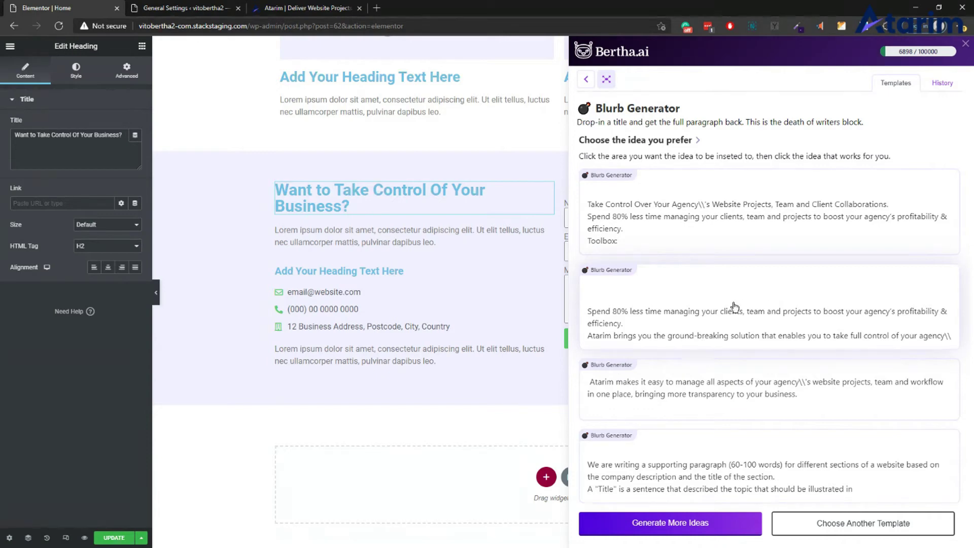
Step: Select the placeholder paragraph below the contact heading and find and open the Blog Post Conclusion Paragraph template using the search term "conc"
double_click(75, 136)
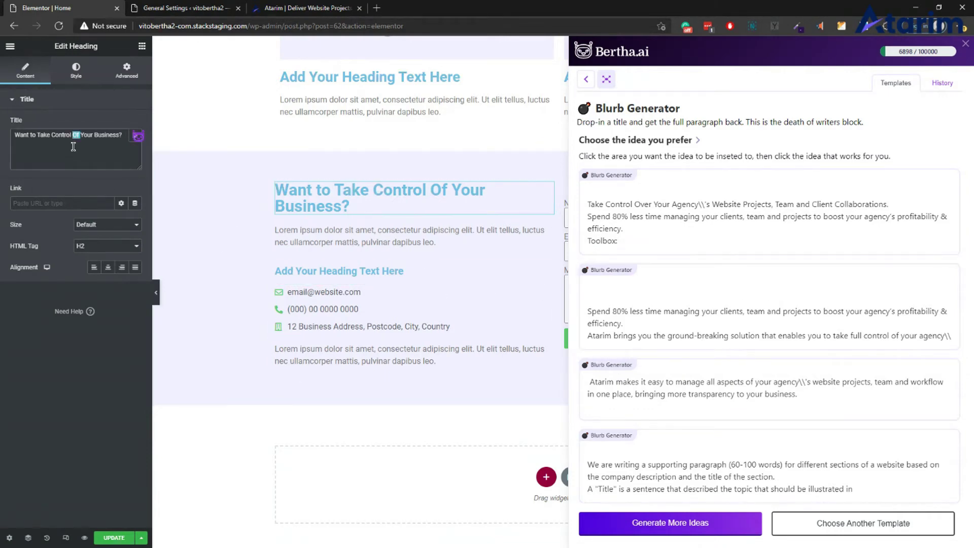
left_click(433, 242)
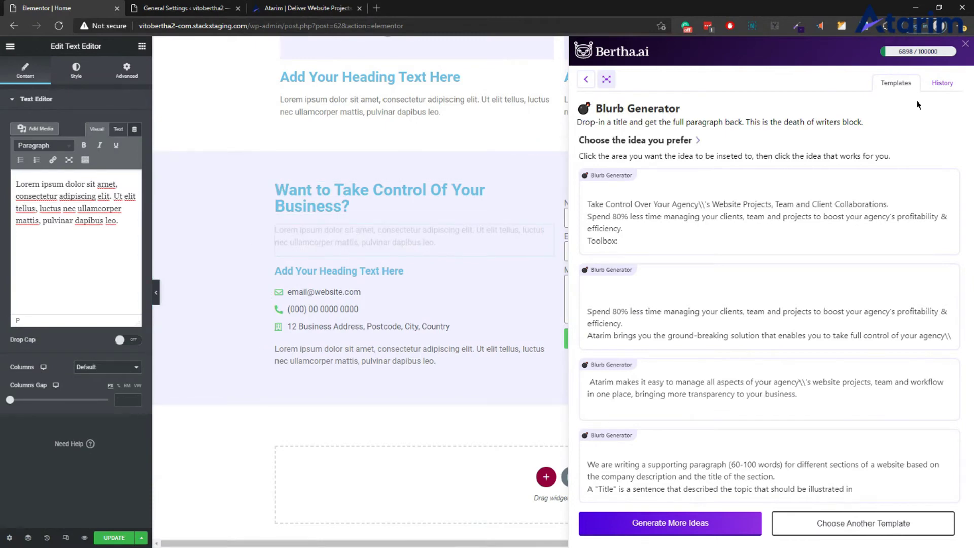
left_click(586, 80)
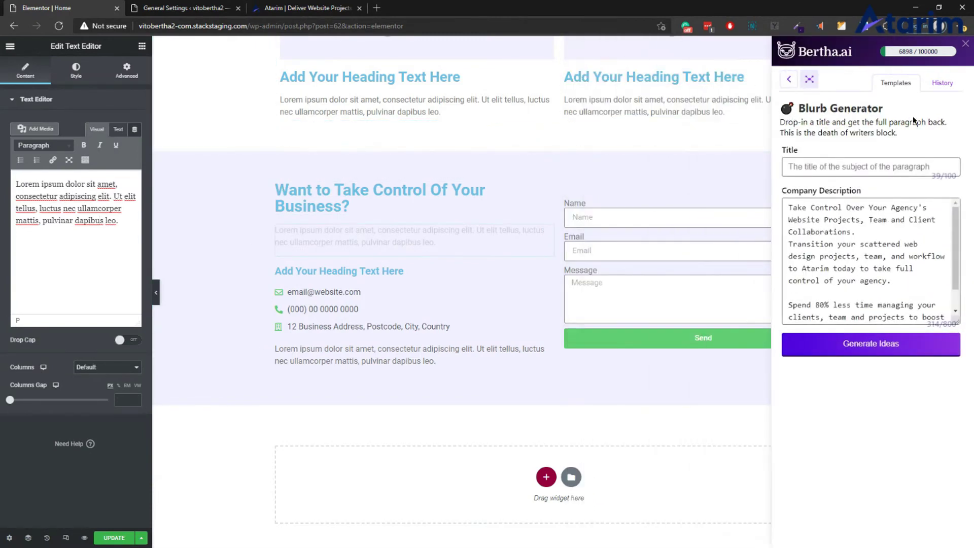
left_click(888, 85)
left_click(861, 133)
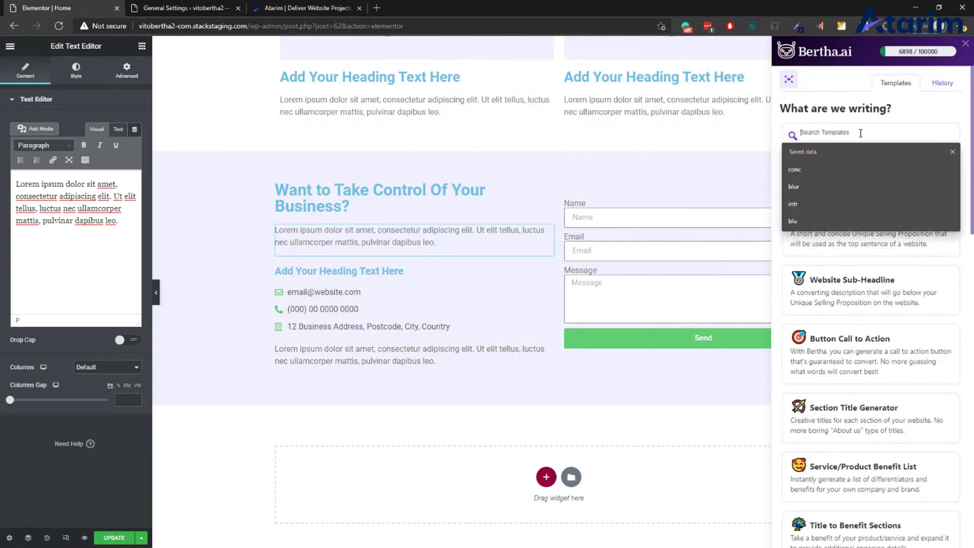
type("cond")
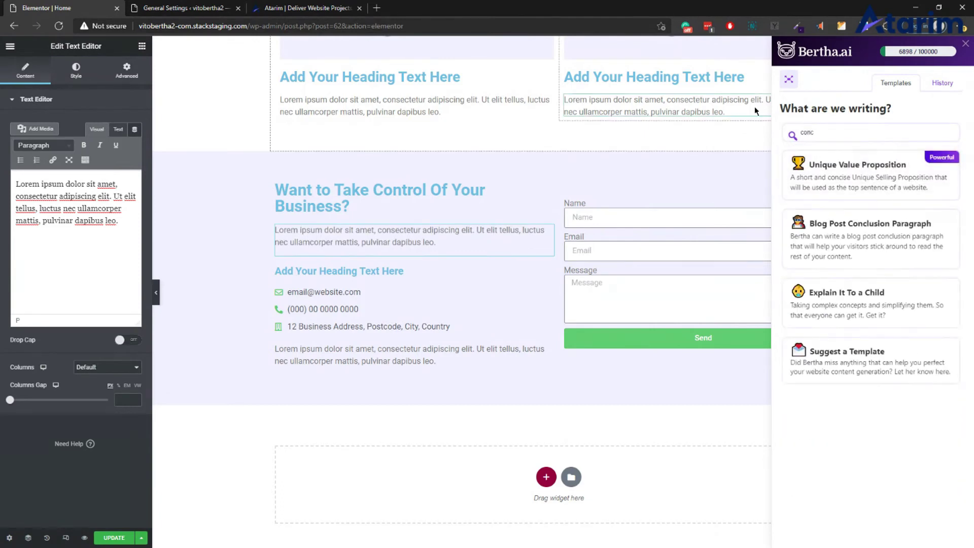
left_click(865, 241)
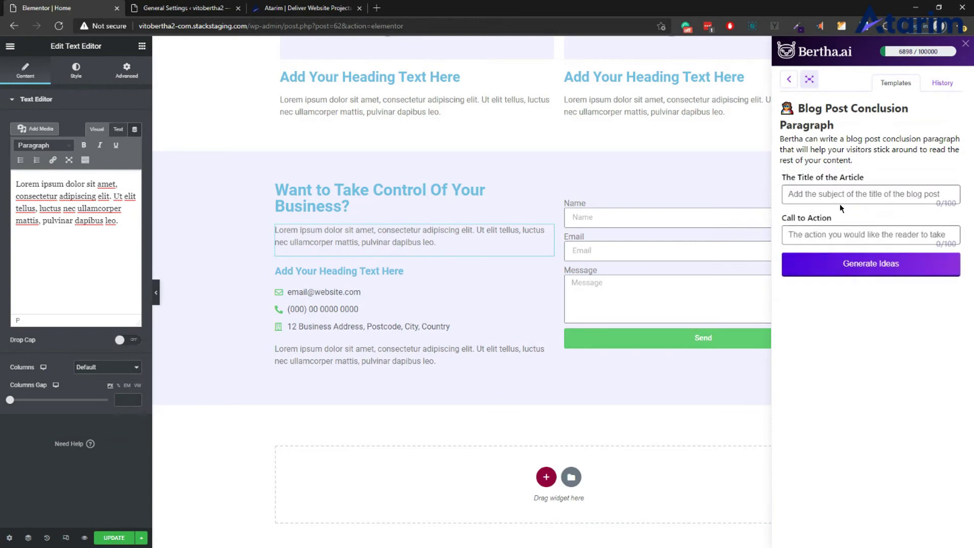
Step: Generate conclusion paragraph ideas for the title "Want to Take Control Of Your Business?" with the call to action "Fill in the form"
left_click(840, 200)
key("Down")
key("Return")
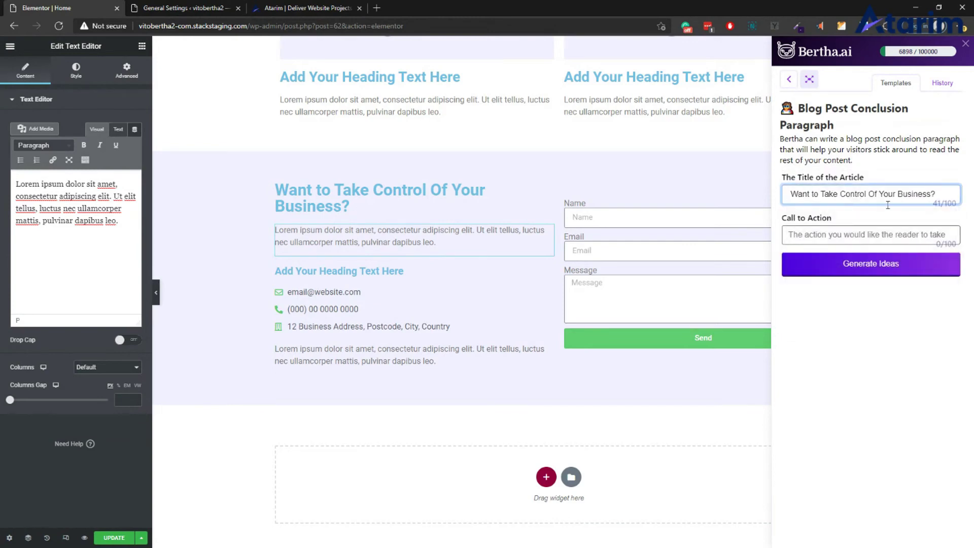
left_click(861, 234)
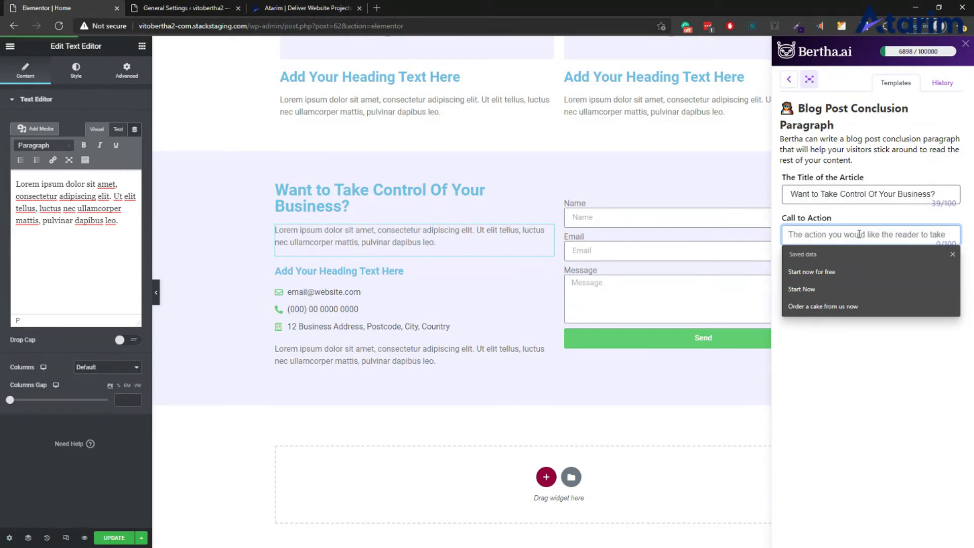
type("Fill in the form")
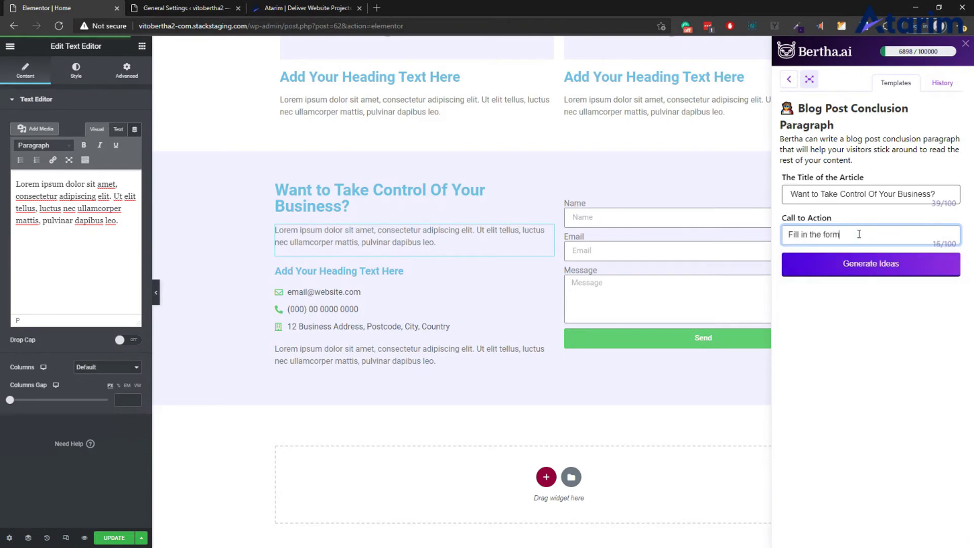
type(" ble")
key("BackSpace")
key("BackSpace")
key("BackSpace")
type("d")
left_click(893, 264)
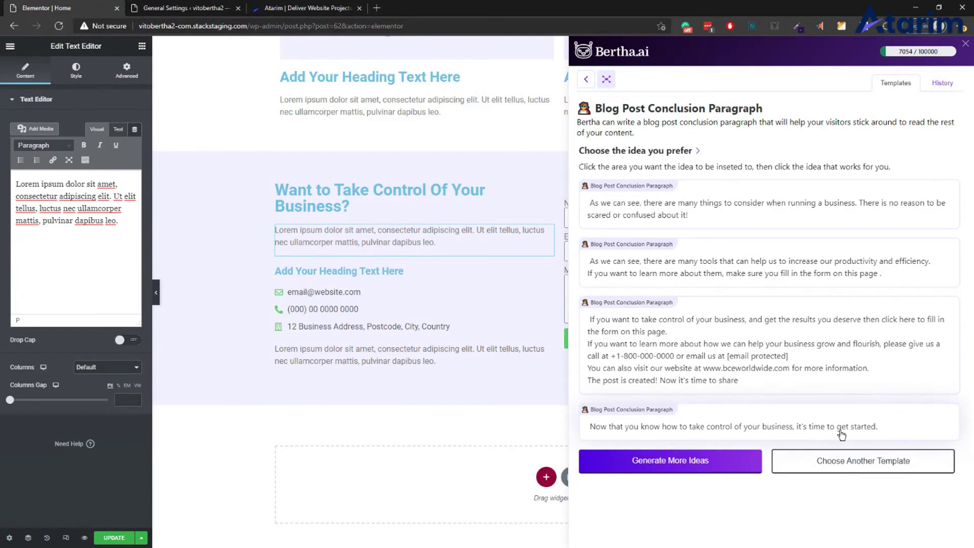
Step: Replace the placeholder paragraph below the contact heading with the generated idea beginning "If you want to take control of your business"
left_click(390, 234)
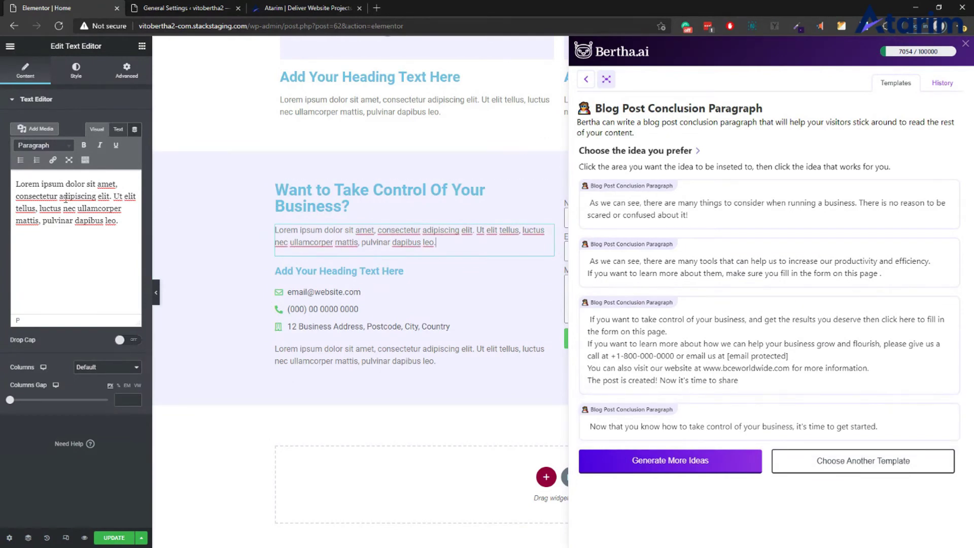
key("ctrl+a")
key("BackSpace")
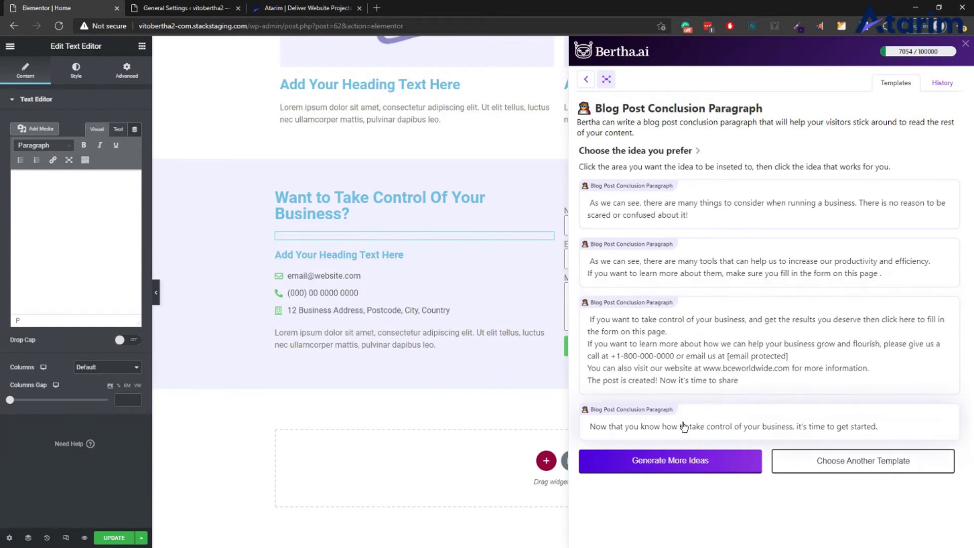
left_click(650, 425)
left_click(91, 214)
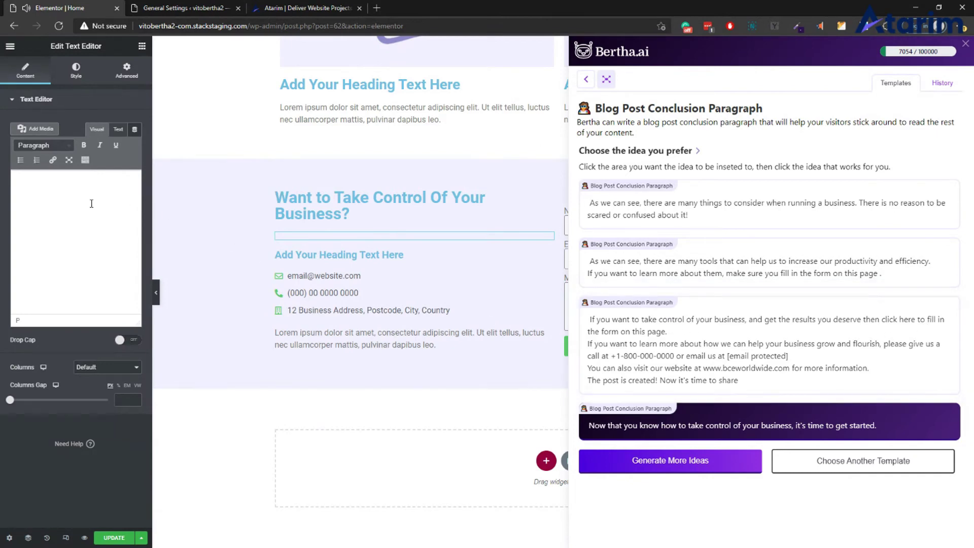
left_click(118, 130)
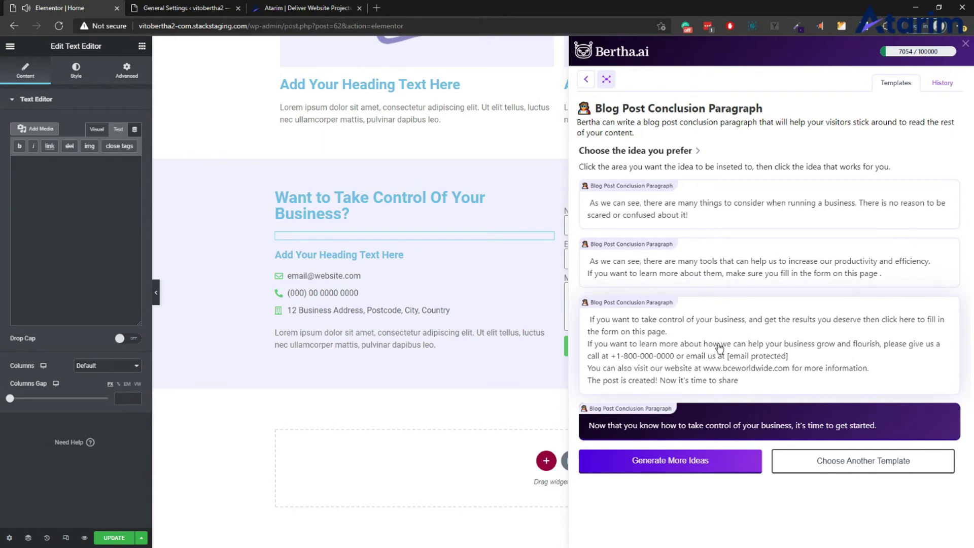
left_click(658, 344)
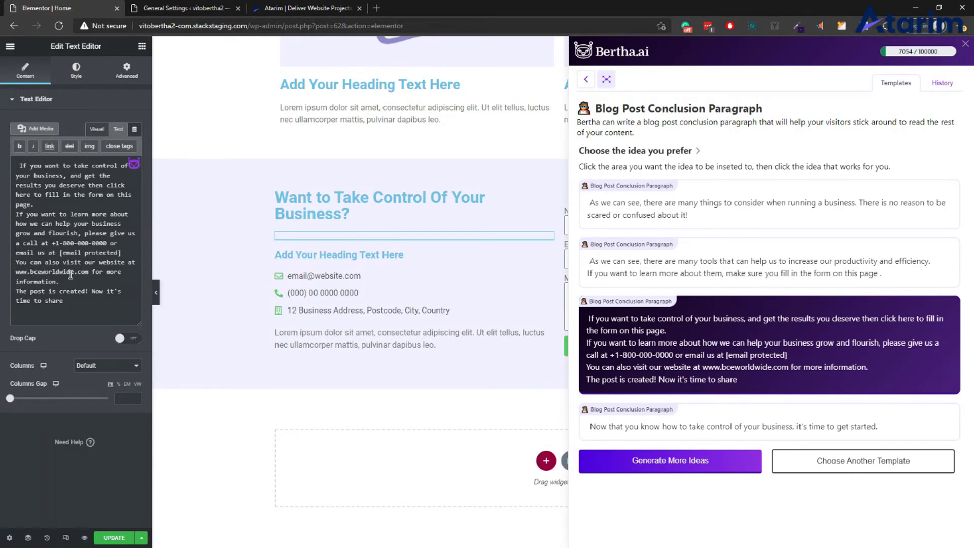
Step: Delete the website sentence and the "The post is created!" line from the end of the contact paragraph
left_click_drag(32, 265, 98, 300)
key("BackSpace")
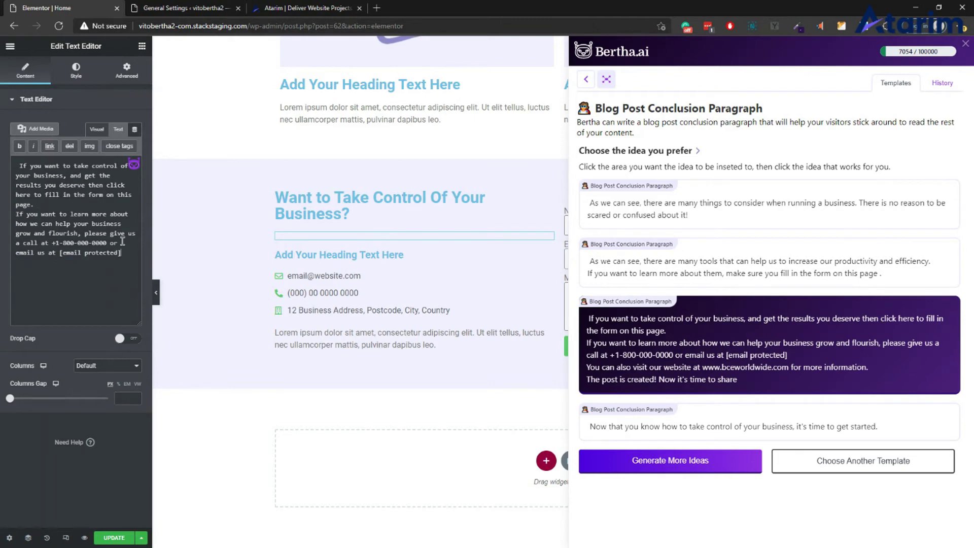
left_click(97, 129)
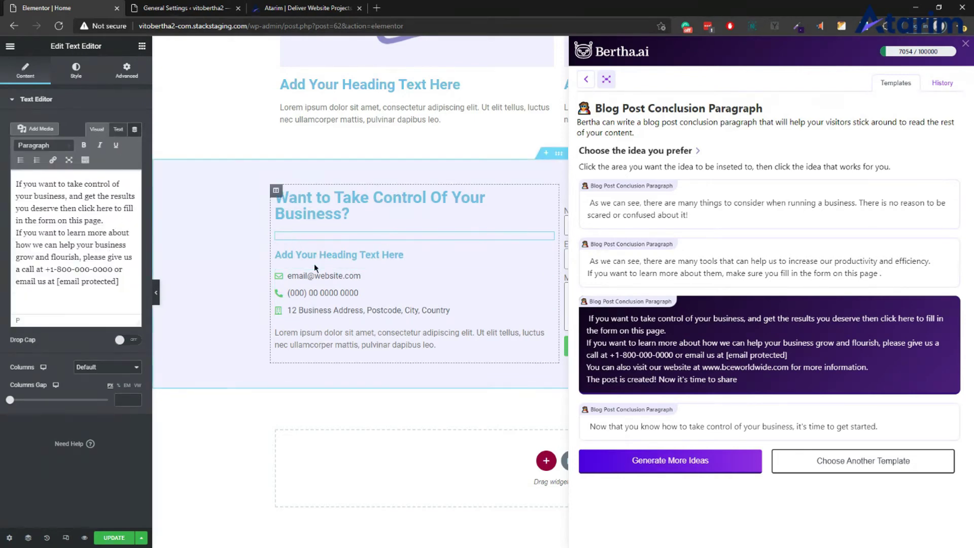
Step: Close the Bertha.ai panel, then save the page and reload the editor
left_click(131, 283)
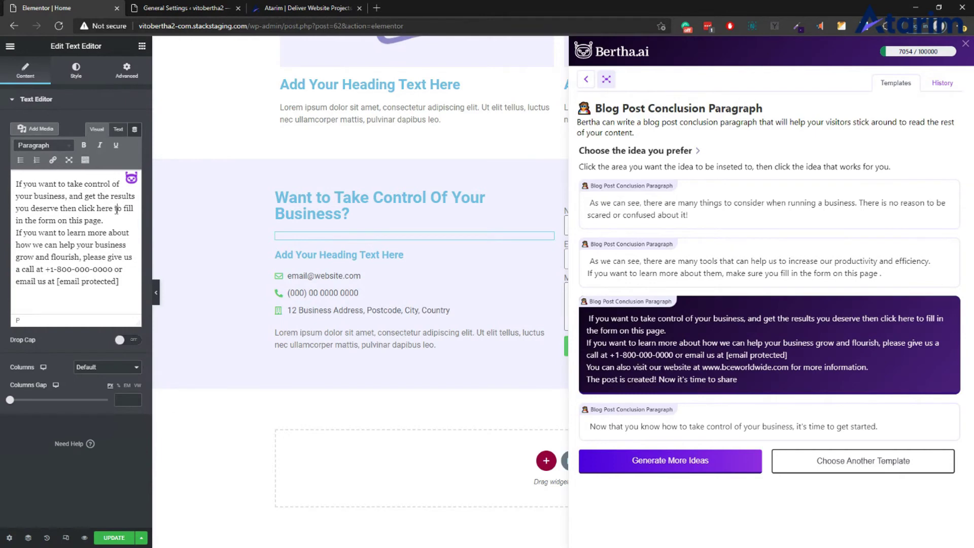
key("ctrl+a")
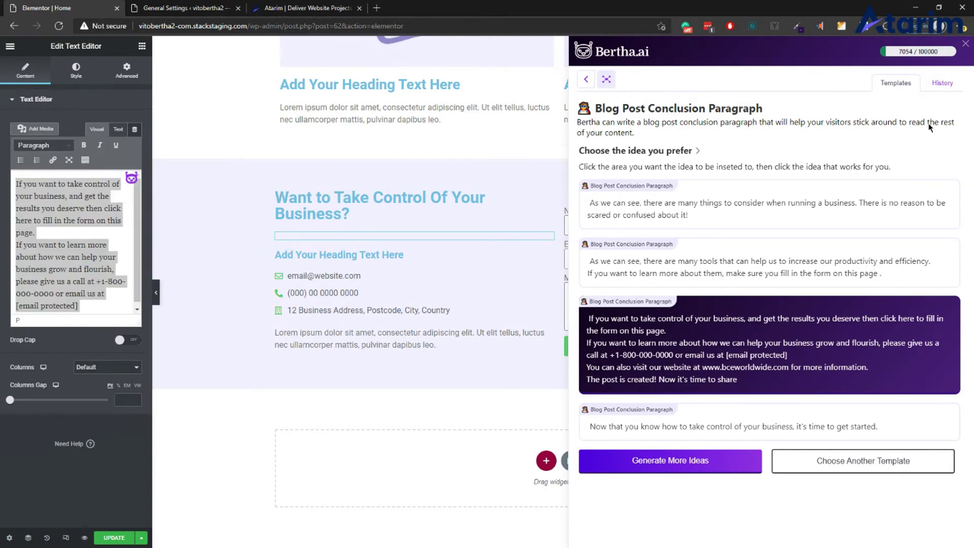
left_click(966, 44)
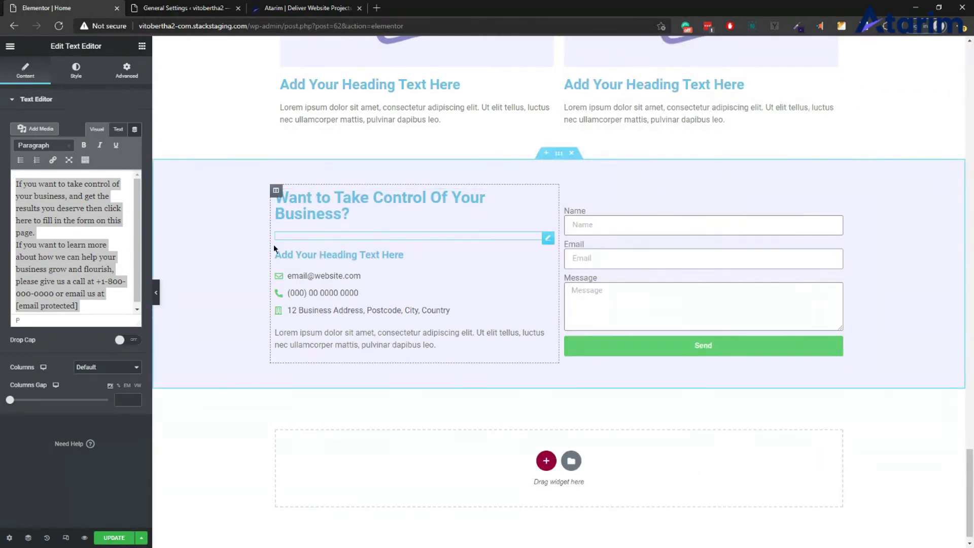
left_click(114, 537)
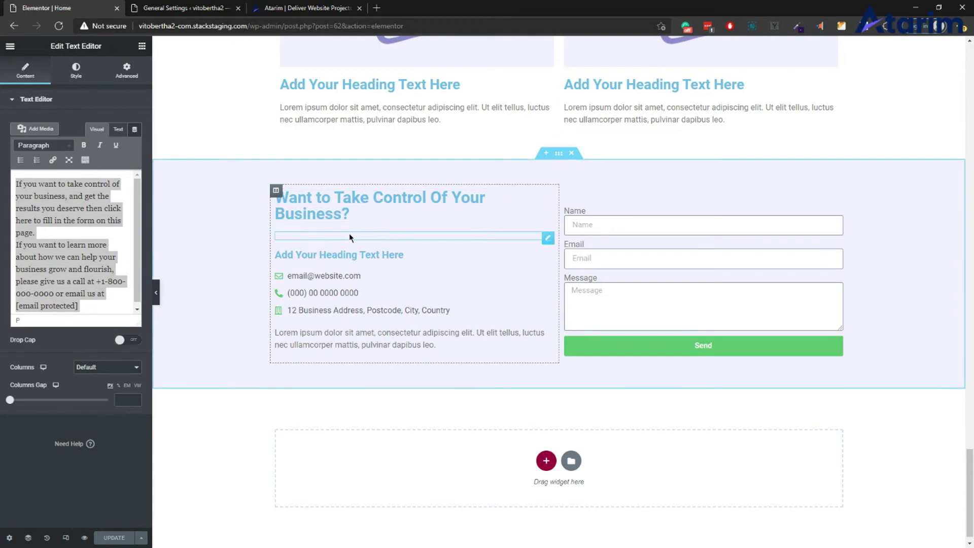
left_click(88, 240)
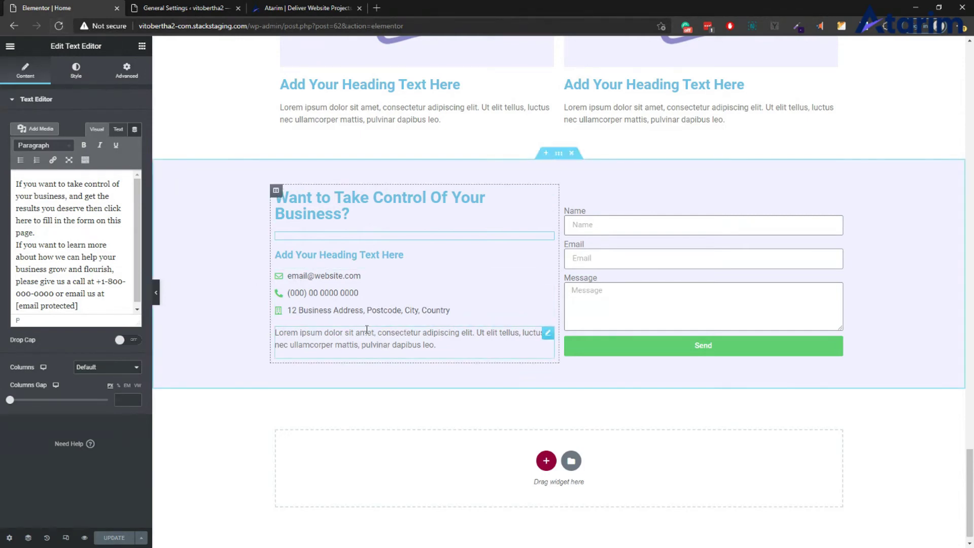
key("ctrl+r")
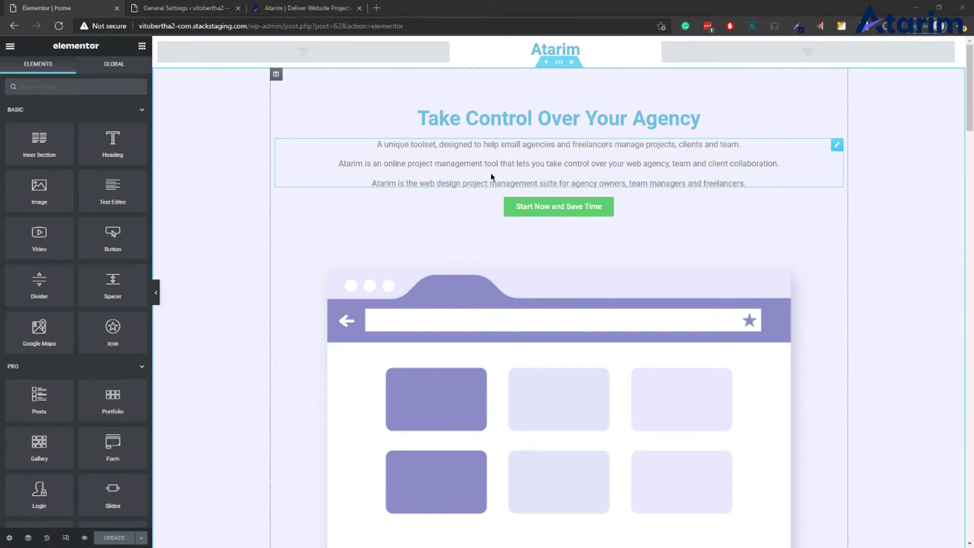
Step: Delete the contact details list, the placeholder subheading and the remaining lorem ipsum paragraph from the contact section
scroll(491, 172, "down", 20)
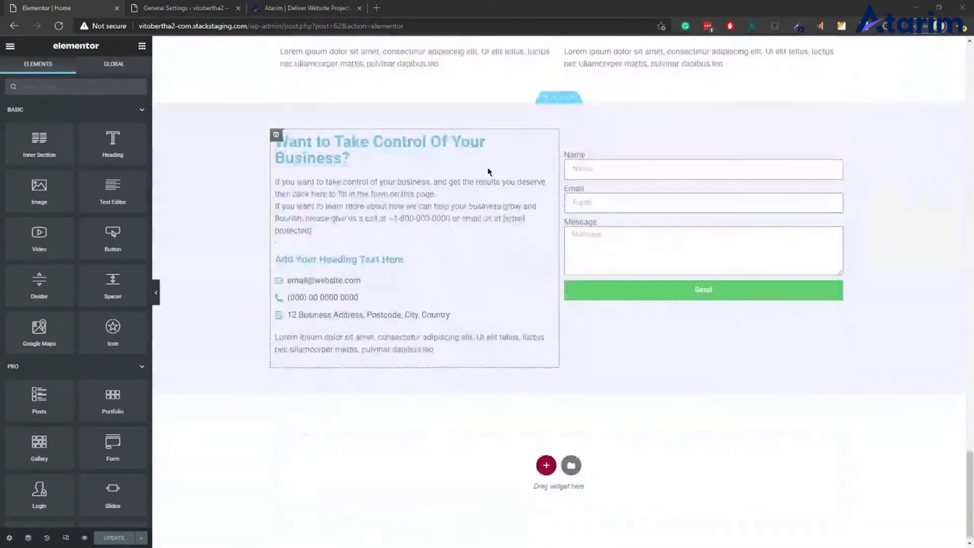
left_click(339, 209)
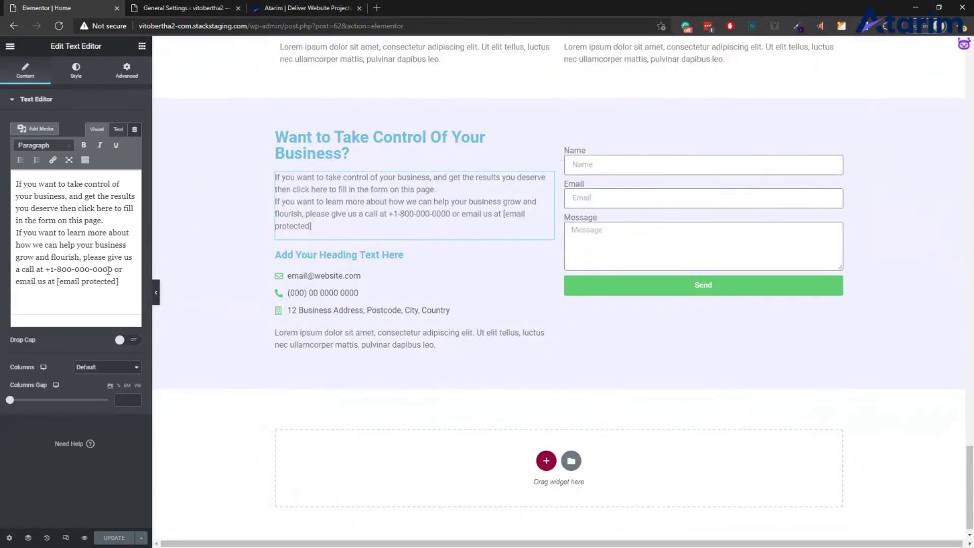
right_click(373, 292)
left_click(424, 437)
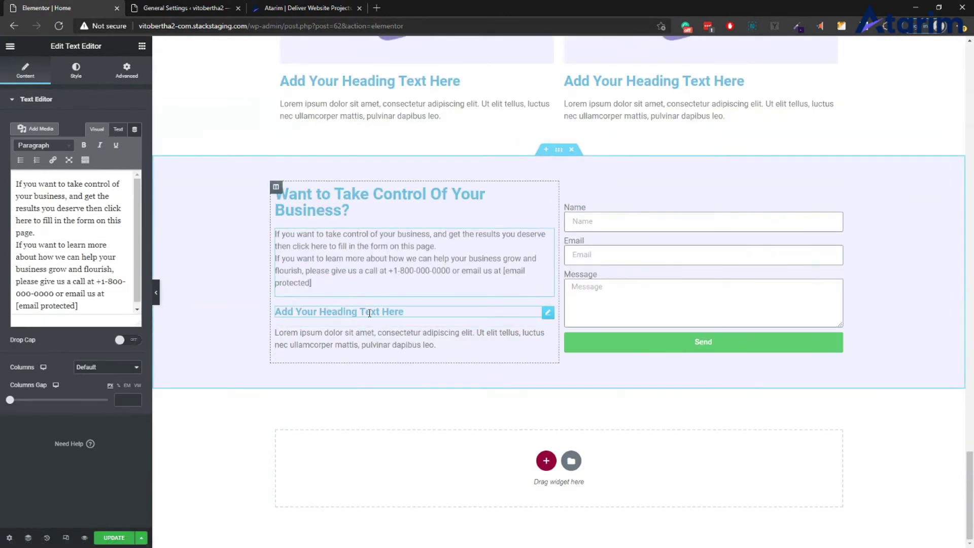
right_click(370, 315)
left_click(424, 459)
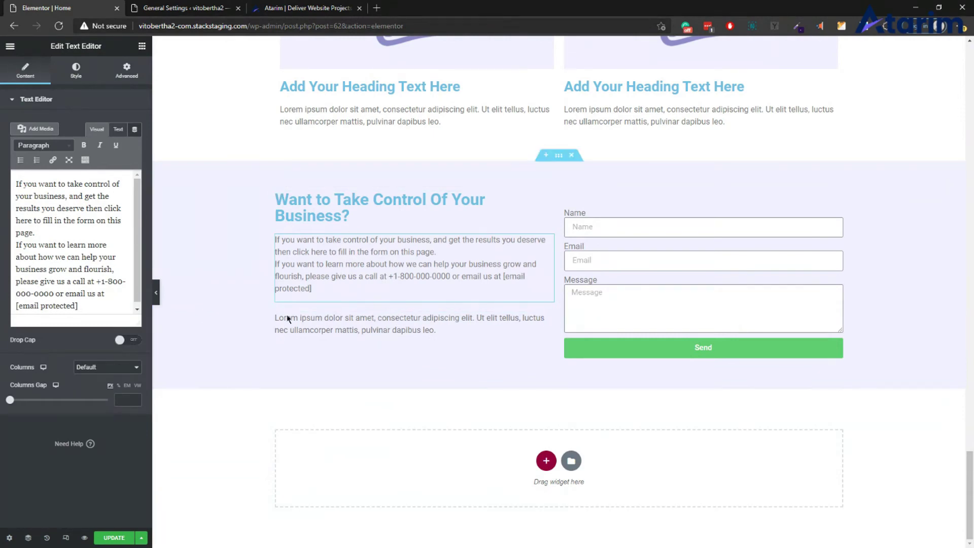
right_click(363, 325)
left_click(415, 436)
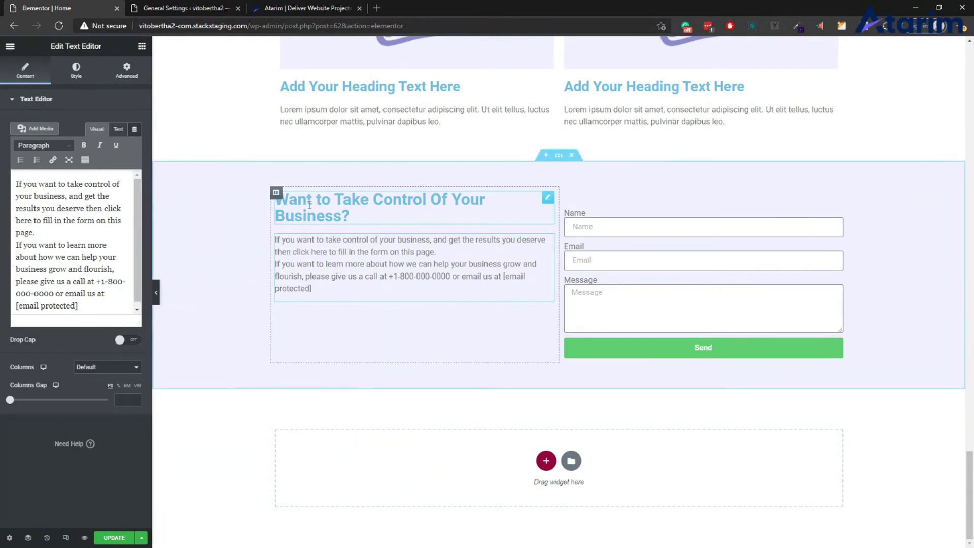
Step: Remove the word "small" from the first sentence of the text below the "Take Control Over Your Agency" heading
scroll(419, 315, "up", 3)
scroll(419, 314, "up", 20)
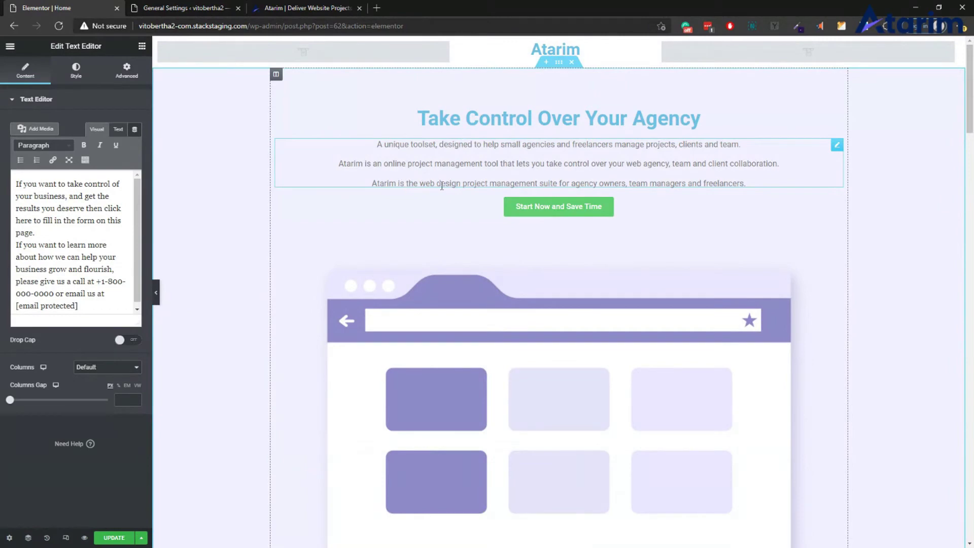
left_click(593, 182)
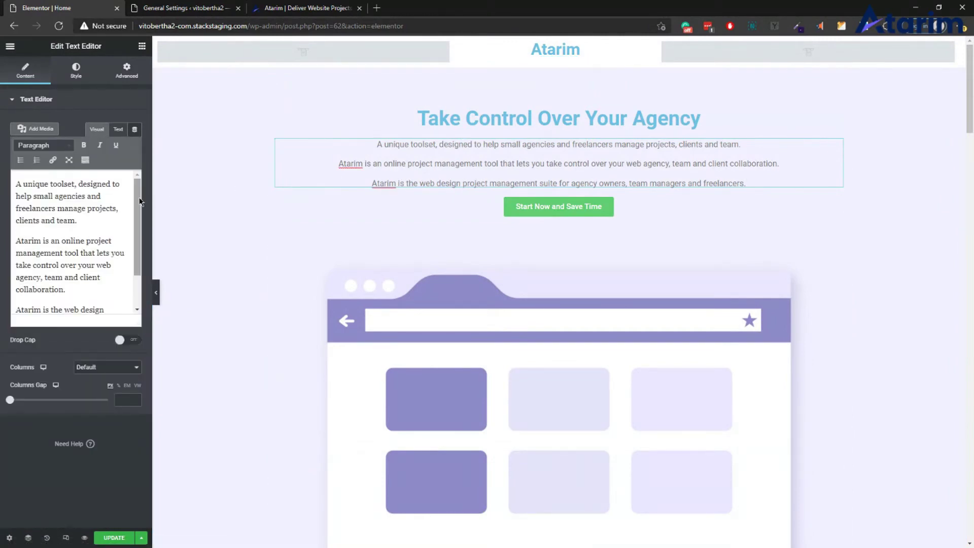
mouse_move(140, 203)
left_mouse_down()
mouse_move(140, 241)
mouse_move(141, 199)
left_mouse_up()
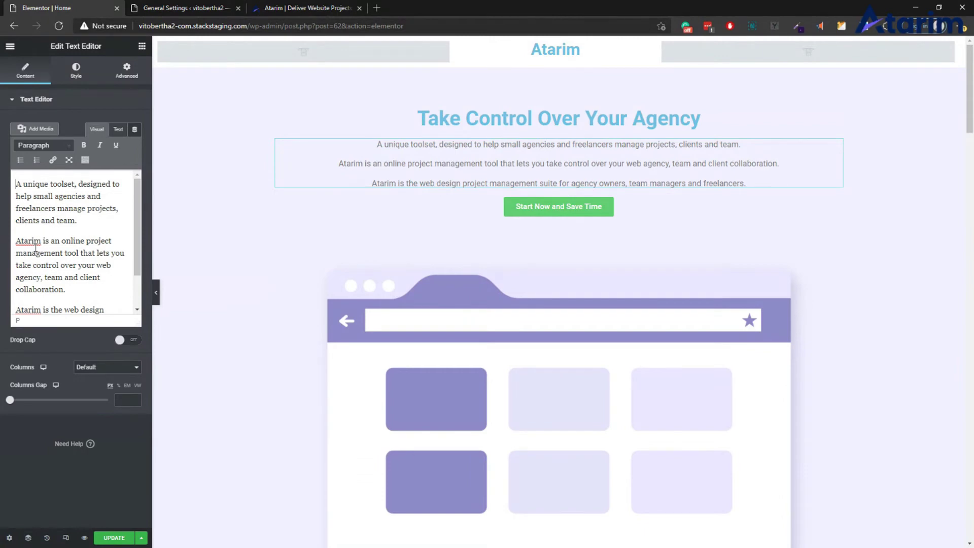
double_click(42, 195)
key("BackSpace")
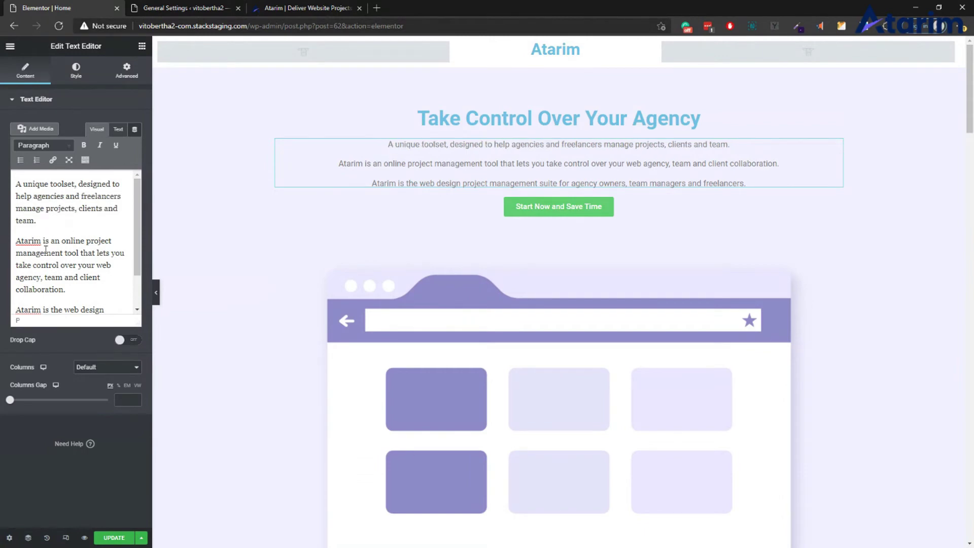
Step: Delete the two paragraphs starting with "Atarim is" from the hero text, keeping only the "A unique toolset" sentence
left_click_drag(17, 241, 109, 261)
scroll(80, 262, "down", 1)
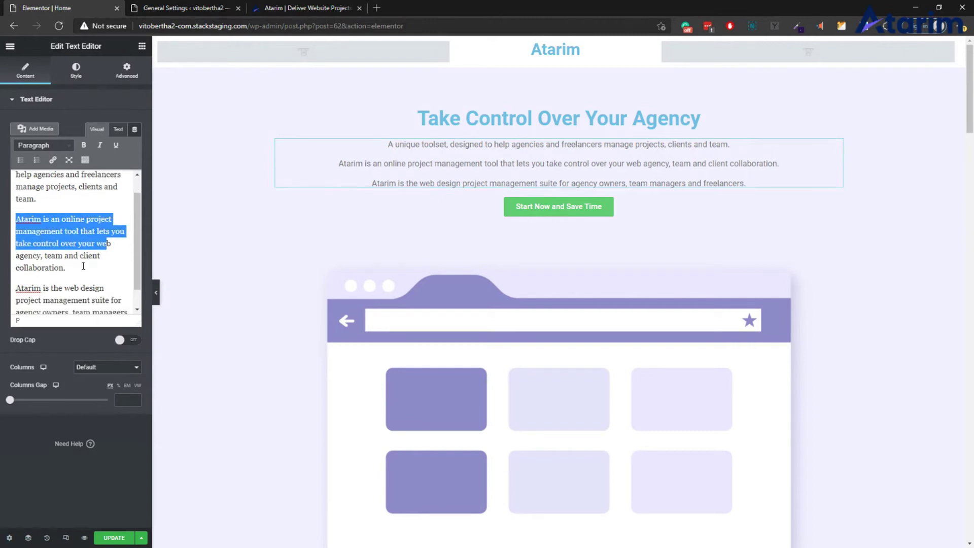
scroll(79, 265, "down", 1)
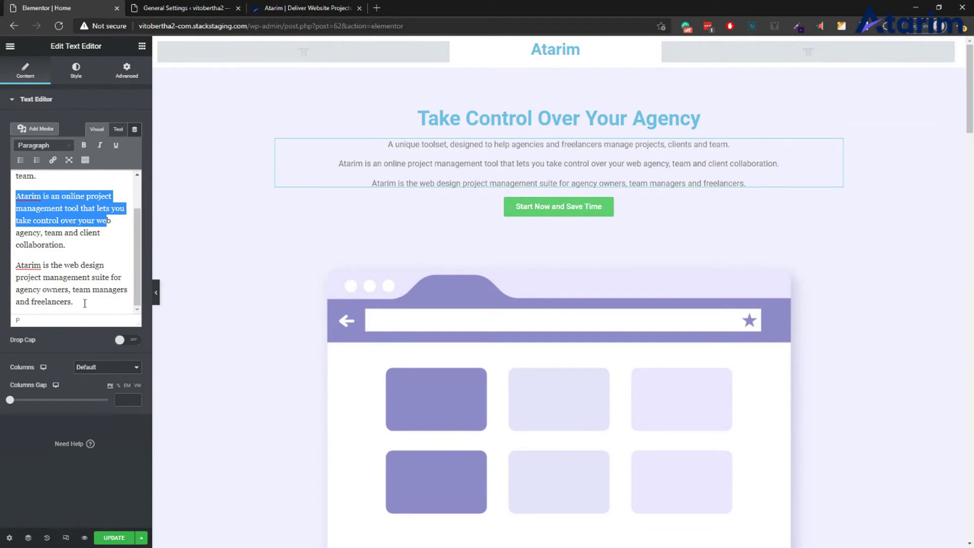
left_click_drag(70, 246, 15, 178)
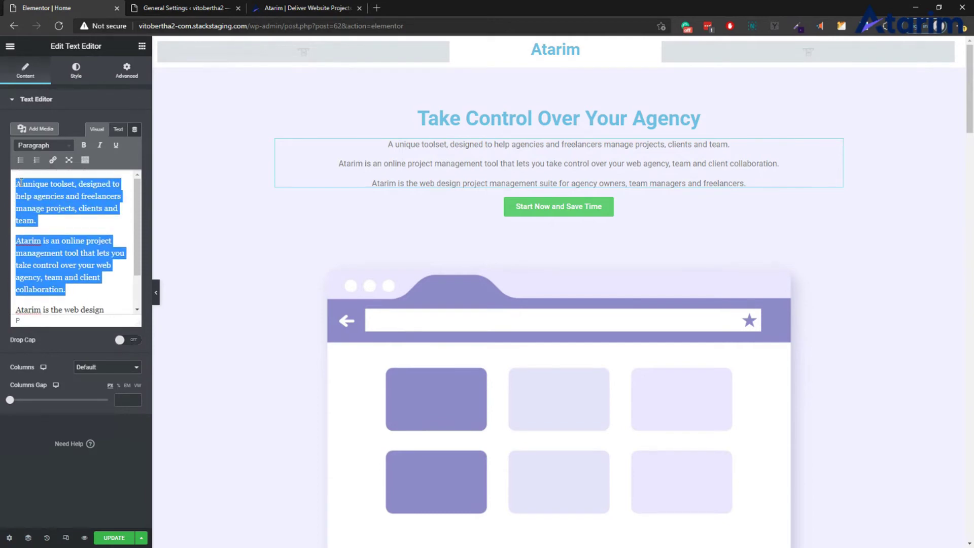
left_click(63, 220)
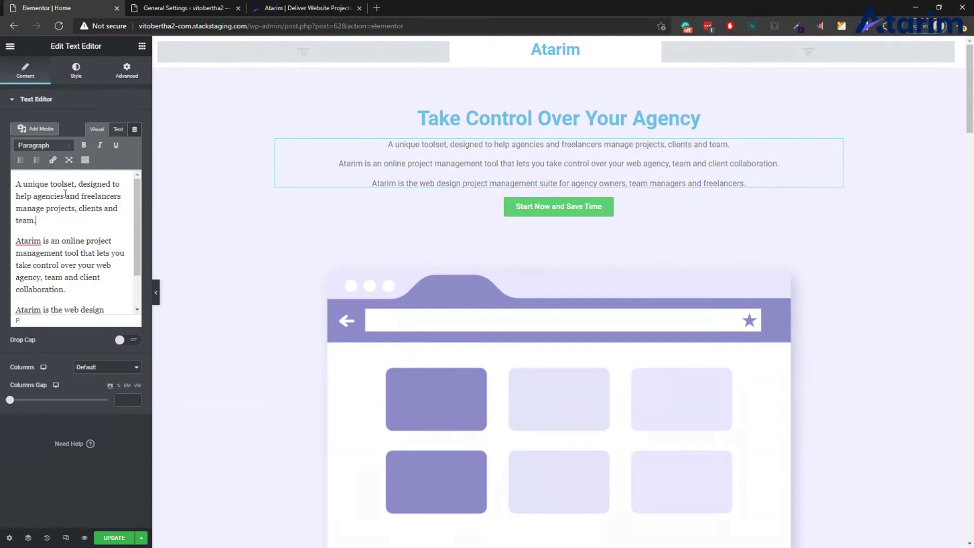
scroll(65, 260, "down", 2)
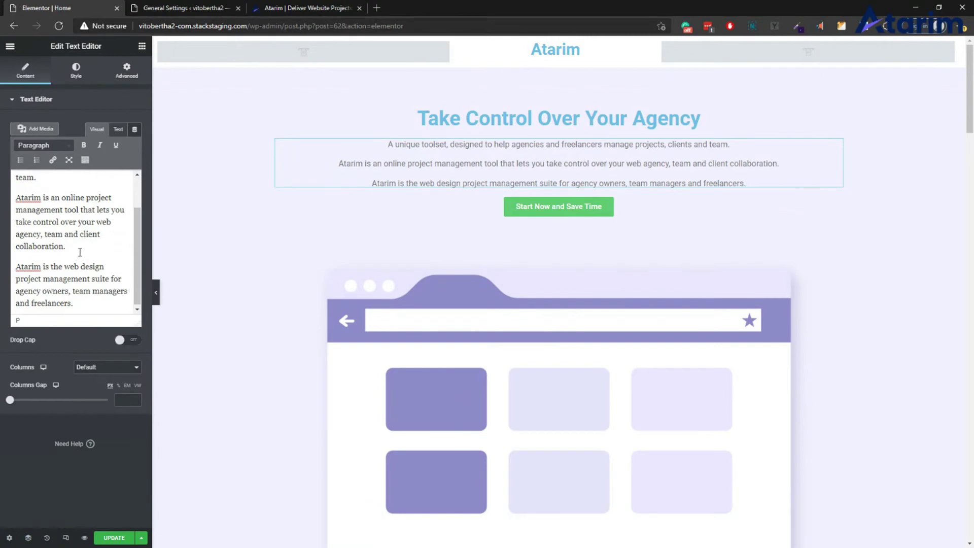
left_click_drag(80, 253, 12, 197)
key("BackSpace")
key("BackSpace")
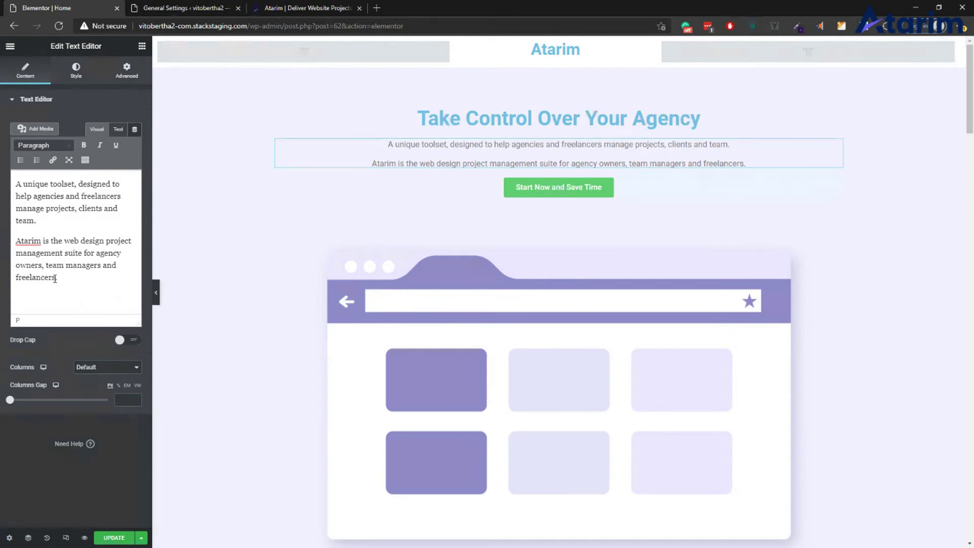
left_click_drag(55, 278, 9, 239)
key("BackSpace")
key("BackSpace")
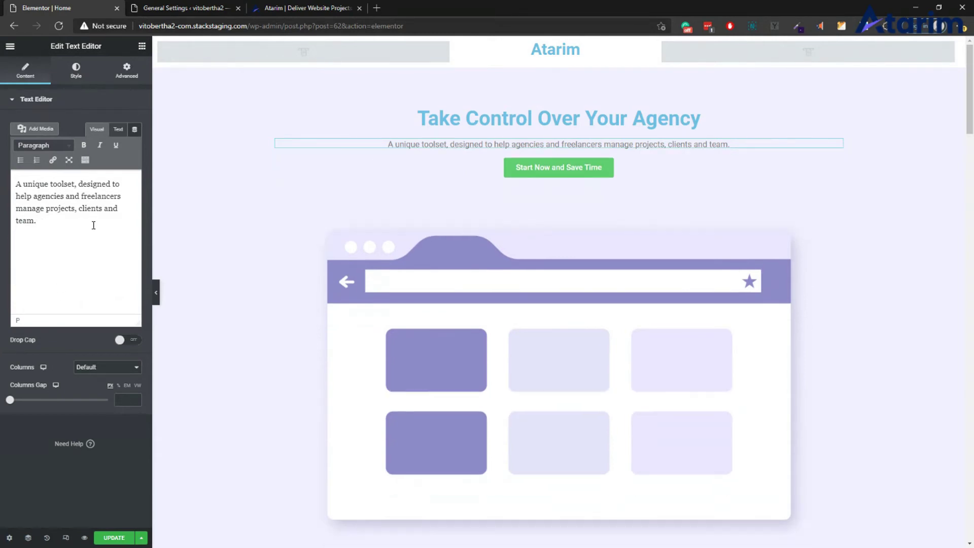
scroll(663, 213, "down", 4)
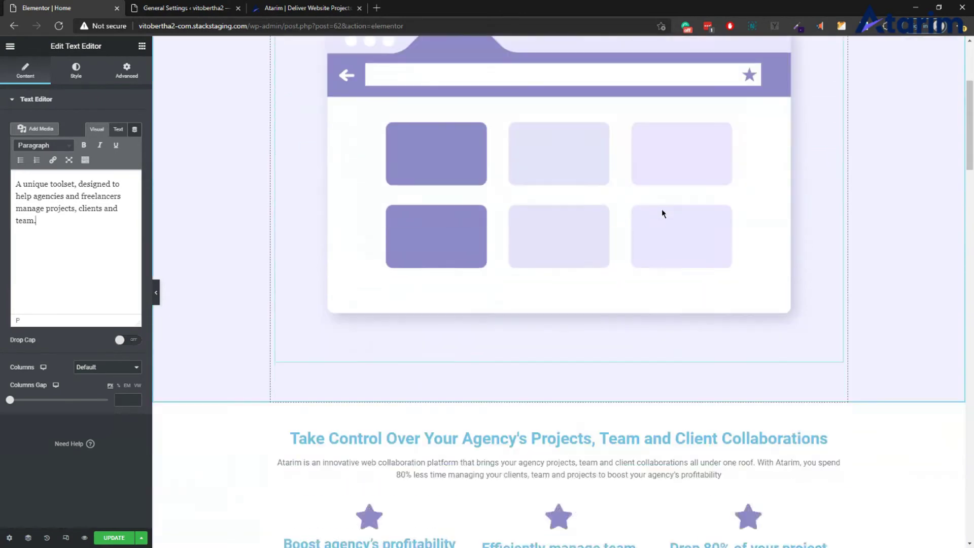
scroll(663, 214, "down", 4)
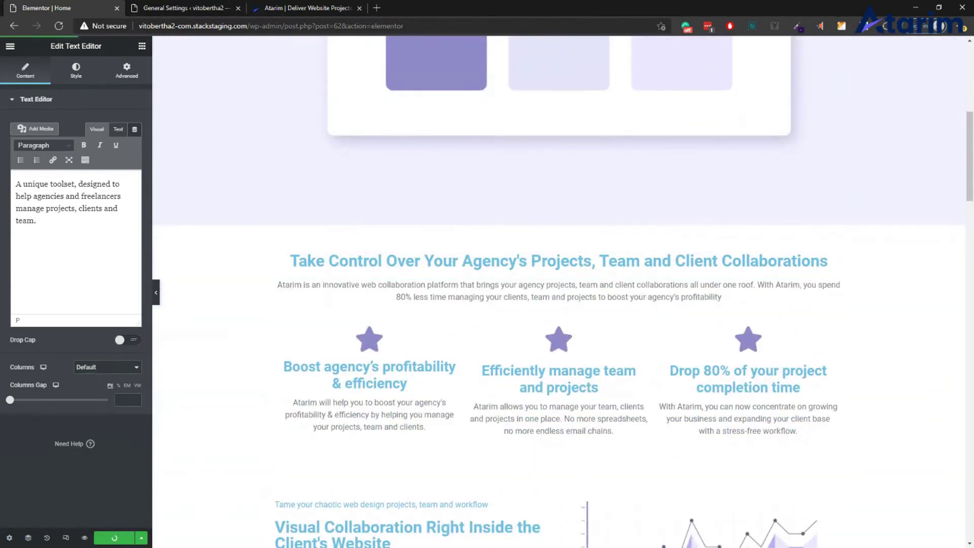
Step: Review the edited home page copy from the hero section down to the contact form
scroll(501, 211, "up", 3)
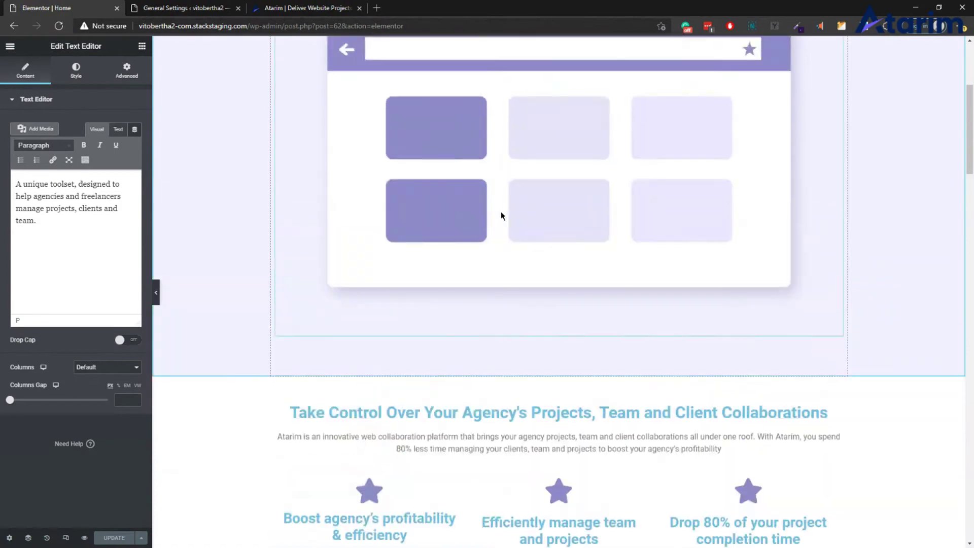
scroll(501, 211, "up", 4)
scroll(641, 249, "down", 7)
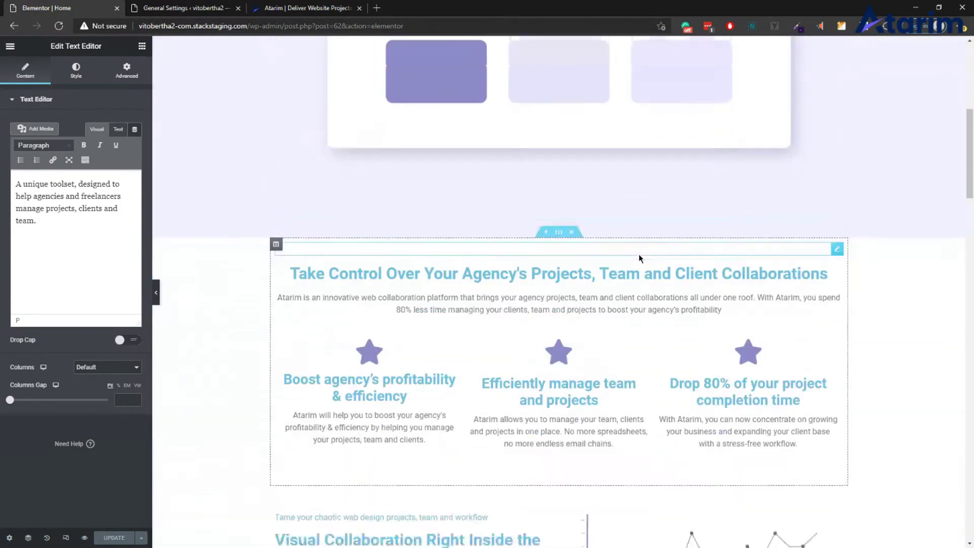
scroll(639, 256, "down", 15)
scroll(654, 244, "up", 6)
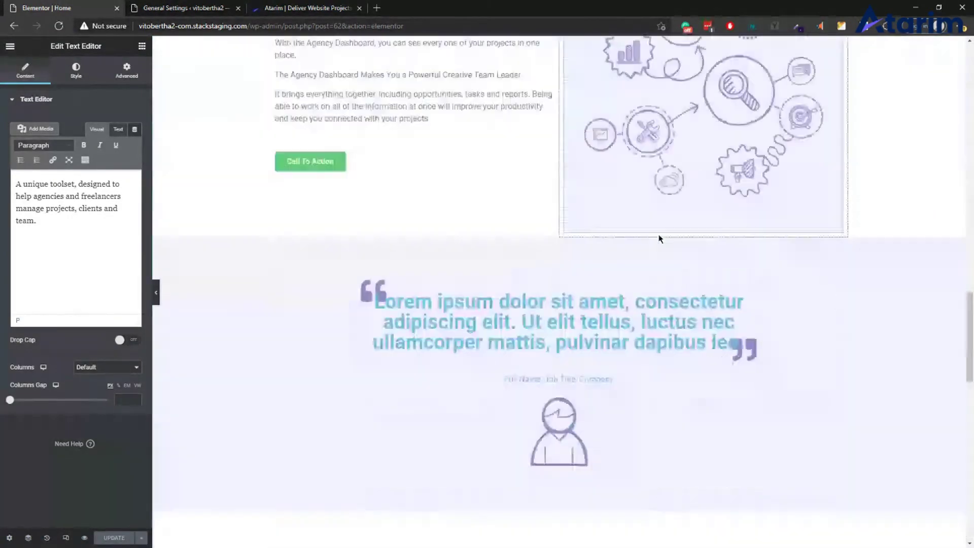
scroll(650, 239, "up", 12)
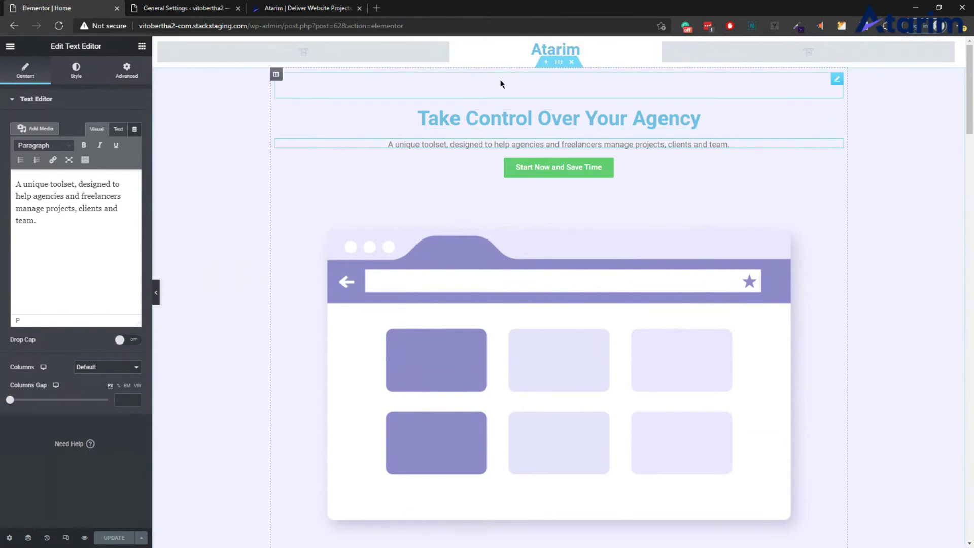
scroll(504, 252, "down", 5)
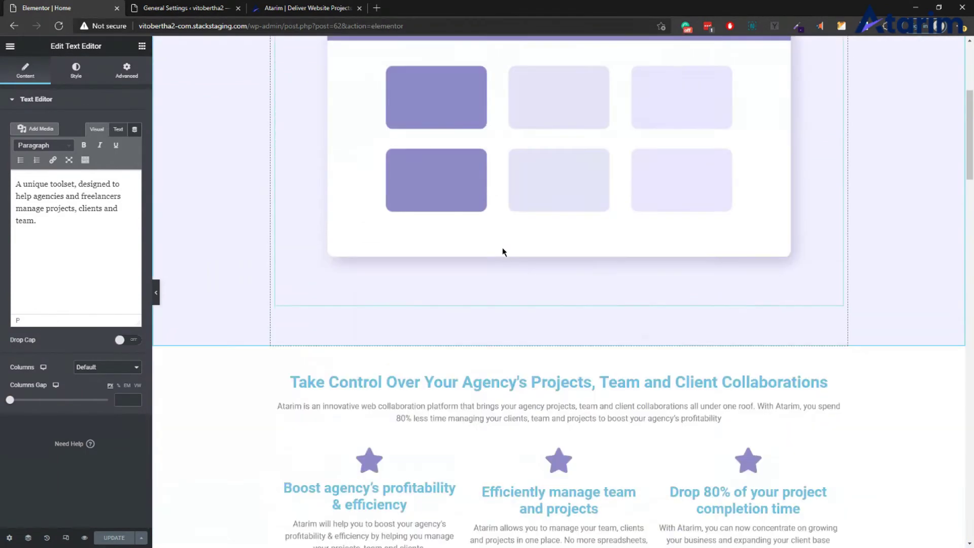
scroll(504, 252, "down", 15)
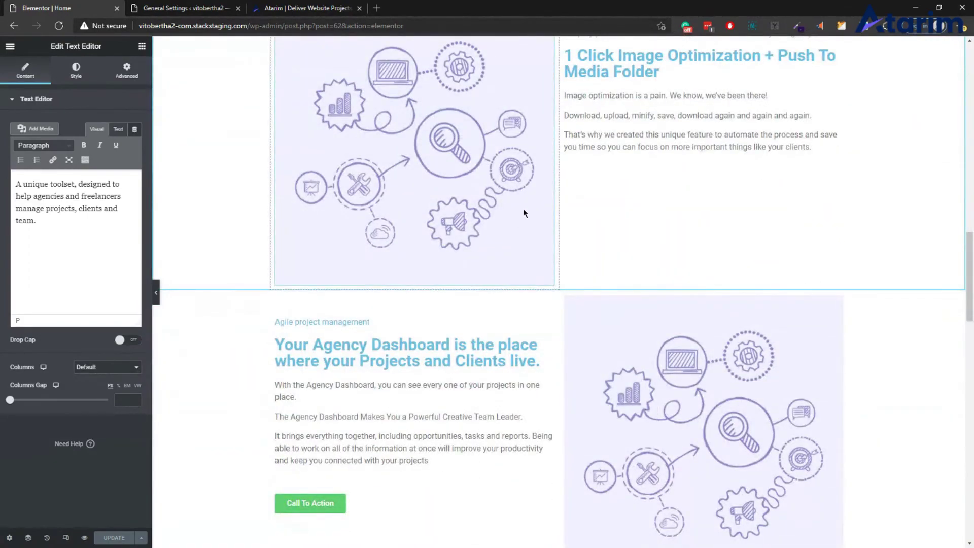
scroll(523, 211, "down", 15)
scroll(521, 219, "down", 5)
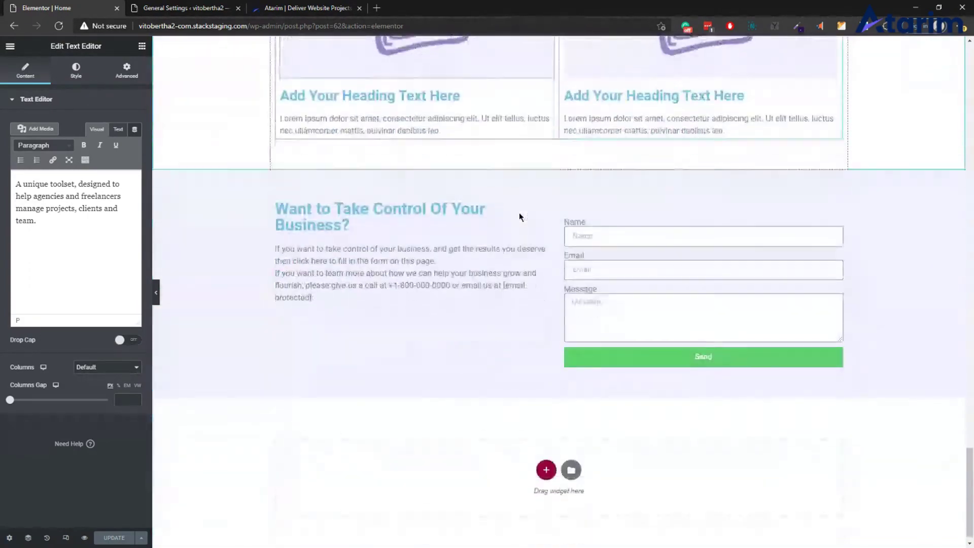
scroll(517, 215, "up", 20)
scroll(509, 218, "up", 3)
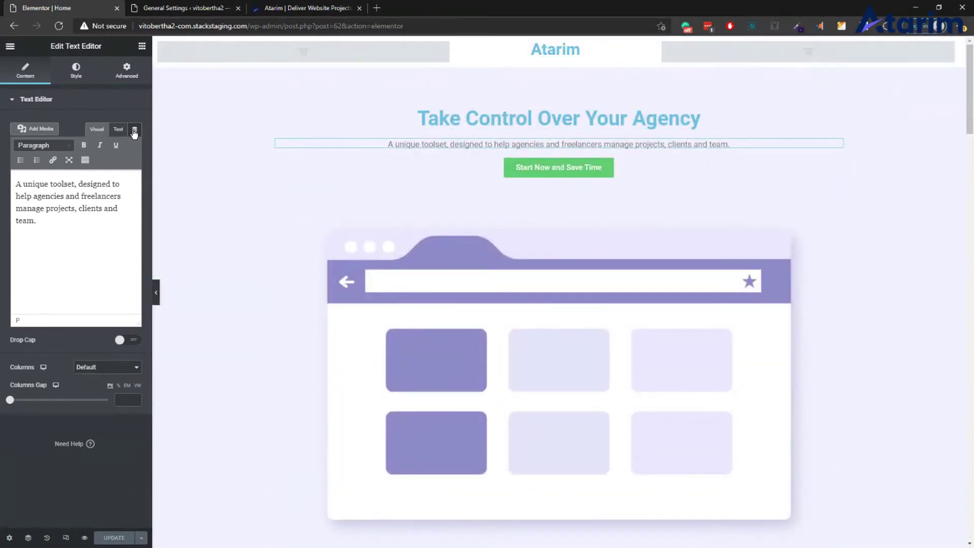
Step: Compare the company description in Bertha AI's general settings with the home page copy in the Elementor editor
left_click(184, 8)
left_click_drag(104, 183, 230, 252)
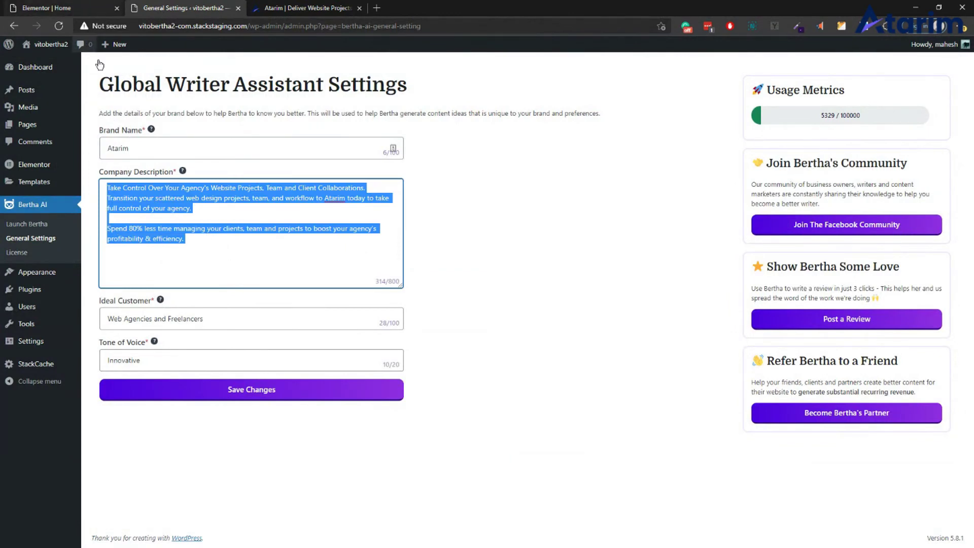
left_click(86, 8)
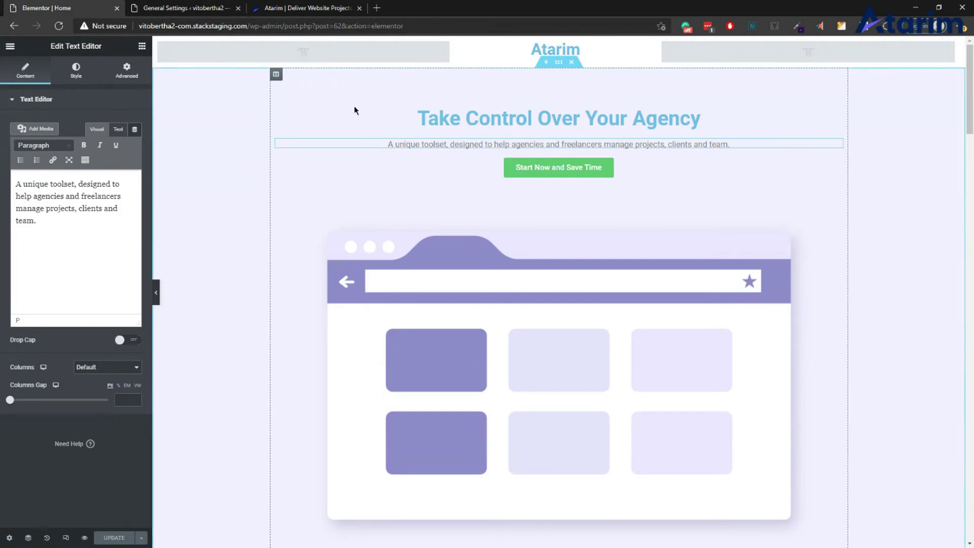
left_click(184, 8)
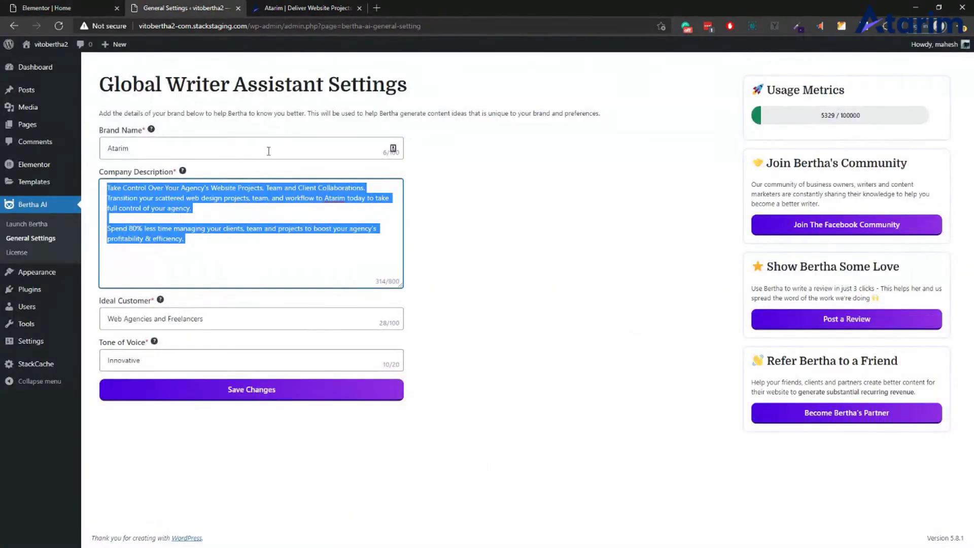
left_click(87, 7)
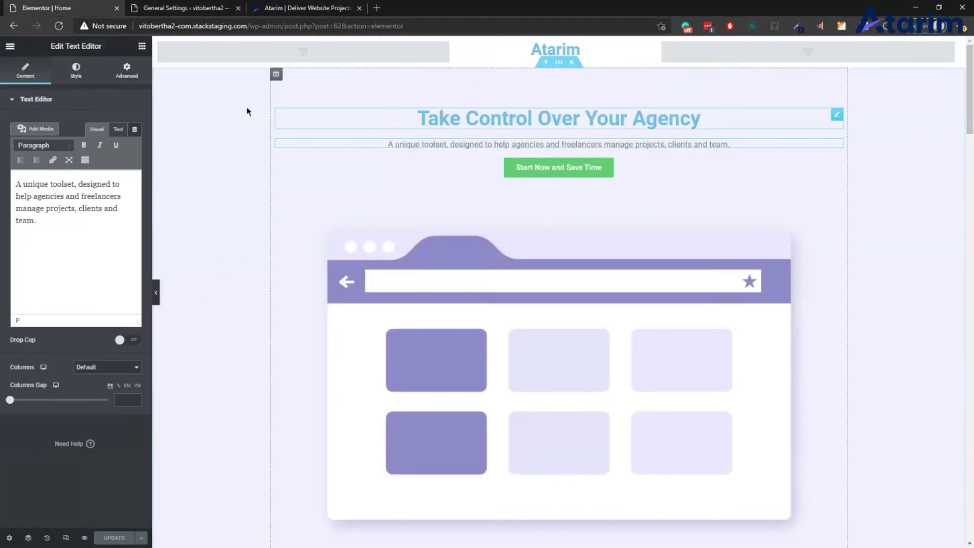
left_click(155, 9)
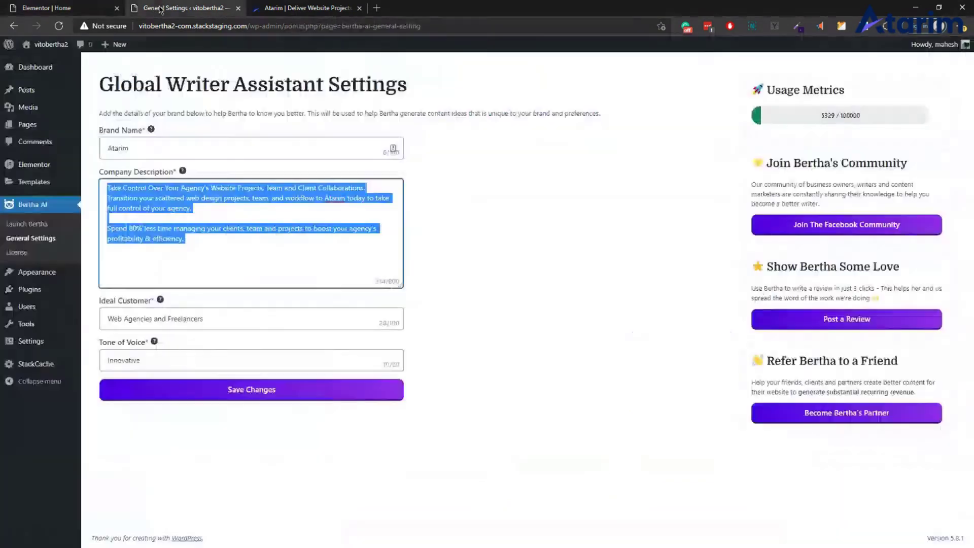
Step: Launch Bertha from the WordPress dashboard and look through its available templates, including the blog post ones
left_click(26, 224)
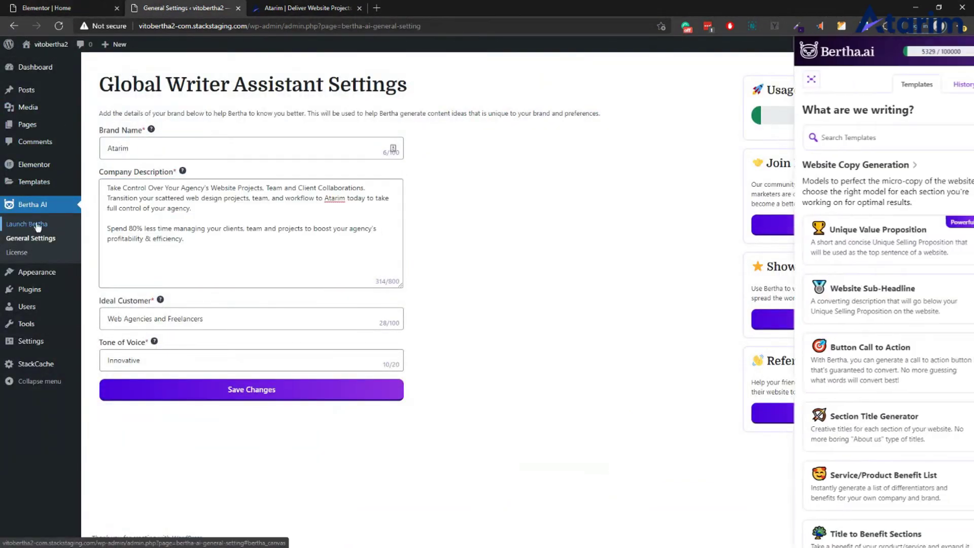
scroll(863, 259, "down", 10)
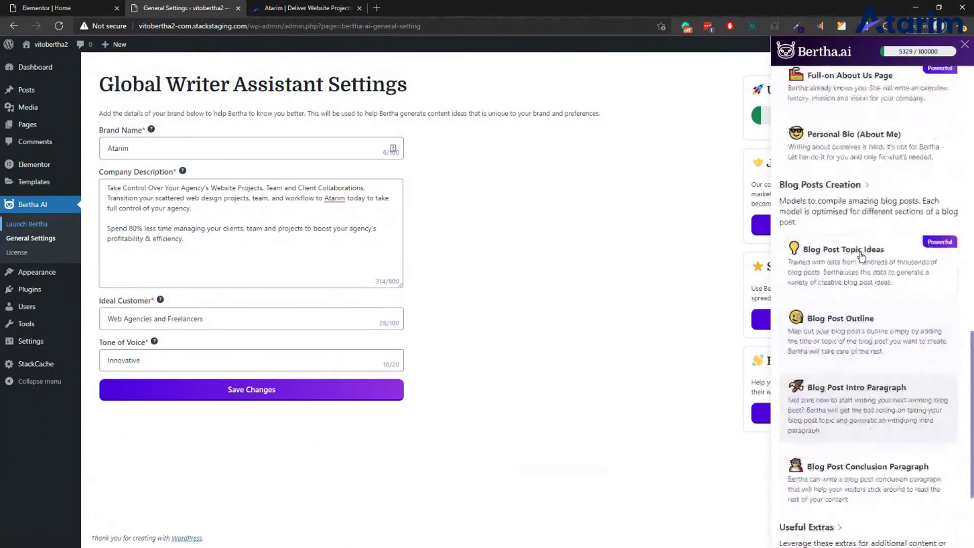
scroll(862, 258, "up", 10)
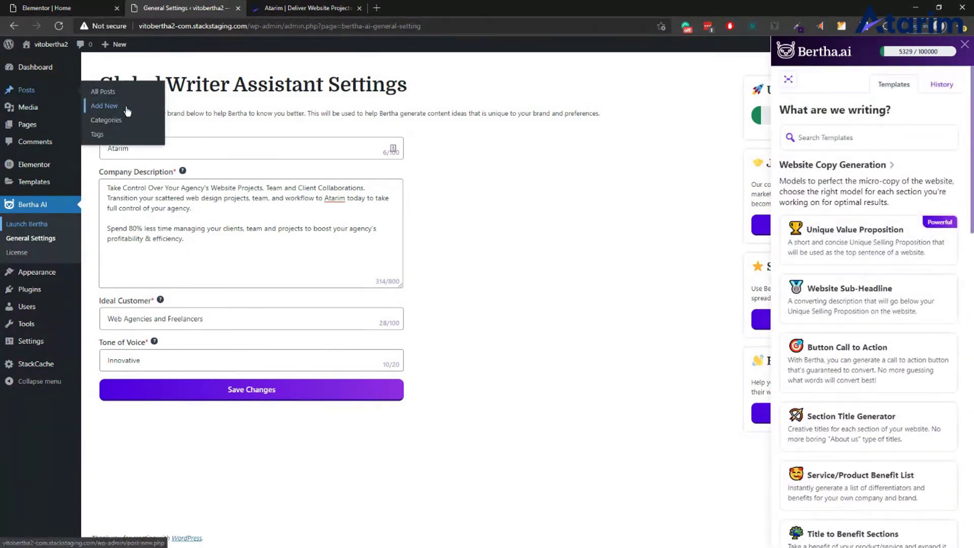
Step: Add a new WordPress post and open Bertha for its empty first paragraph block
left_click(124, 108)
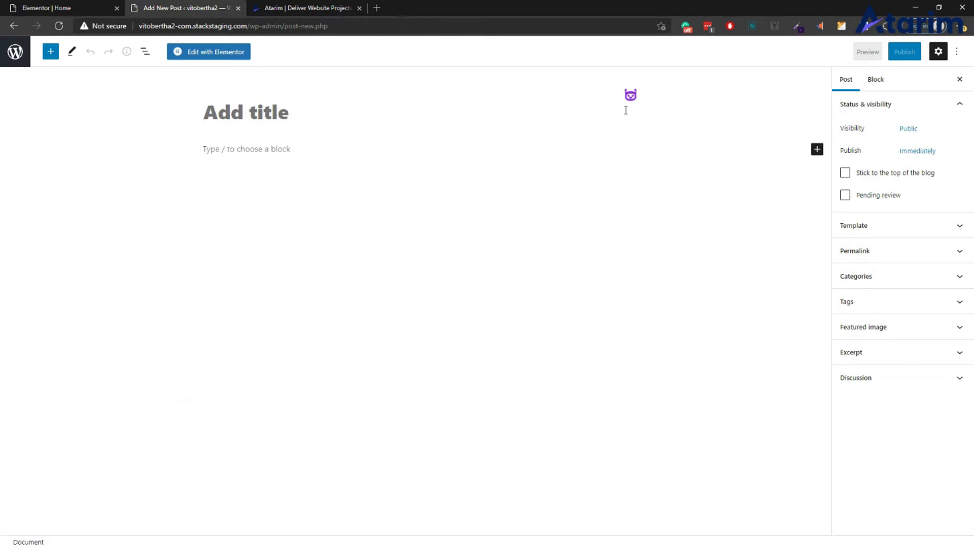
left_click(343, 152)
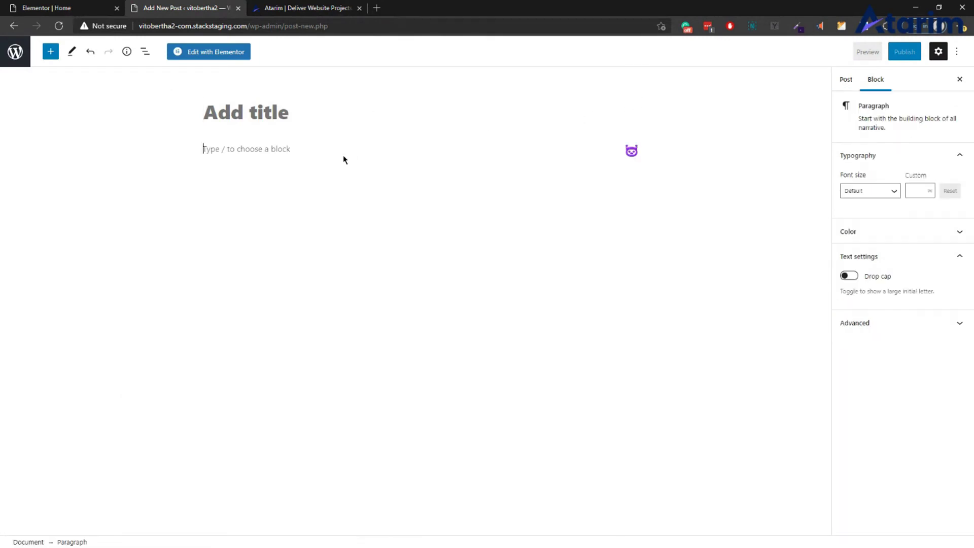
left_click(631, 151)
Step: Find the Blog Post Topic Ideas template by searching for "ideas" and generate ideas from the existing company description
left_click(859, 147)
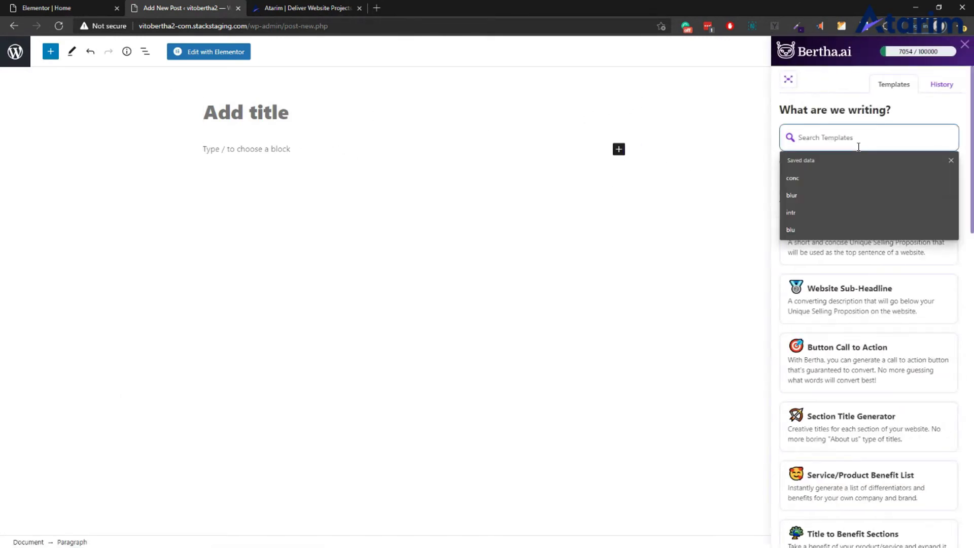
type("ideas")
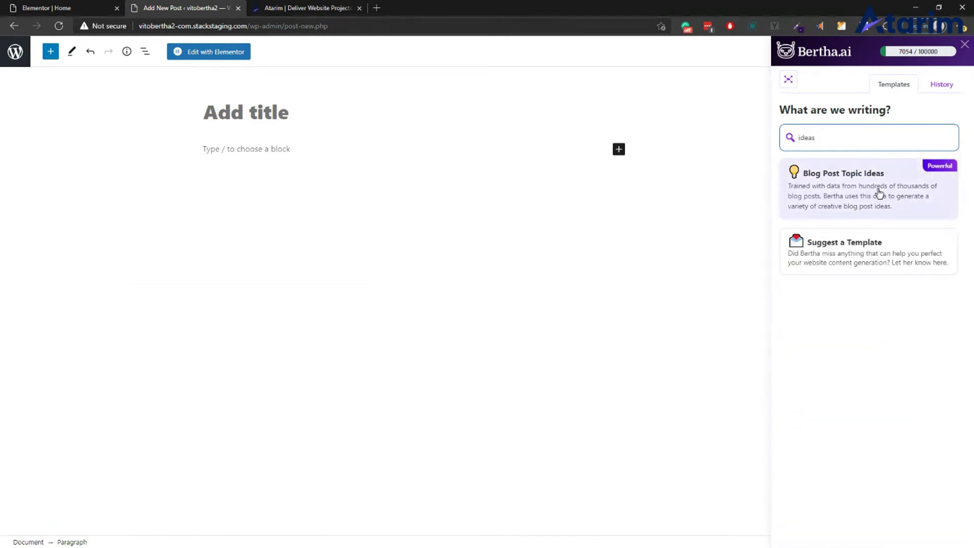
left_click(878, 192)
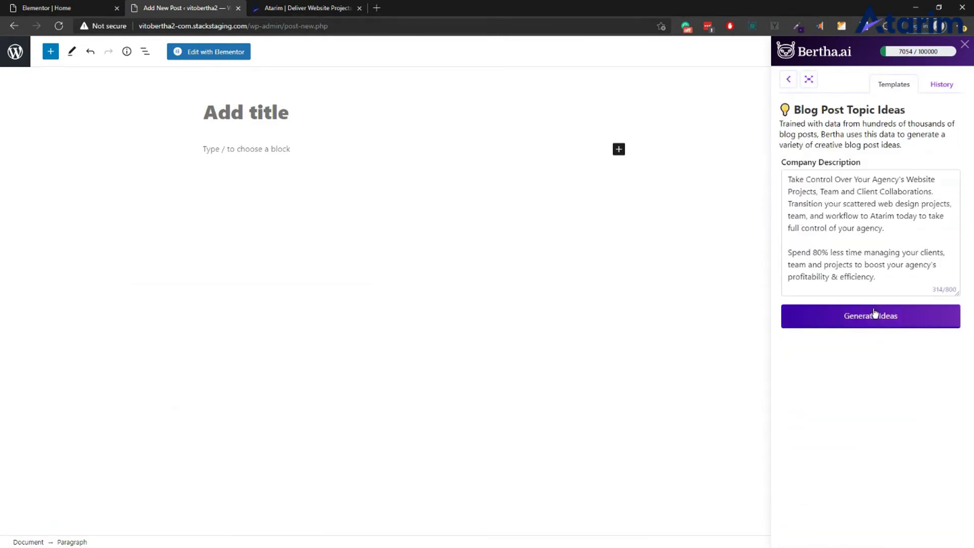
left_click(873, 315)
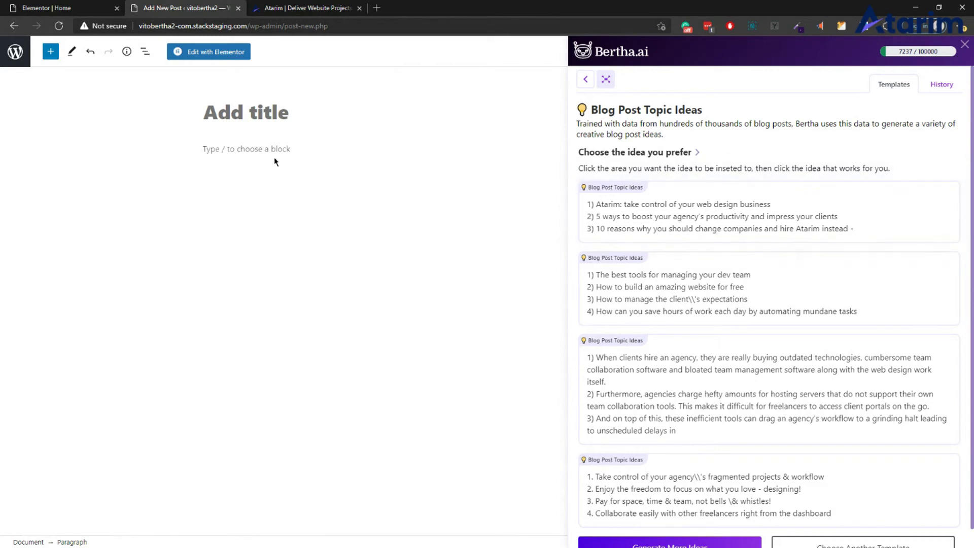
Step: Insert the first idea set into the paragraph and move "5 ways to boost your agency's productivity and impress your clients" into the post title
left_click(615, 215)
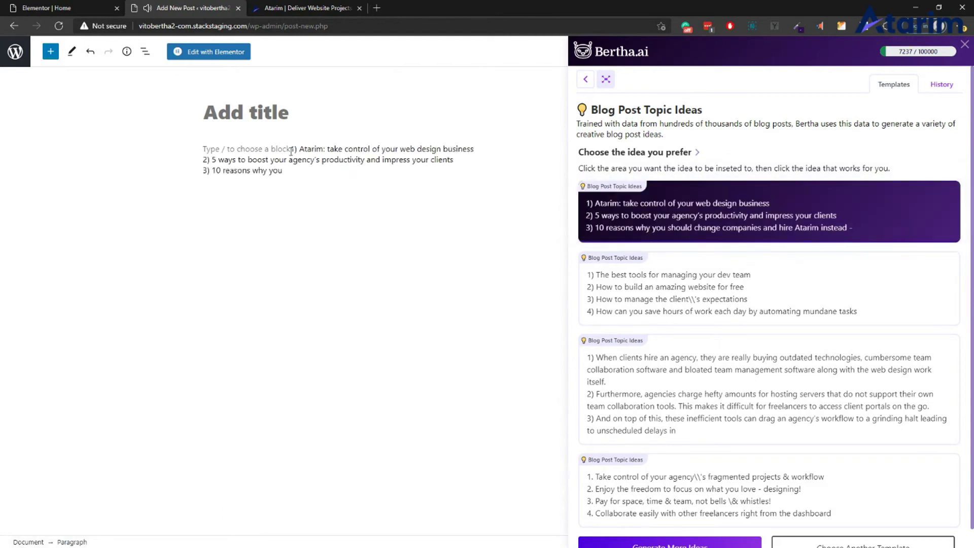
left_click_drag(212, 158, 453, 159)
key("ctrl+c")
key("BackSpace")
left_click(305, 107)
key("ctrl+v")
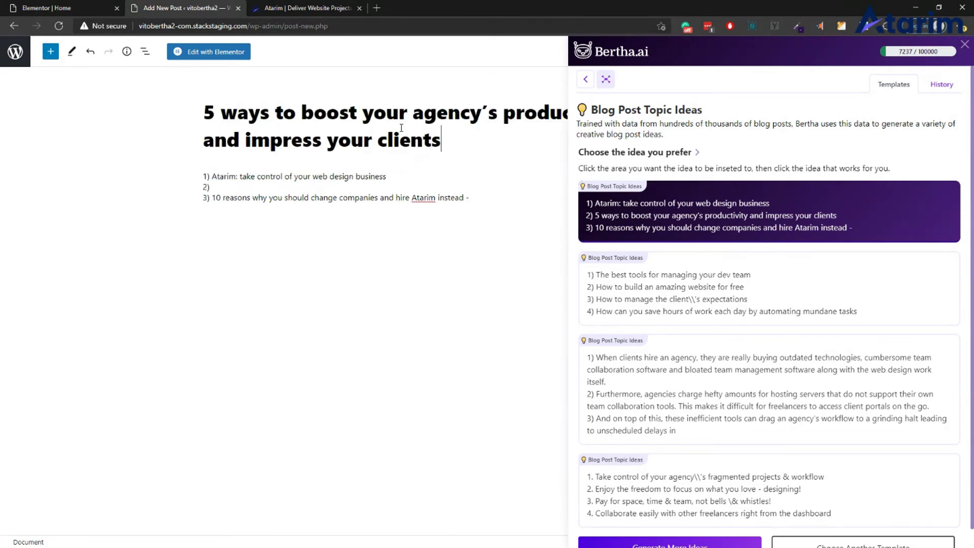
Step: Delete the leftover topic ideas from the paragraph block and close the Bertha.ai panel
left_click_drag(469, 198, 200, 169)
key("BackSpace")
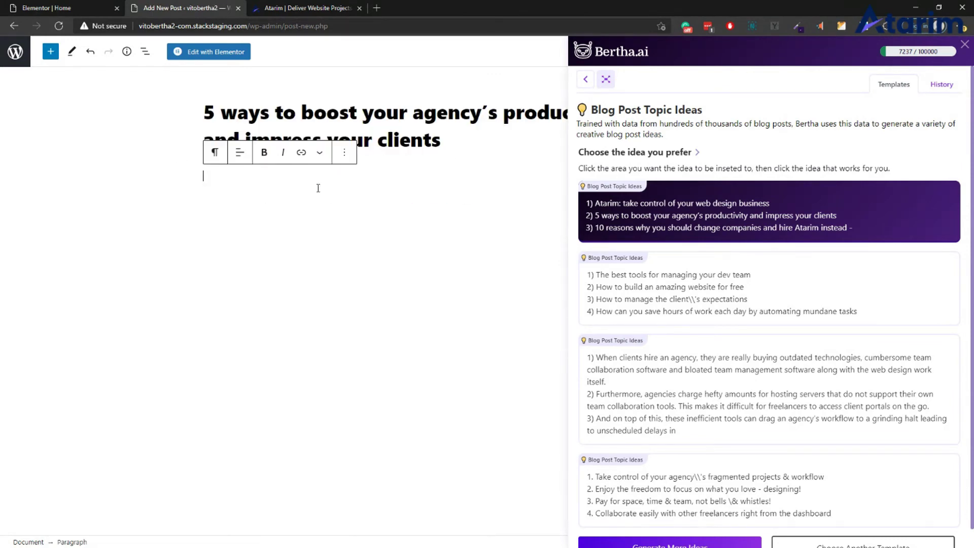
left_click(964, 44)
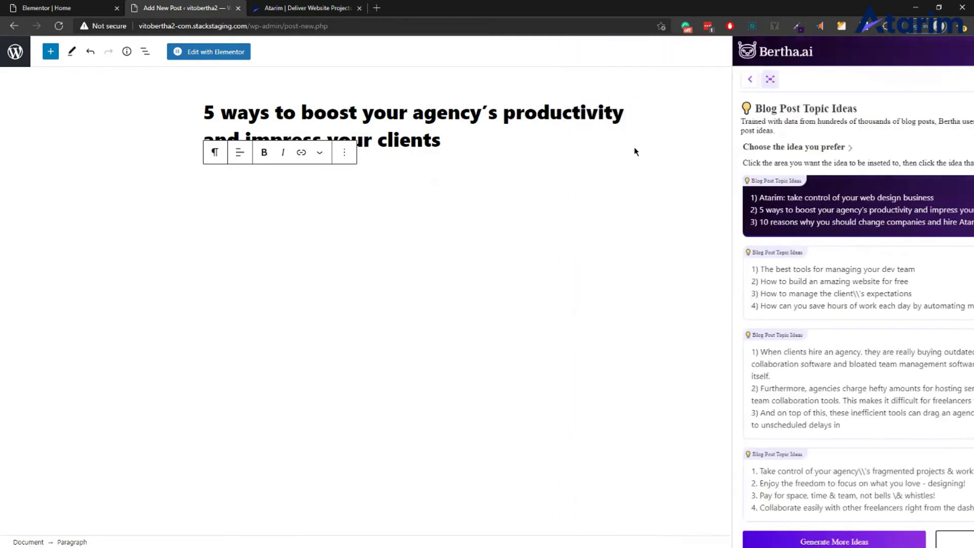
triple_click(397, 124)
Step: Reopen Bertha for the empty paragraph, return to the template list and clear the "ideas" search
left_click(305, 181)
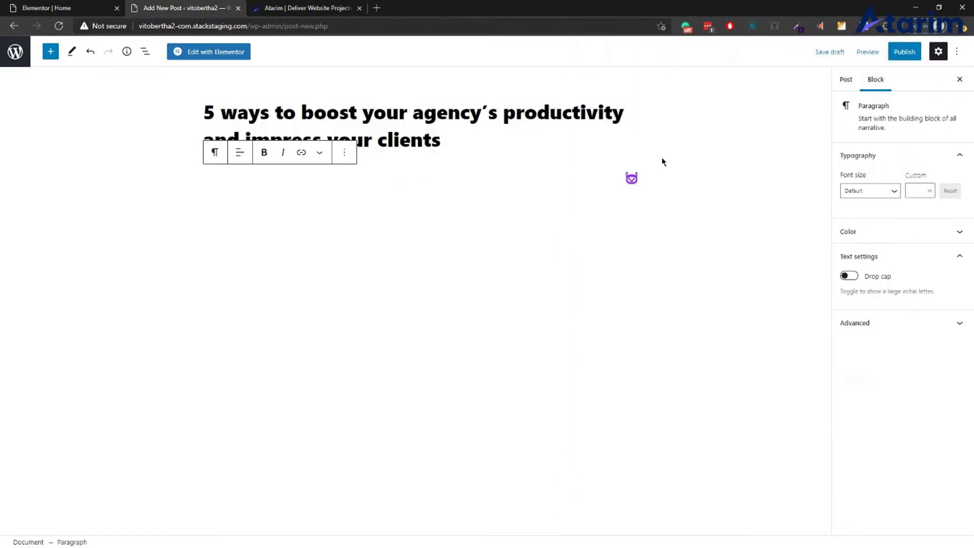
left_click(632, 178)
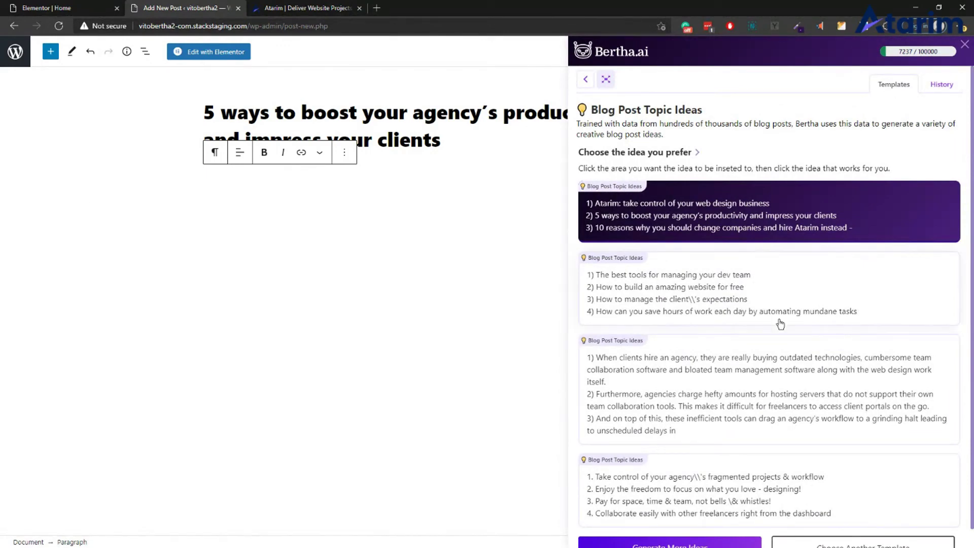
left_click(586, 81)
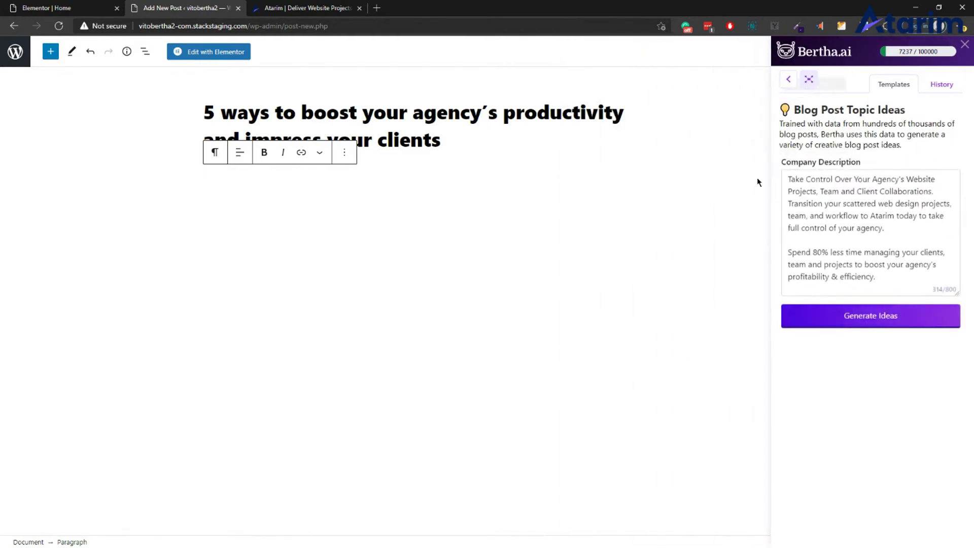
left_click(789, 80)
left_click(839, 139)
key("ctrl+a")
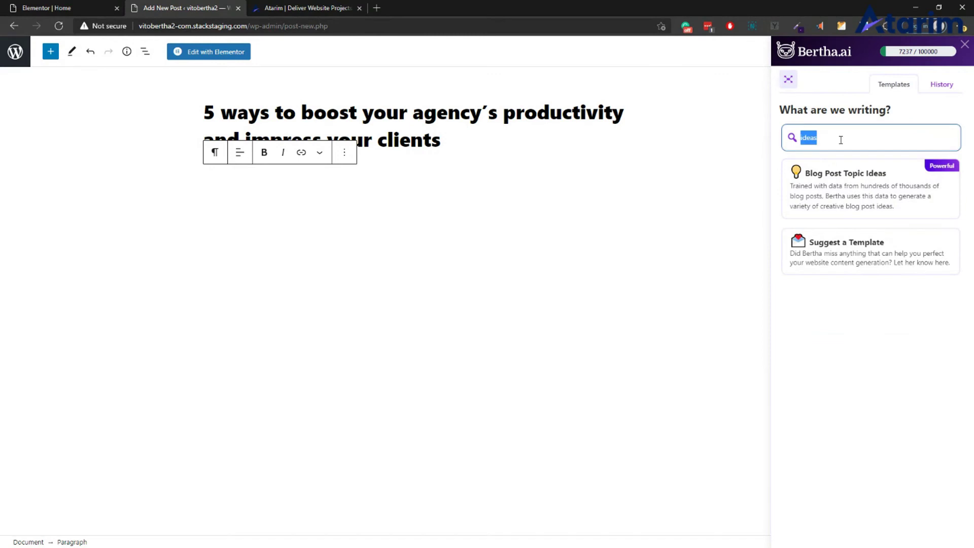
key("BackSpace")
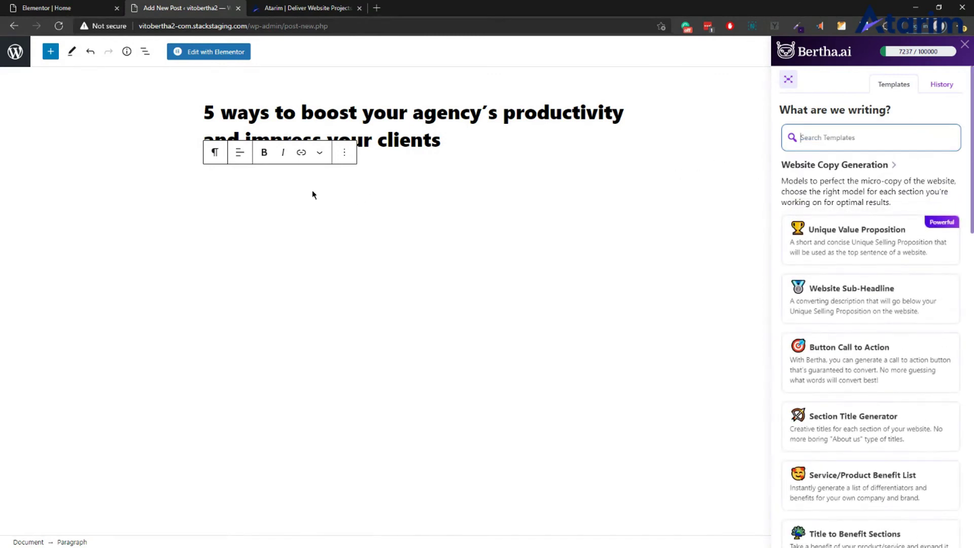
Step: Search the templates for "out" and open the Blog Post Outline template
left_click(818, 143)
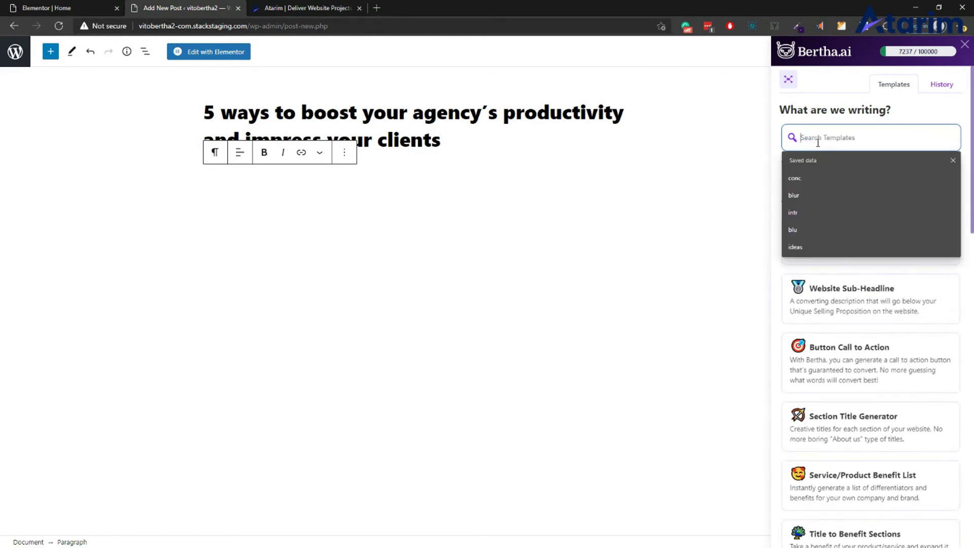
type("op")
key("BackSpace")
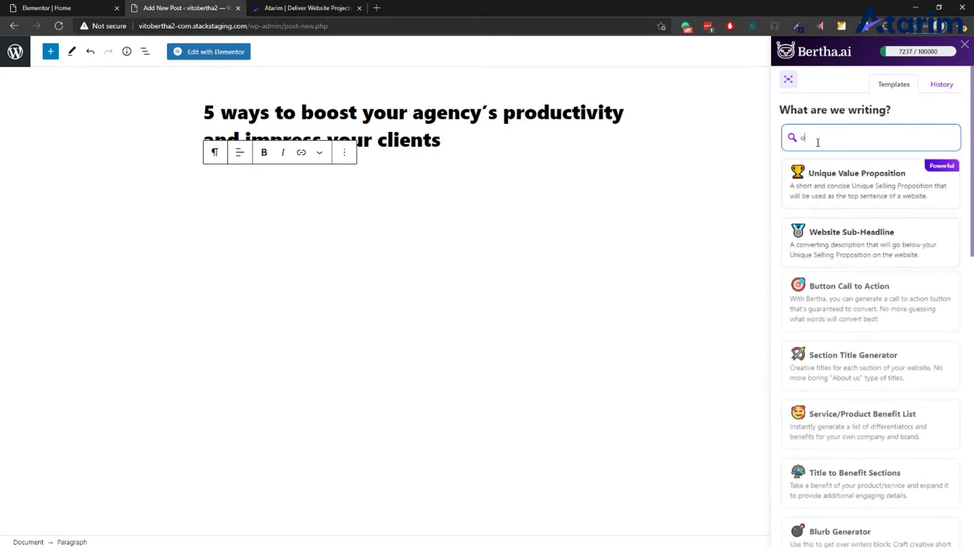
type("ut")
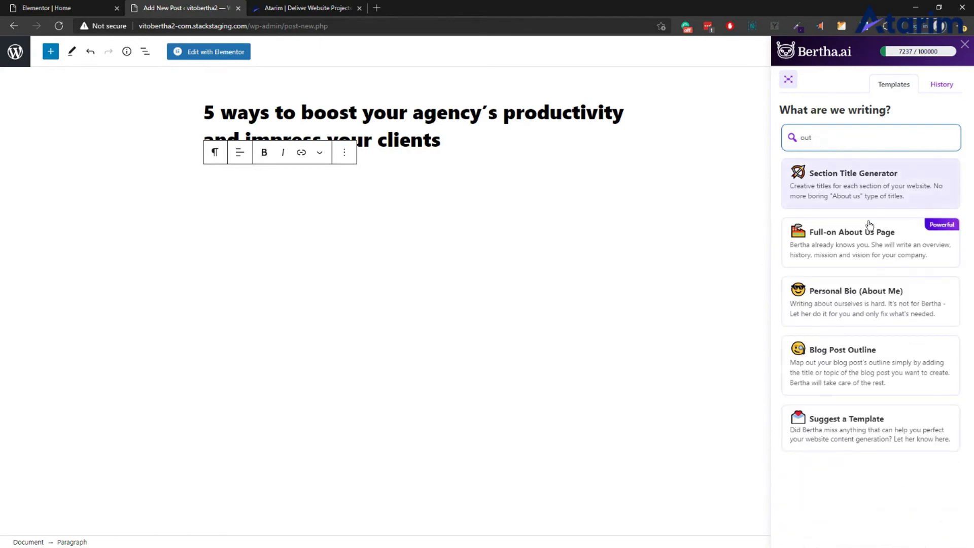
left_click(855, 361)
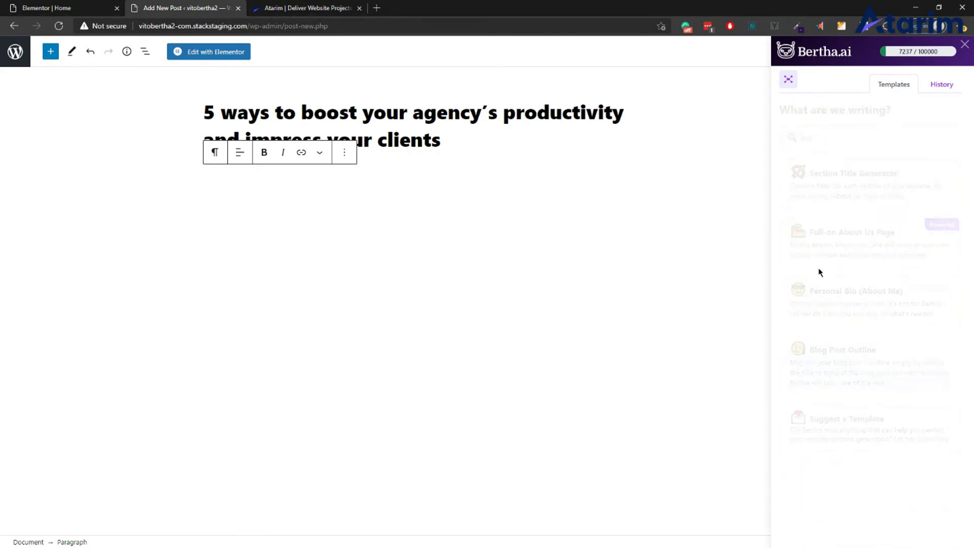
Step: Generate blog post outlines from the post title and insert the first outline into the paragraph block
left_click(823, 179)
left_click(842, 213)
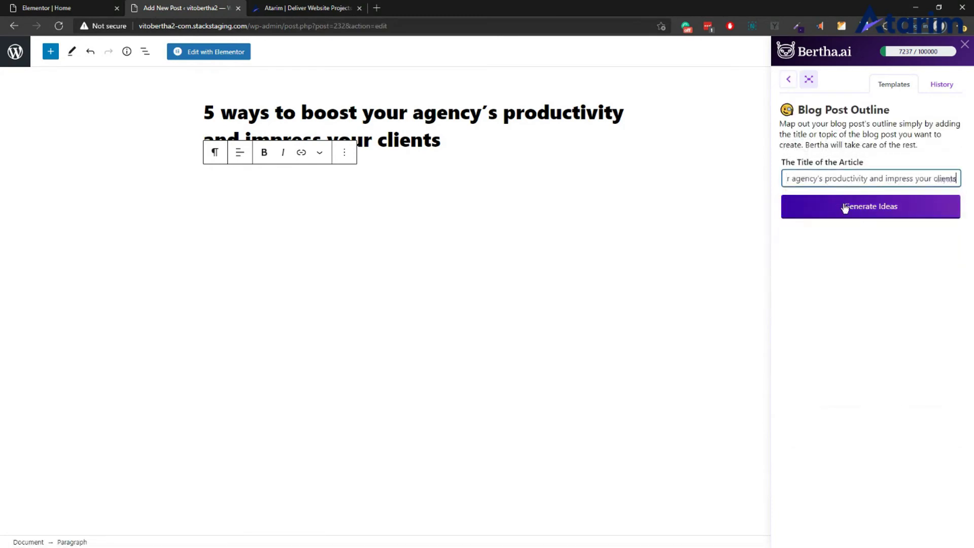
left_click(818, 213)
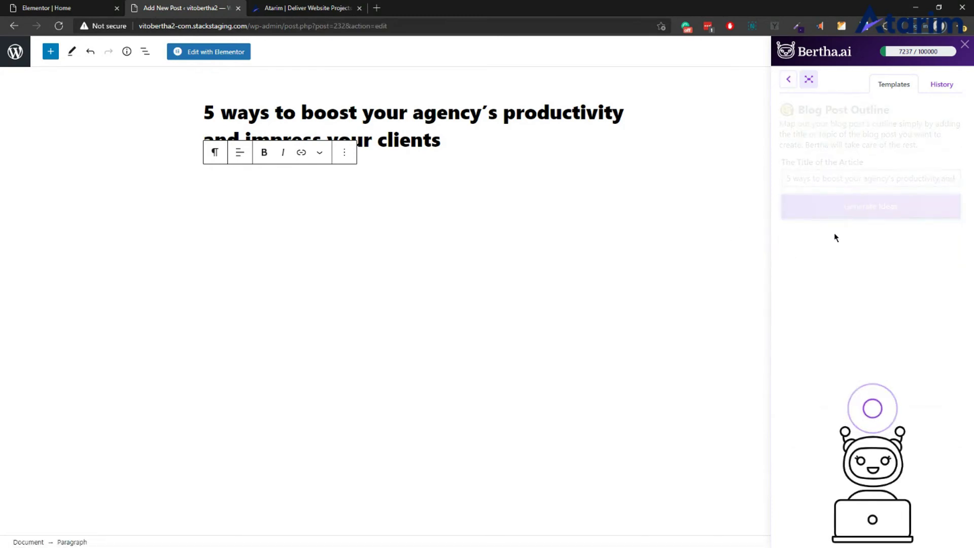
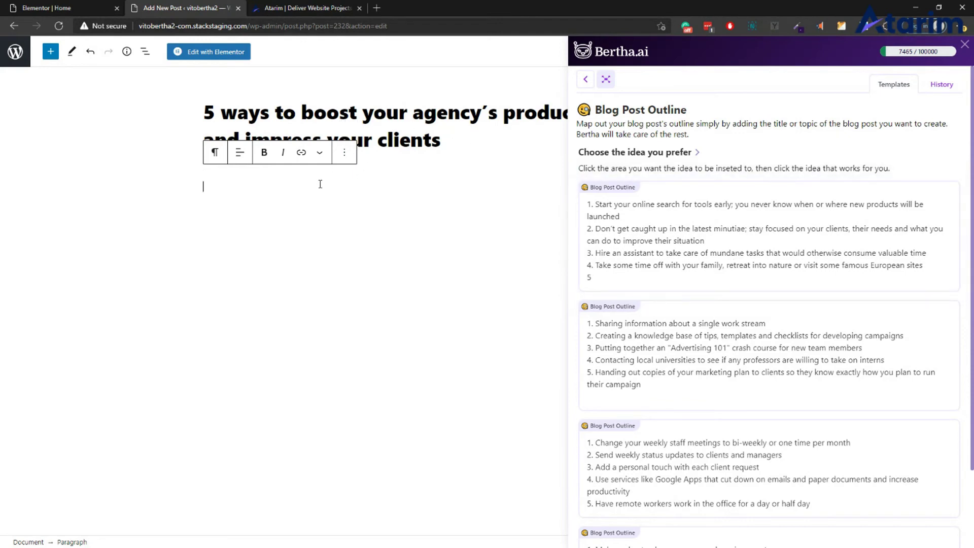
left_click(670, 263)
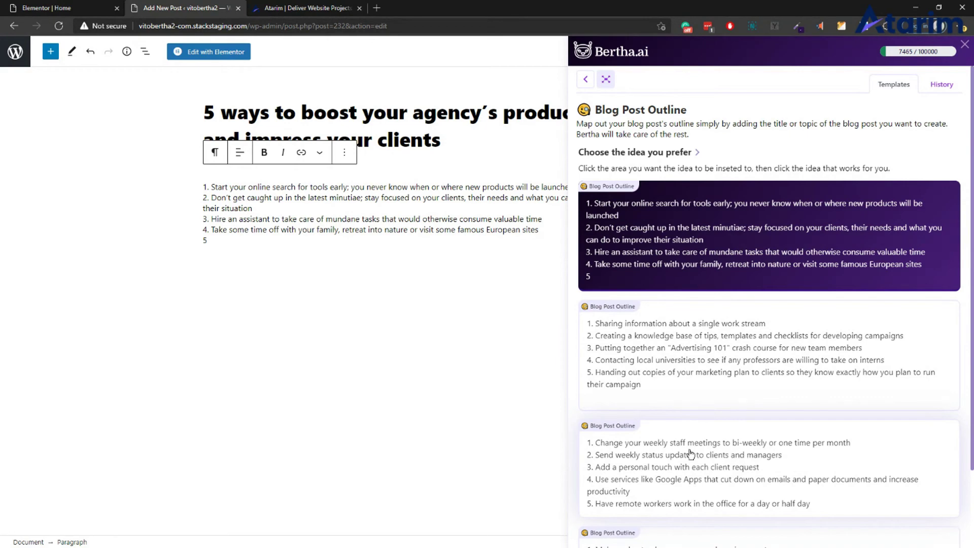
Step: Insert the outline starting "Make a plan to clean up your work environment" into a new paragraph below, and close the Bertha.ai panel
scroll(684, 458, "down", 2)
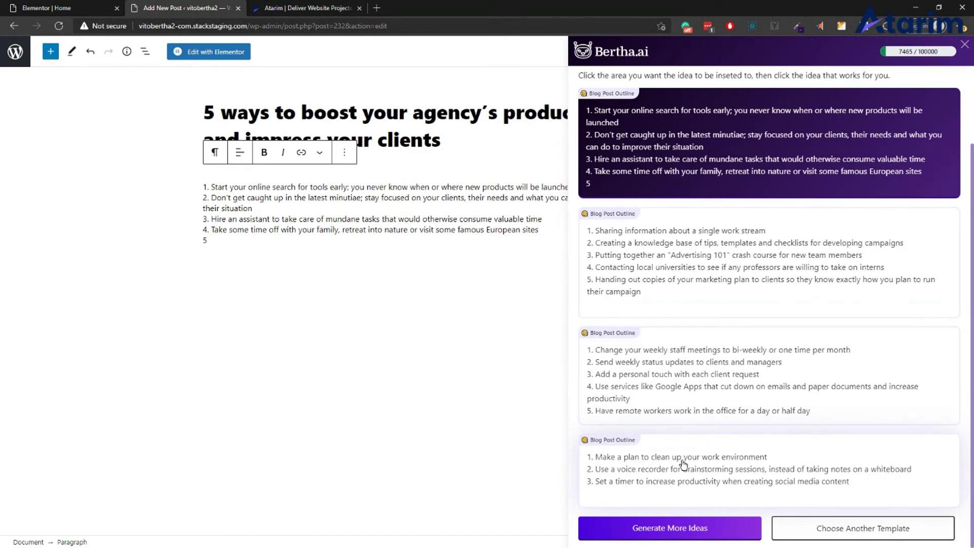
left_click(291, 241)
key("Return")
left_click(646, 463)
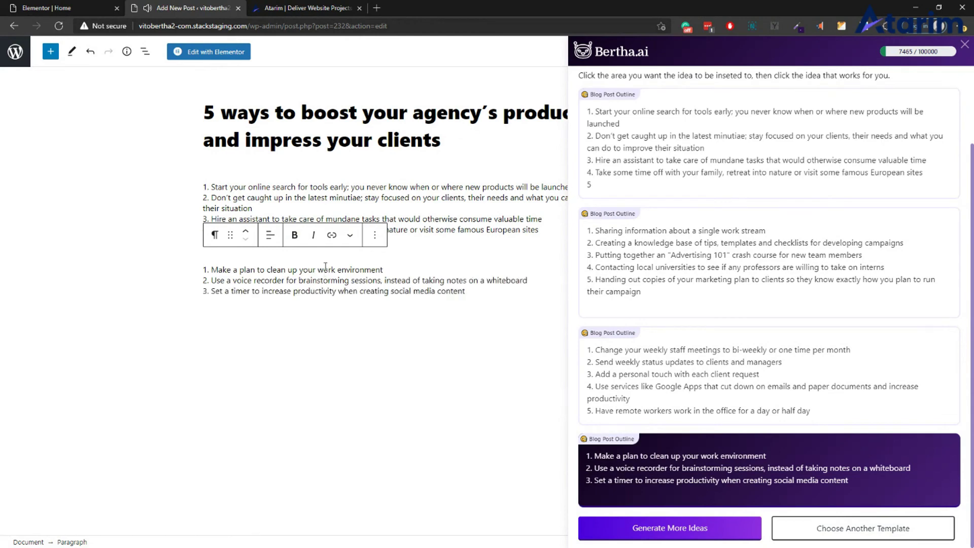
left_click(964, 44)
Step: Delete the stray "5" from the first outline and the voice recorder and timer items from the second
left_click(210, 187)
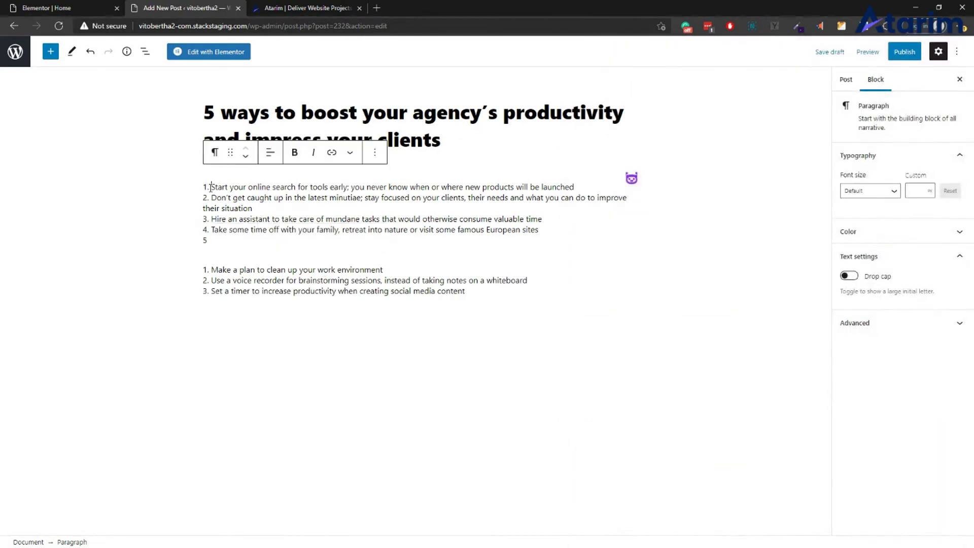
key("BackSpace")
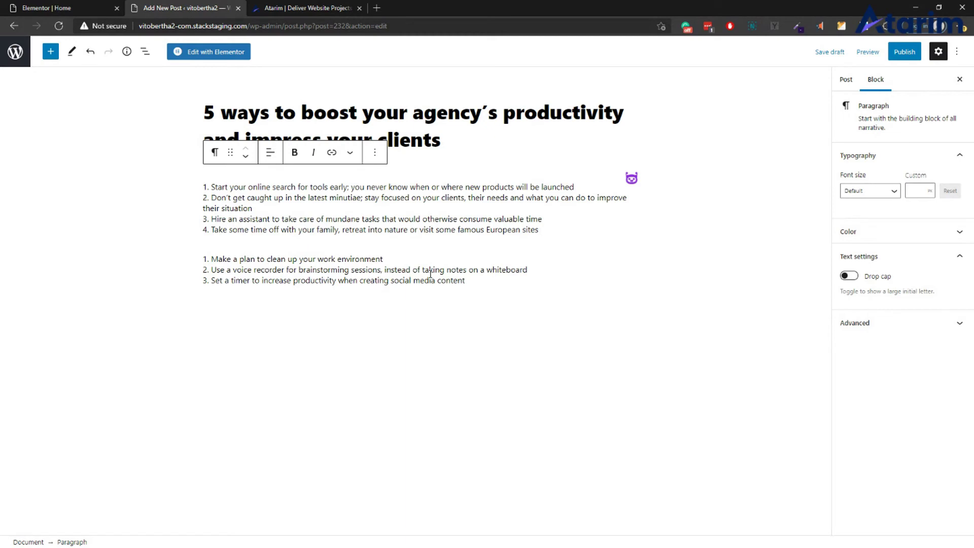
left_click(408, 265)
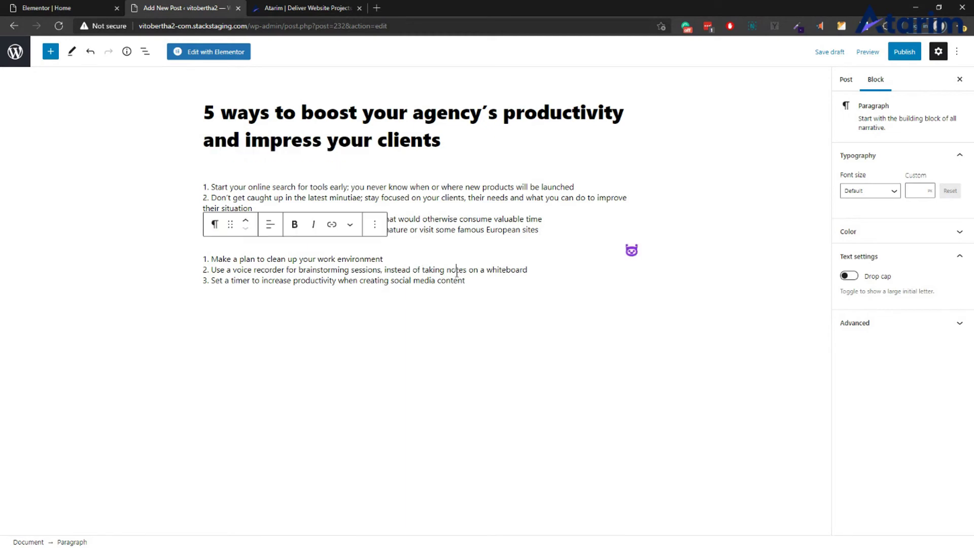
triple_click(408, 266)
key("BackSpace")
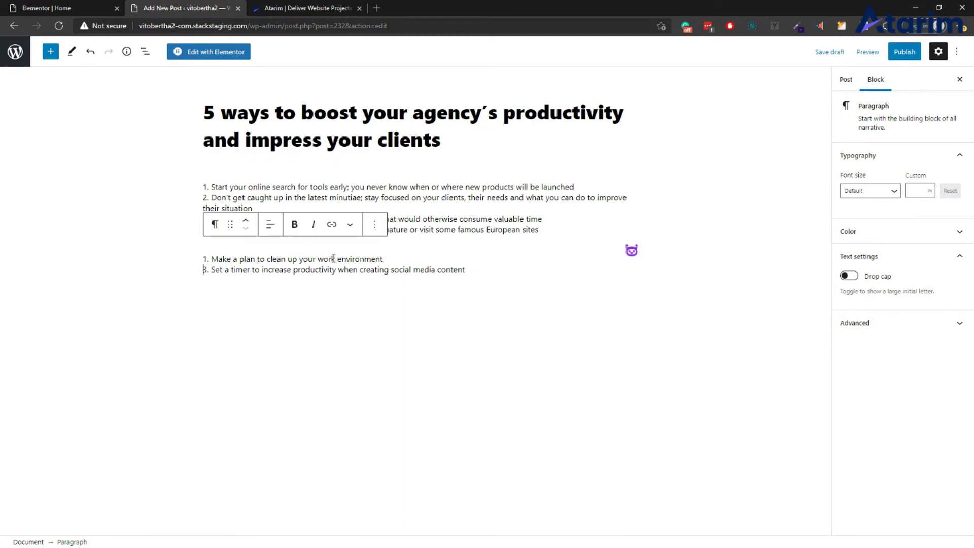
triple_click(306, 268)
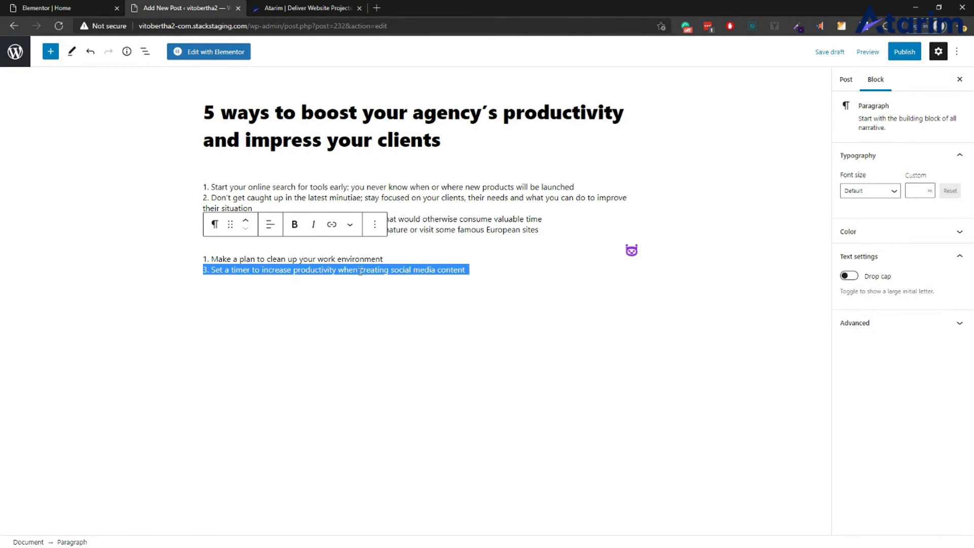
key("BackSpace")
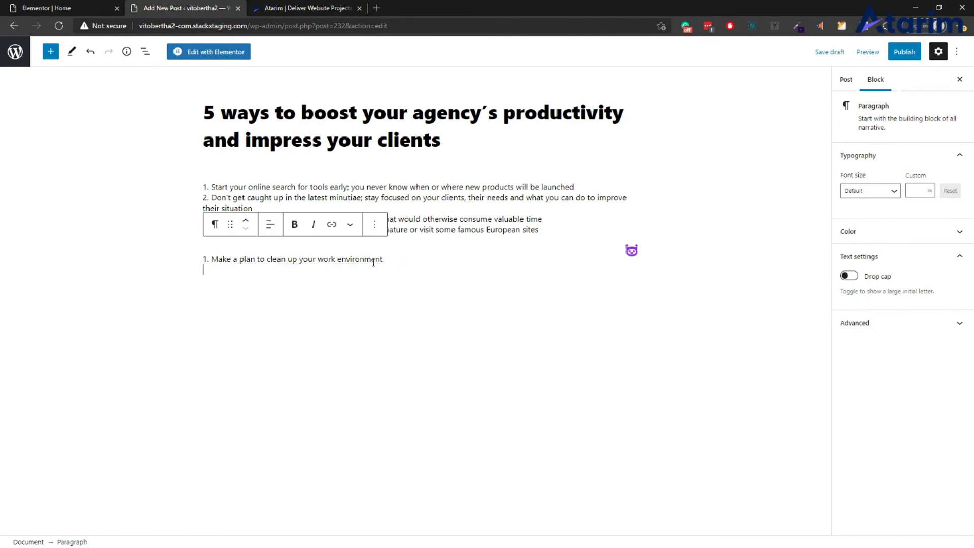
Step: Merge the "Make a plan to clean up your work environment" paragraph into the outline paragraph above it
left_click(239, 197)
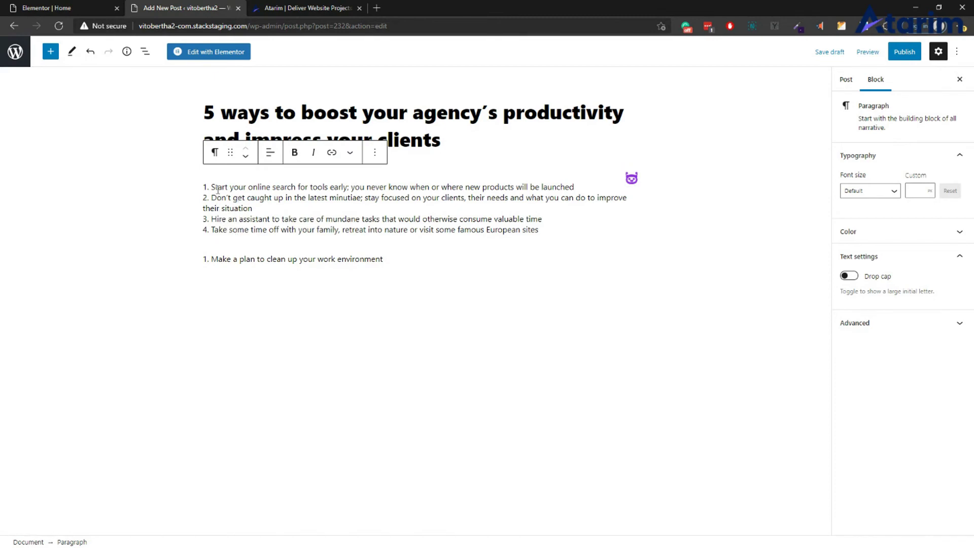
left_click(214, 246)
key("BackSpace")
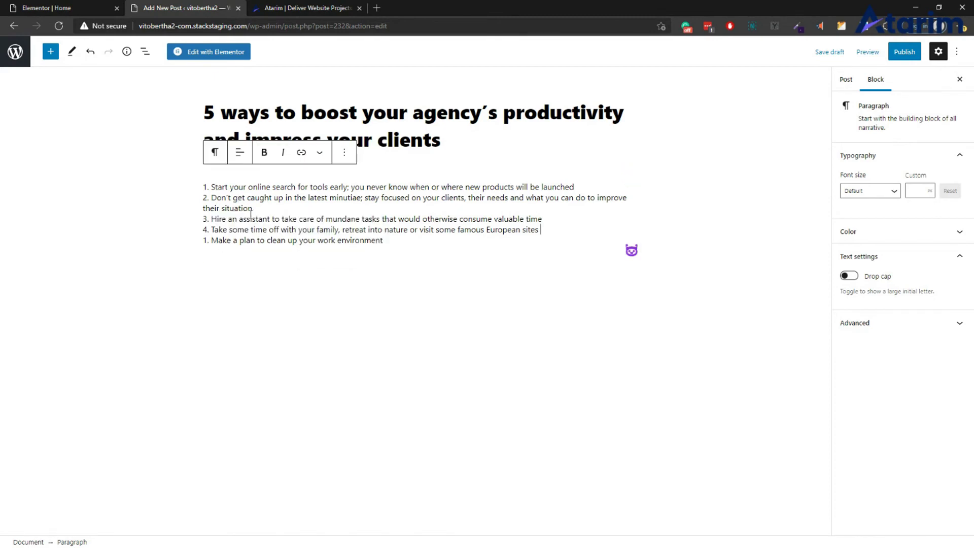
Step: Remove the number prefixes from all five outline lines
left_click(211, 186)
key("BackSpace")
key("BackSpace")
key("BackSpace")
left_click(211, 197)
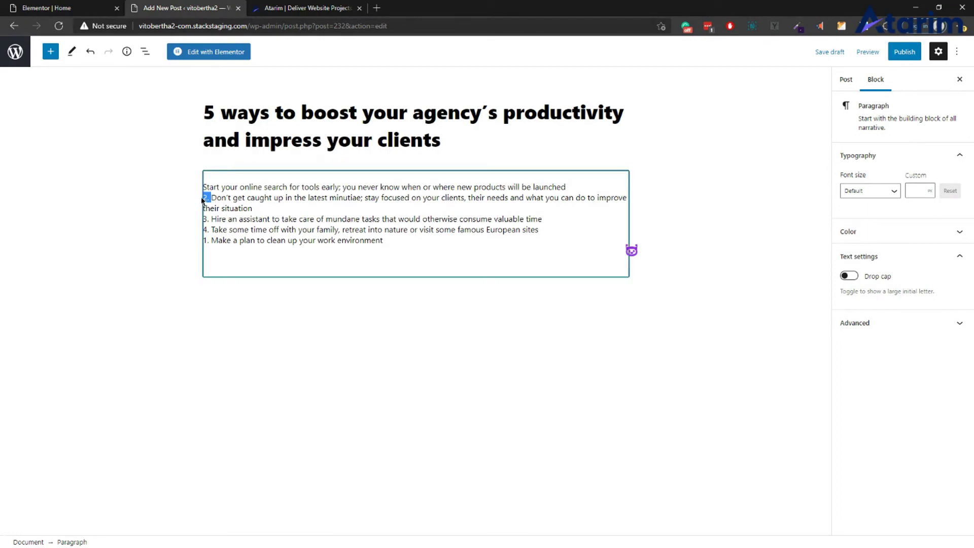
key("BackSpace")
key("BackSpace")
key("BackSpace")
left_click(211, 218)
key("BackSpace")
key("BackSpace")
key("BackSpace")
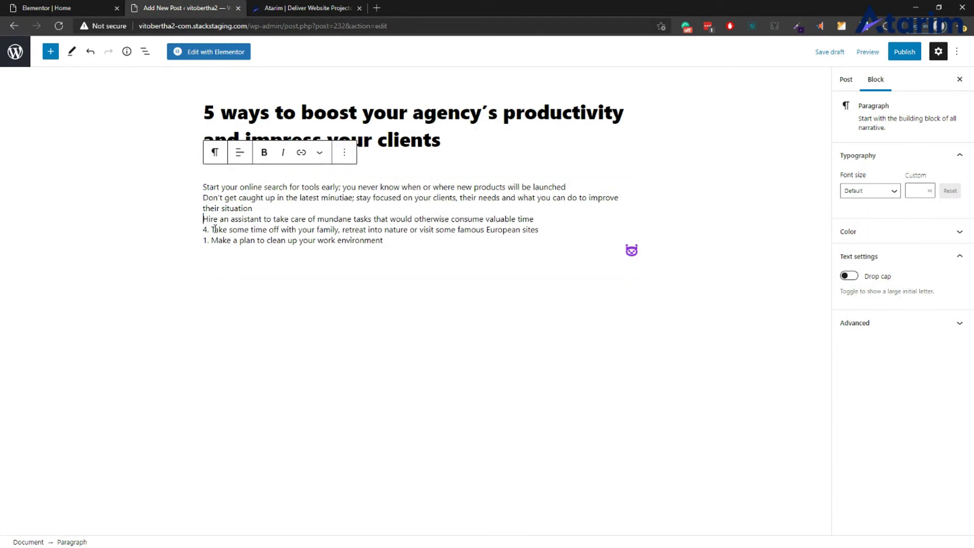
left_click(212, 229)
key("BackSpace")
key("BackSpace")
key("BackSpace")
left_click(211, 240)
key("BackSpace")
key("BackSpace")
key("BackSpace")
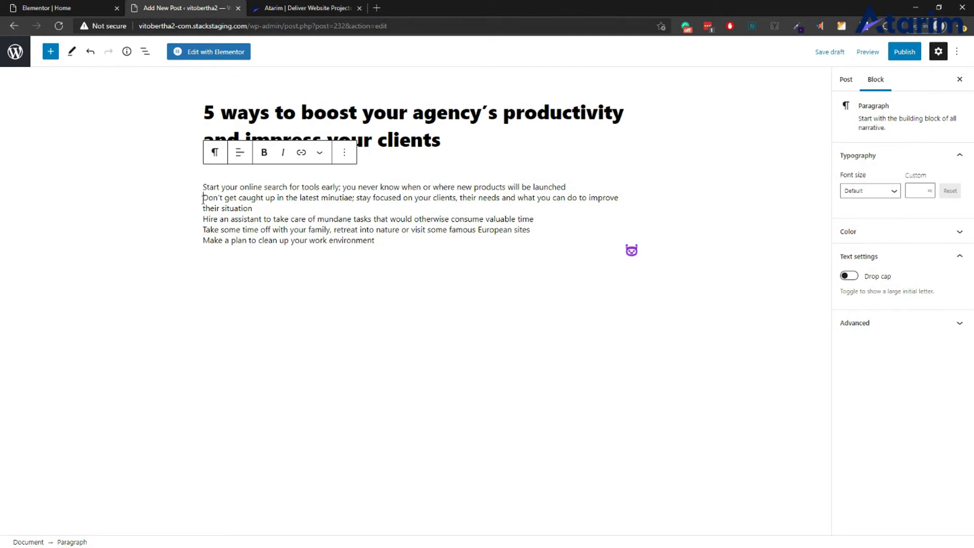
Step: Split "Start your online search for tools early" into its own block and transform it into a heading
key("BackSpace")
key("Return")
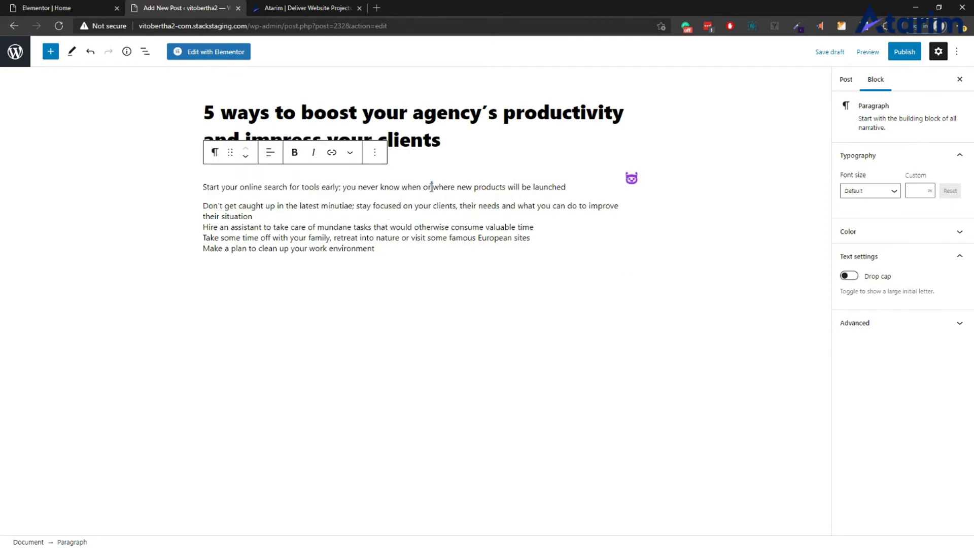
triple_click(431, 187)
left_click(214, 152)
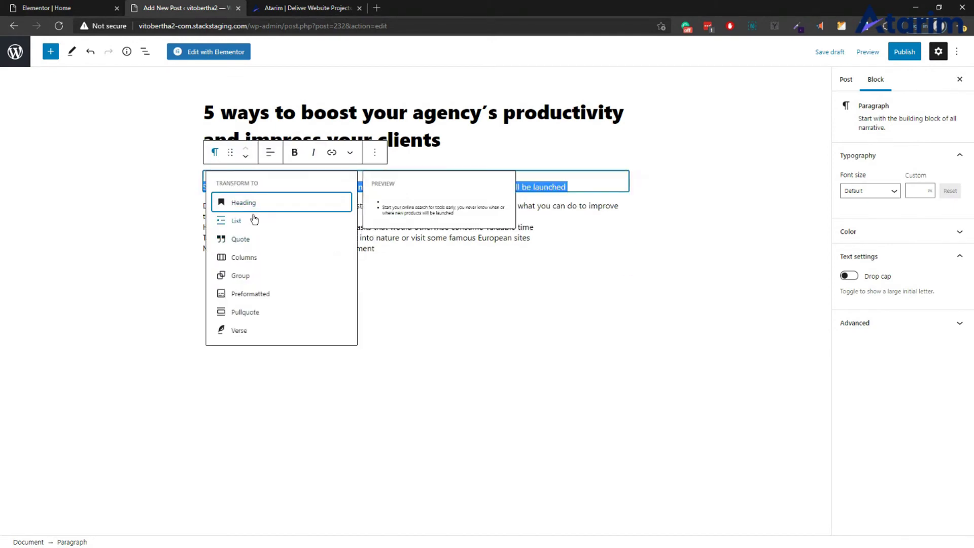
left_click(267, 205)
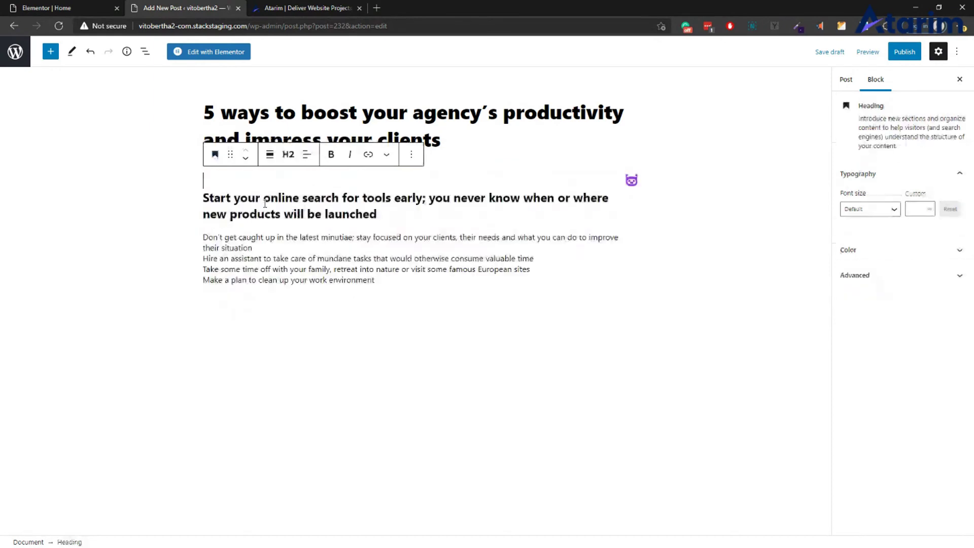
Step: Transform the paragraph with the remaining four outline lines into a heading
triple_click(293, 236)
left_click(285, 257)
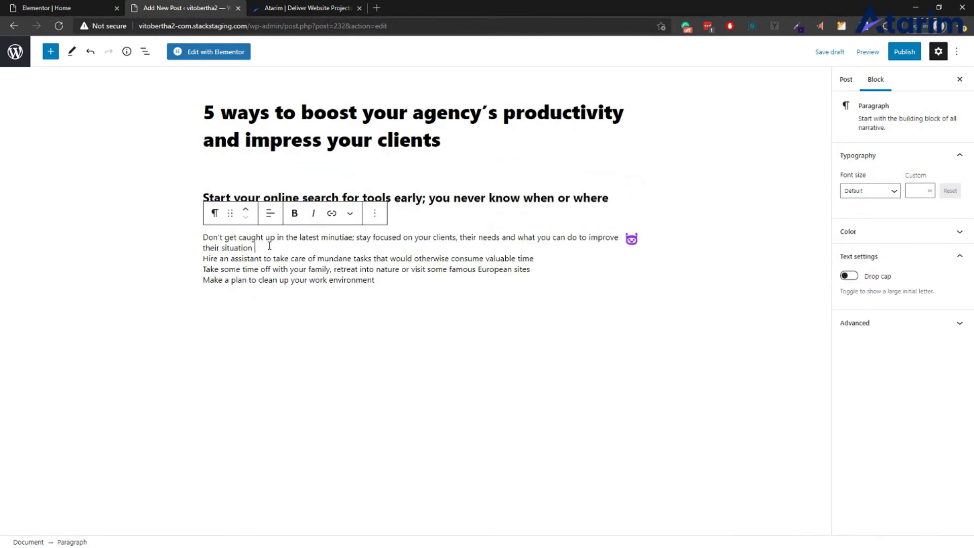
triple_click(249, 239)
left_click(216, 214)
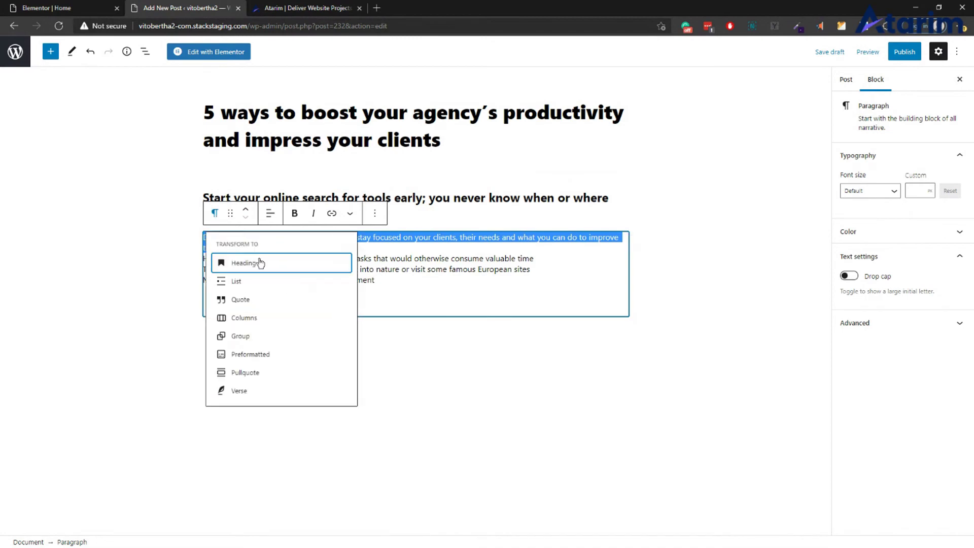
left_click(244, 263)
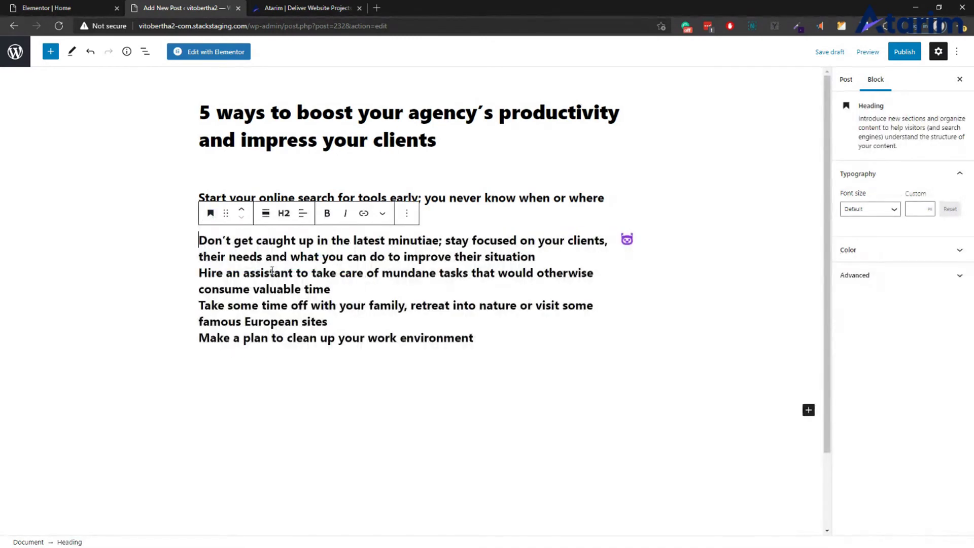
Step: Split the combined heading so that each of its four outline lines is a separate heading block
left_click(199, 274)
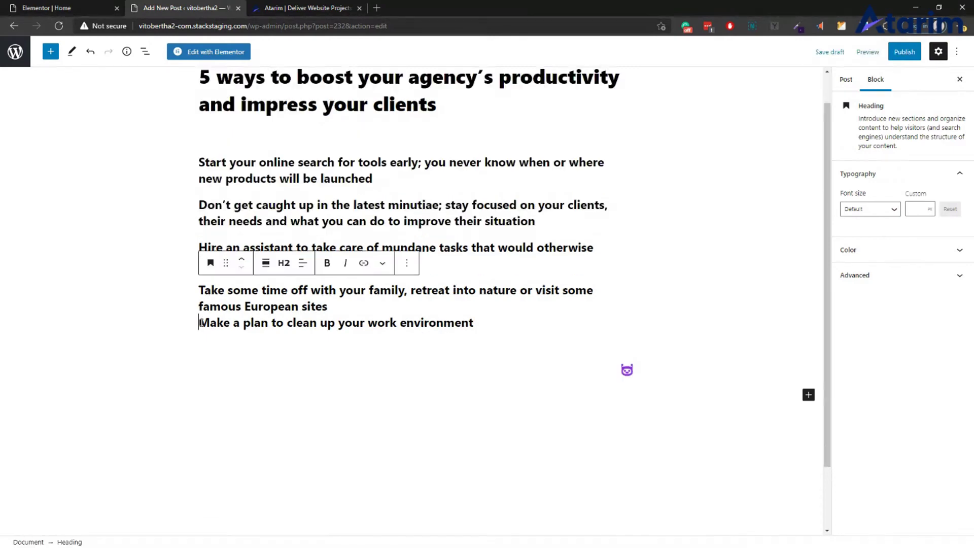
key("BackSpace")
key("Return")
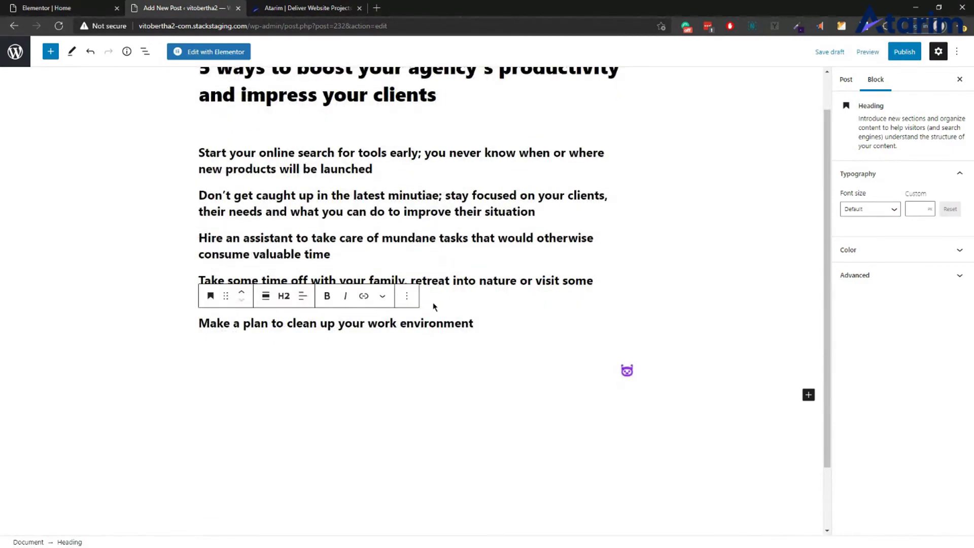
left_click(374, 202)
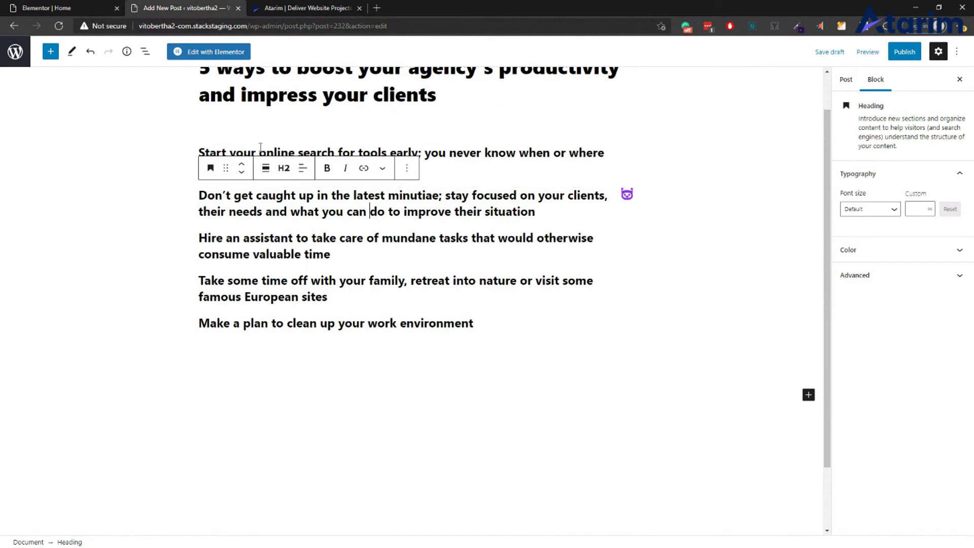
Step: Add an empty heading block above the first outline heading and open Bertha for it
left_click(198, 153)
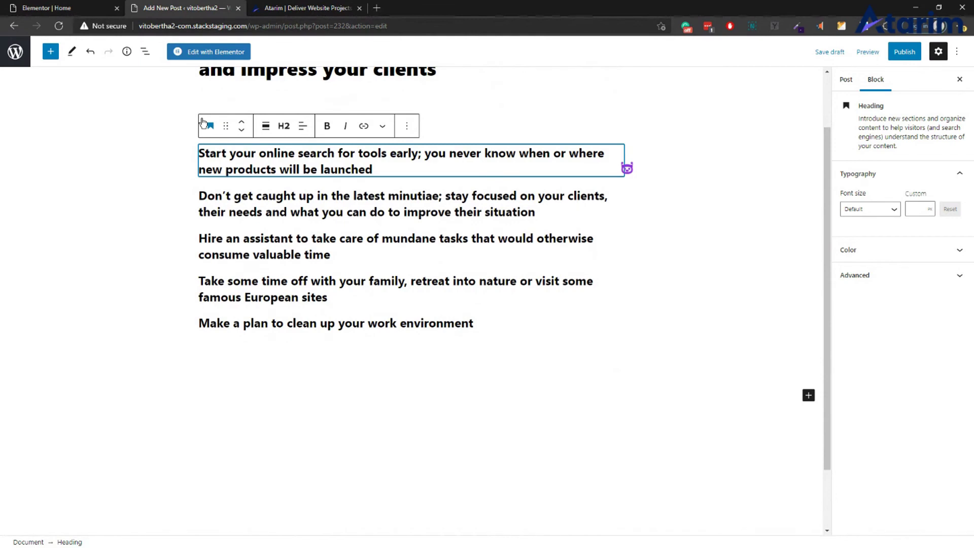
scroll(440, 187, "up", 2)
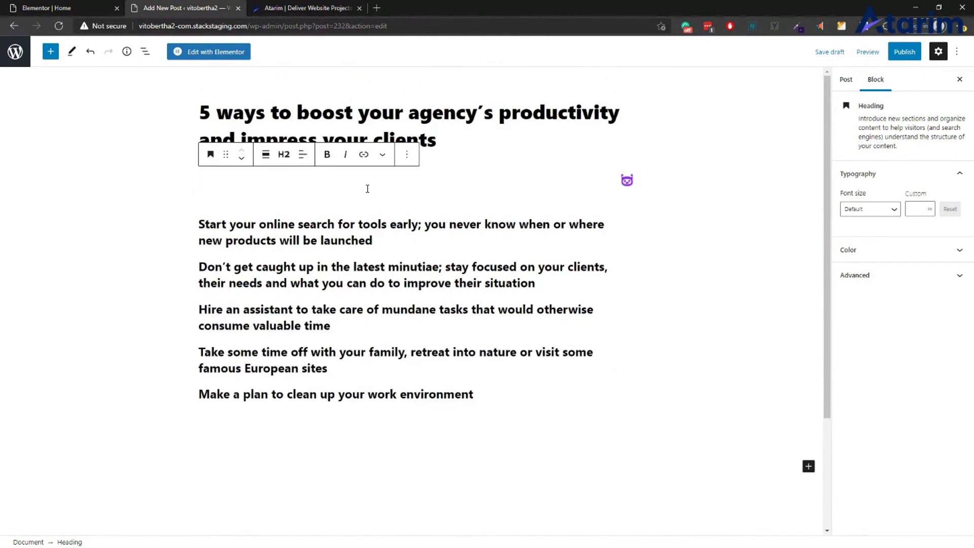
left_click(628, 181)
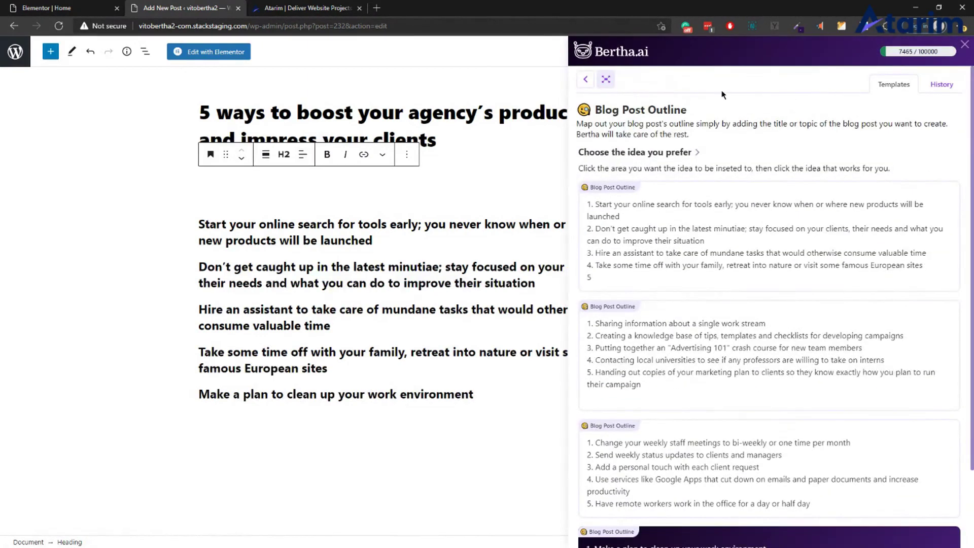
Step: Return to Bertha's template list, search for "intro" and open the Blog Post Intro Paragraph template
left_click(585, 80)
left_click(784, 79)
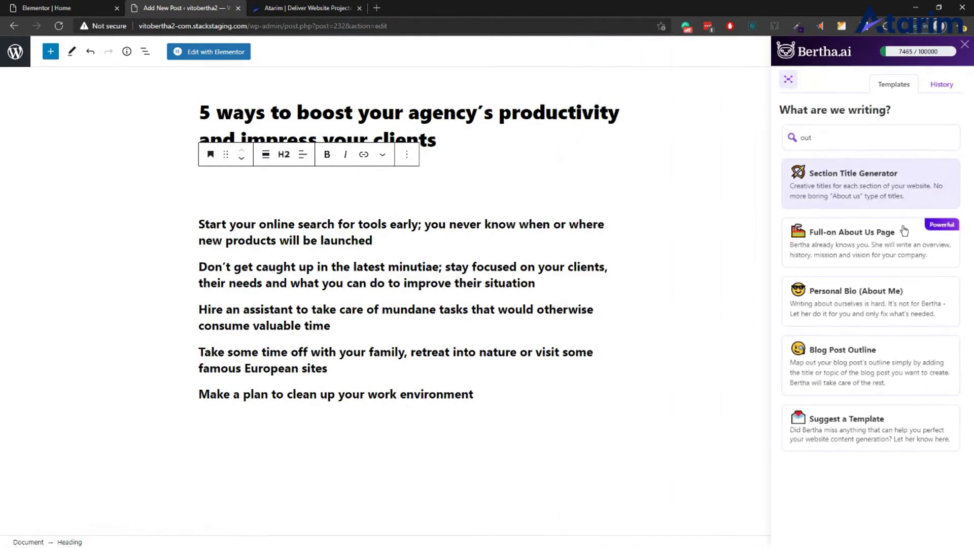
double_click(837, 127)
type("intro")
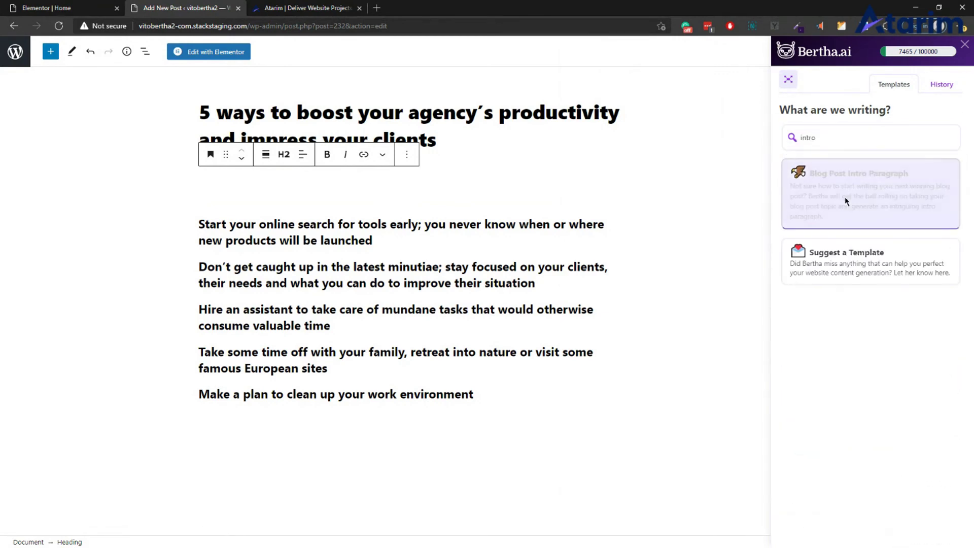
left_click(846, 198)
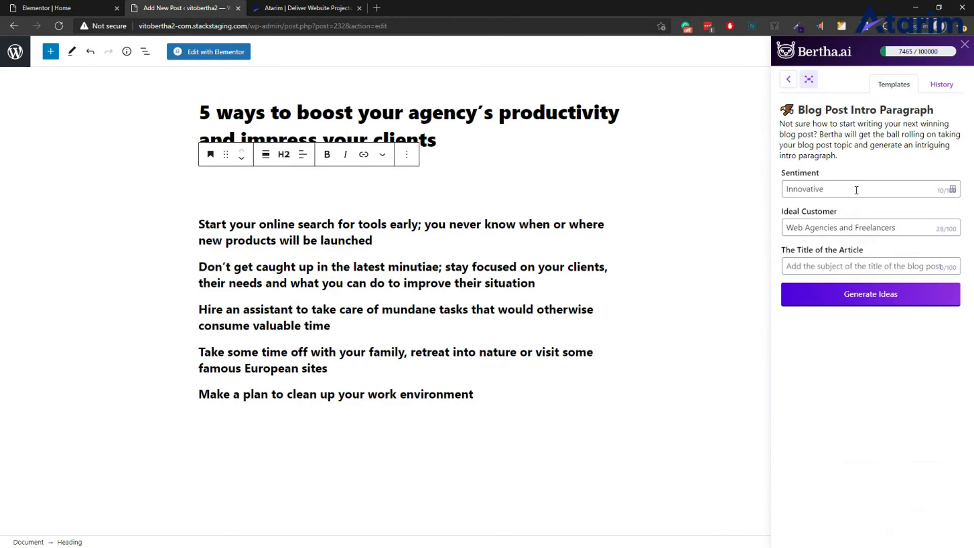
Step: Copy the post title into the template's article title and set the sentiment to "Friendley"
triple_click(589, 115)
key("ctrl+c")
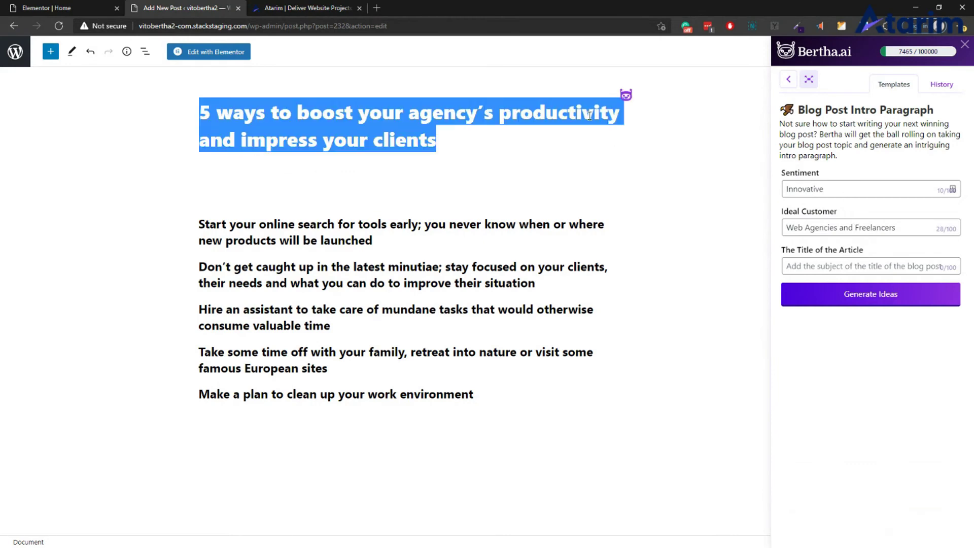
left_click(802, 261)
key("ctrl+v")
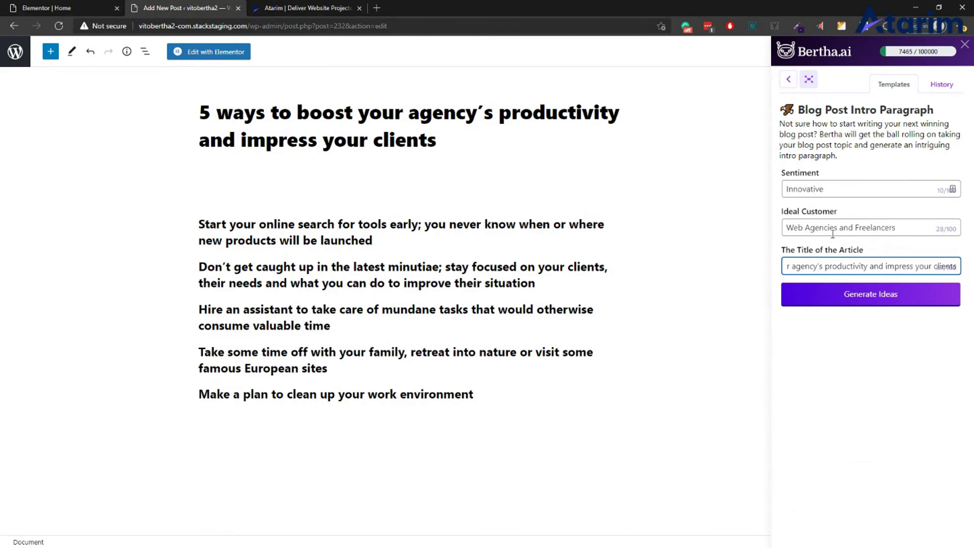
double_click(808, 187)
type("Friebd")
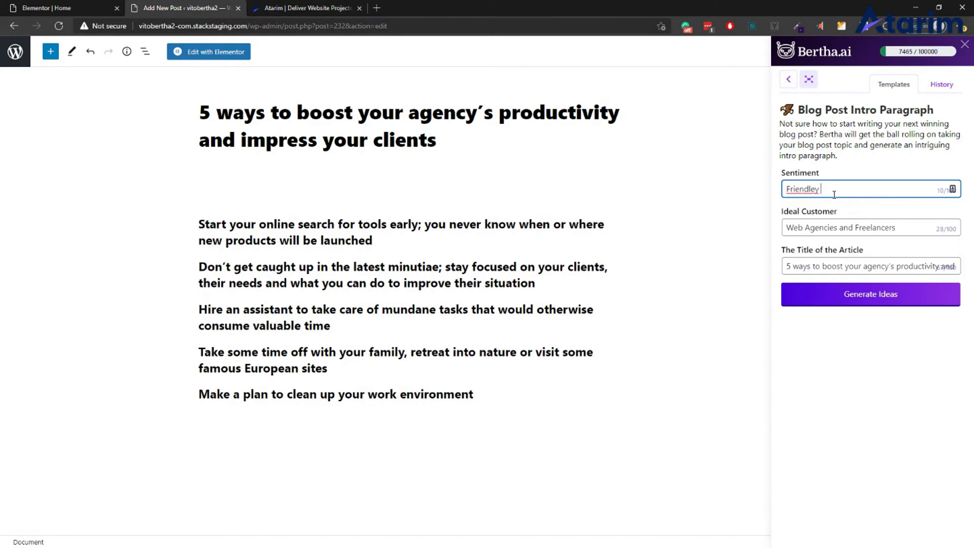
Step: Correct the sentiment to "Friendly" and generate ideas for the blog post intro paragraph
right_click(812, 190)
left_click(848, 196)
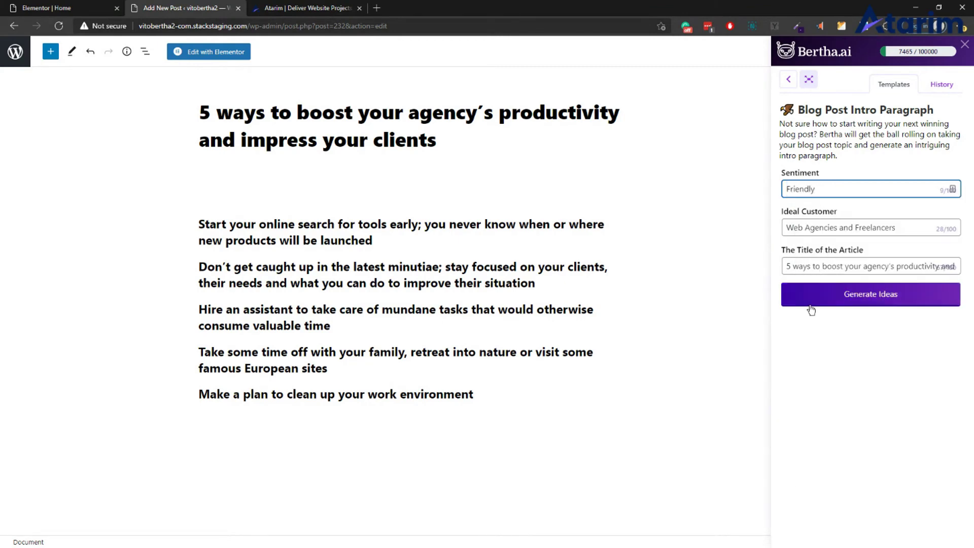
left_click(832, 298)
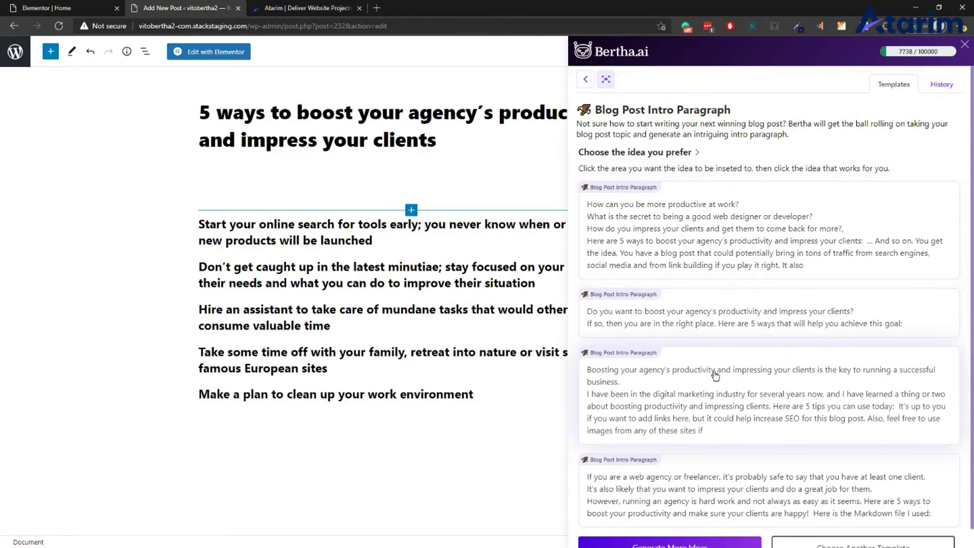
Step: Insert the first intro idea into the empty heading block, close Bertha and delete the text following "impress your clients:"
left_click(343, 187)
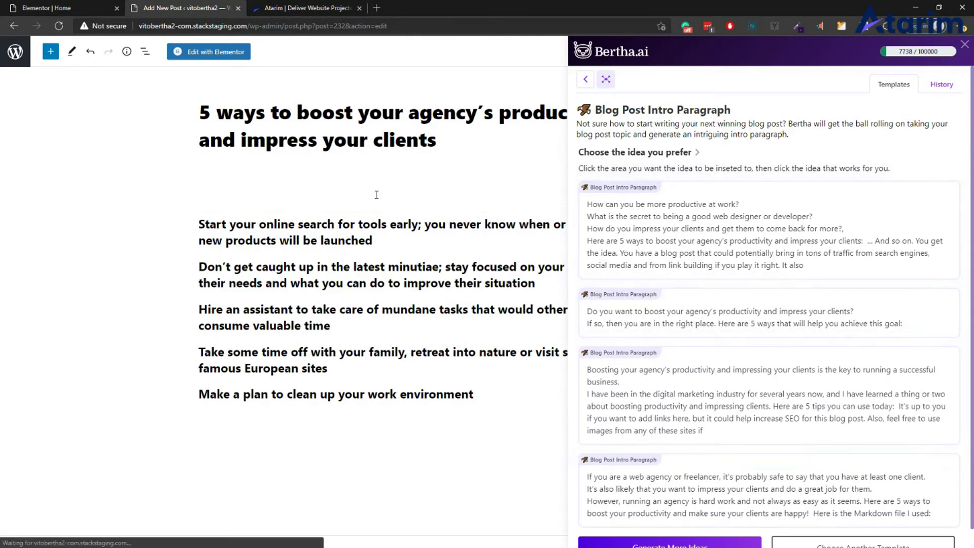
left_click(622, 223)
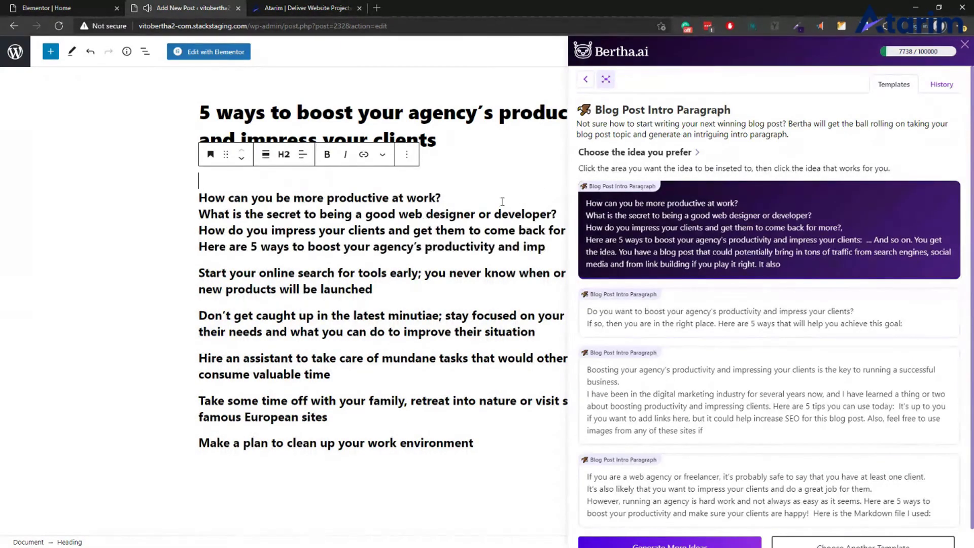
left_click(965, 46)
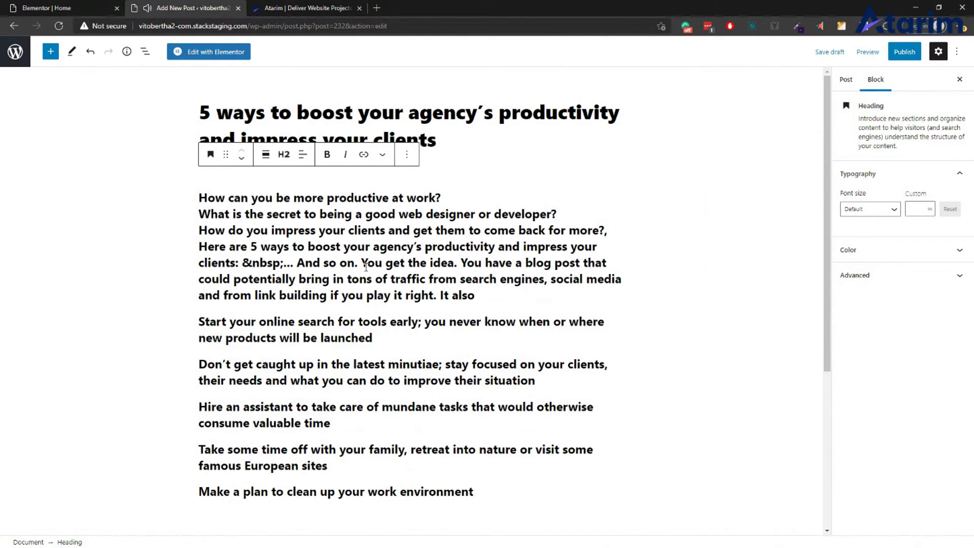
left_click_drag(415, 247, 453, 294)
key("BackSpace")
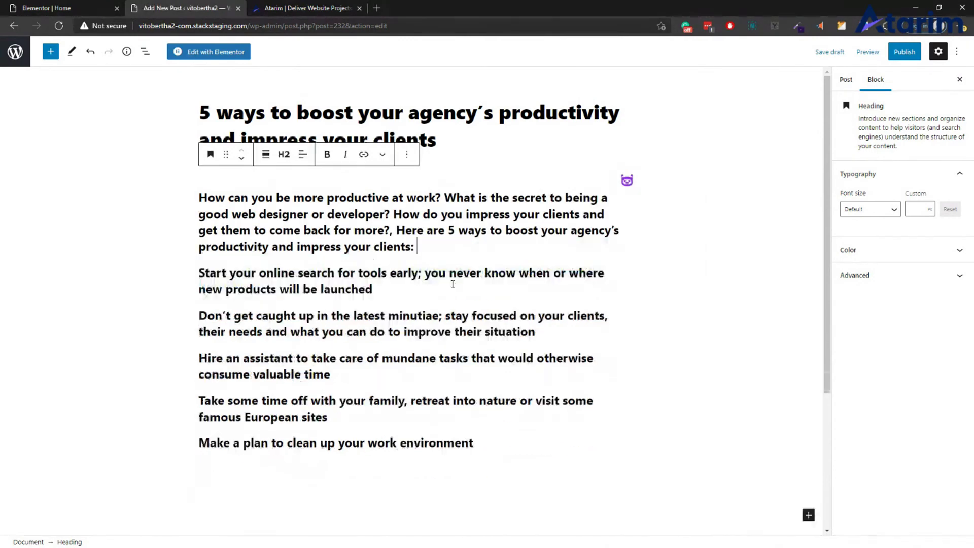
Step: Transform the intro heading block into a paragraph and remove the blank line before its text
left_click_drag(419, 247, 227, 176)
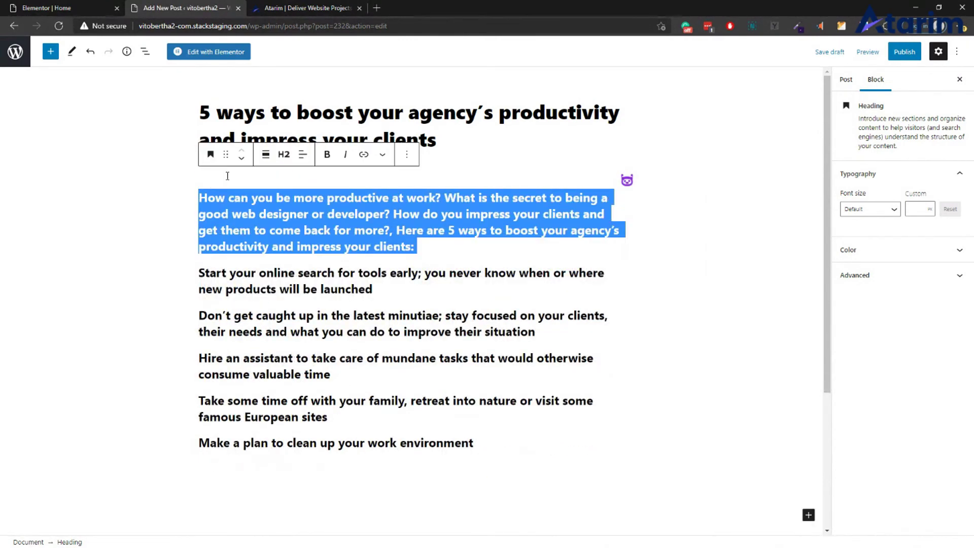
left_click(285, 154)
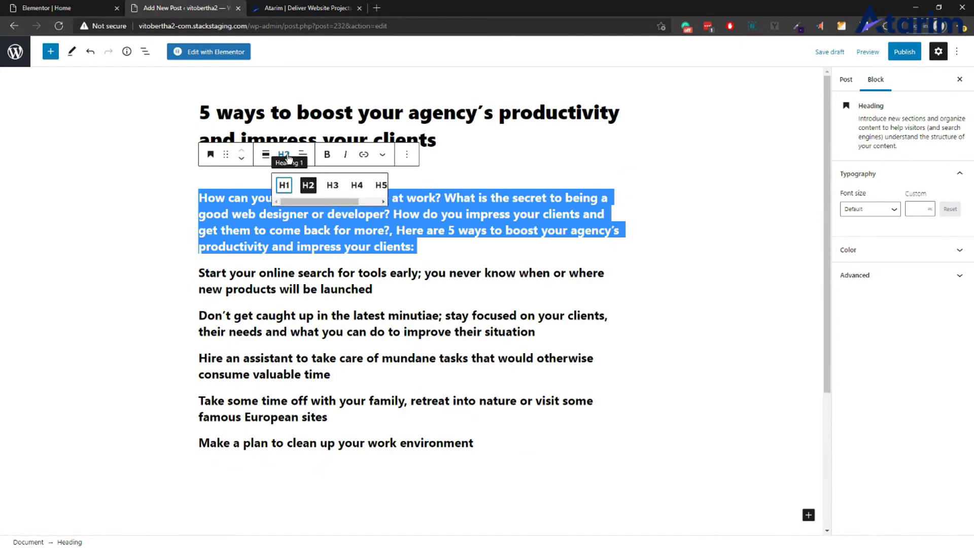
left_click(211, 155)
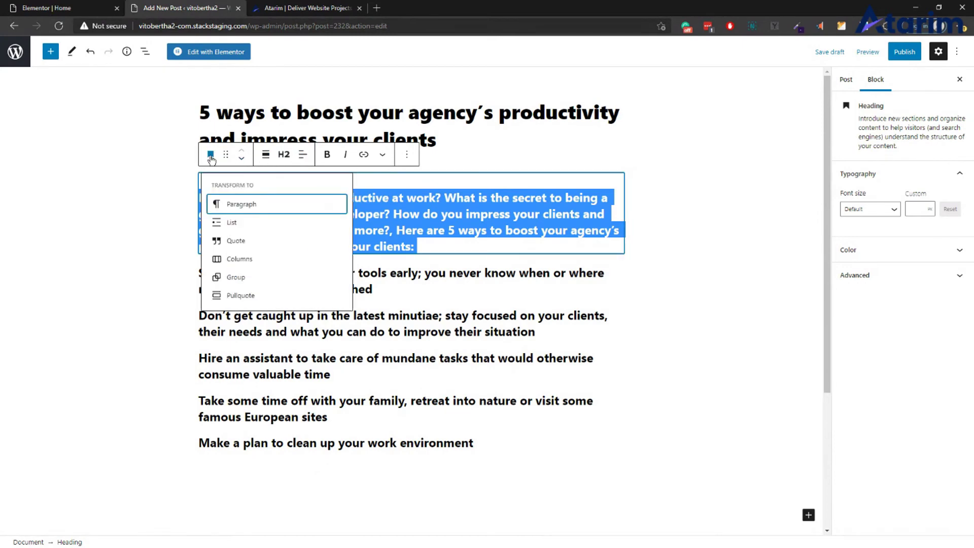
left_click(238, 204)
left_click(197, 189)
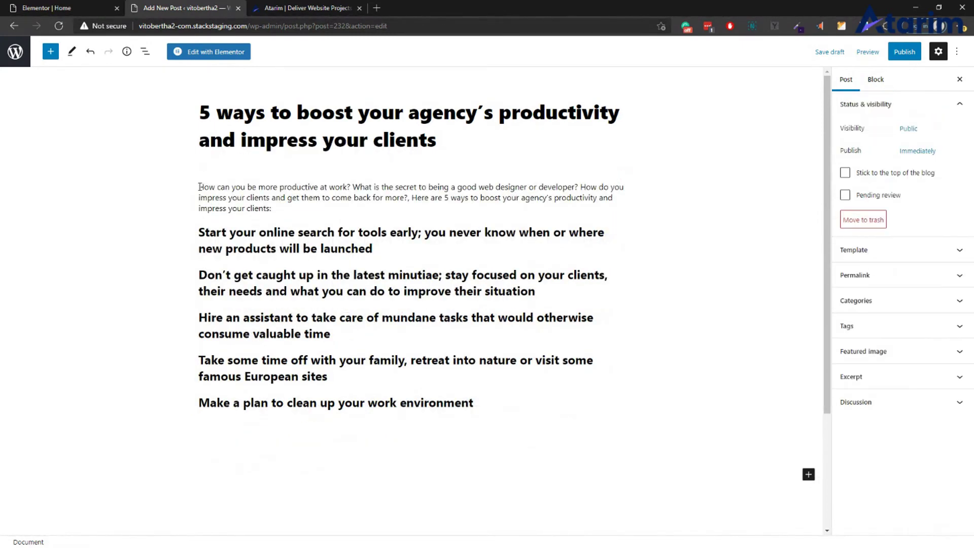
left_click(200, 188)
double_click(200, 187)
left_click(199, 187)
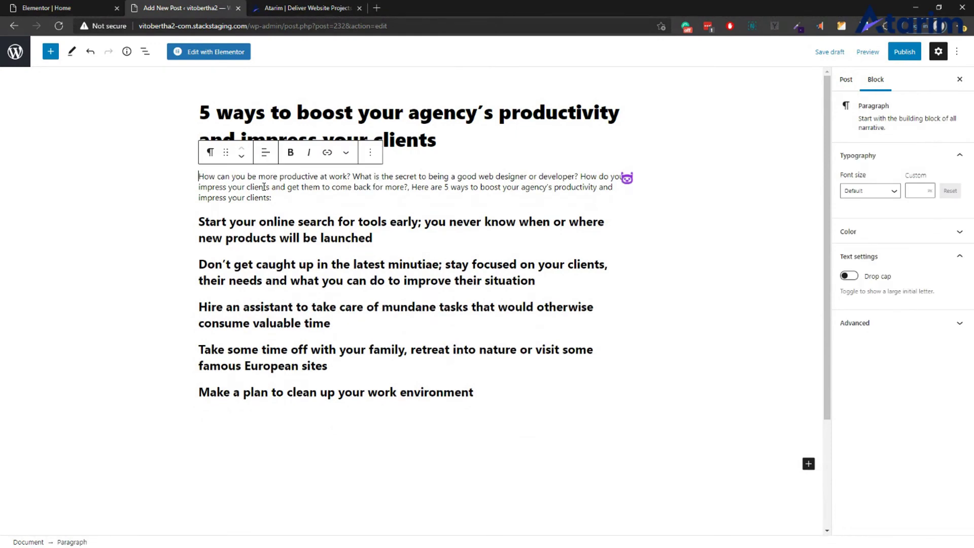
Step: Copy the "Start your online search for tools early" heading text and add an empty paragraph below that heading
left_click(325, 224)
triple_click(335, 232)
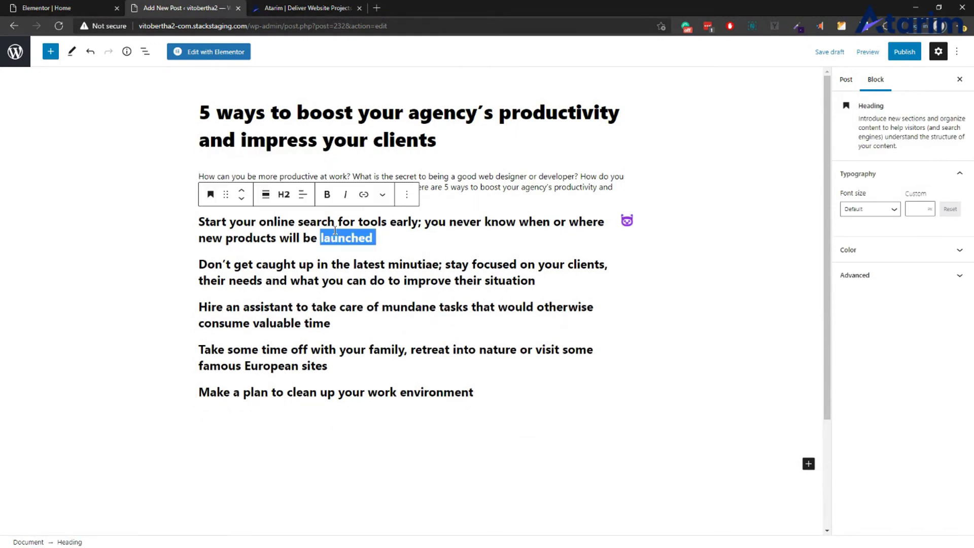
left_click(389, 238)
key("Return")
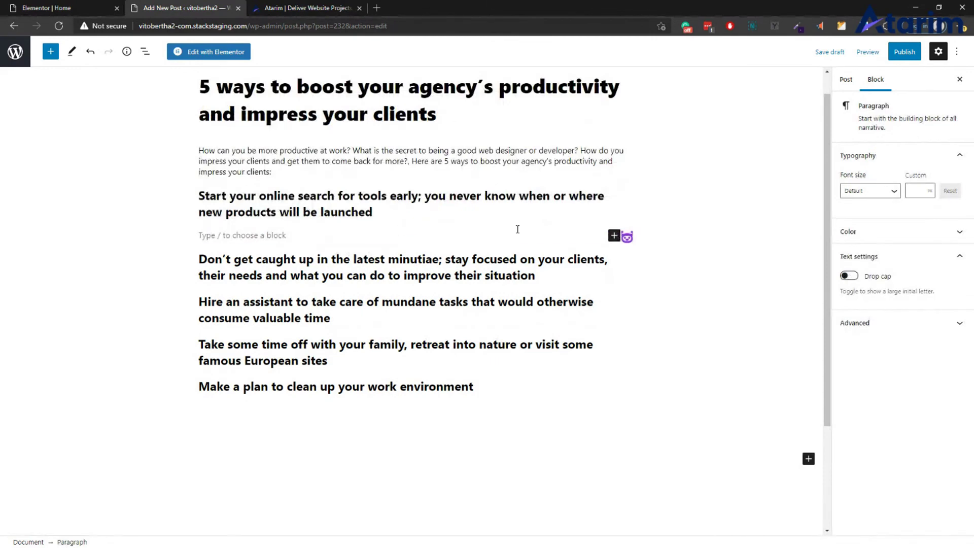
Step: Open Bertha for the empty paragraph, search the templates for "blur" and open the Blurb Generator
left_click(627, 236)
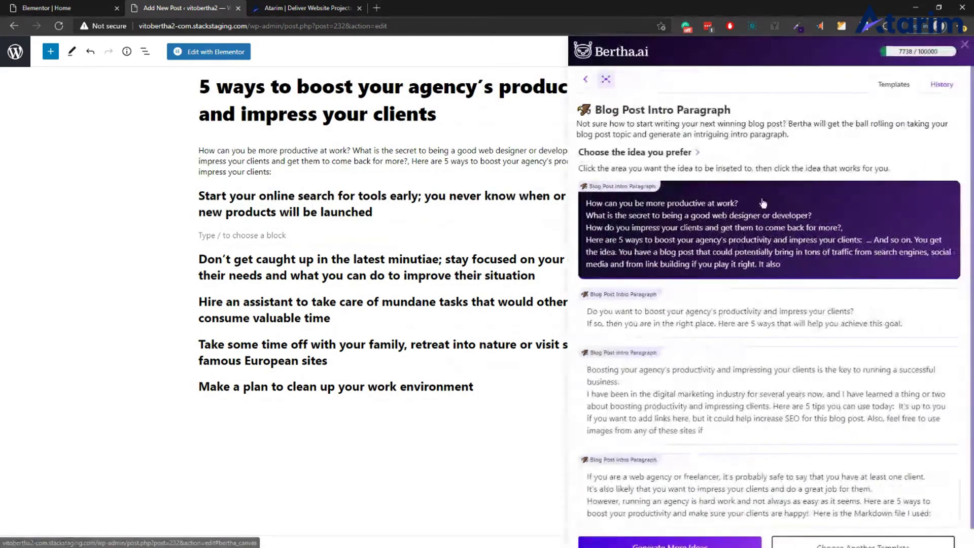
left_click(585, 81)
left_click(786, 80)
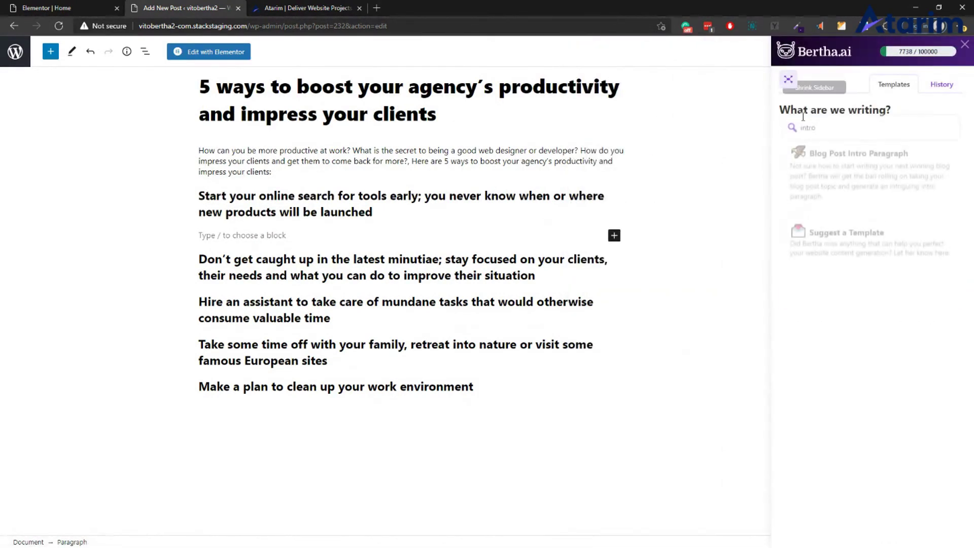
double_click(819, 134)
type("b")
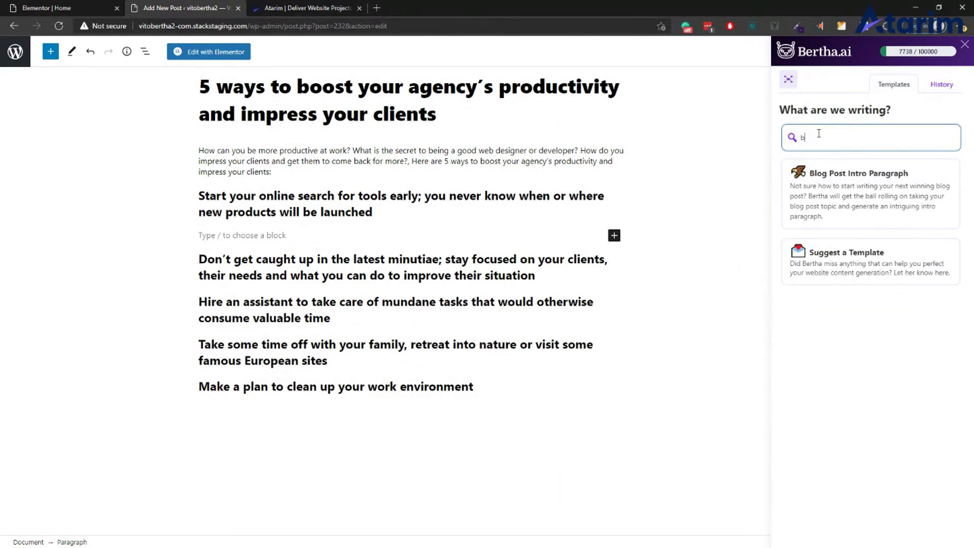
type("lure")
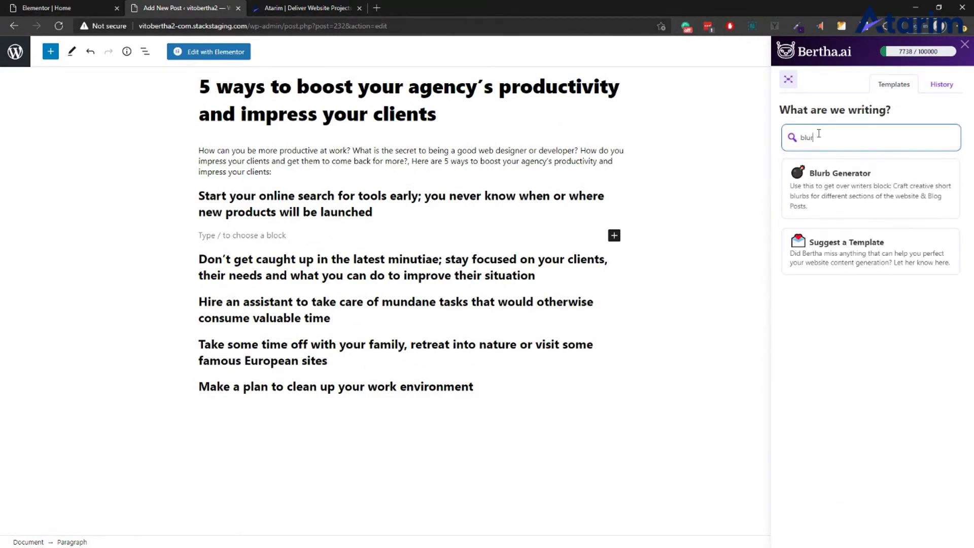
left_click(869, 190)
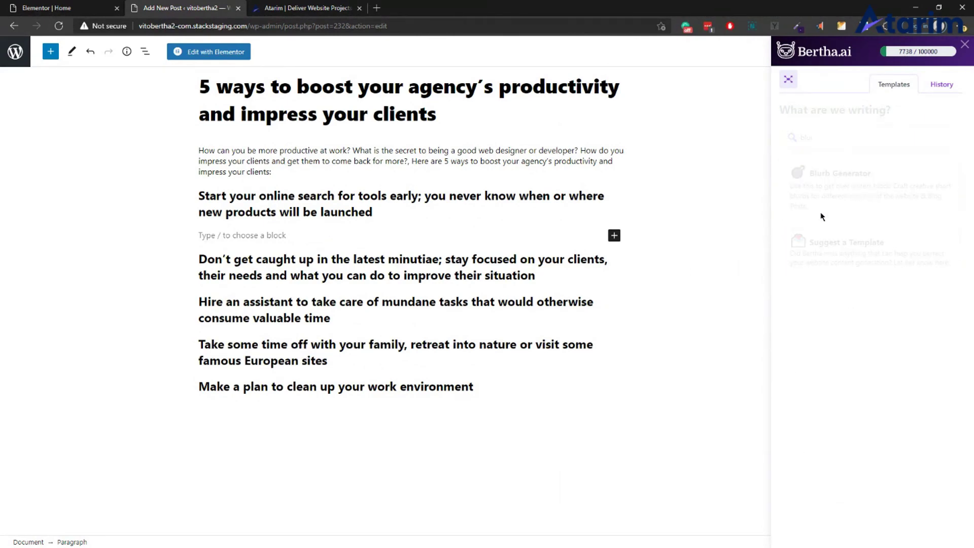
Step: Generate blurbs with the copied heading as title and insert the "Unplanned and unorganized research" idea into the empty paragraph
left_click(837, 164)
key("ctrl+v")
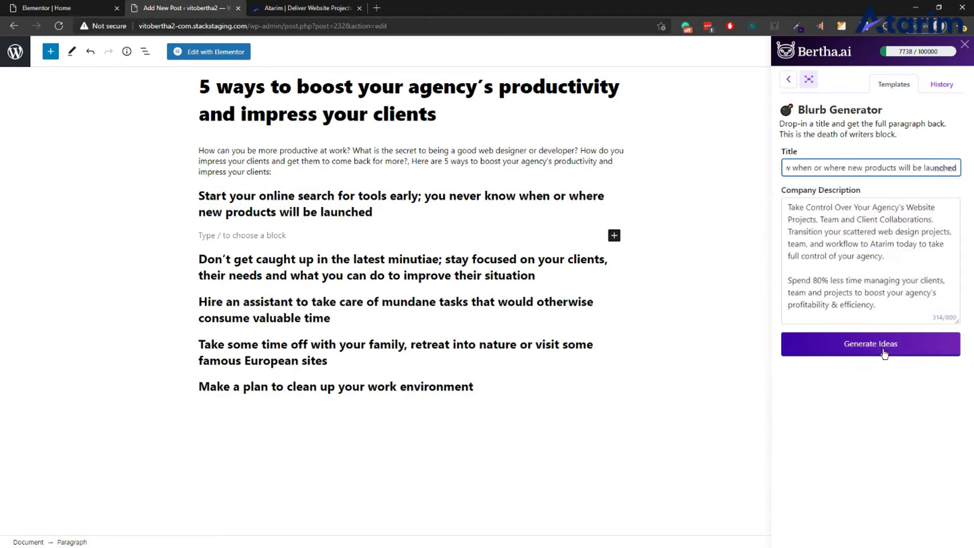
left_click(869, 346)
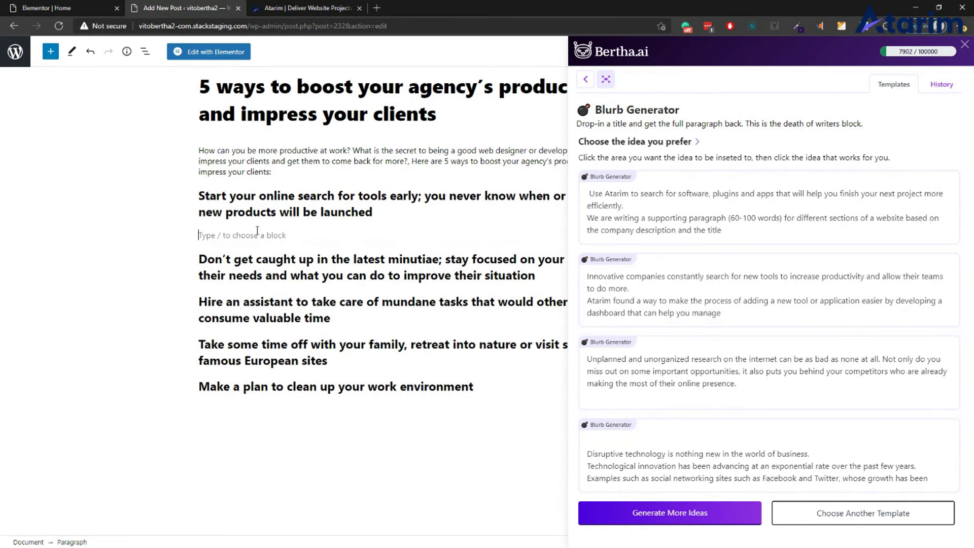
left_click(599, 347)
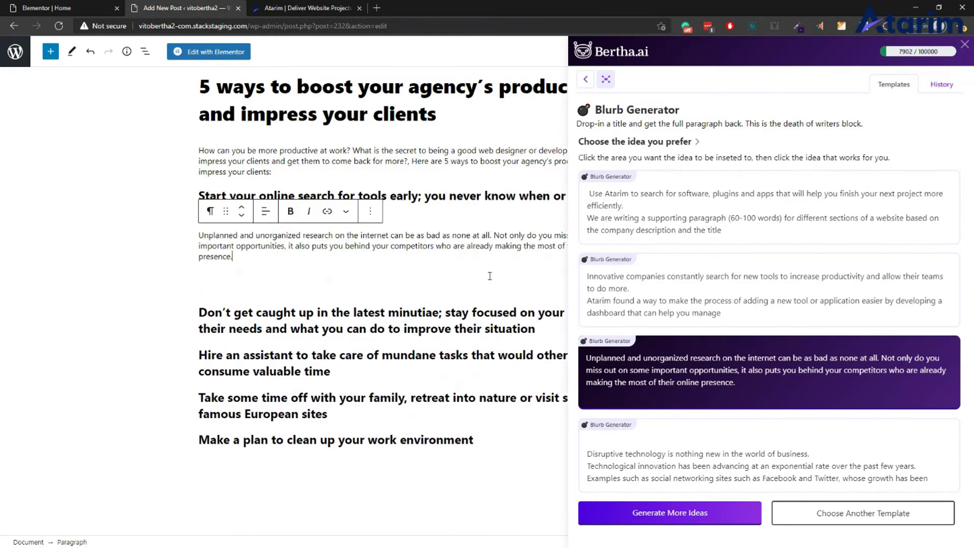
Step: Start a new paragraph after the inserted blurb and generate more Blurb Generator ideas for it
key("Return")
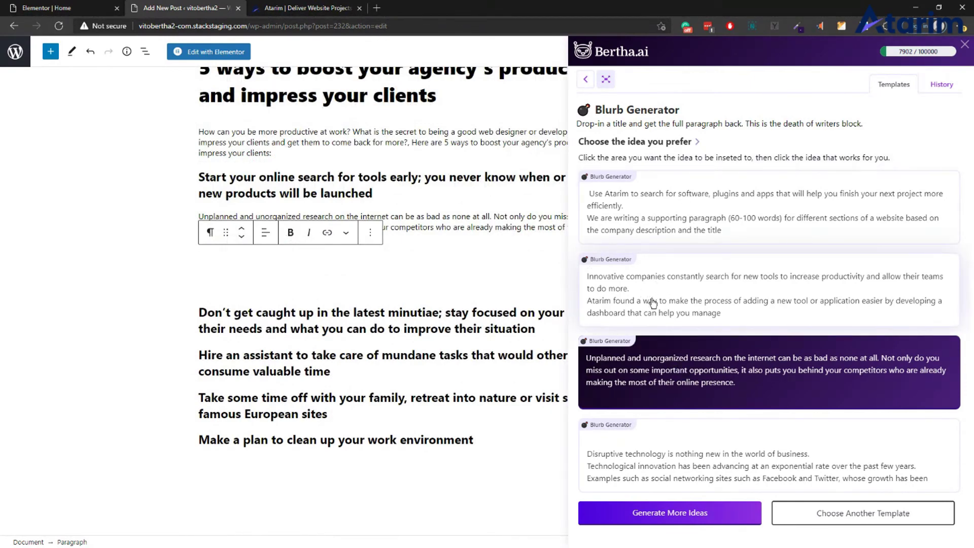
left_click(708, 513)
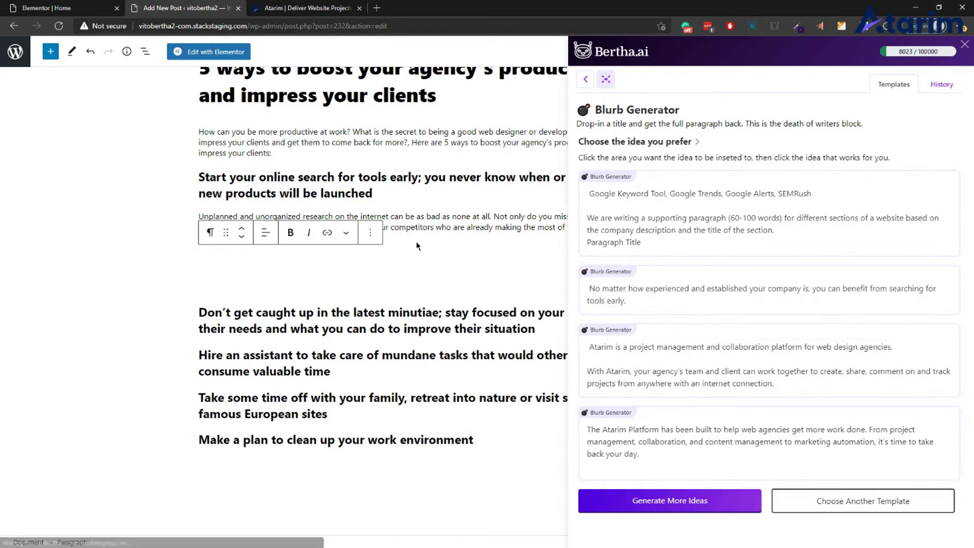
left_click(305, 259)
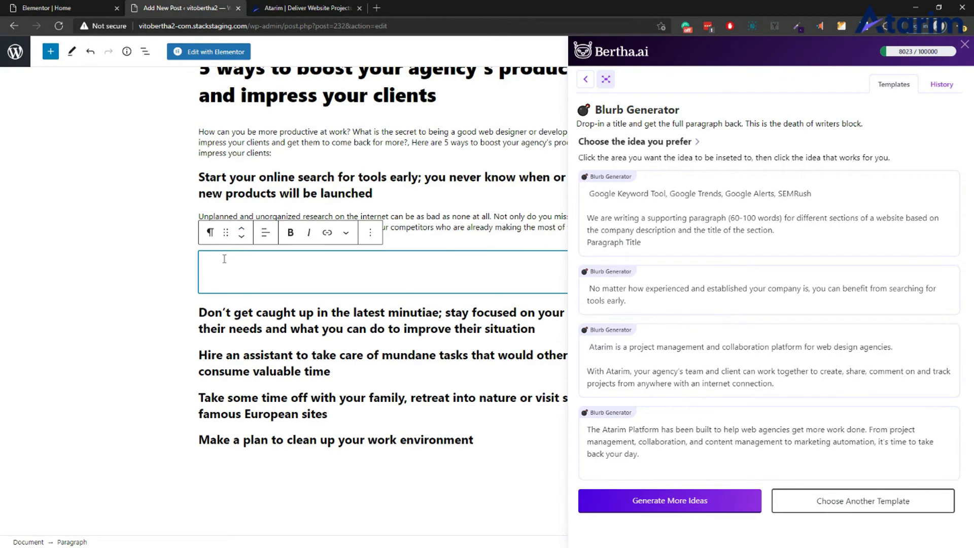
Step: Reopen the Blurb Generator template and copy the "Start your online search for tools early" heading into its title
left_click(864, 500)
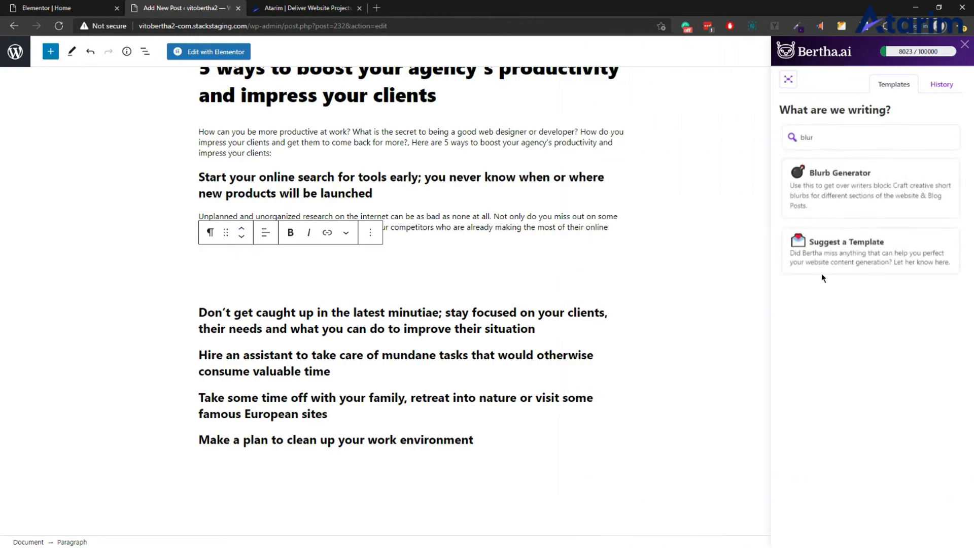
left_click(837, 187)
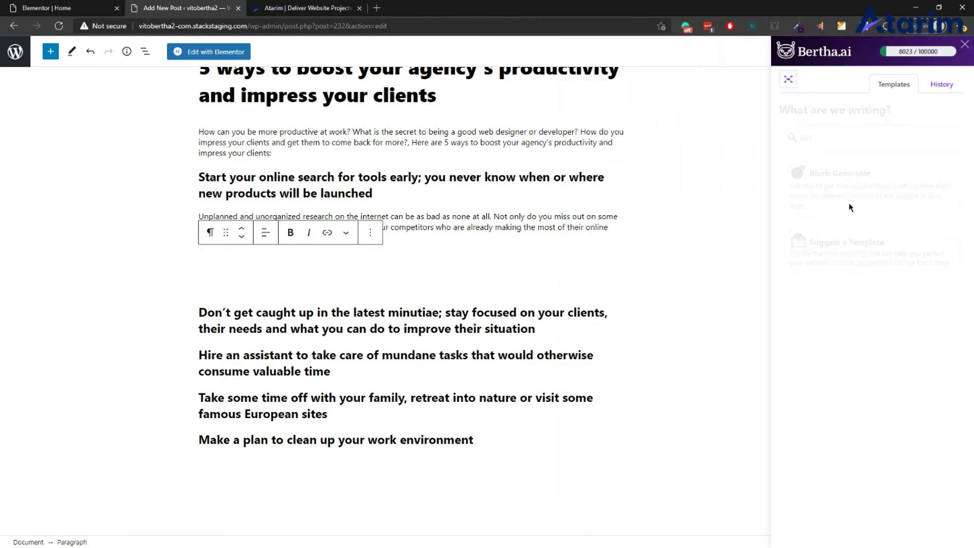
left_click(833, 168)
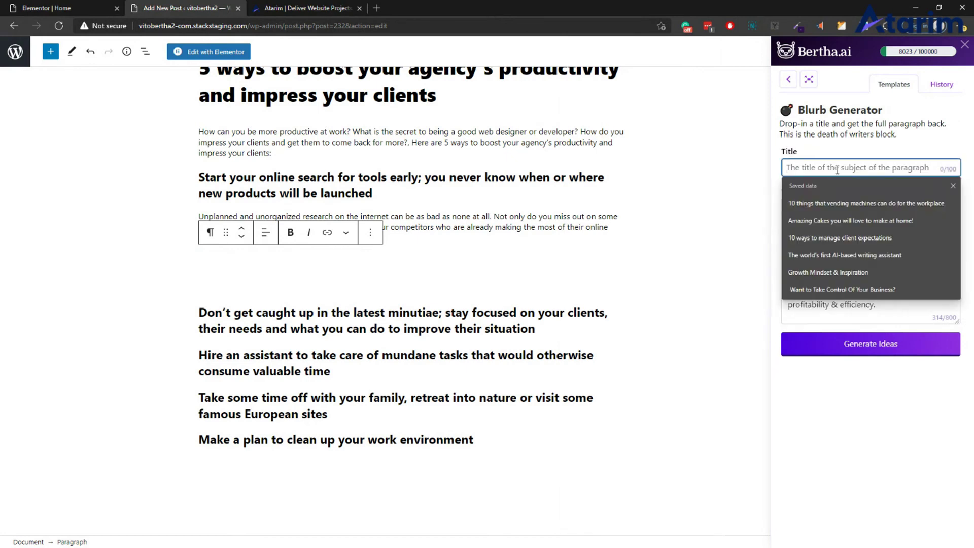
left_click(369, 178)
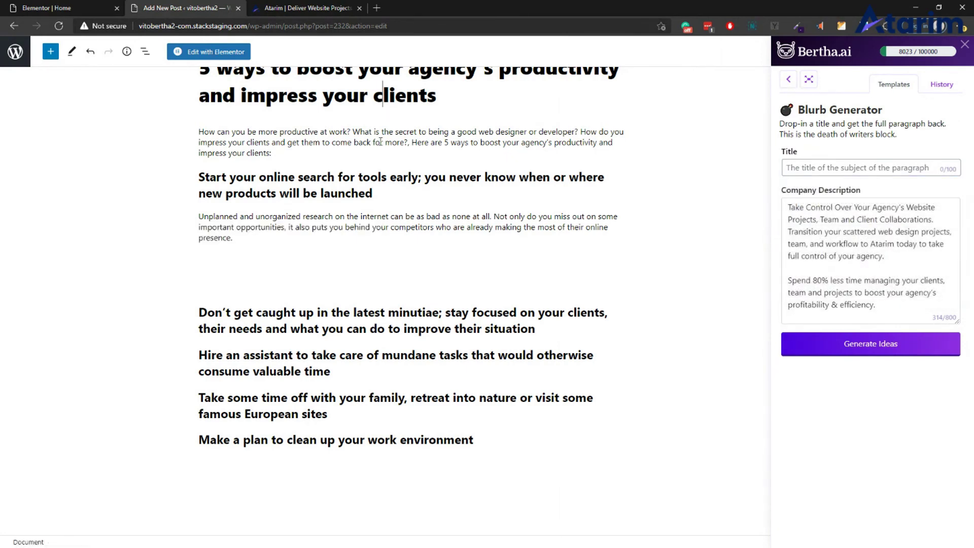
triple_click(369, 179)
key("ctrl+c")
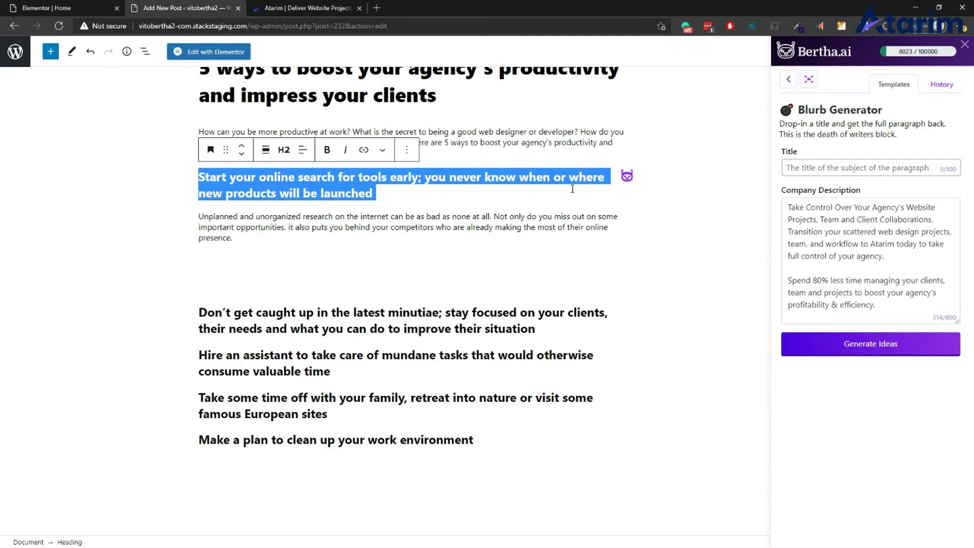
left_click(839, 169)
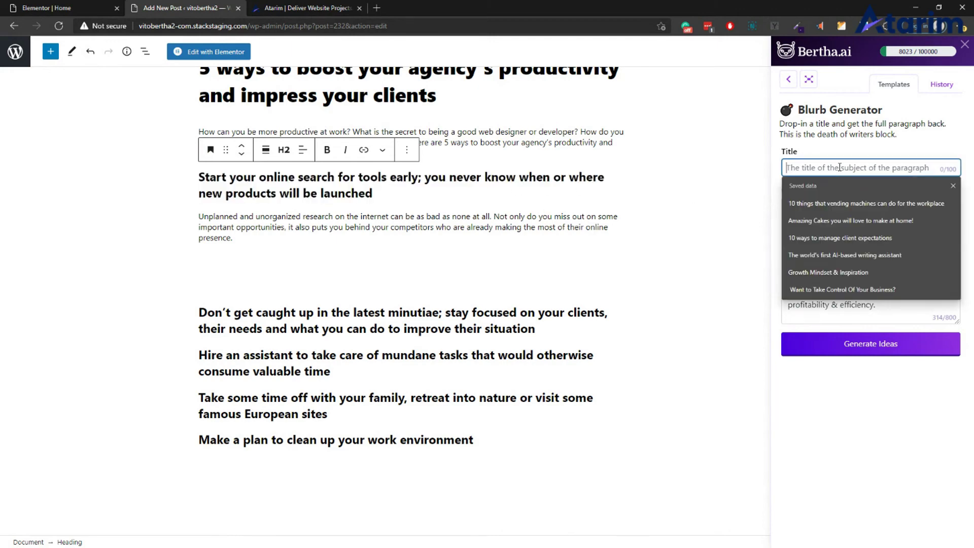
key("ctrl+v")
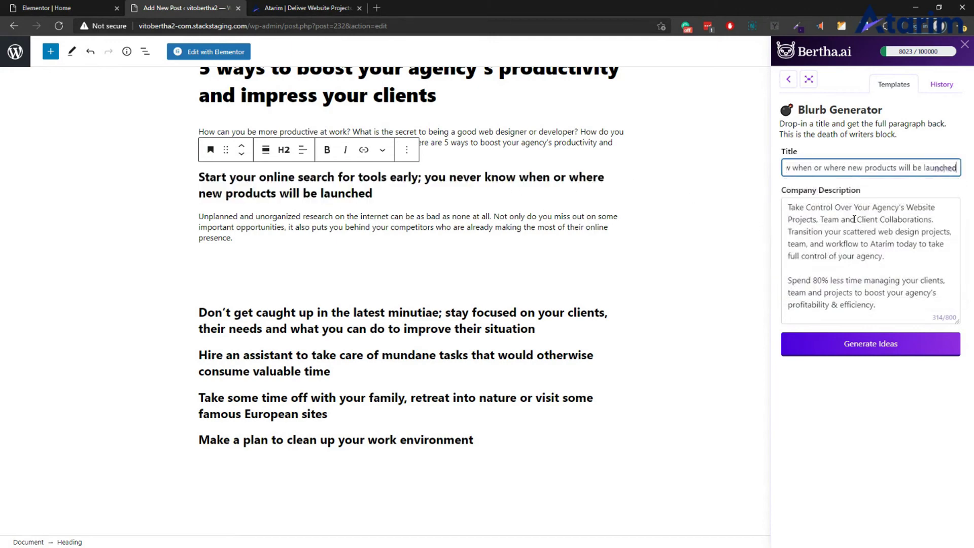
Step: Replace the company description with the "Unplanned and unorganized research" paragraph's text and generate new blurb ideas
left_click(790, 207)
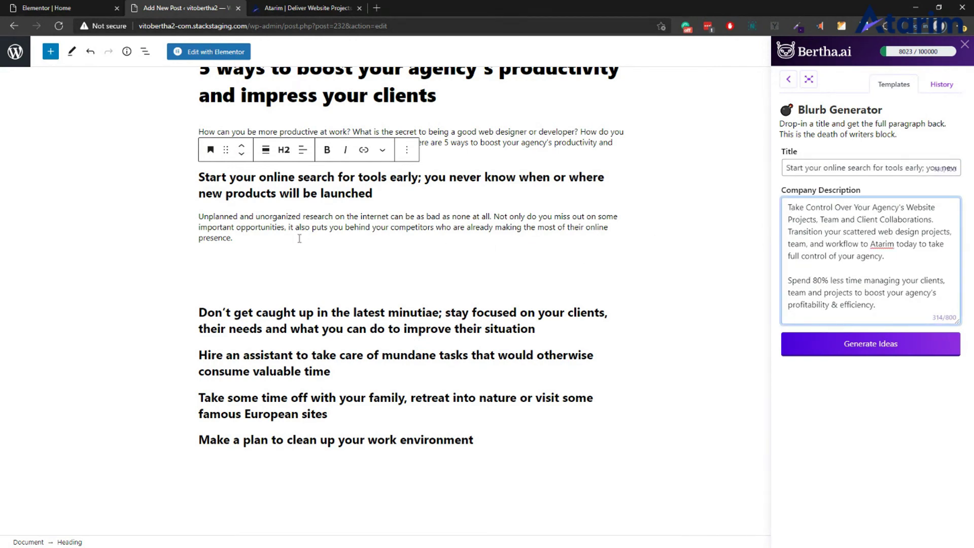
left_click_drag(243, 238, 202, 218)
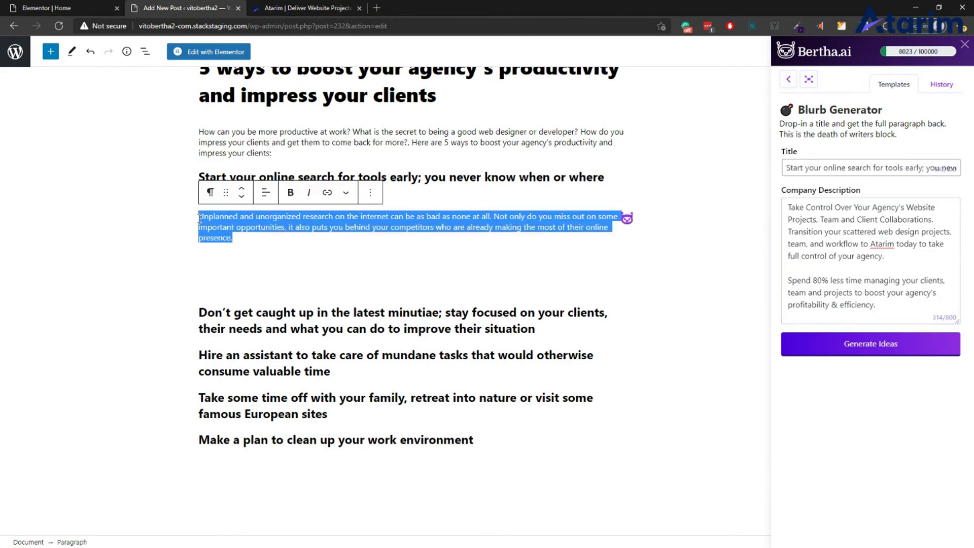
scroll(199, 218, "up", 1)
key("ctrl+c")
left_click(870, 254)
key("ctrl+a")
key("ctrl+v")
left_click(860, 351)
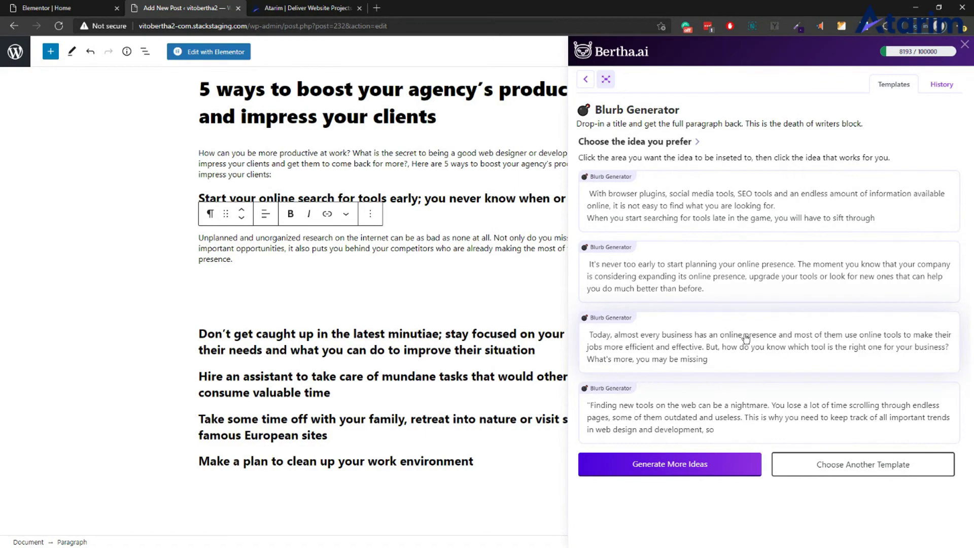
scroll(389, 268, "down", 4)
scroll(377, 247, "up", 3)
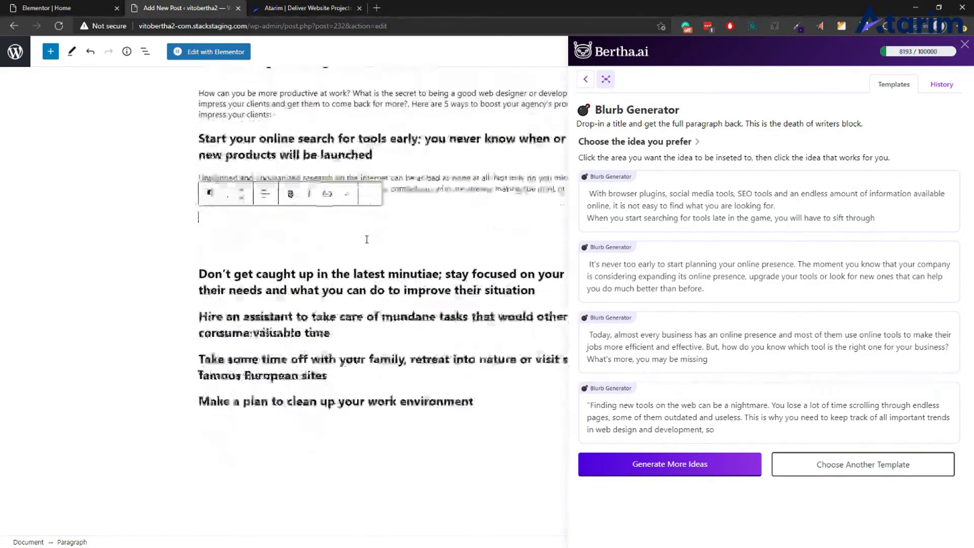
Step: Insert the "Today, almost every business has an online presence" idea below the first blurb and remove the blank lines above it
left_click(673, 350)
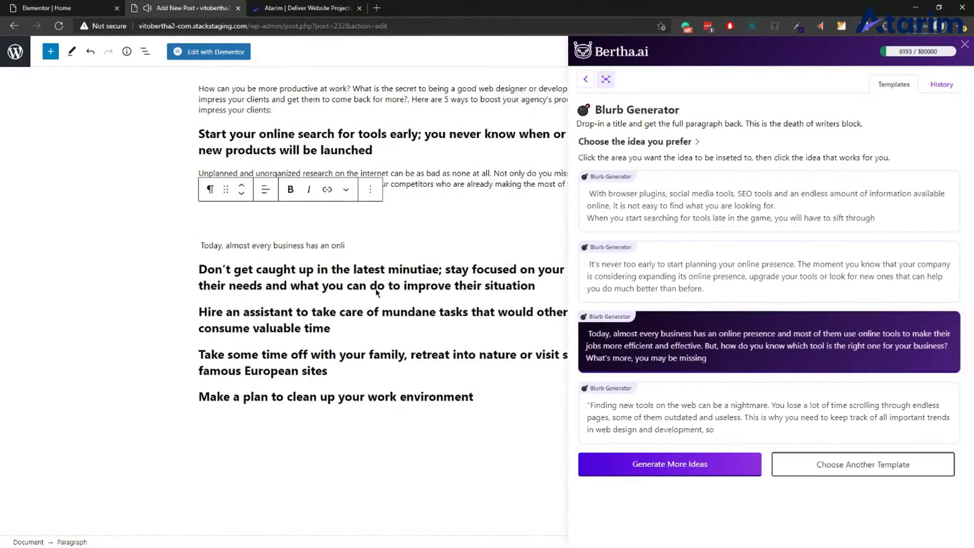
left_click(227, 226)
key("BackSpace")
key("BackSpace")
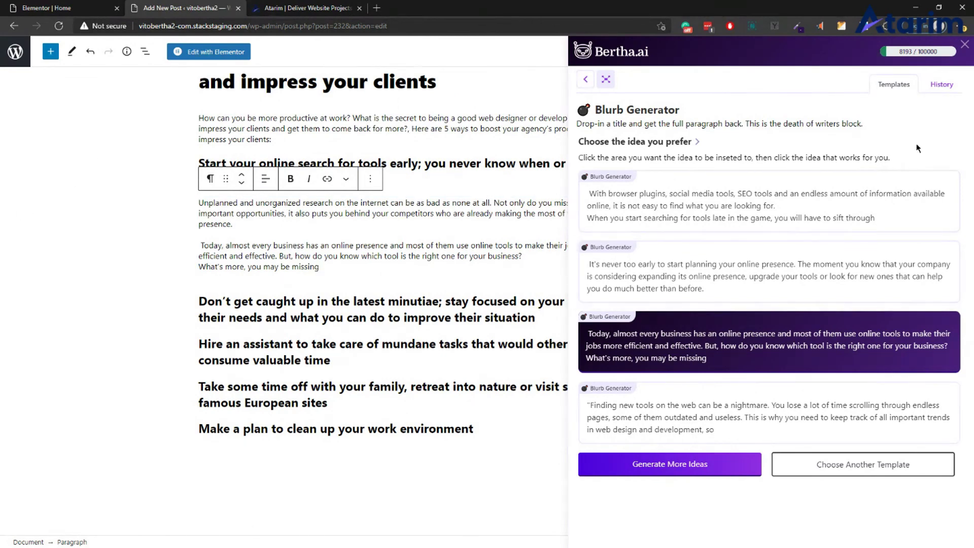
left_click(965, 48)
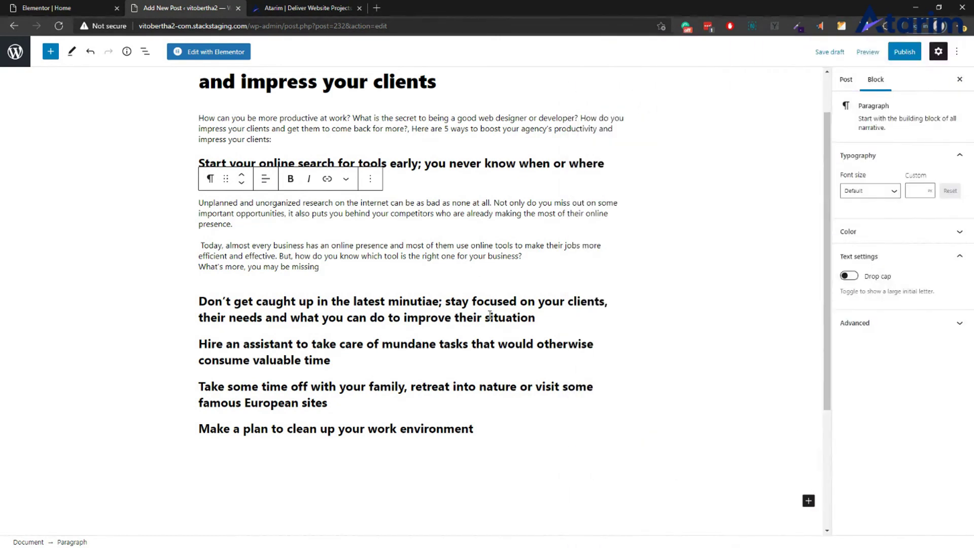
Step: Copy the "Don't get caught up in the latest minutiae" heading and add an empty block directly below it
triple_click(414, 317)
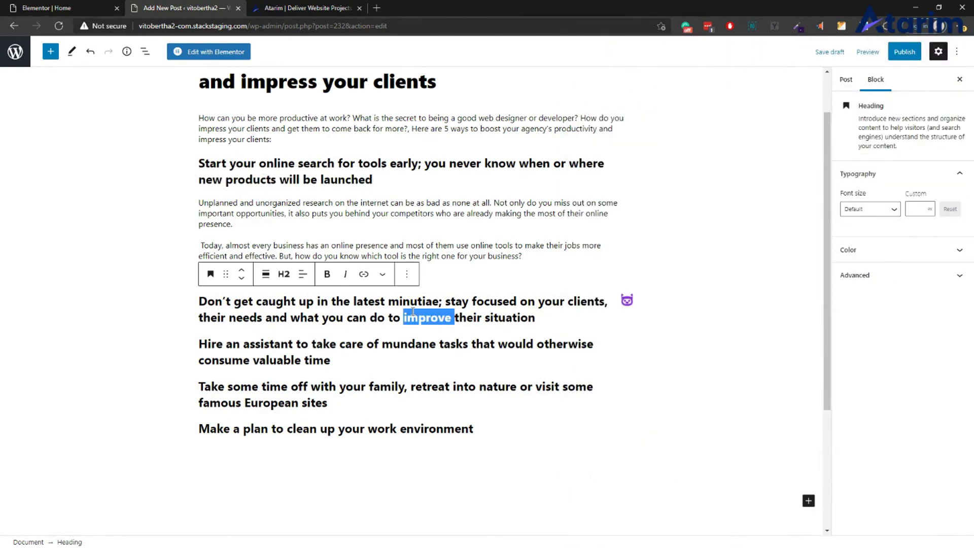
left_click(535, 316)
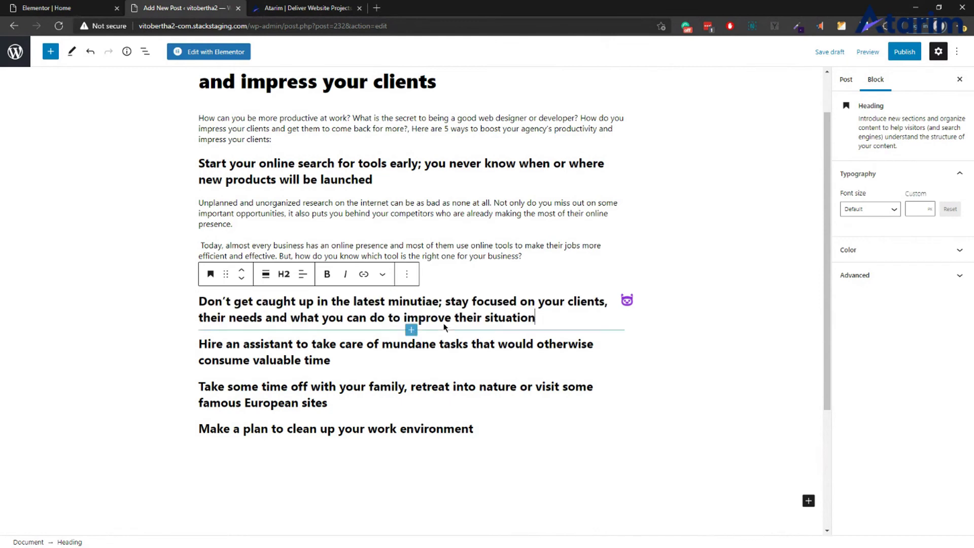
key("Return")
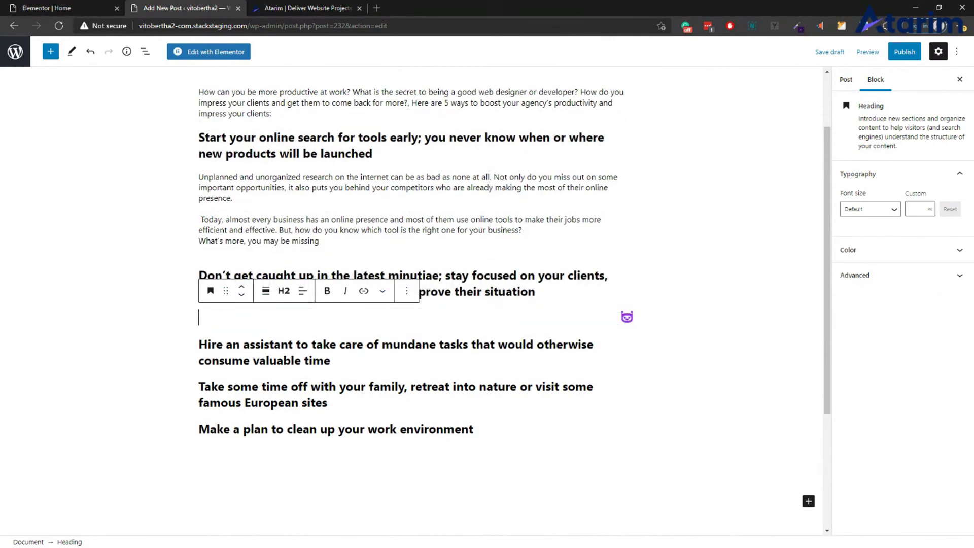
Step: Generate Blurb Generator ideas for the empty block, using the copied "Don't get caught up in the latest minutiae" heading as the title
left_click(629, 315)
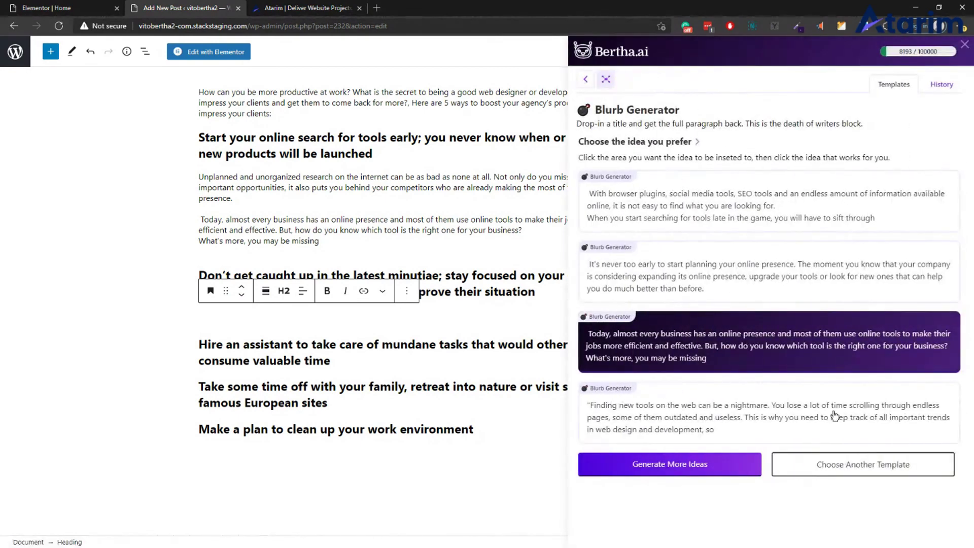
left_click(857, 465)
left_click(837, 187)
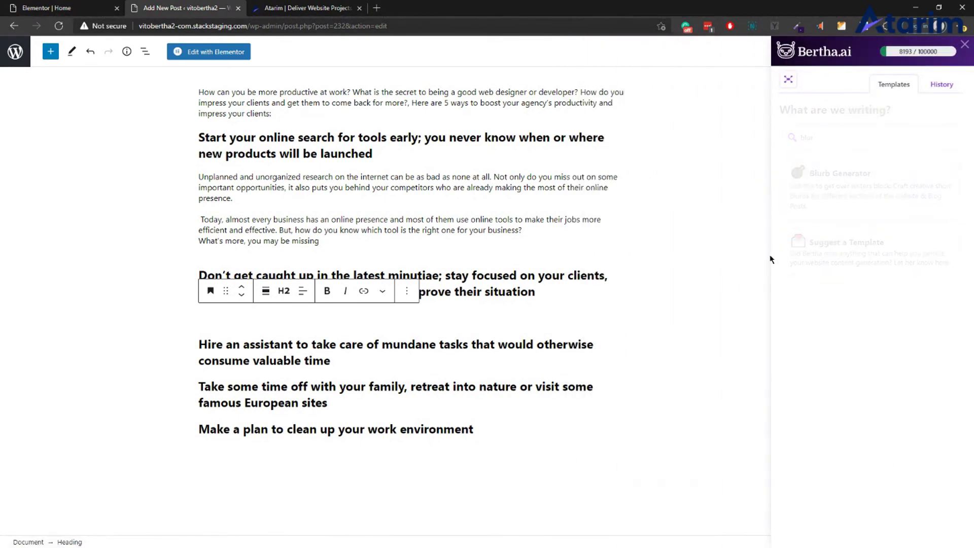
left_click(817, 169)
left_click(850, 248)
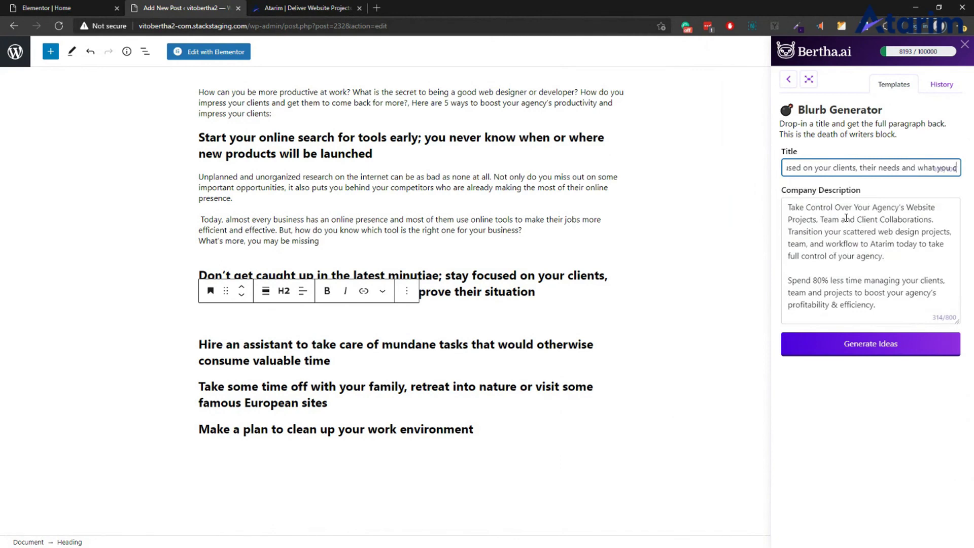
left_click(858, 340)
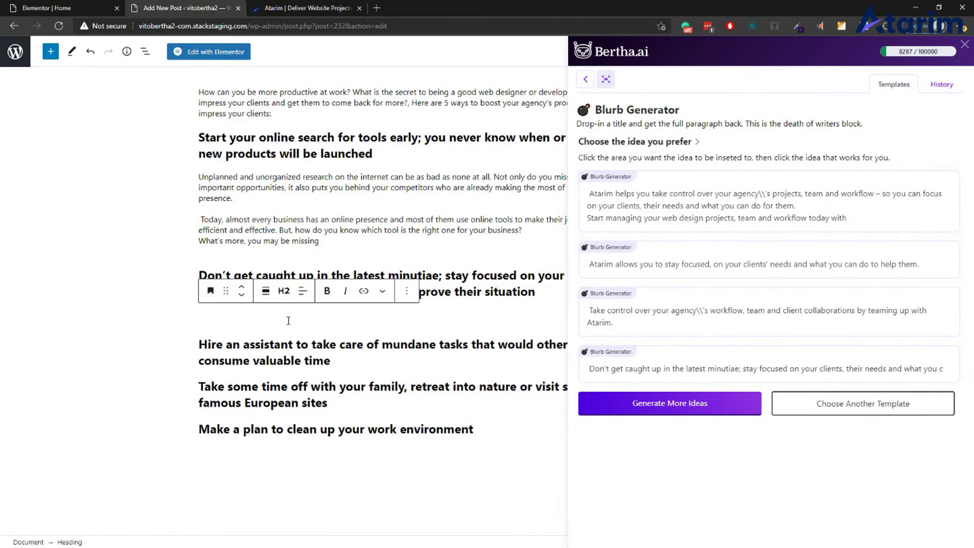
left_click(964, 44)
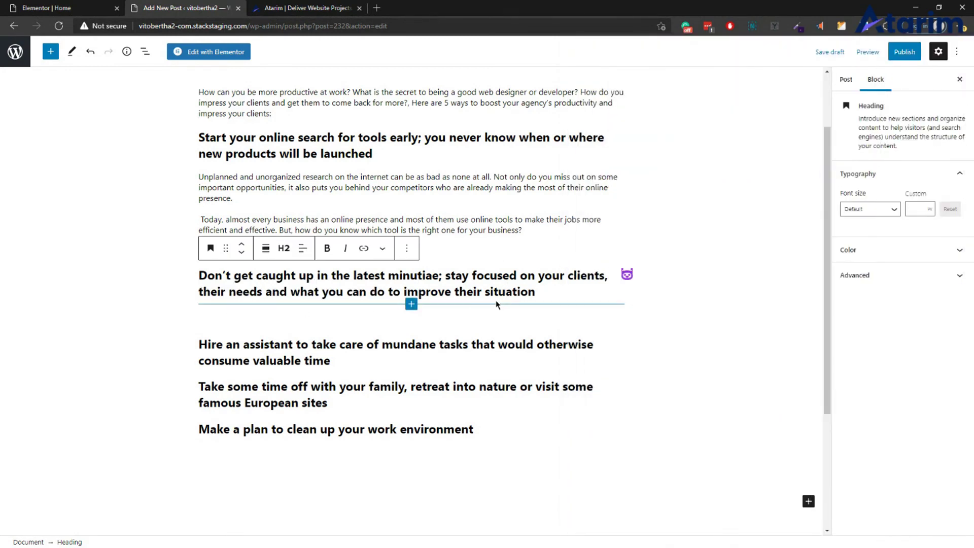
Step: Return to Bertha's template list for the empty block under "Don't get caught up" and clear the template search
left_click(329, 324)
left_click(627, 316)
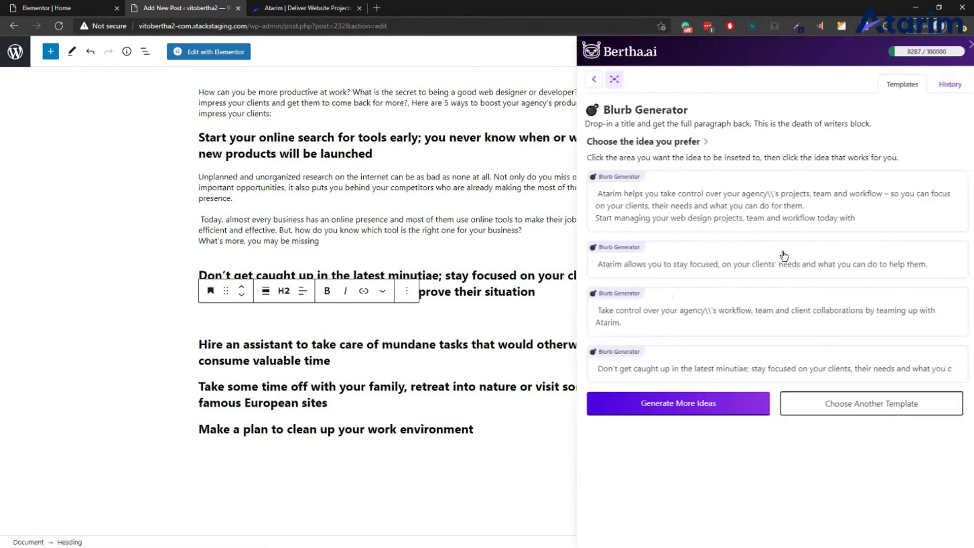
left_click(837, 403)
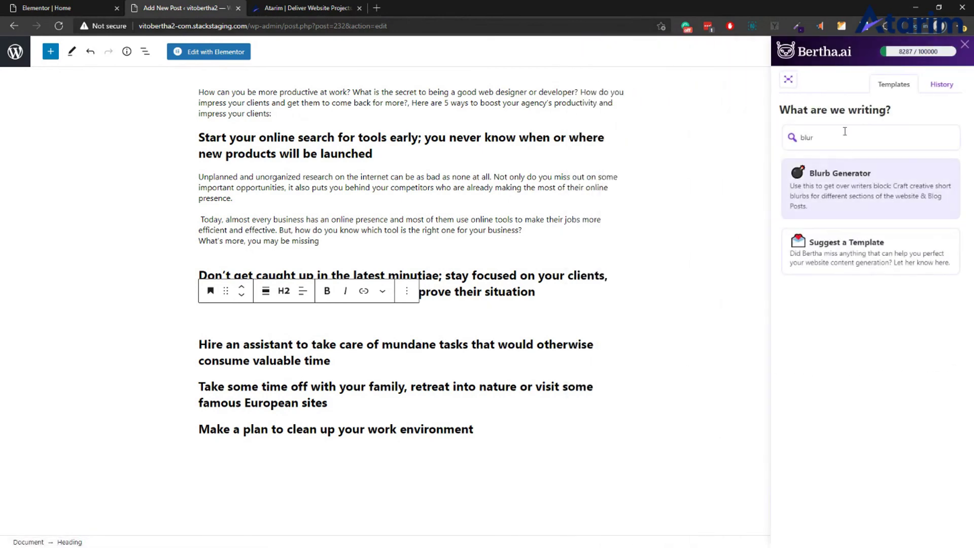
double_click(845, 133)
key("BackSpace")
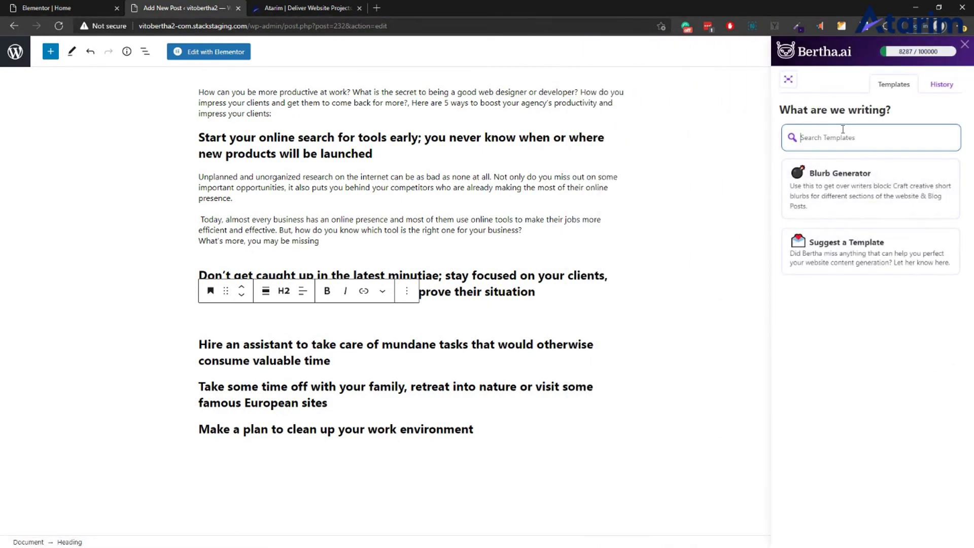
Step: Browse the full list of templates and open the Title to Benefit Sections template
scroll(884, 258, "down", 7)
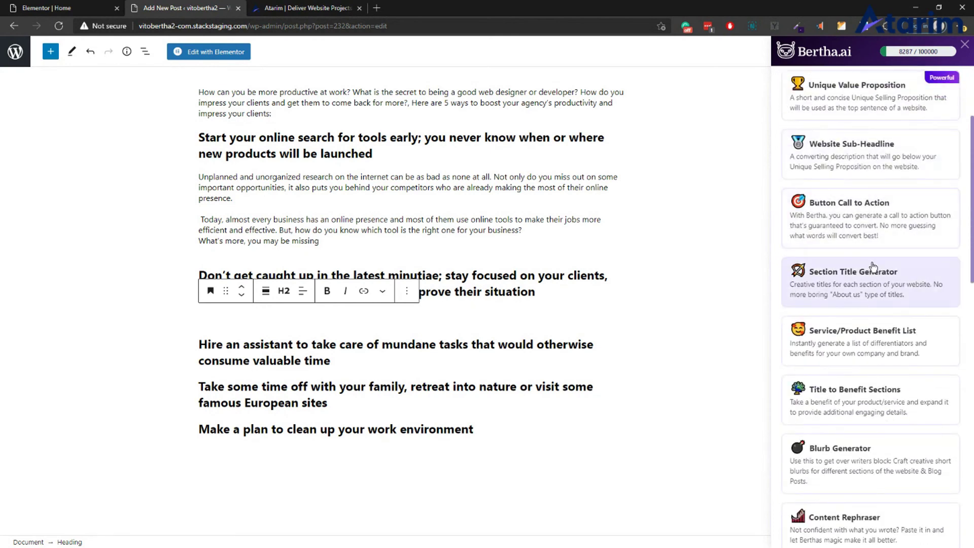
scroll(877, 269, "down", 3)
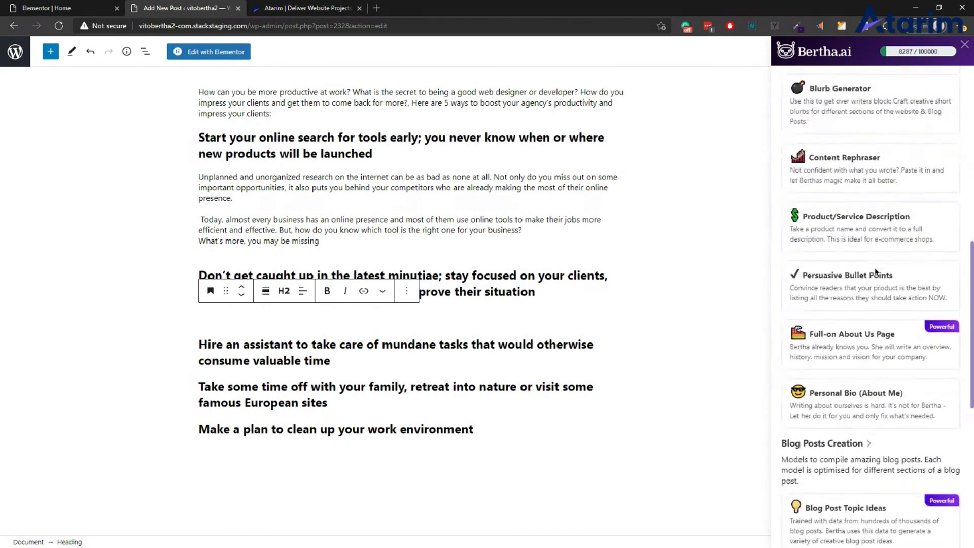
scroll(861, 259, "down", 3)
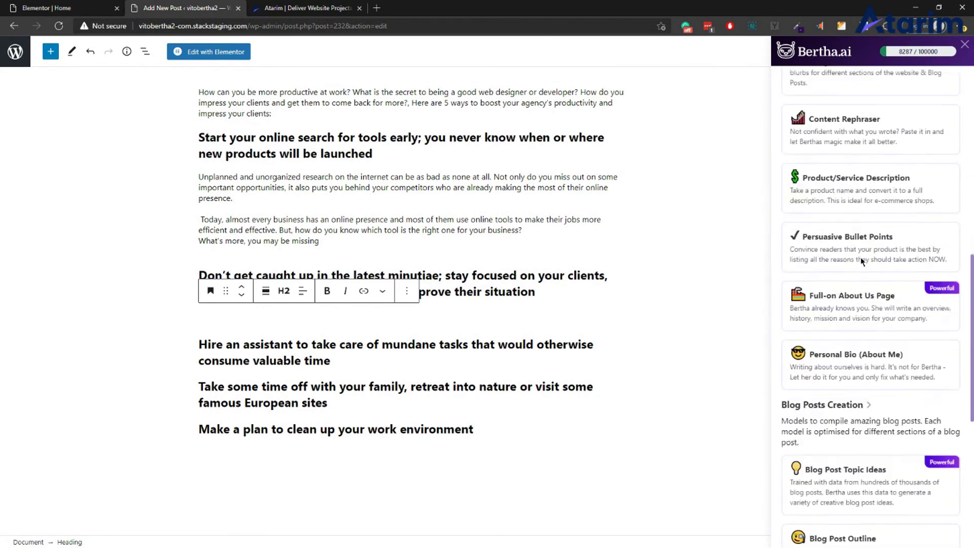
scroll(859, 274, "down", 5)
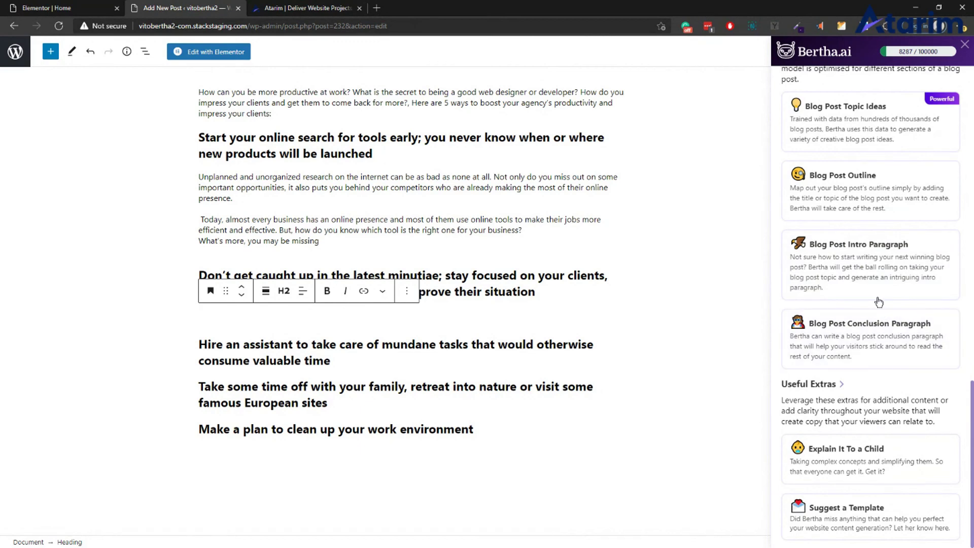
scroll(864, 285, "up", 1)
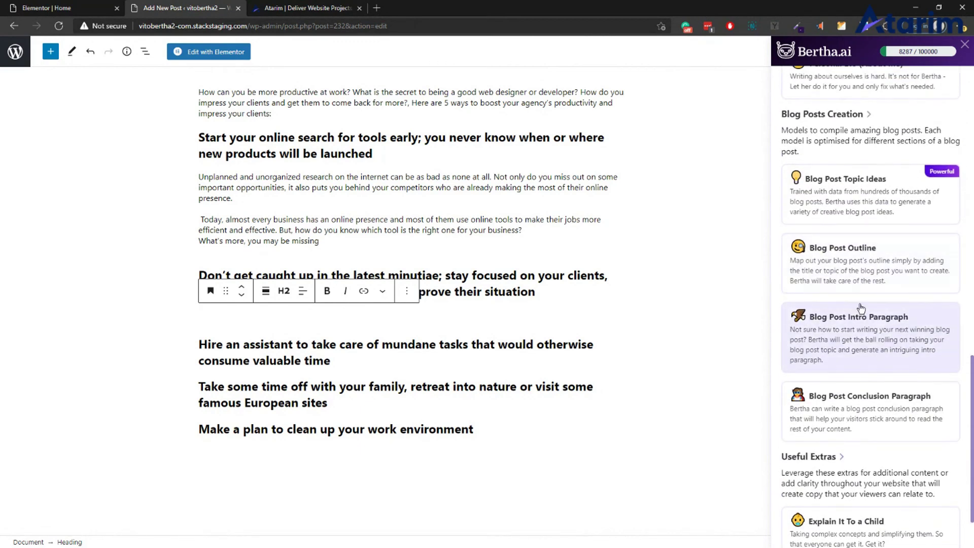
scroll(851, 270, "up", 2)
scroll(847, 256, "up", 4)
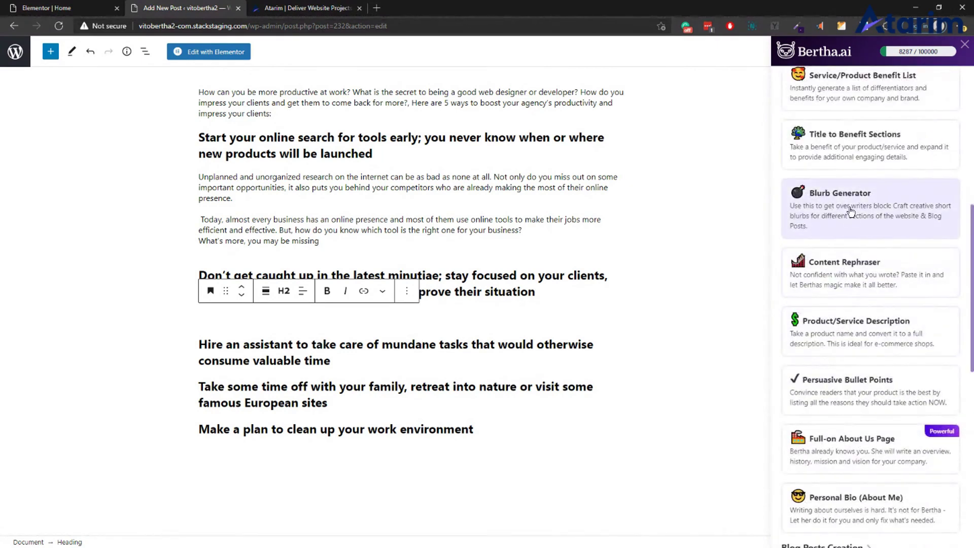
scroll(853, 214, "up", 1)
left_click(857, 222)
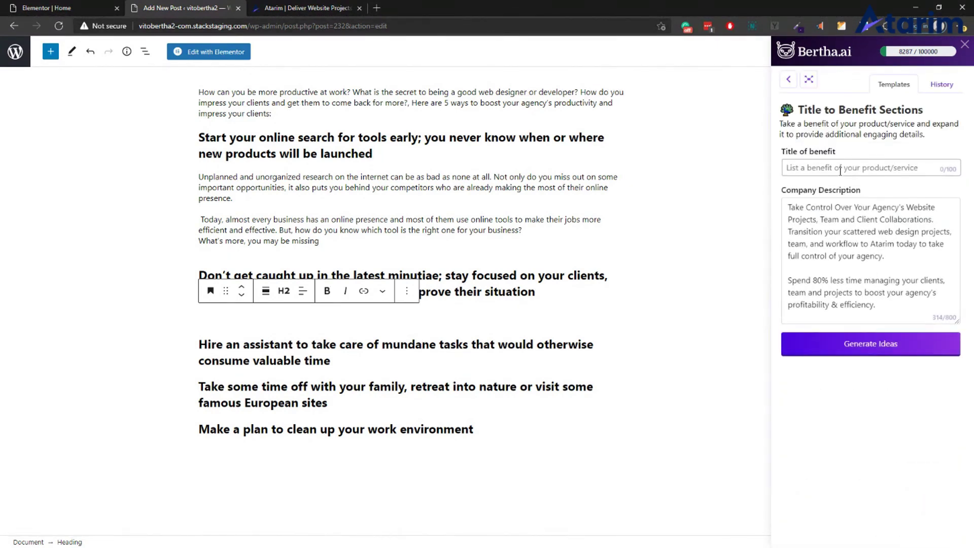
Step: Enter the copied "Don't get caught up in the latest minutiae" heading as the title of benefit and generate ideas
left_click(870, 167)
type("Don’t get caught up in the latest minutiae; stay focused on your clients, their needs and what you d")
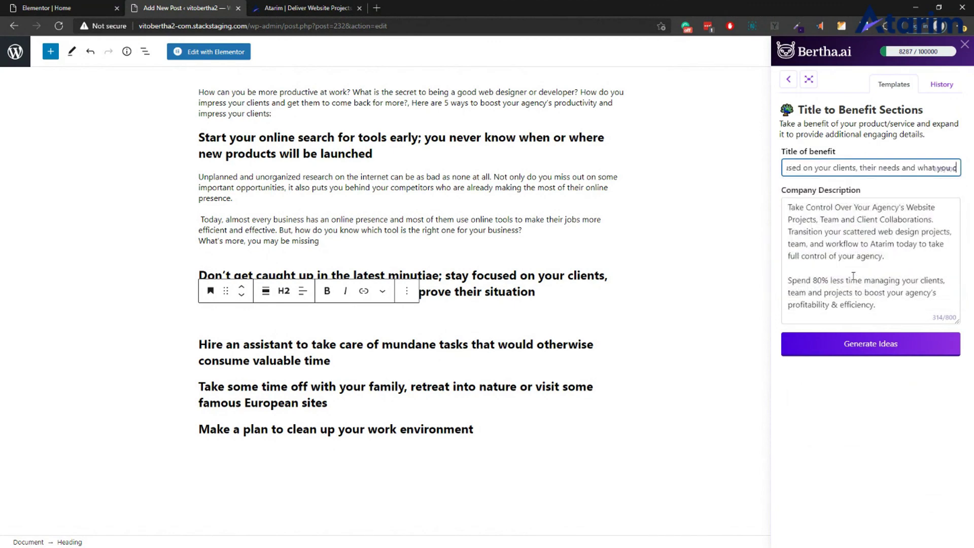
left_click_drag(816, 173, 936, 176)
left_click(858, 223)
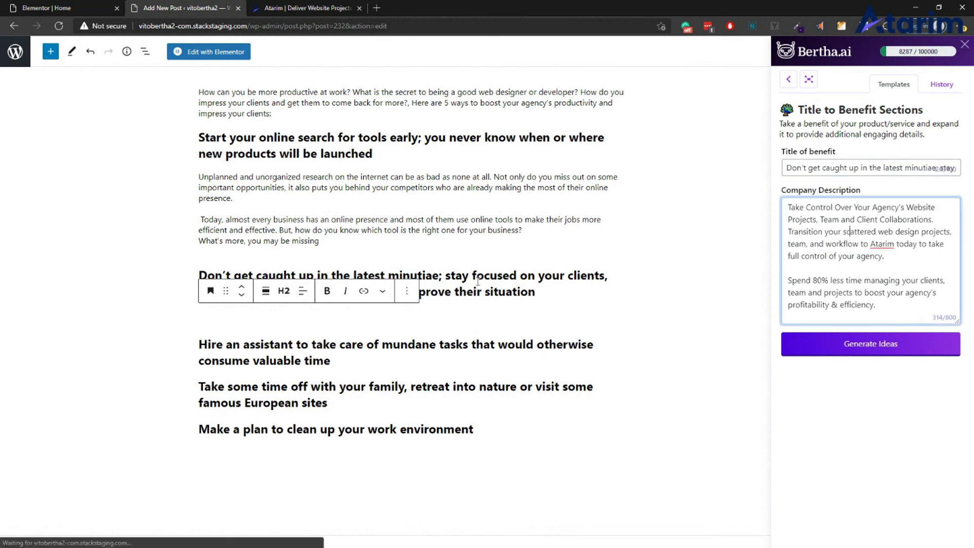
left_click(883, 341)
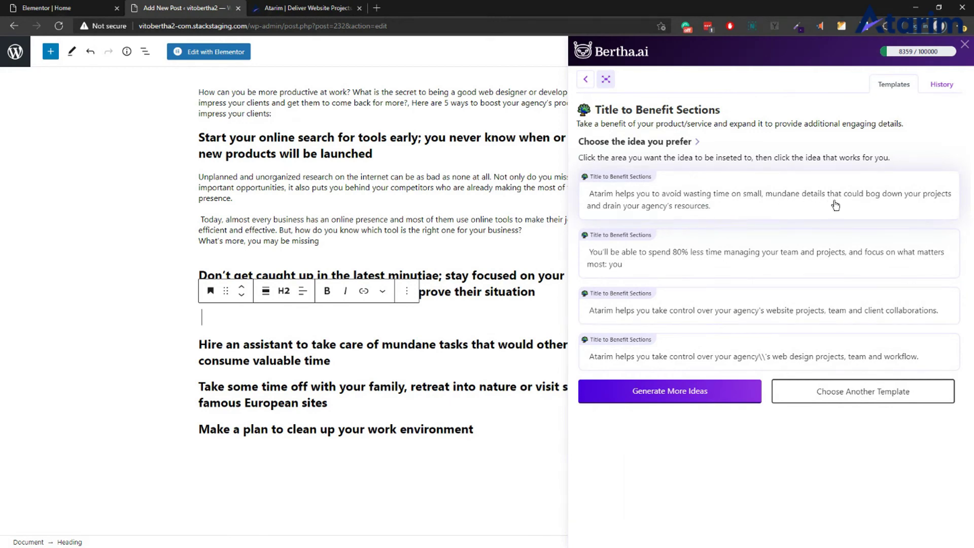
Step: Insert the "Atarim helps you to avoid wasting time on small, mundane details" idea and transform its heading block into a paragraph
left_click(781, 216)
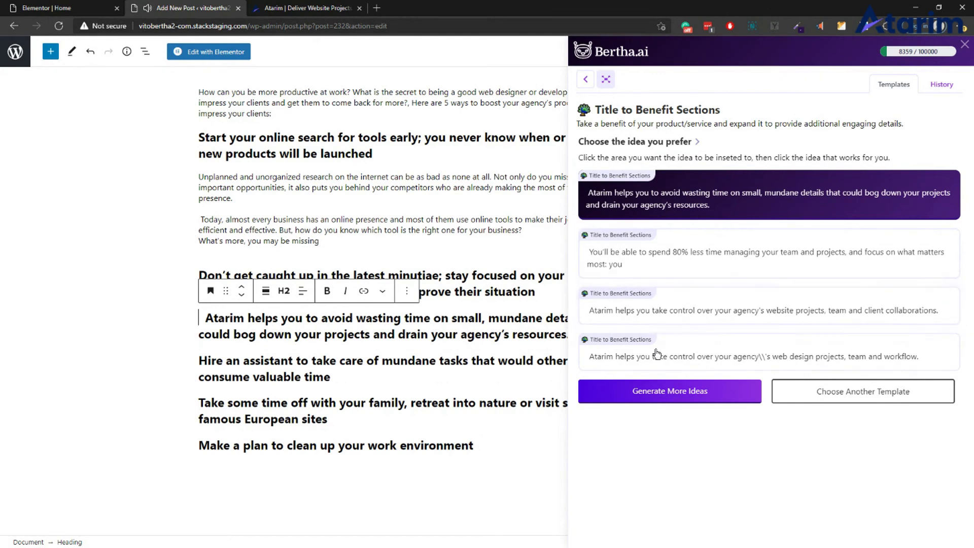
left_click(964, 44)
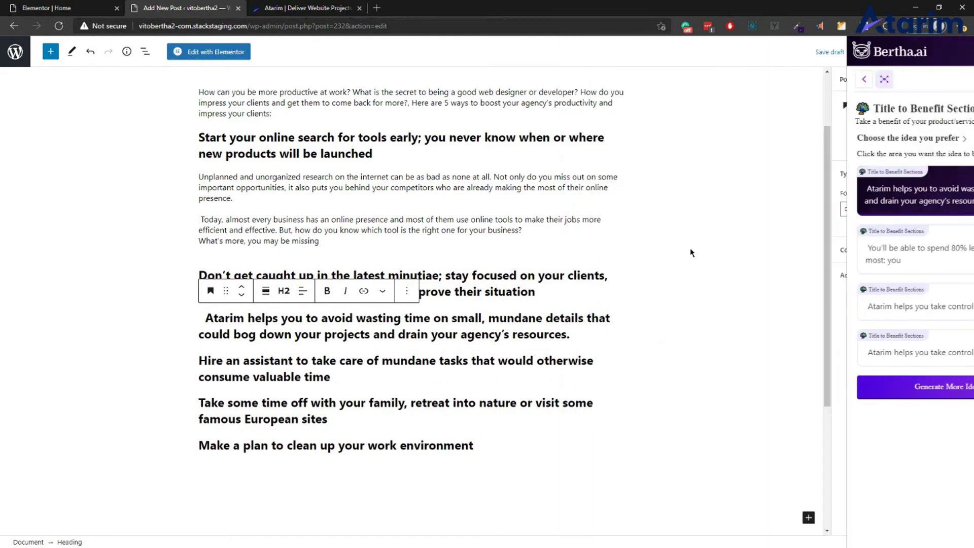
triple_click(531, 334)
left_click(210, 291)
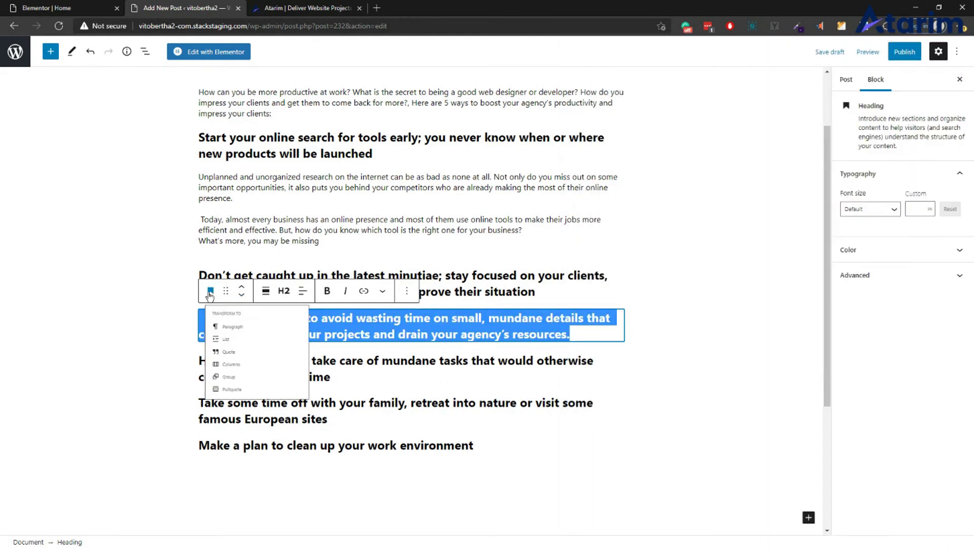
left_click(252, 342)
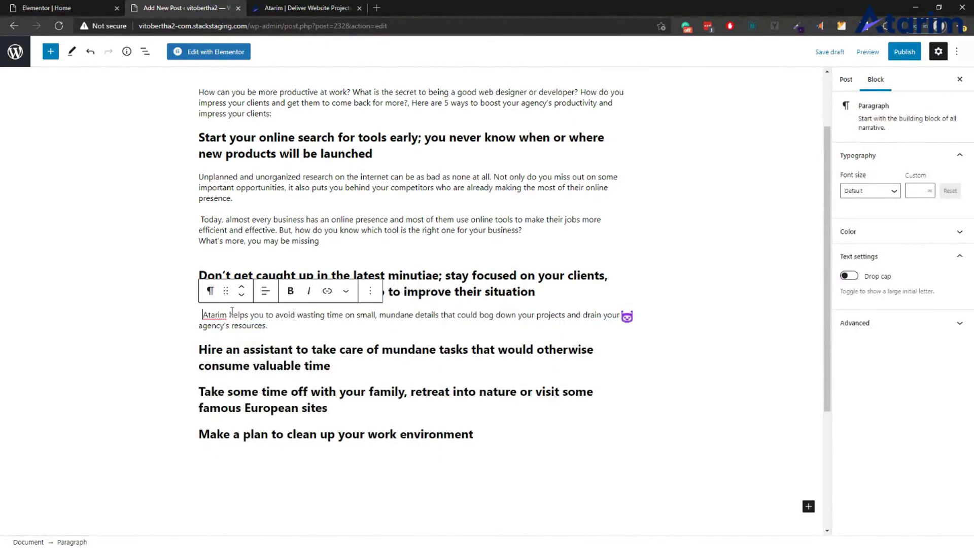
key("BackSpace")
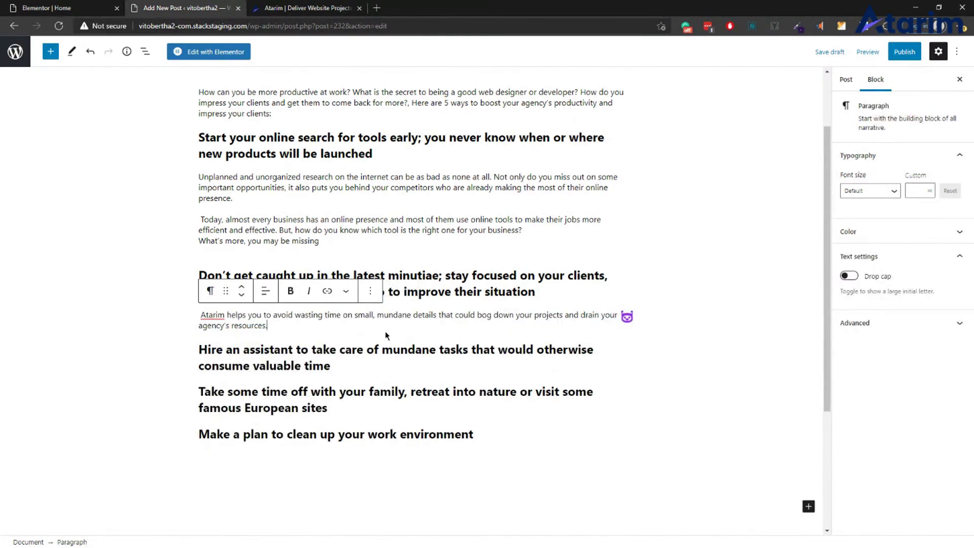
Step: Add an empty paragraph below the final heading, "Make a plan to clean up your work environment"
scroll(282, 327, "down", 1)
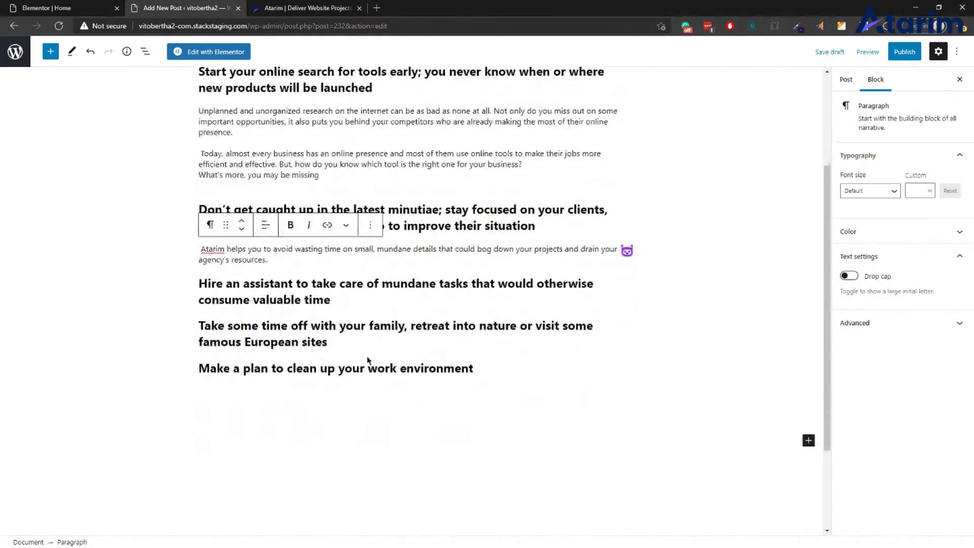
left_click(510, 366)
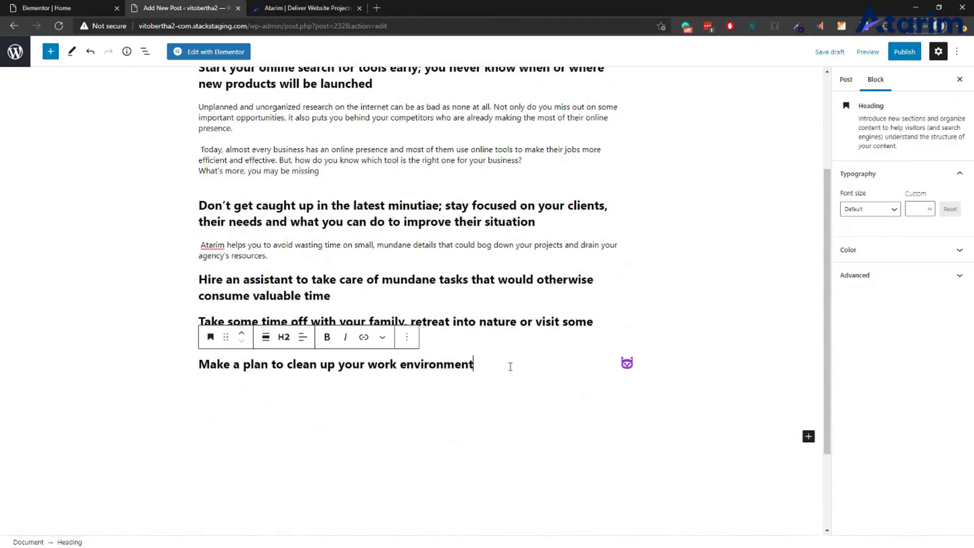
key("Return")
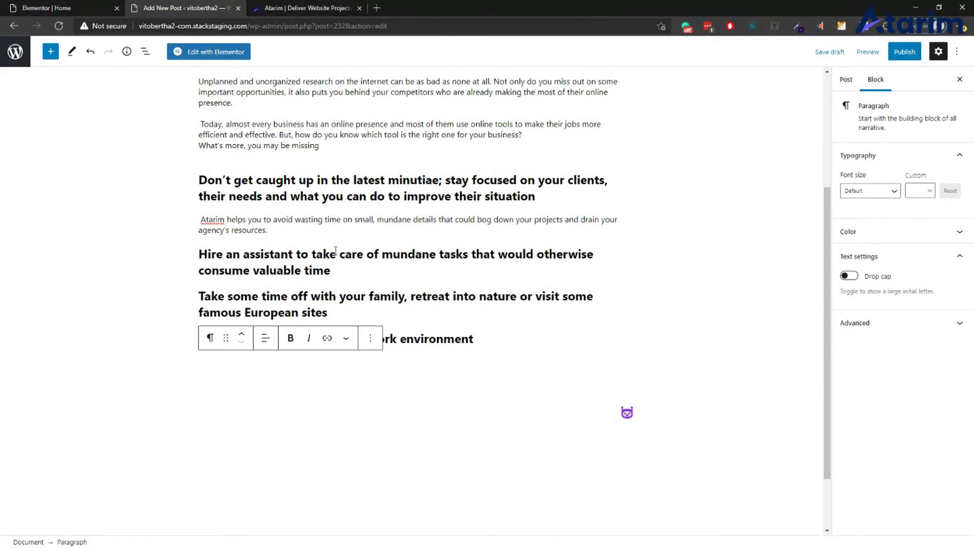
Step: Copy the "Hire an assistant to take care of mundane tasks" heading and add an empty paragraph below it
left_click_drag(199, 254, 338, 270)
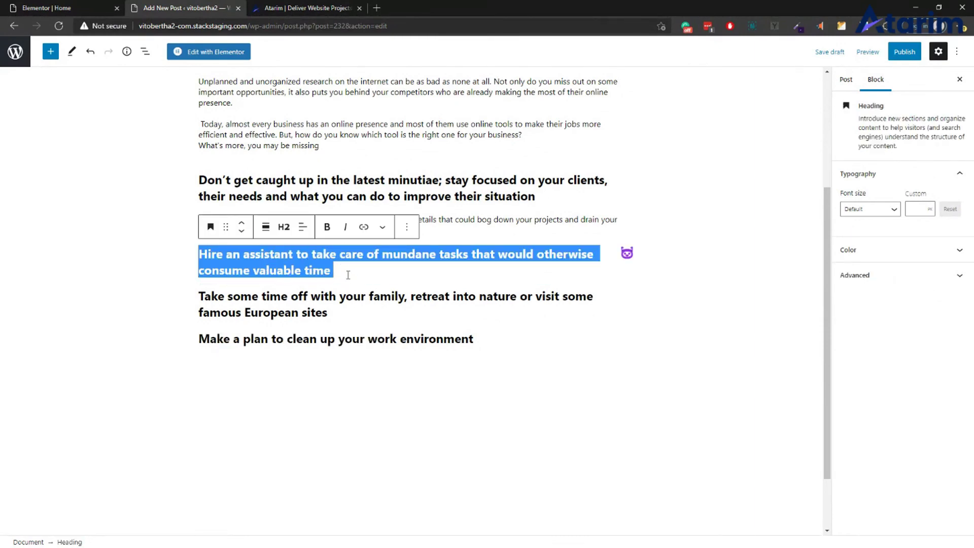
left_click(347, 274)
key("Return")
Step: Switch to the Blurb Generator template and enter the copied "Hire an assistant to take care of mundane tasks" heading as the title
left_click(629, 268)
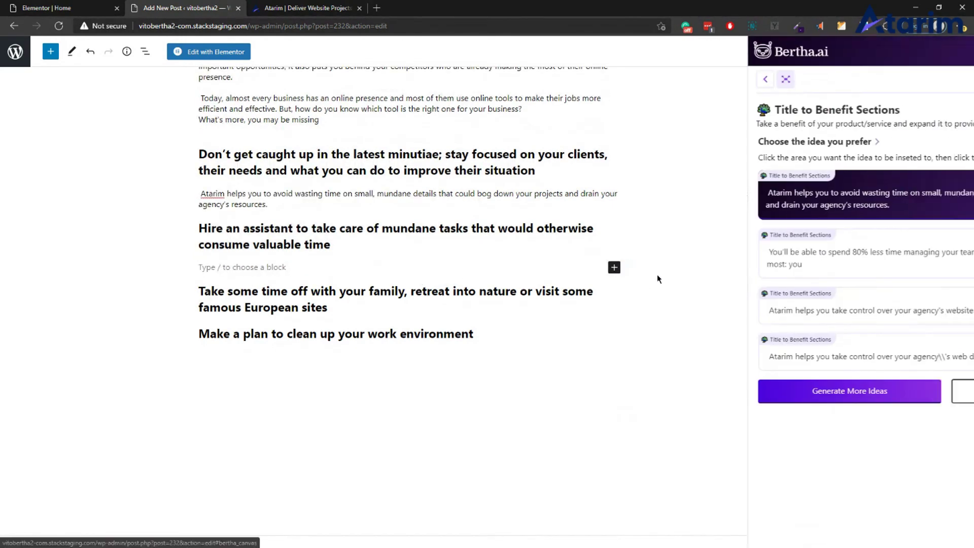
left_click(837, 392)
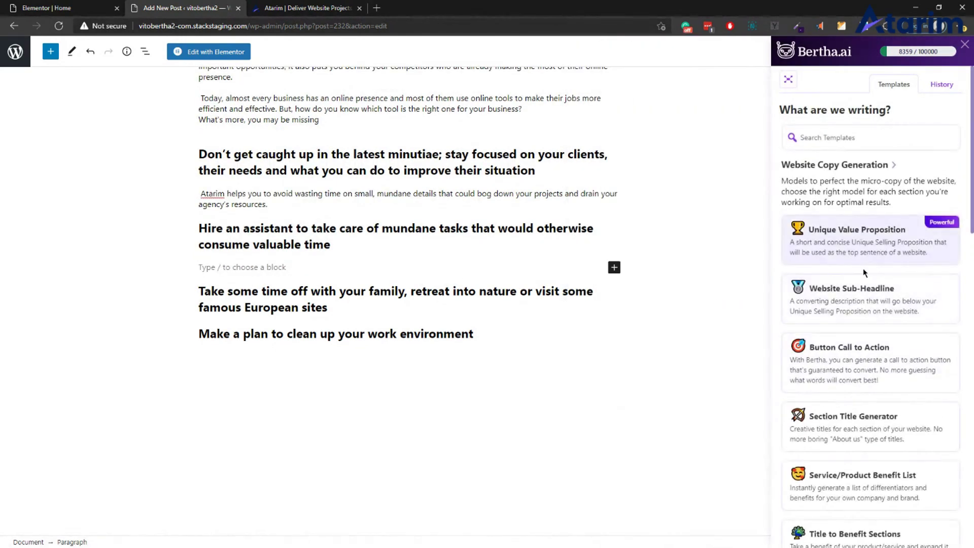
scroll(873, 284, "down", 4)
scroll(876, 296, "down", 2)
left_click(876, 311)
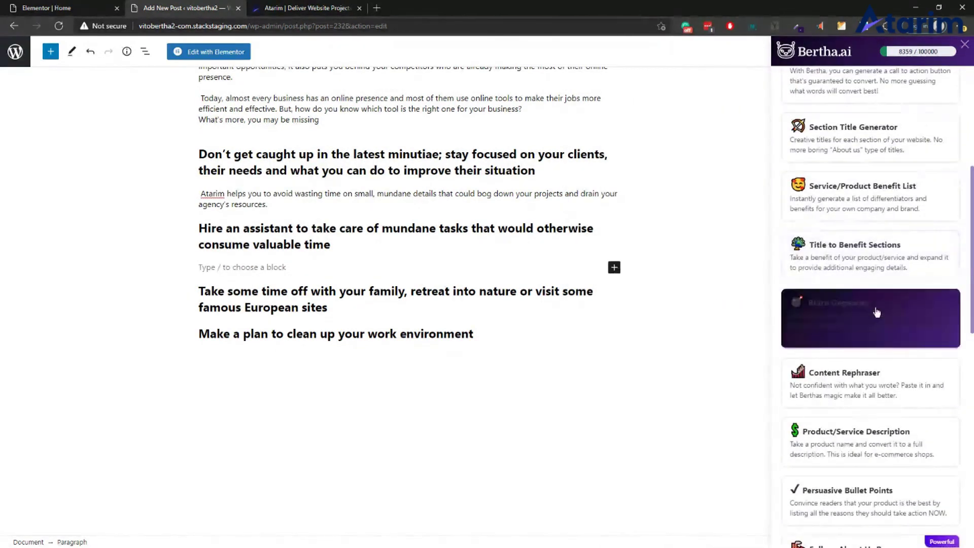
left_click(837, 167)
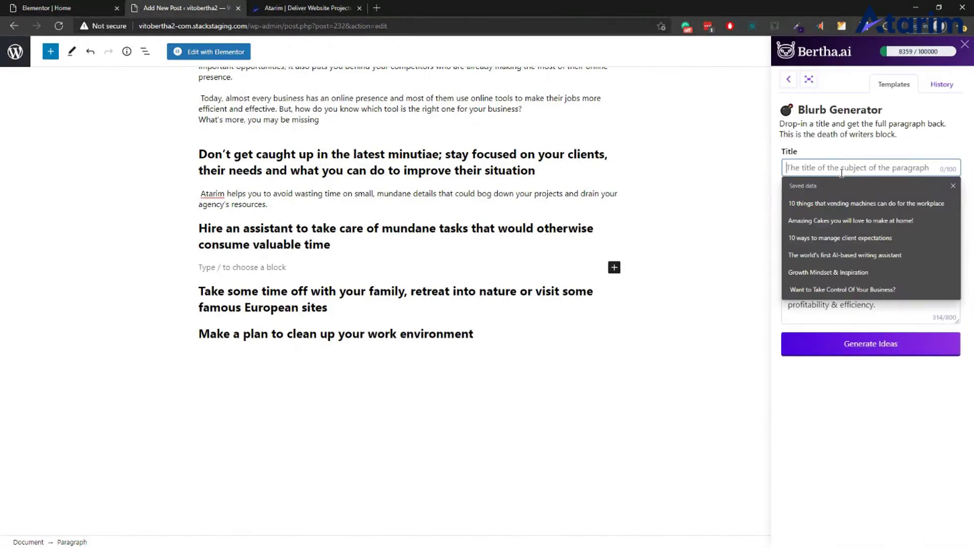
left_click(847, 233)
left_click(840, 241)
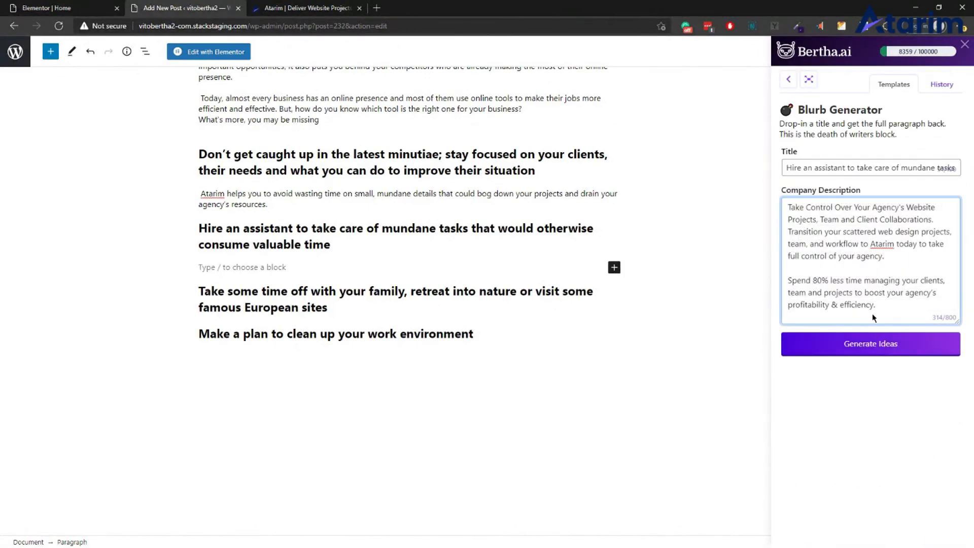
Step: Replace the company description with sentences saying that finding an assistant is not easy but saves time in the long run, and to teach him/her how to execute
left_click_drag(789, 208, 957, 311)
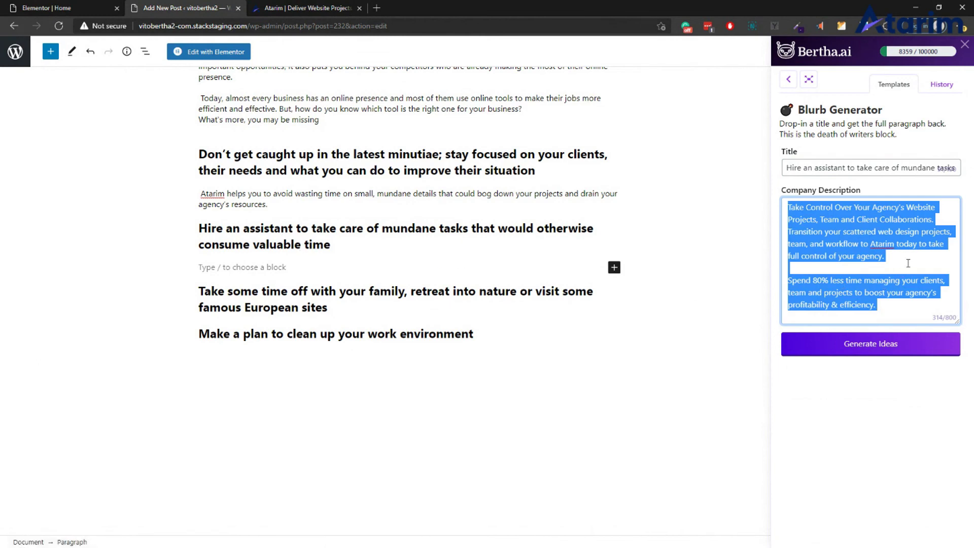
type("Fi")
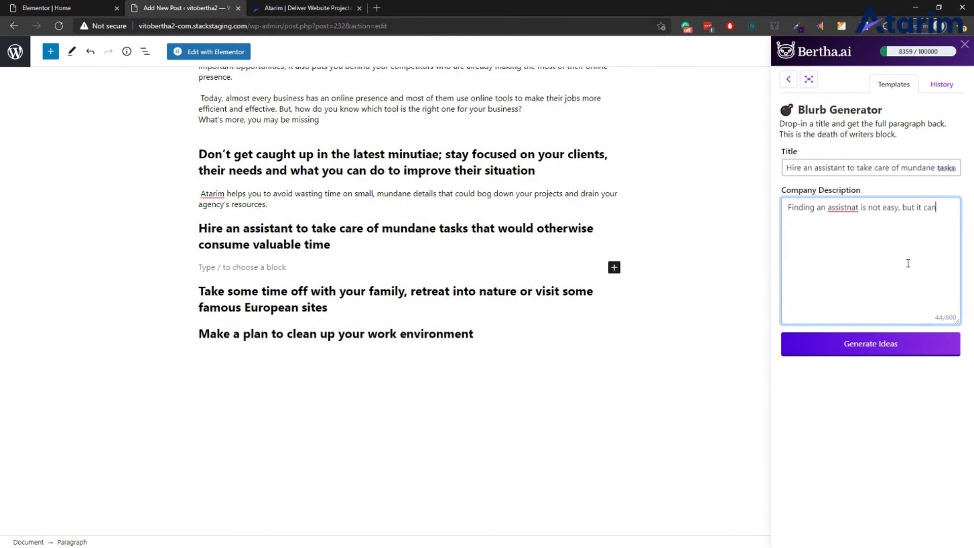
type("ve a whole lot of time for us")
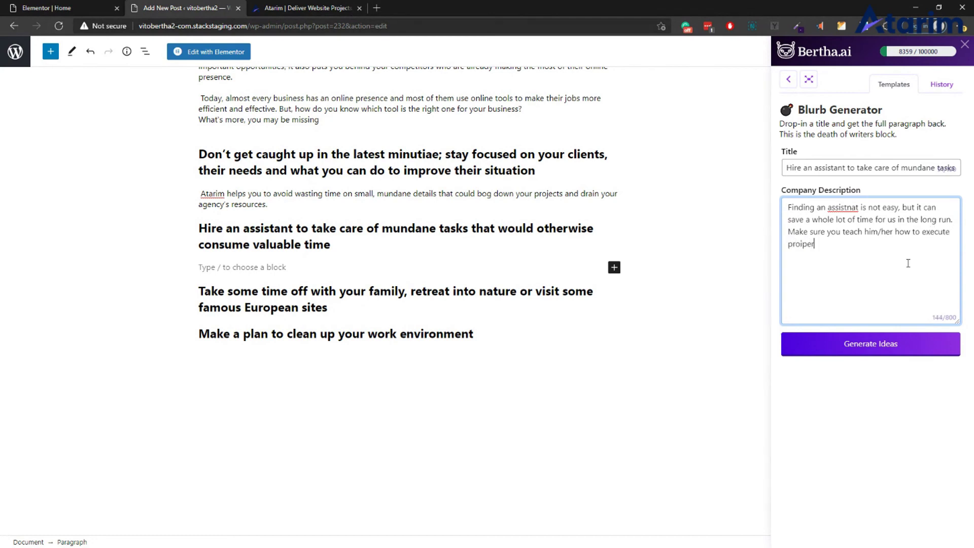
Step: Correct "assistnat" to "assistant" and the misspelled last word in the company description, and generate blurb ideas
right_click(794, 244)
left_click(854, 256)
right_click(842, 211)
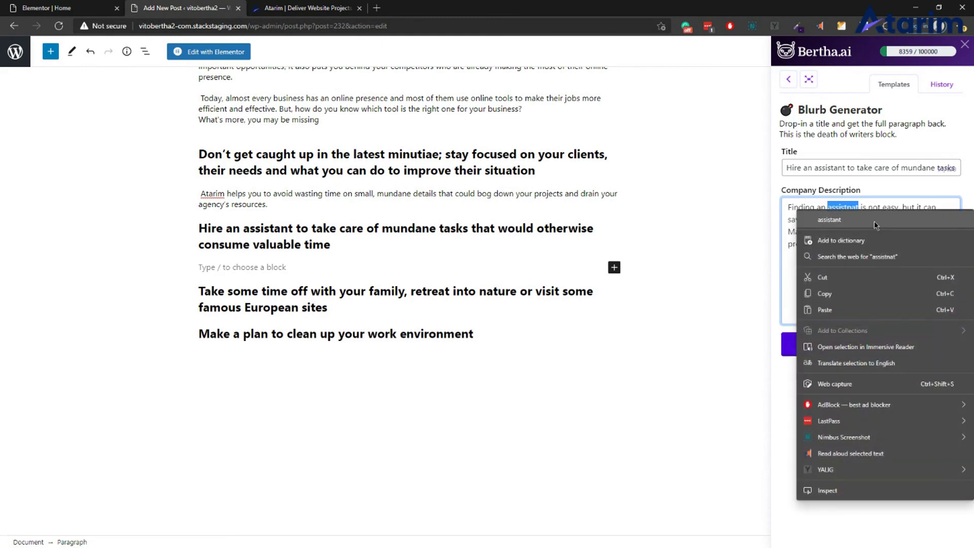
left_click(875, 219)
left_click(870, 347)
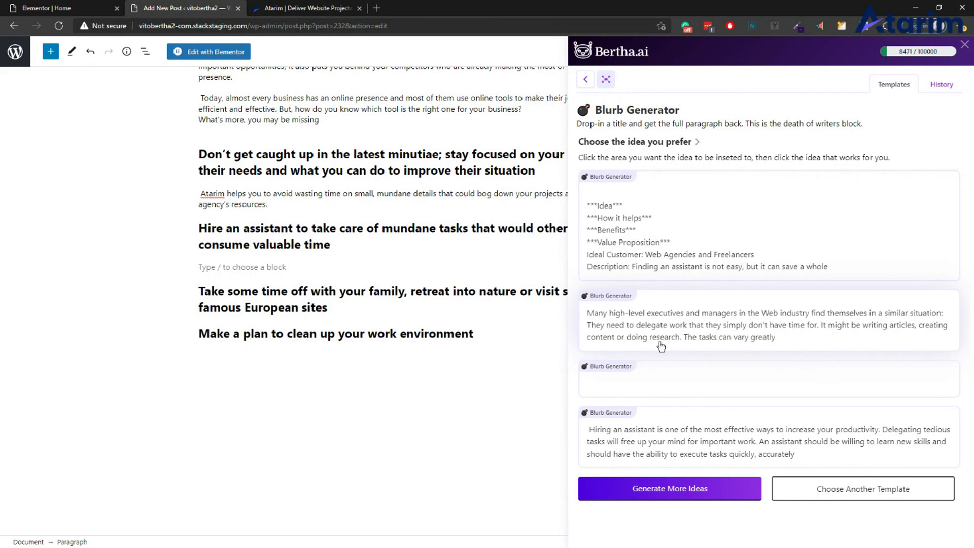
Step: Insert the "Many high-level executives and managers" and "Hiring an assistant" ideas below the "Hire an assistant" heading
left_click(362, 274)
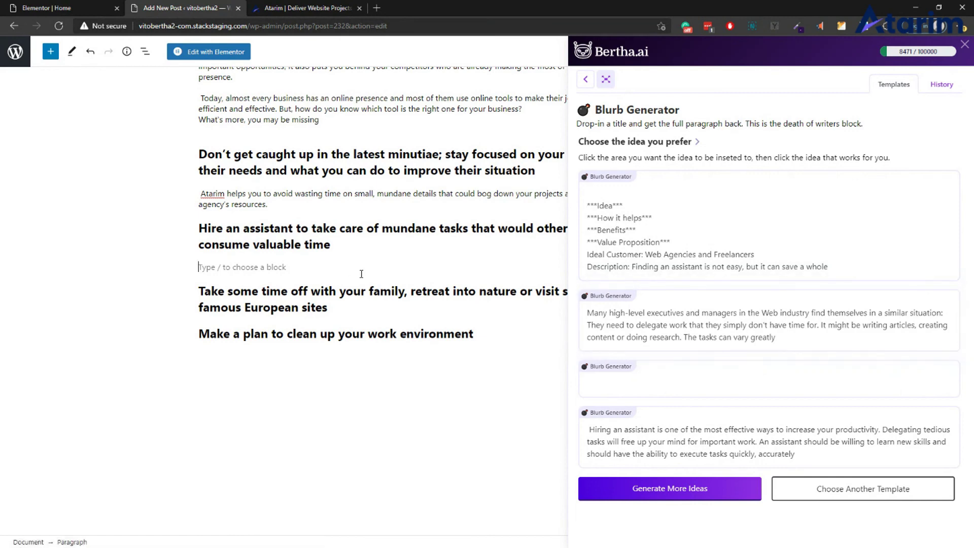
left_click(604, 344)
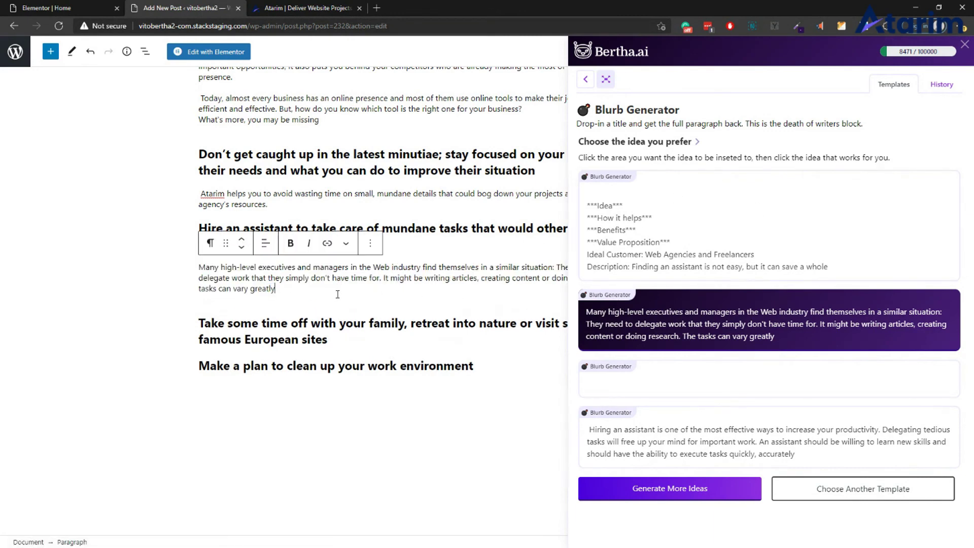
left_click(736, 440)
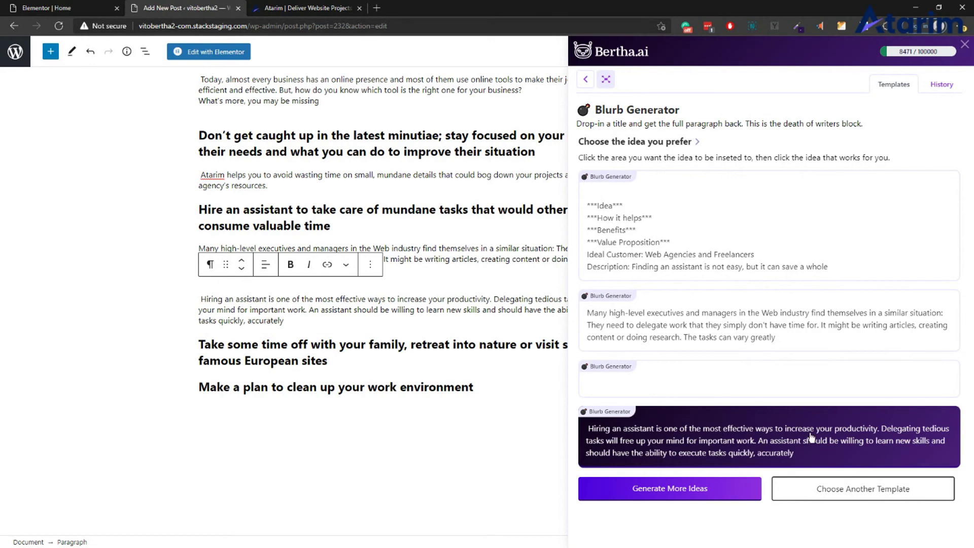
Step: Close the Bertha.ai panel and delete the unfinished sentence "The tasks can vary greatly" from the executives paragraph
left_click(964, 45)
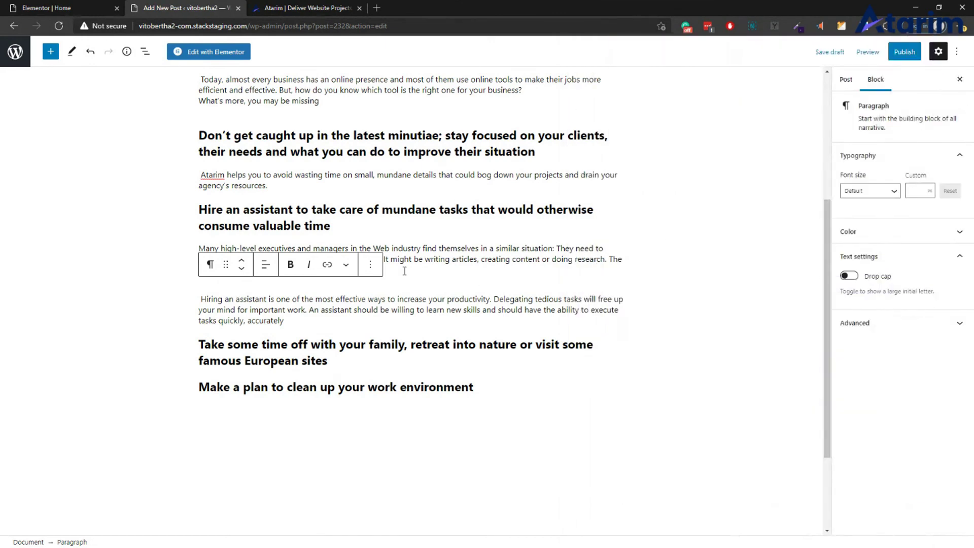
left_click(611, 260, "shift")
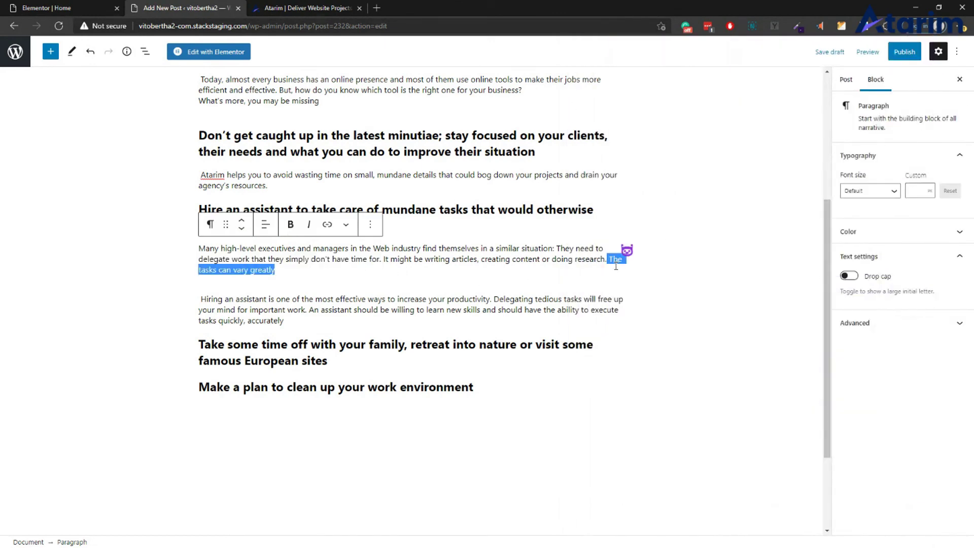
key("BackSpace")
Step: Add two empty paragraphs below the final heading, "Make a plan to clean up your work environment"
scroll(466, 302, "down", 1)
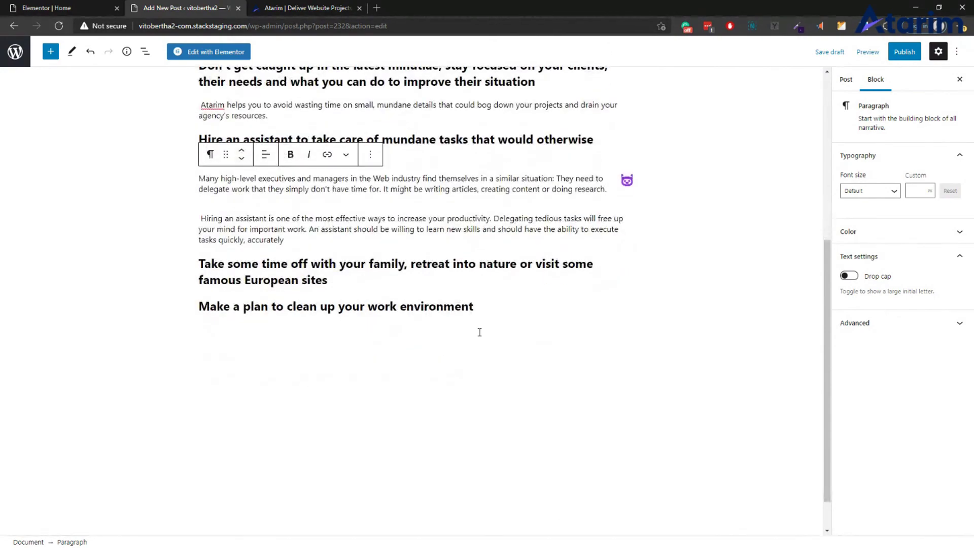
left_click(489, 319)
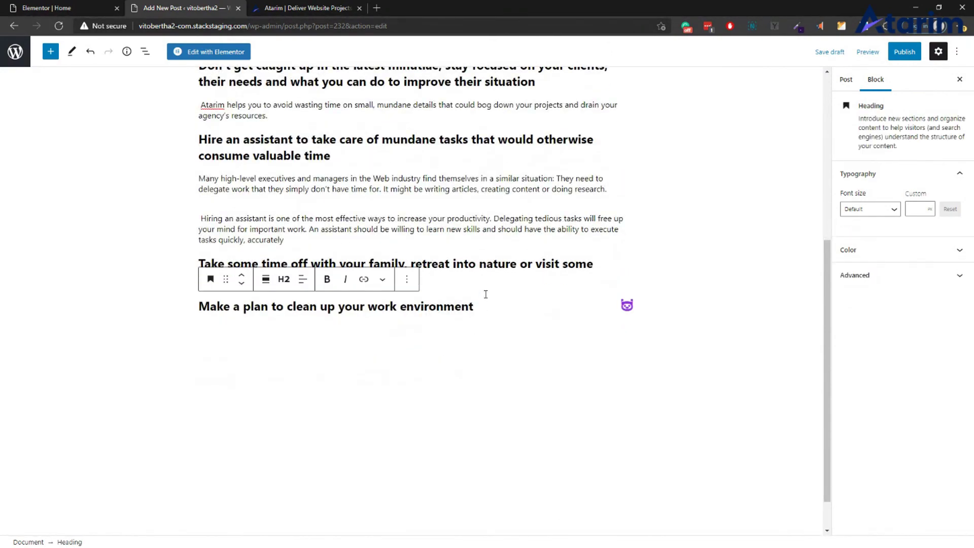
scroll(485, 294, "up", 5)
scroll(487, 289, "down", 6)
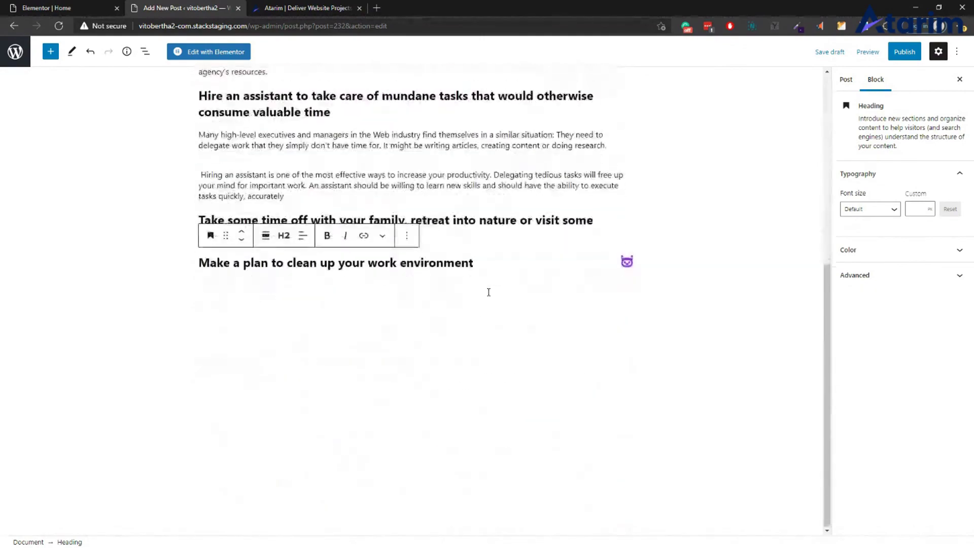
key("Return")
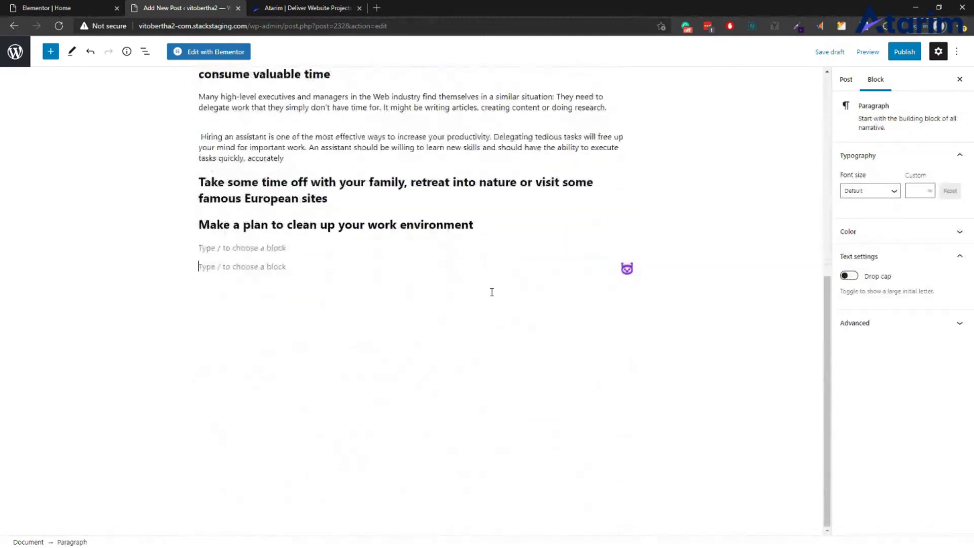
Step: Find the Blog Post Conclusion Paragraph template with the search "conclu" and open it for the empty paragraph below the final heading
left_click(628, 274)
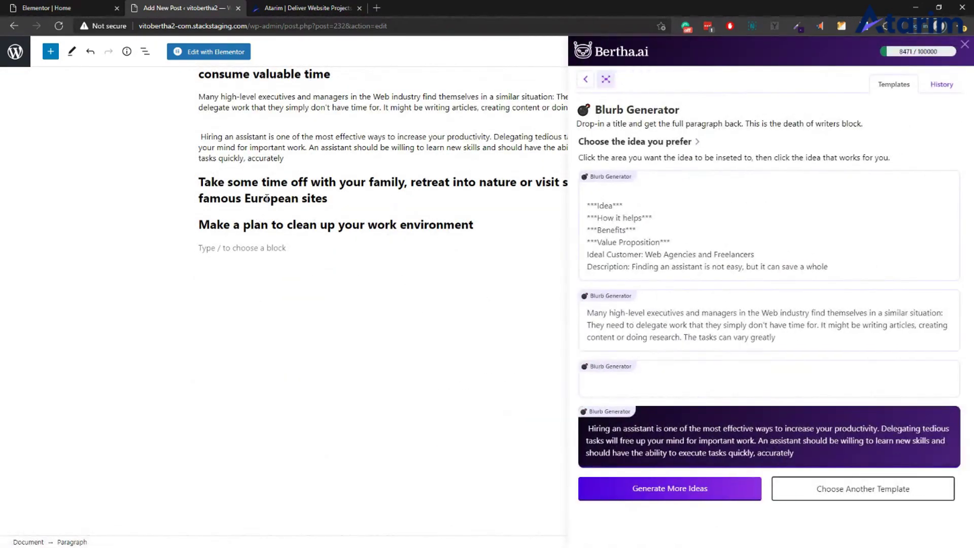
scroll(267, 198, "up", 5)
scroll(299, 246, "down", 5)
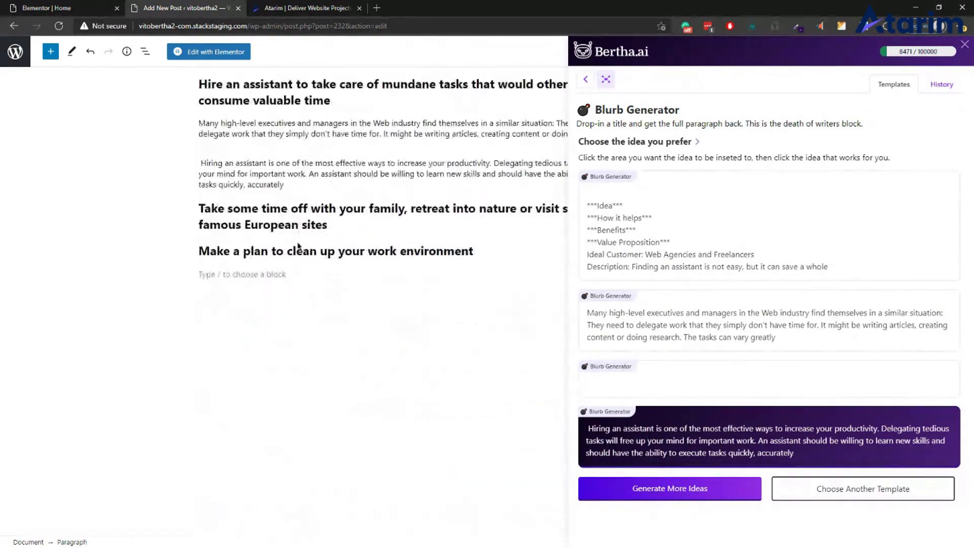
left_click(237, 287)
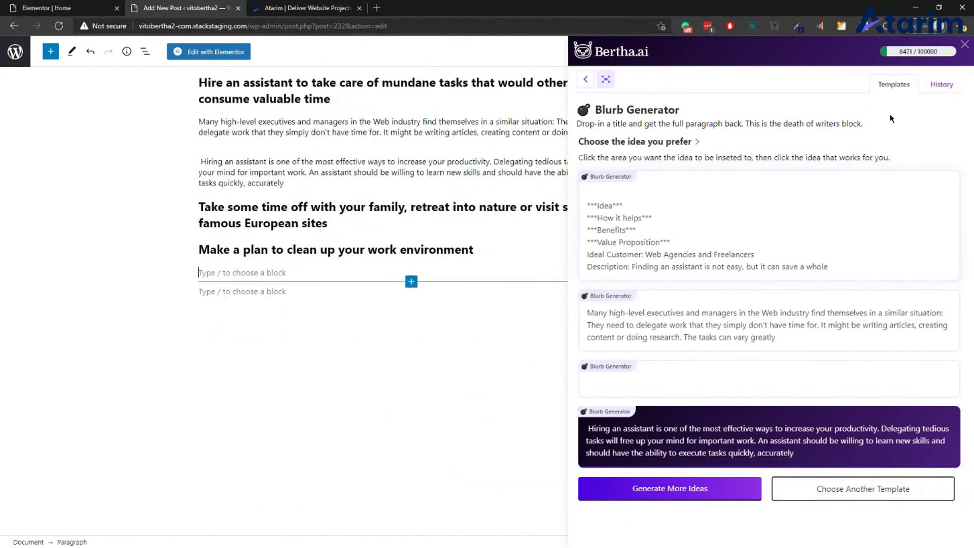
left_click(876, 483)
left_click(871, 139)
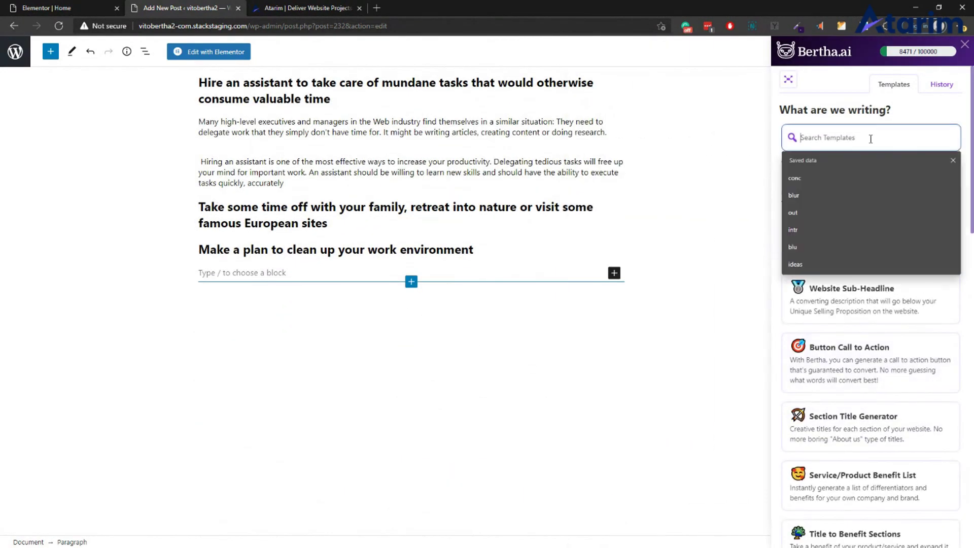
type("conclu")
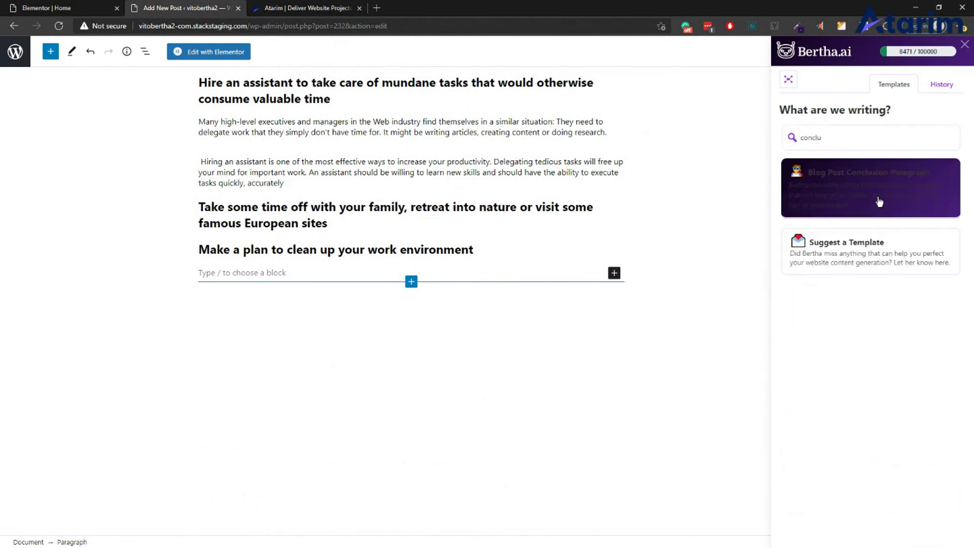
left_click(896, 198)
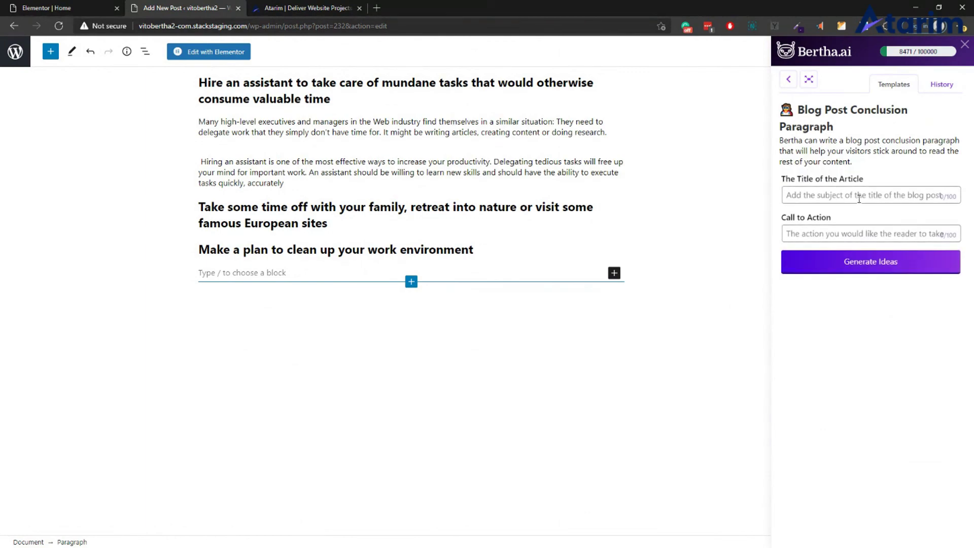
Step: Copy the post title "5 ways to boost your agency's productivity and impress your clients" into the conclusion template as the article title
scroll(390, 127, "up", 4)
scroll(391, 127, "up", 3)
triple_click(374, 127)
key("ctrl+c")
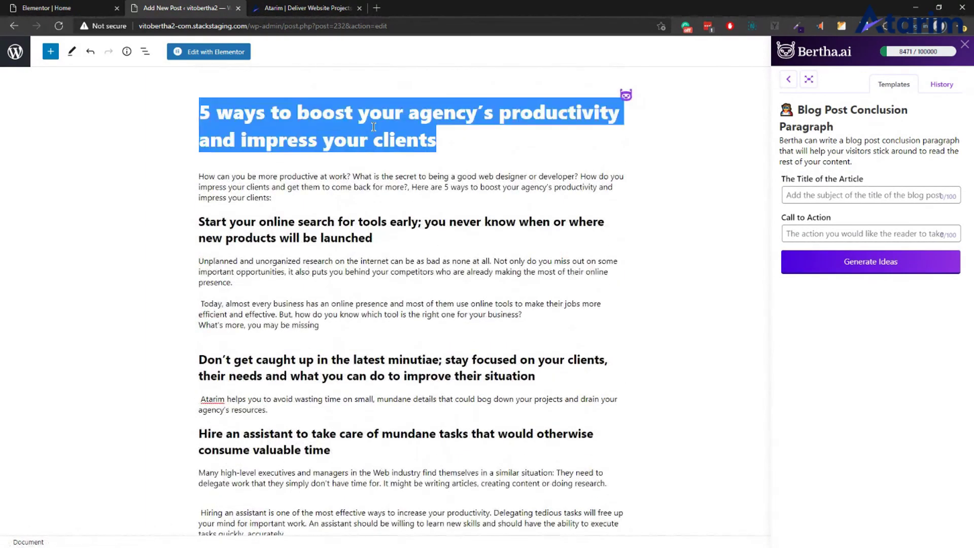
left_click(859, 194)
key("ctrl+v")
Step: Set the call to action to "Try Atarim now" and generate conclusion ideas
left_click(857, 234)
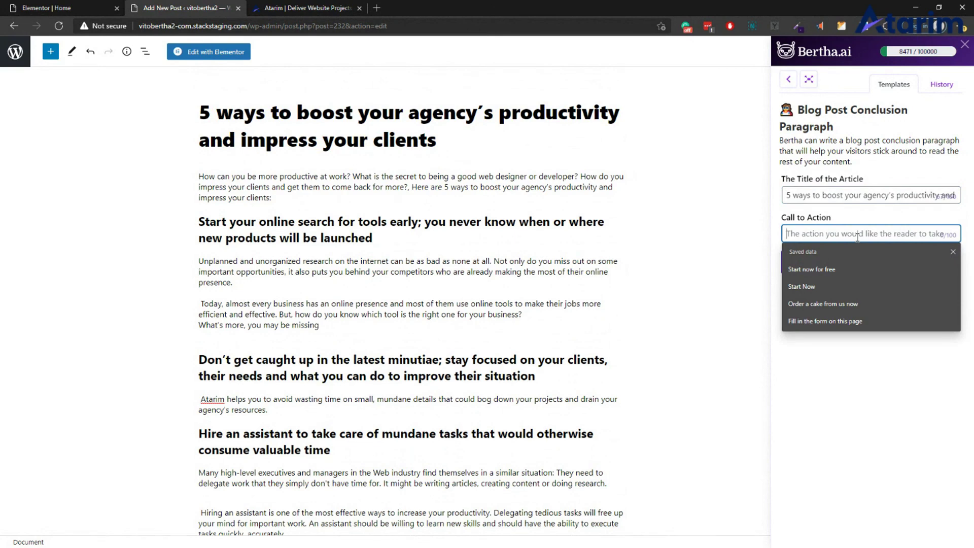
type("Try Atarim now")
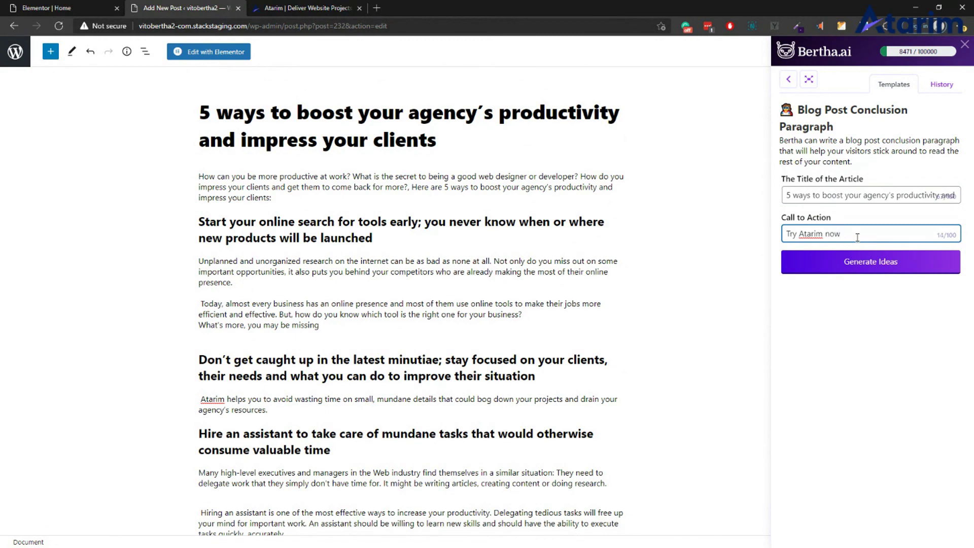
left_click(861, 259)
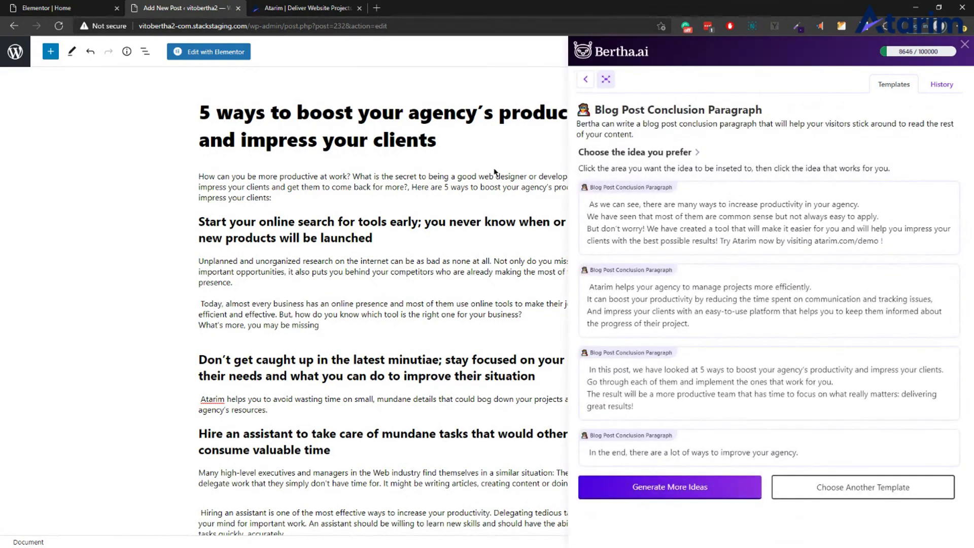
Step: Insert the "As we can see, there are many ways to increase productivity" idea at the post's end and change its web address to atarim.io/demo
scroll(531, 268, "down", 3)
scroll(531, 268, "down", 5)
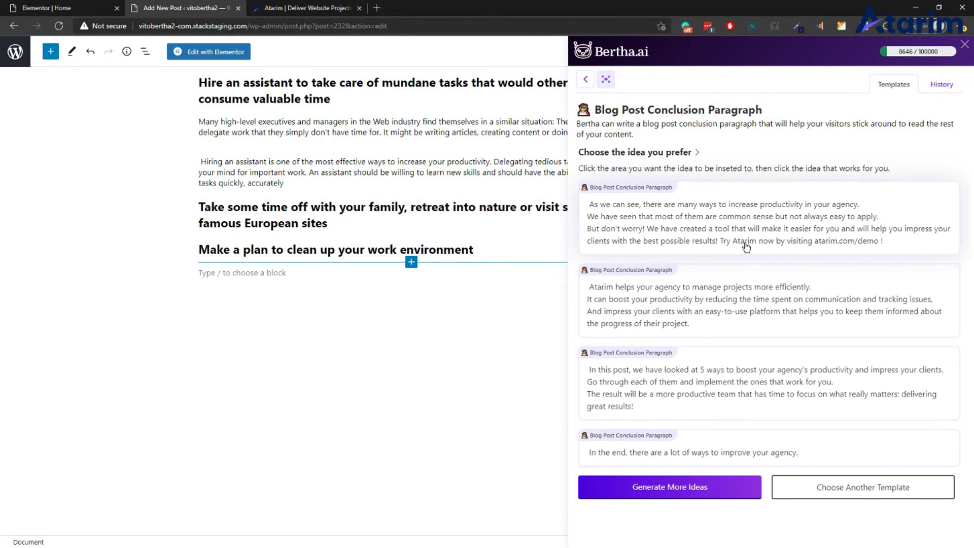
left_click(444, 280)
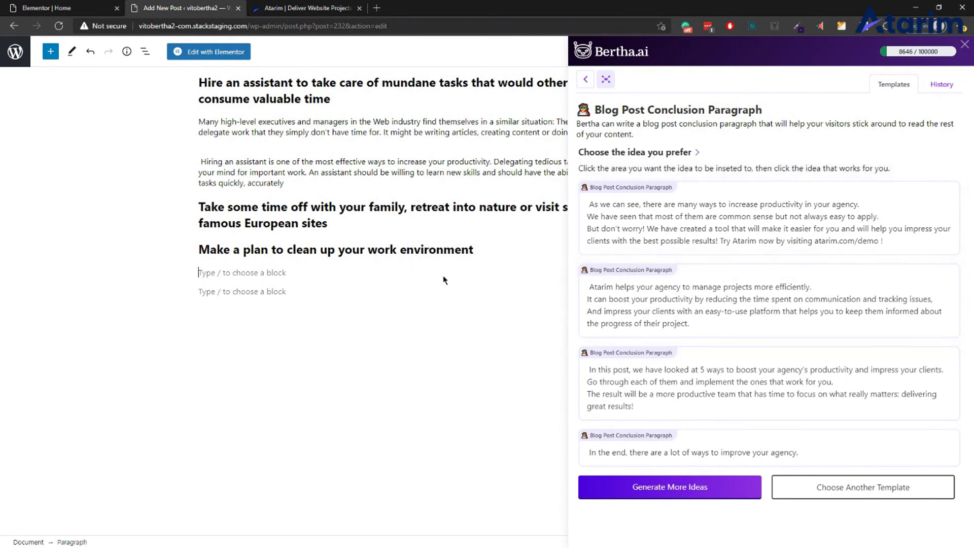
left_click(750, 239)
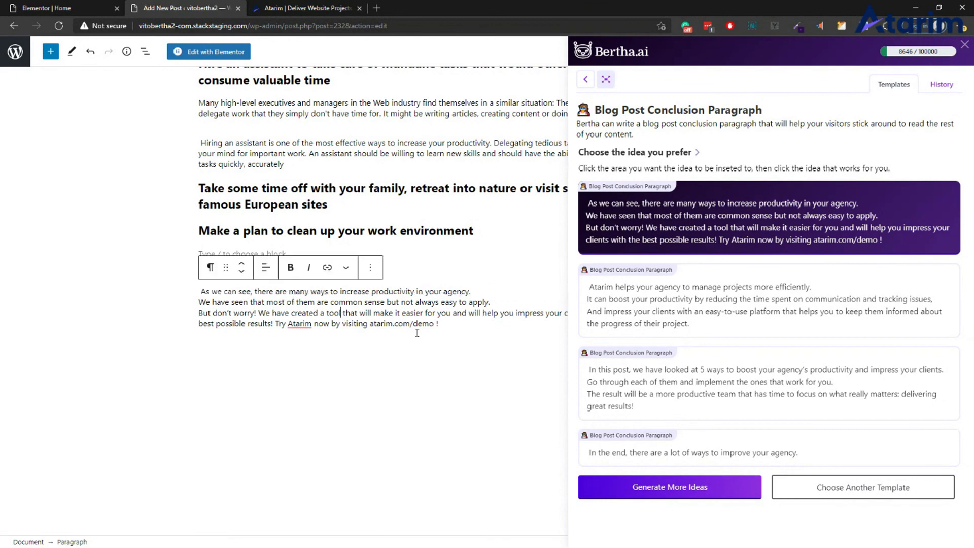
type("io")
mouse_move(426, 324)
left_mouse_down()
mouse_move(368, 323)
mouse_move(425, 327)
left_mouse_up()
left_click(384, 323)
key("ctrl+k")
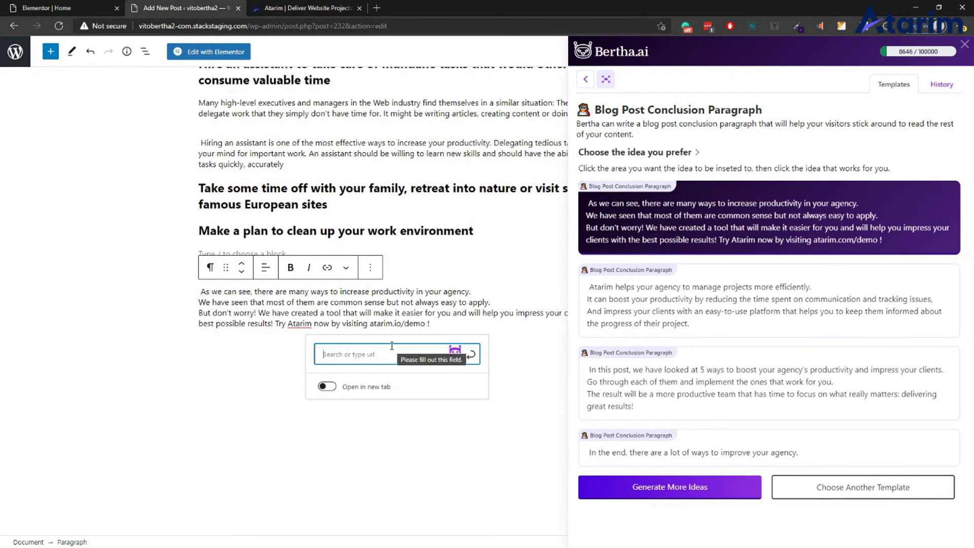
type("ht")
type("ttps")
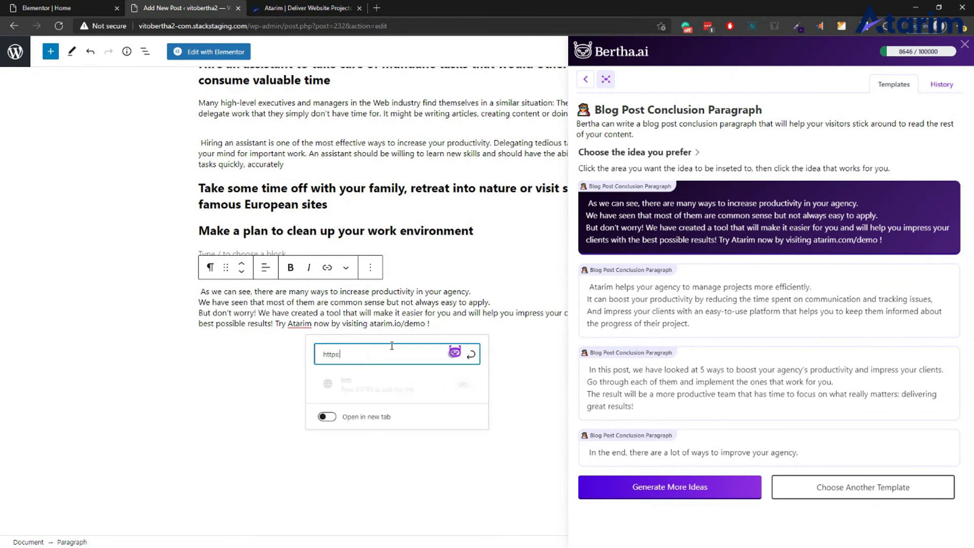
type("://atarim")
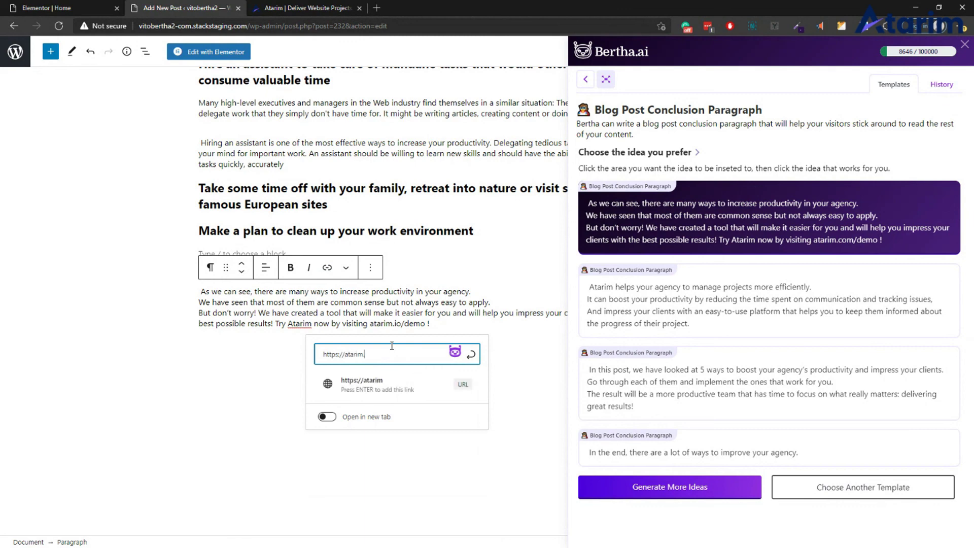
type(".io/demo")
left_click(410, 393)
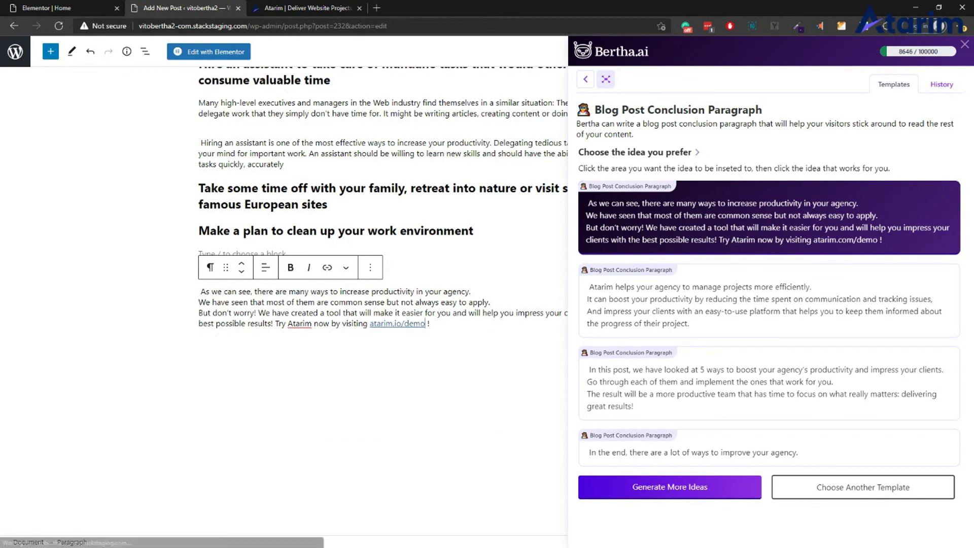
Step: Close the Bertha.ai assistant, review the post from its beginning and publish it
left_click(964, 44)
scroll(637, 302, "up", 7)
scroll(637, 308, "down", 2)
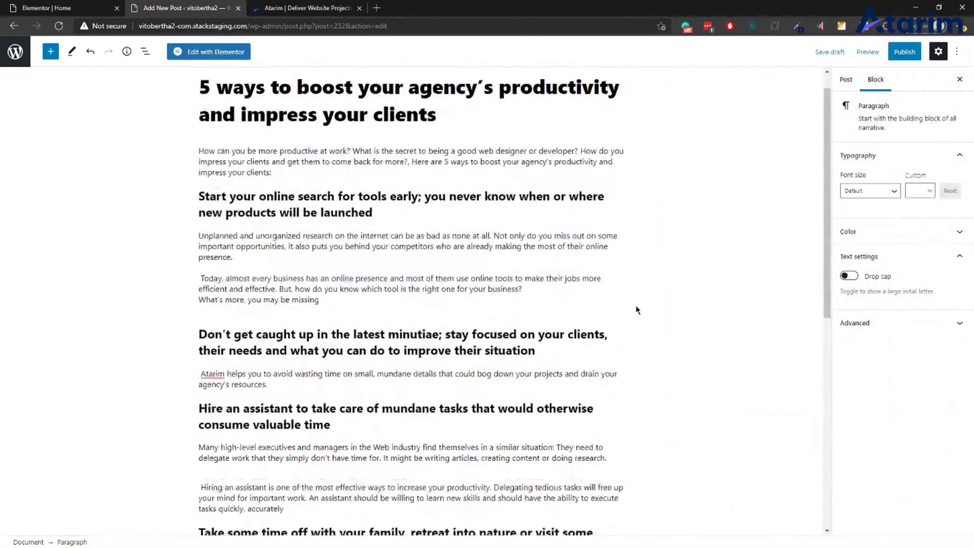
scroll(638, 304, "up", 2)
left_click(902, 52)
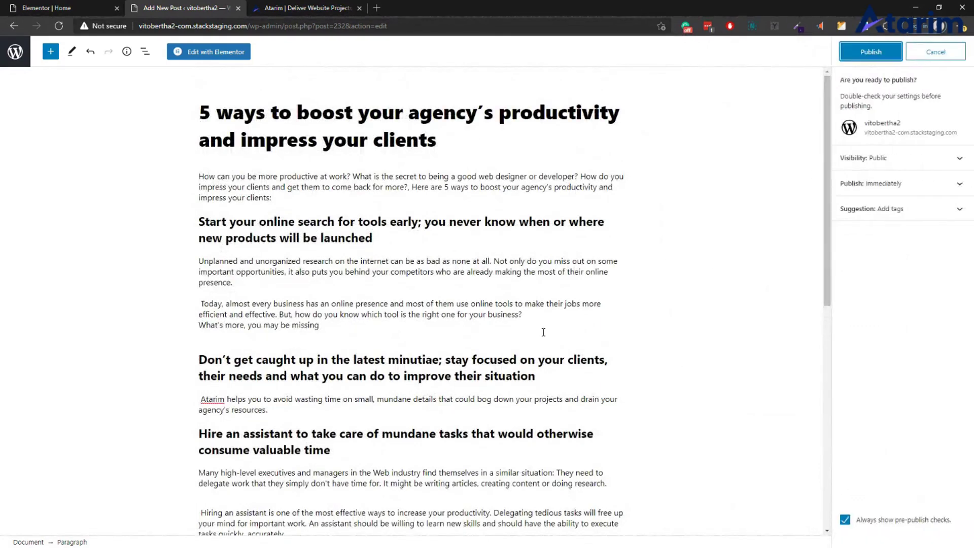
left_click(872, 51)
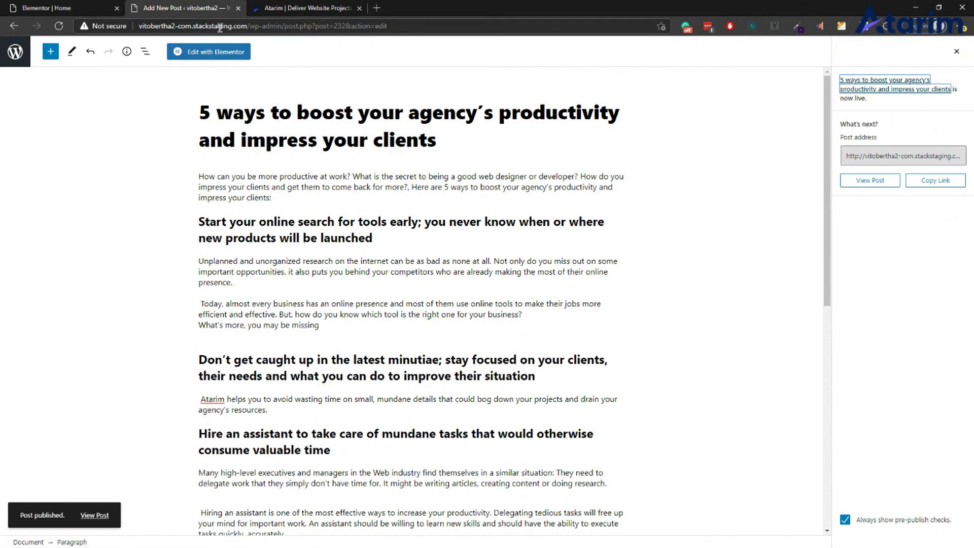
Step: Leave the editor for the posts list, open Bertha AI's general settings and review the company description and usage metrics
left_click(15, 51)
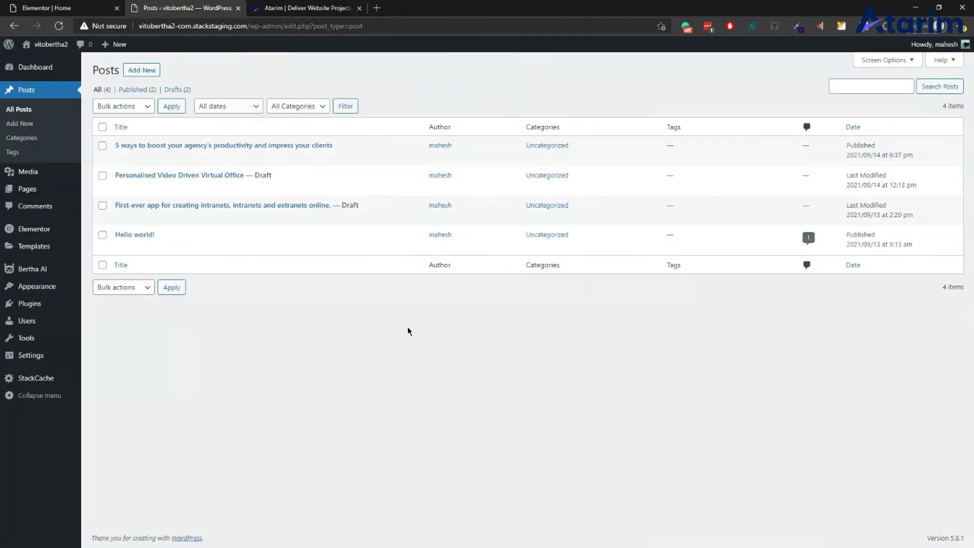
mouse_move(59, 298)
mouse_move(54, 276)
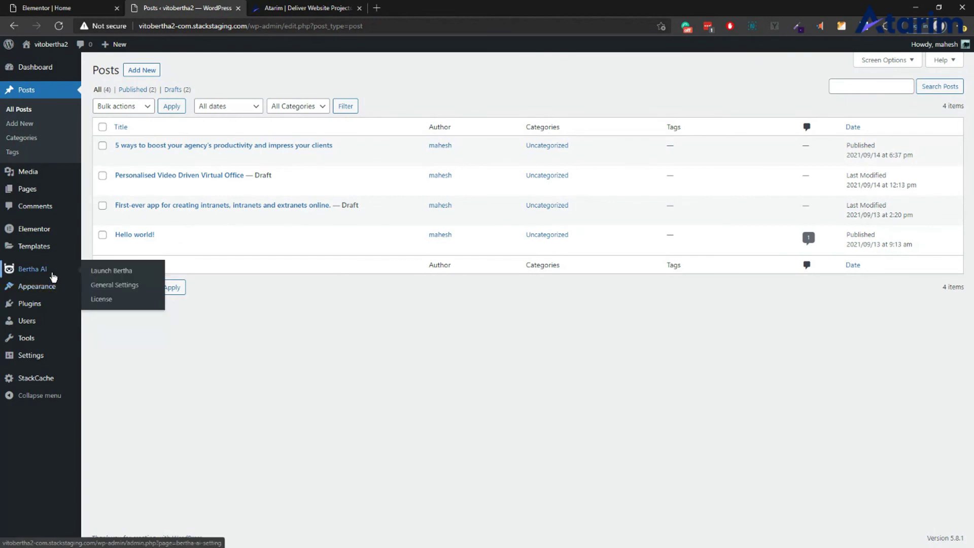
left_click(101, 284)
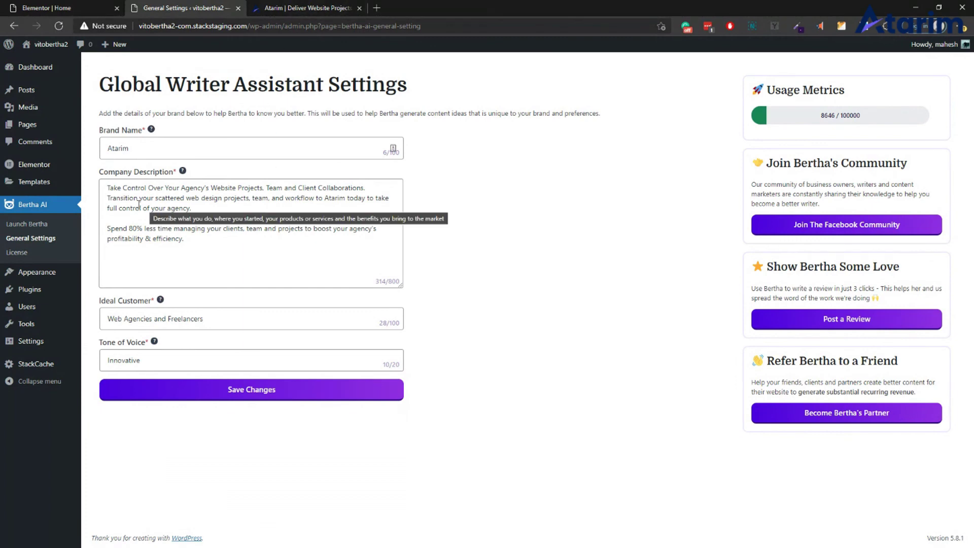
left_click_drag(106, 184, 235, 256)
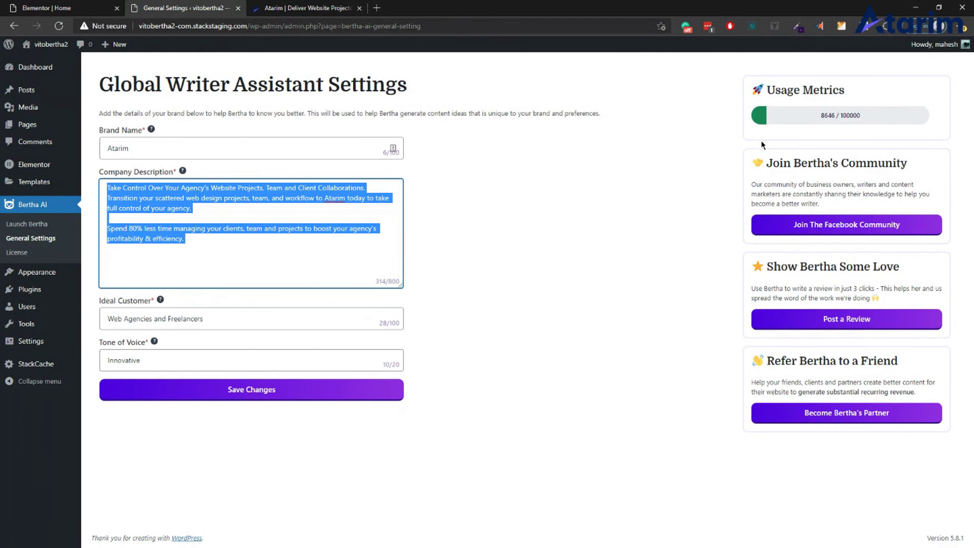
mouse_move(824, 117)
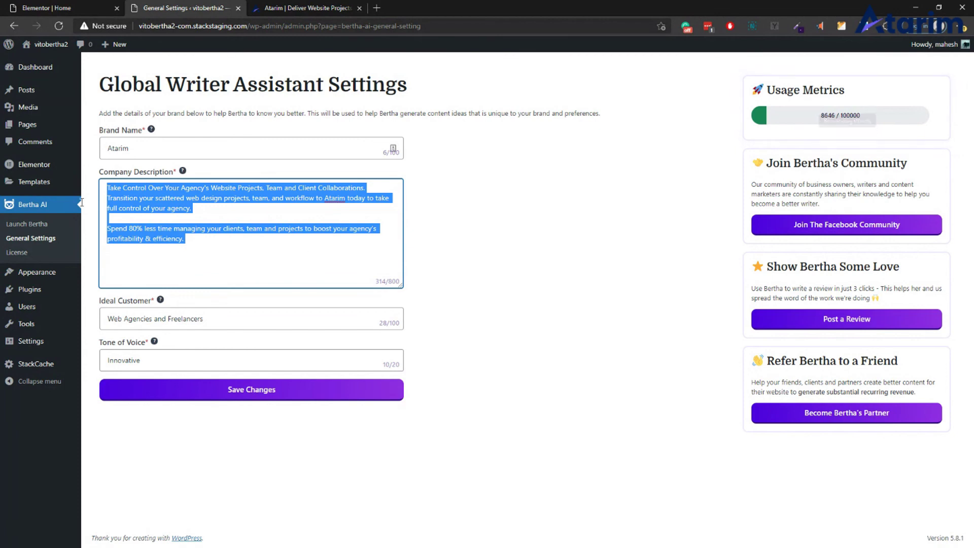
left_click(159, 238)
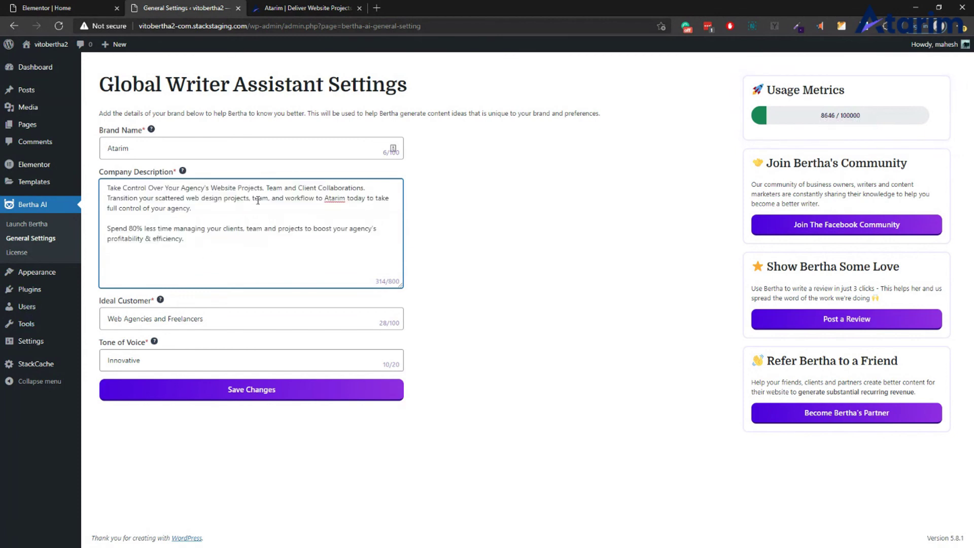
left_click(413, 212)
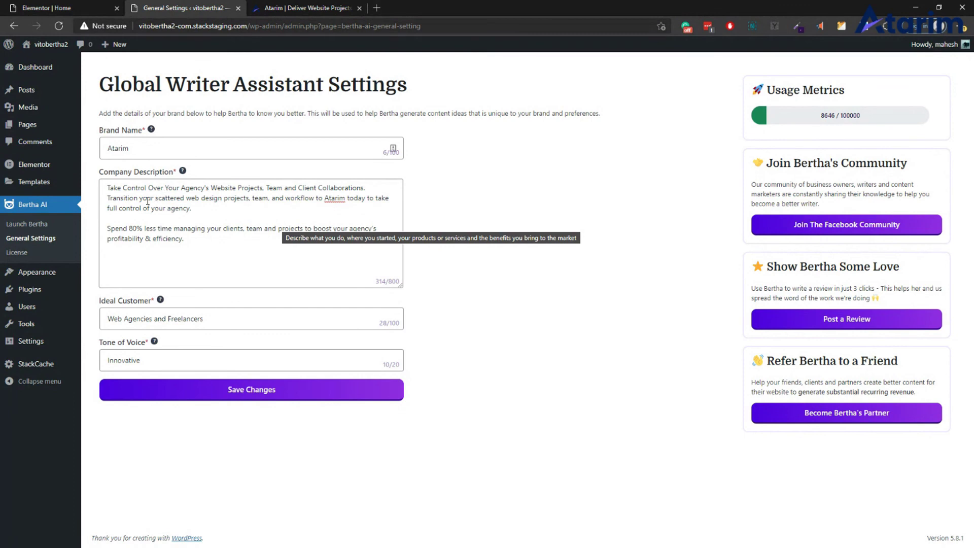
Step: Return to the posts list and reopen the "5 ways to boost your agency's productivity and impress your clients" post
left_click(13, 26)
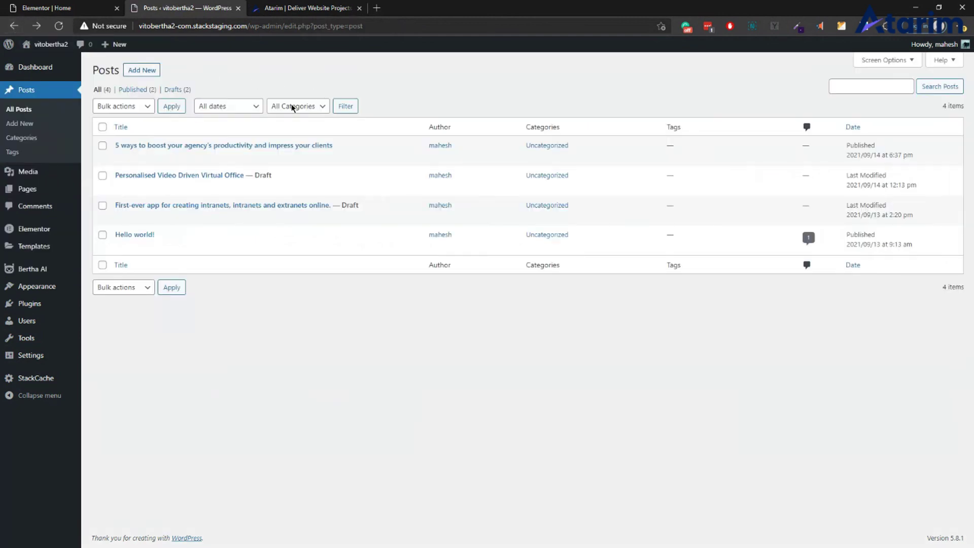
left_click(142, 146)
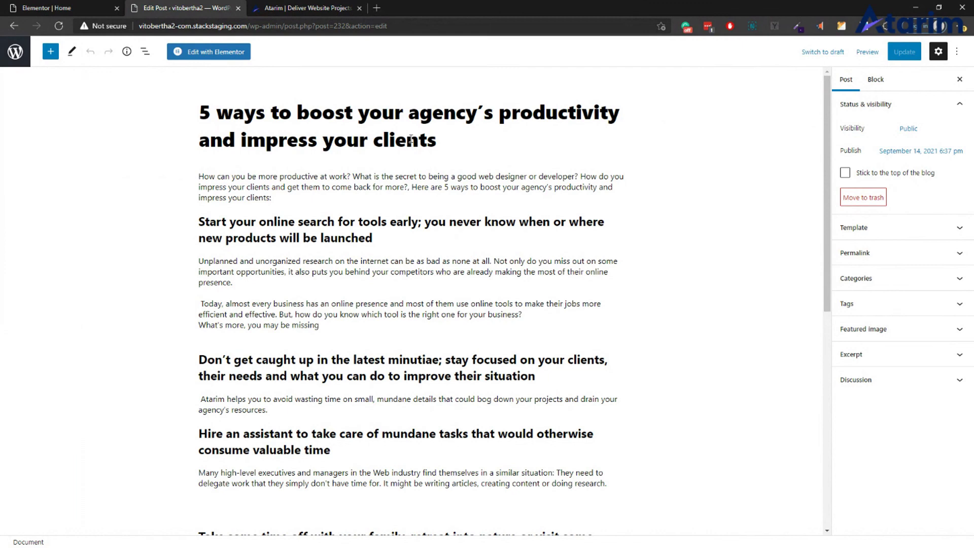
Step: Load the bertha.ai website in a new browser tab
left_click(377, 7)
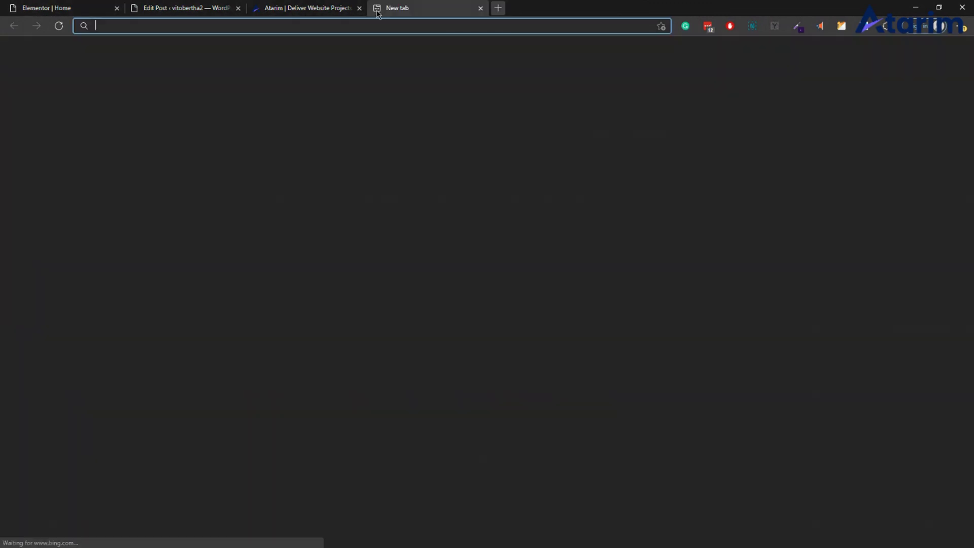
type("bertha.ai")
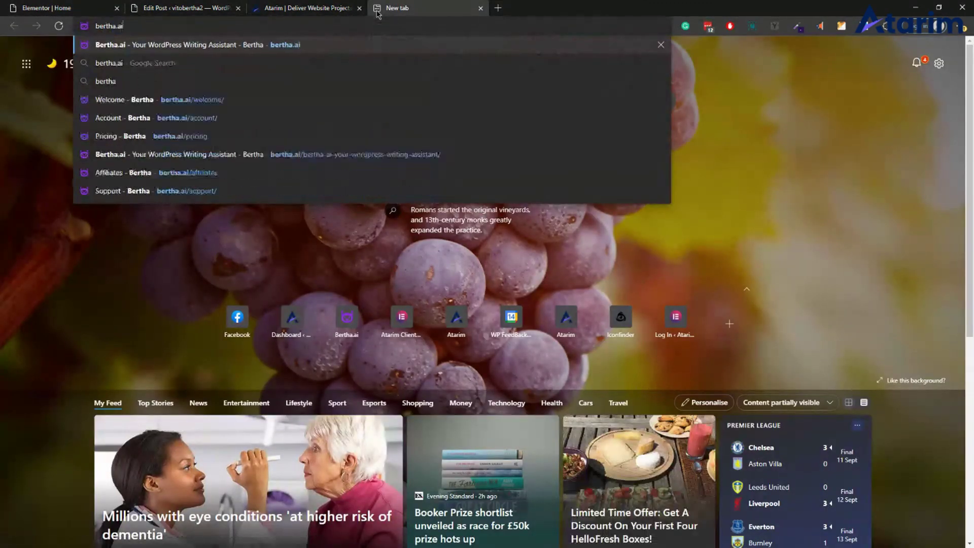
key("Return")
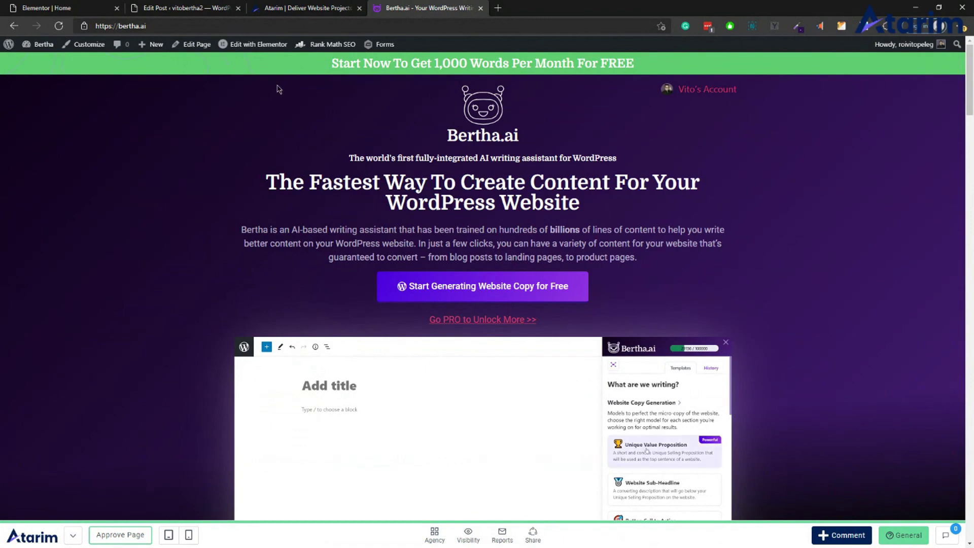
key("ctrl+l")
key("ctrl+c")
left_click(956, 26)
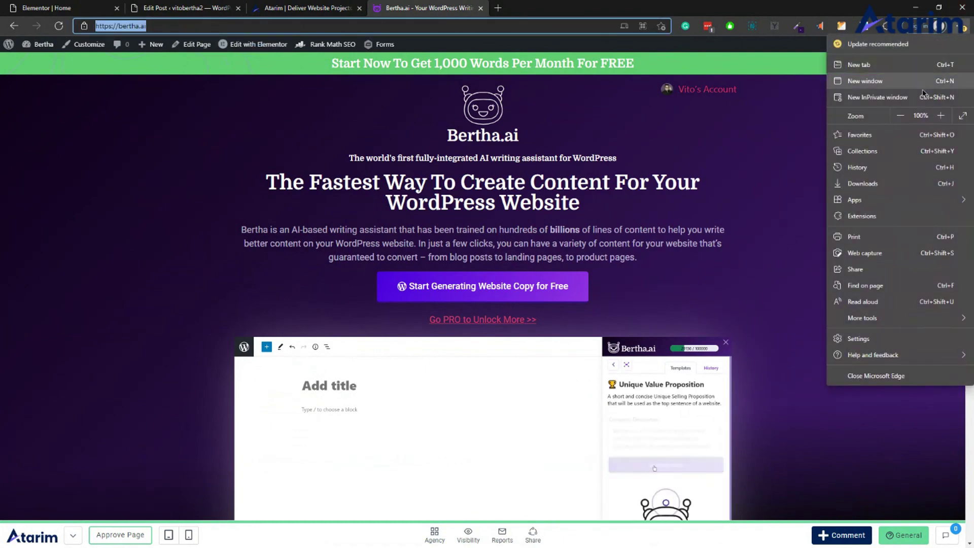
left_click(932, 92)
key("ctrl+v")
key("Return")
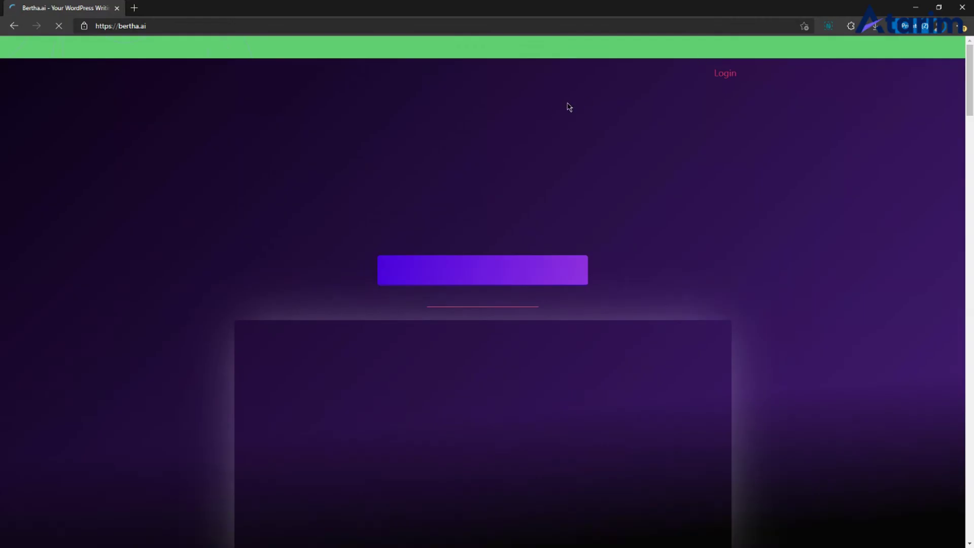
left_click(923, 528)
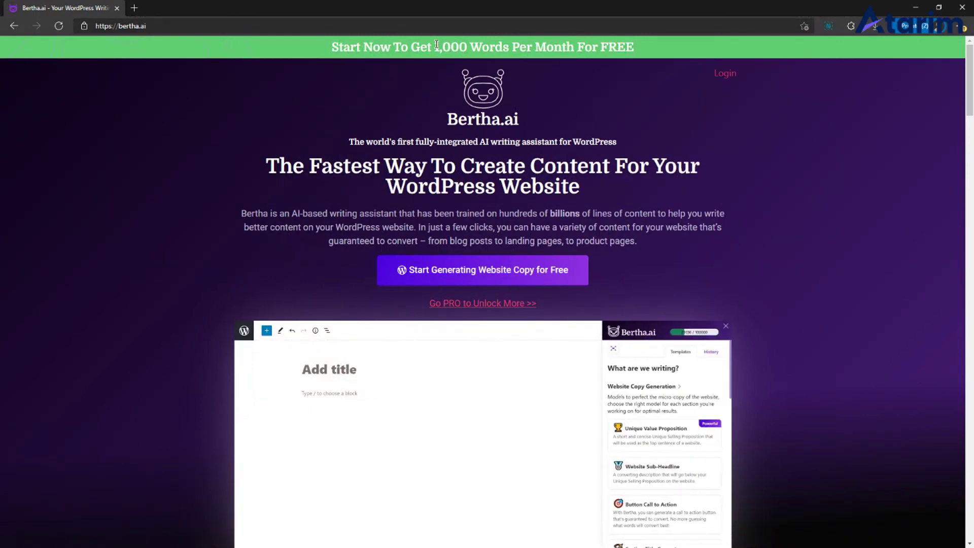
Step: Highlight the free monthly word offer, view the sign-up form for the free Bertha plugin and dismiss it
left_click_drag(436, 46, 490, 48)
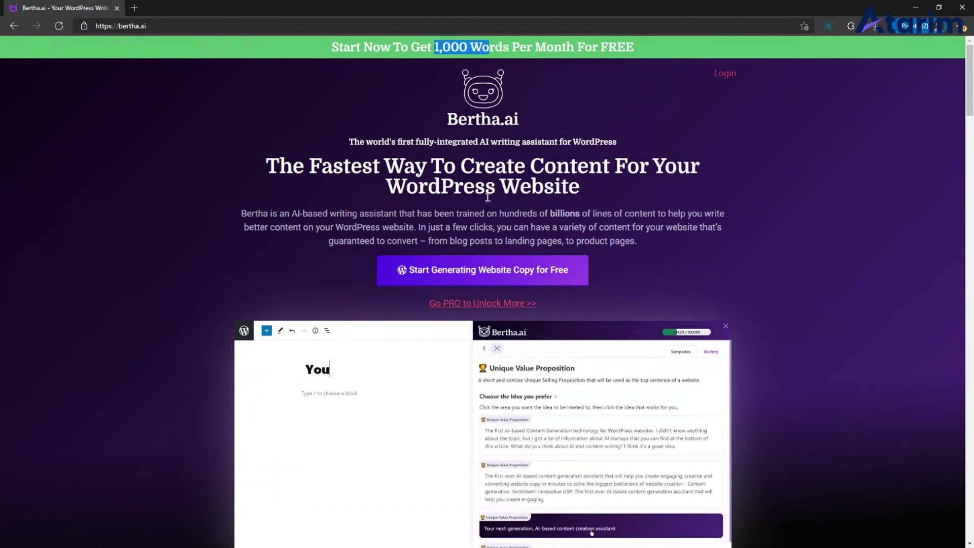
left_click(482, 270)
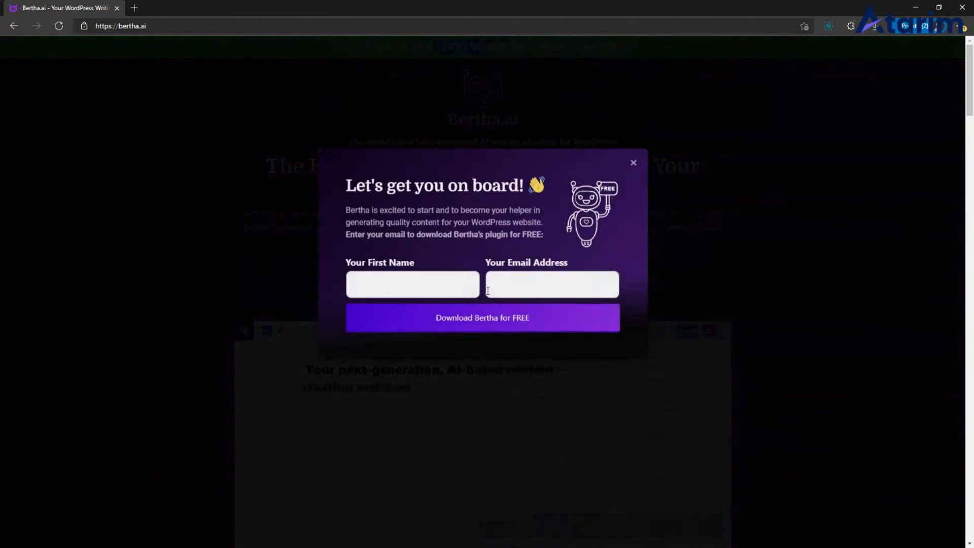
left_click(634, 177)
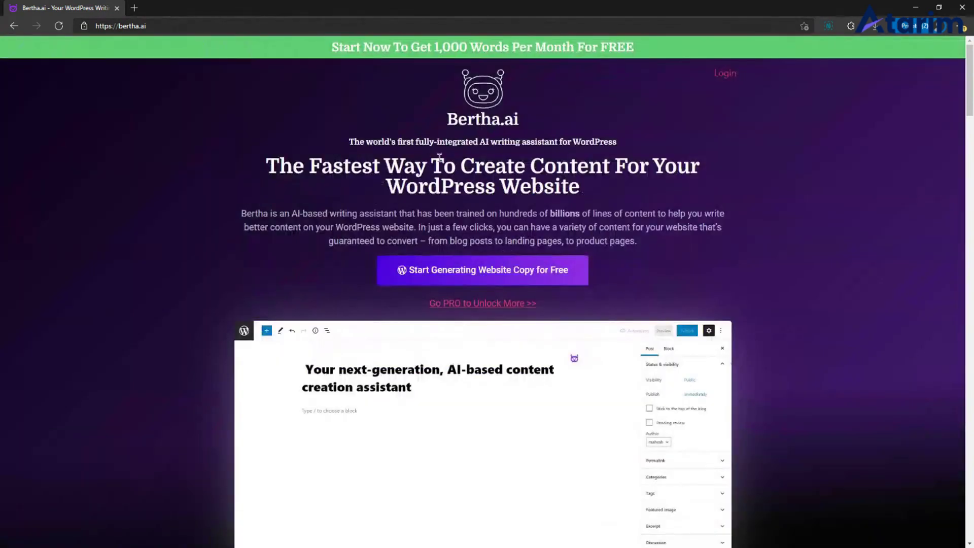